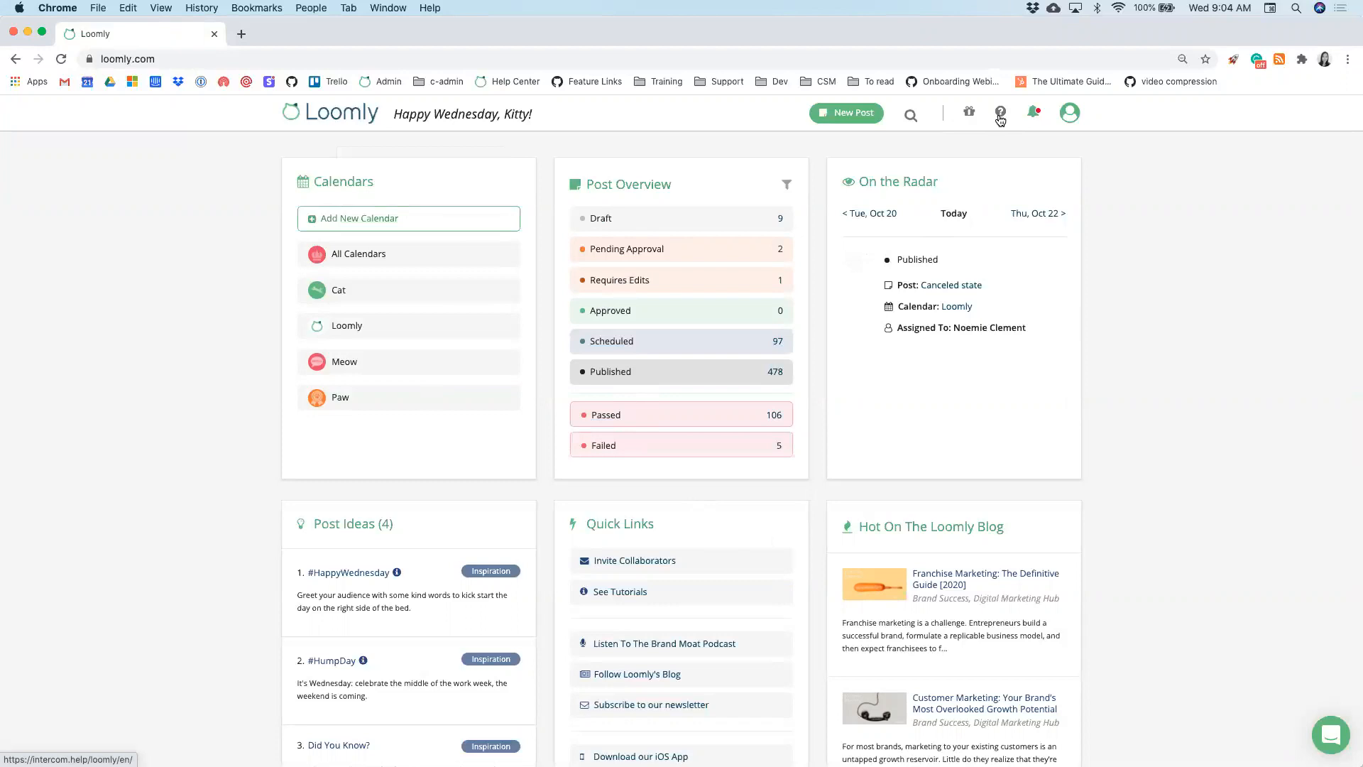
- Open the Cat calendar and scroll through its October 2020 post list
click(1071, 115)
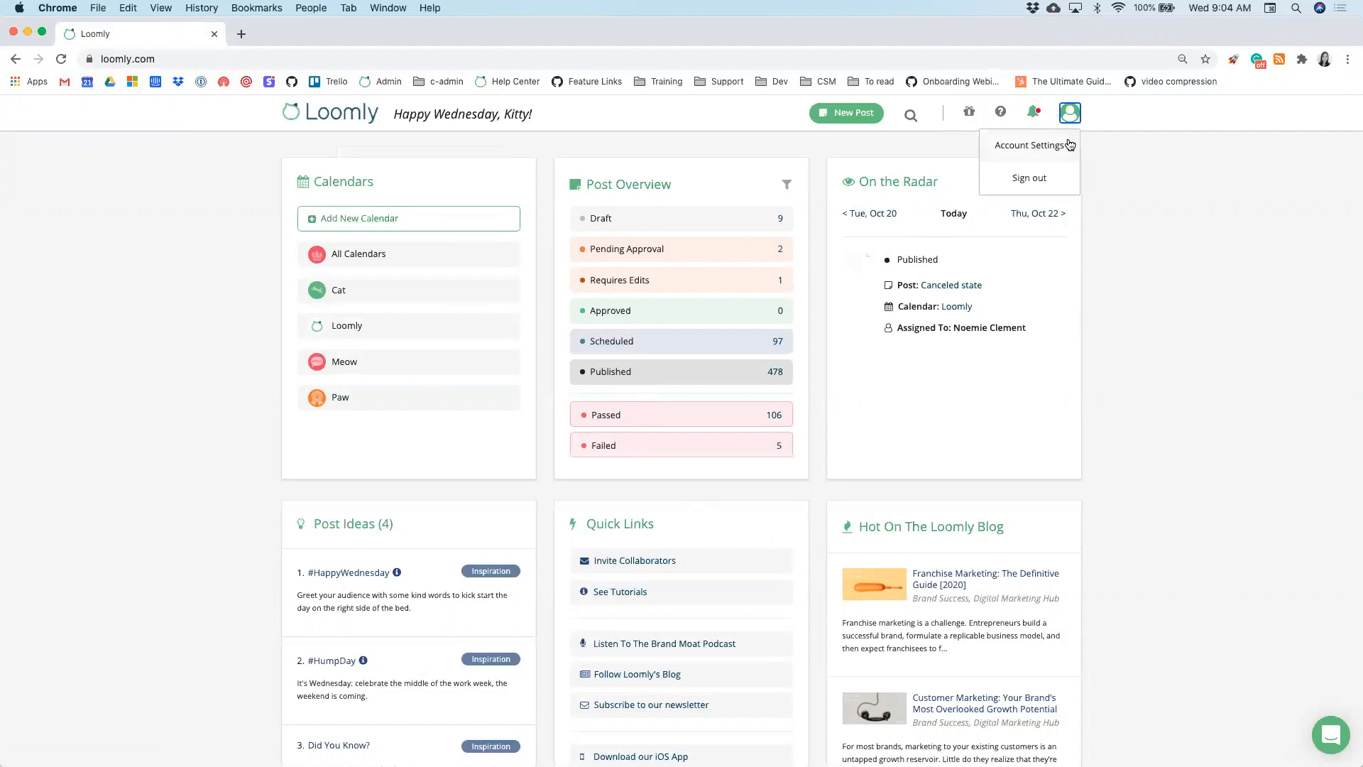
click(1135, 179)
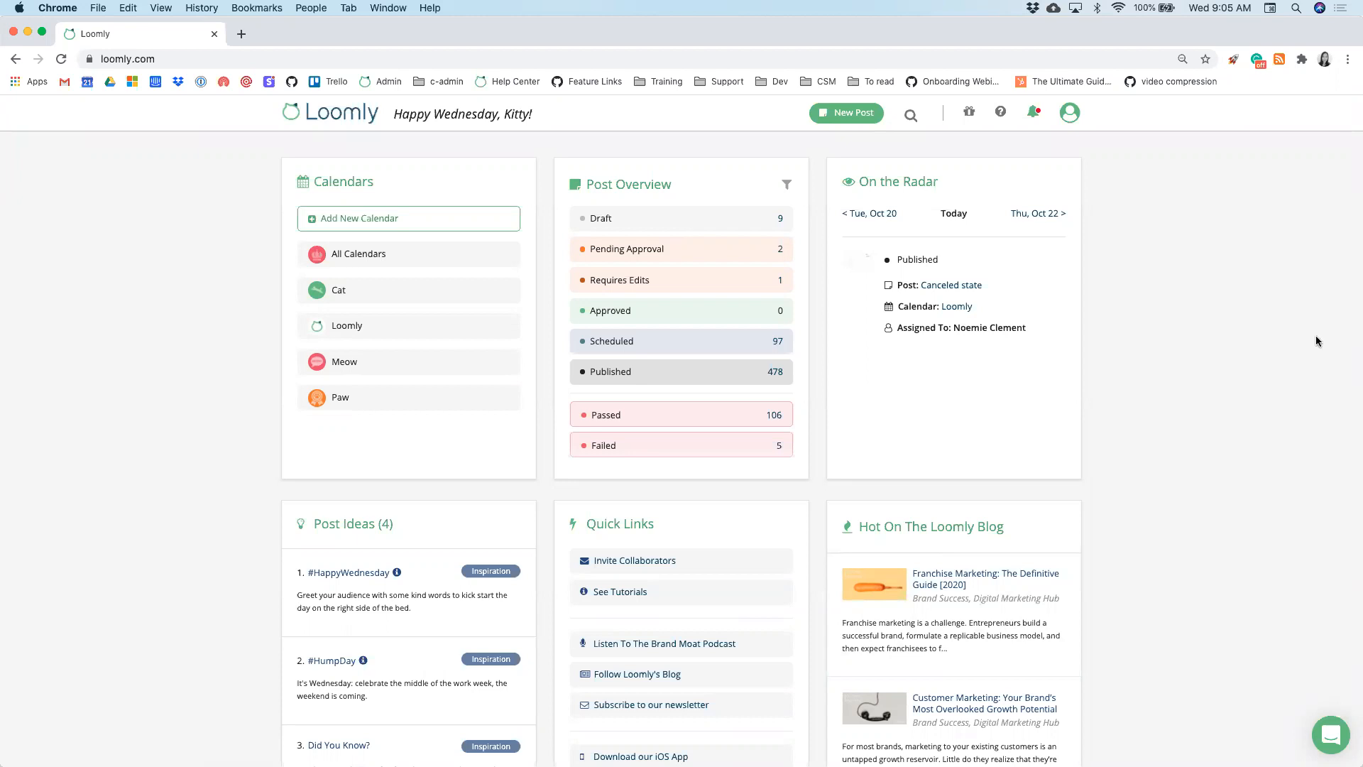
click(365, 291)
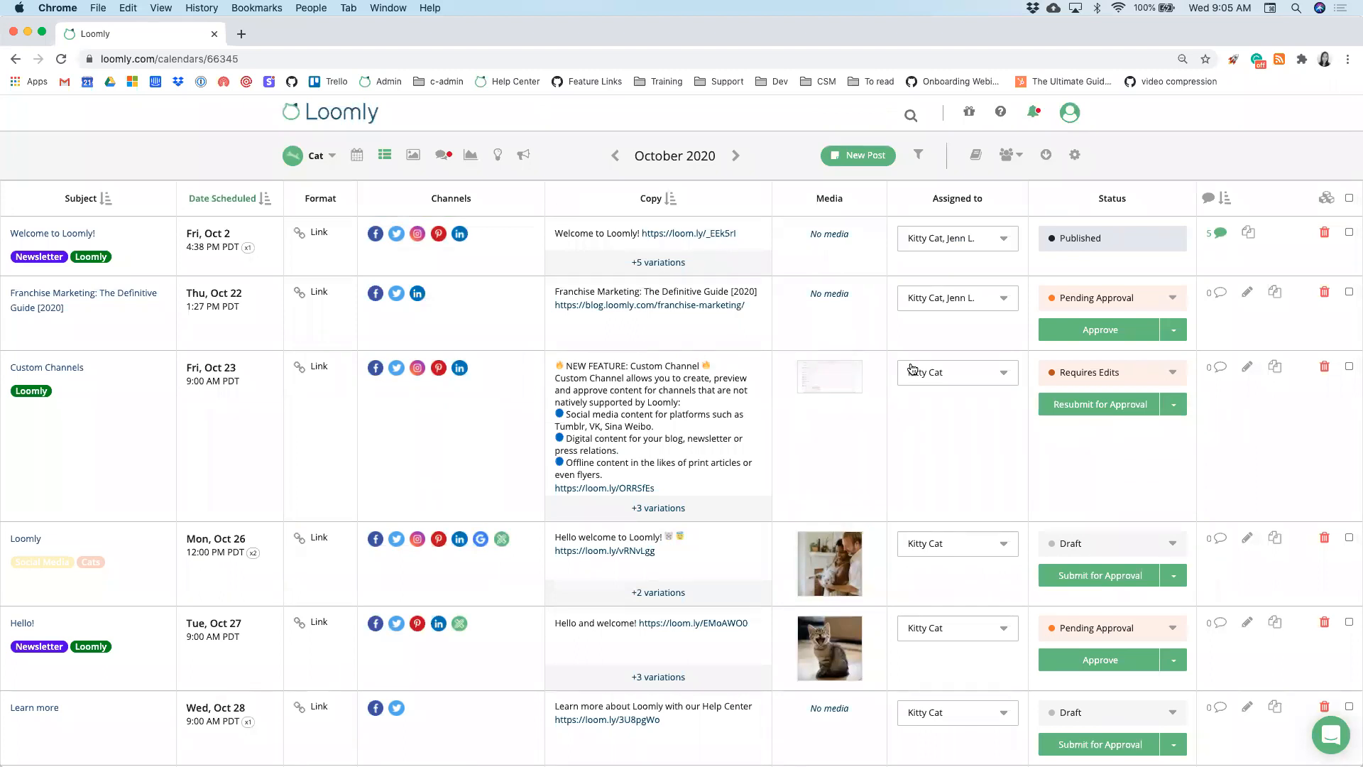
scroll(800, 437, down, 1)
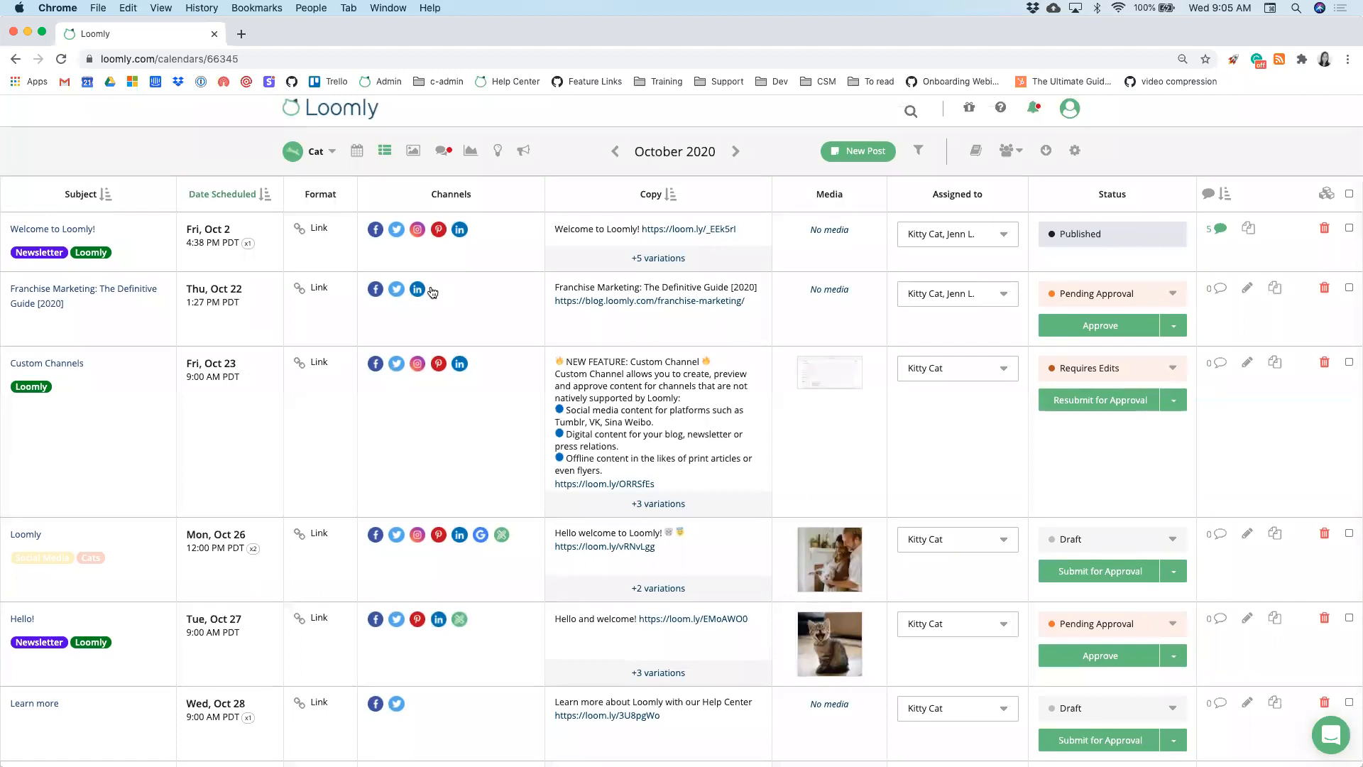
scroll(394, 391, down, 1)
scroll(394, 391, down, 3)
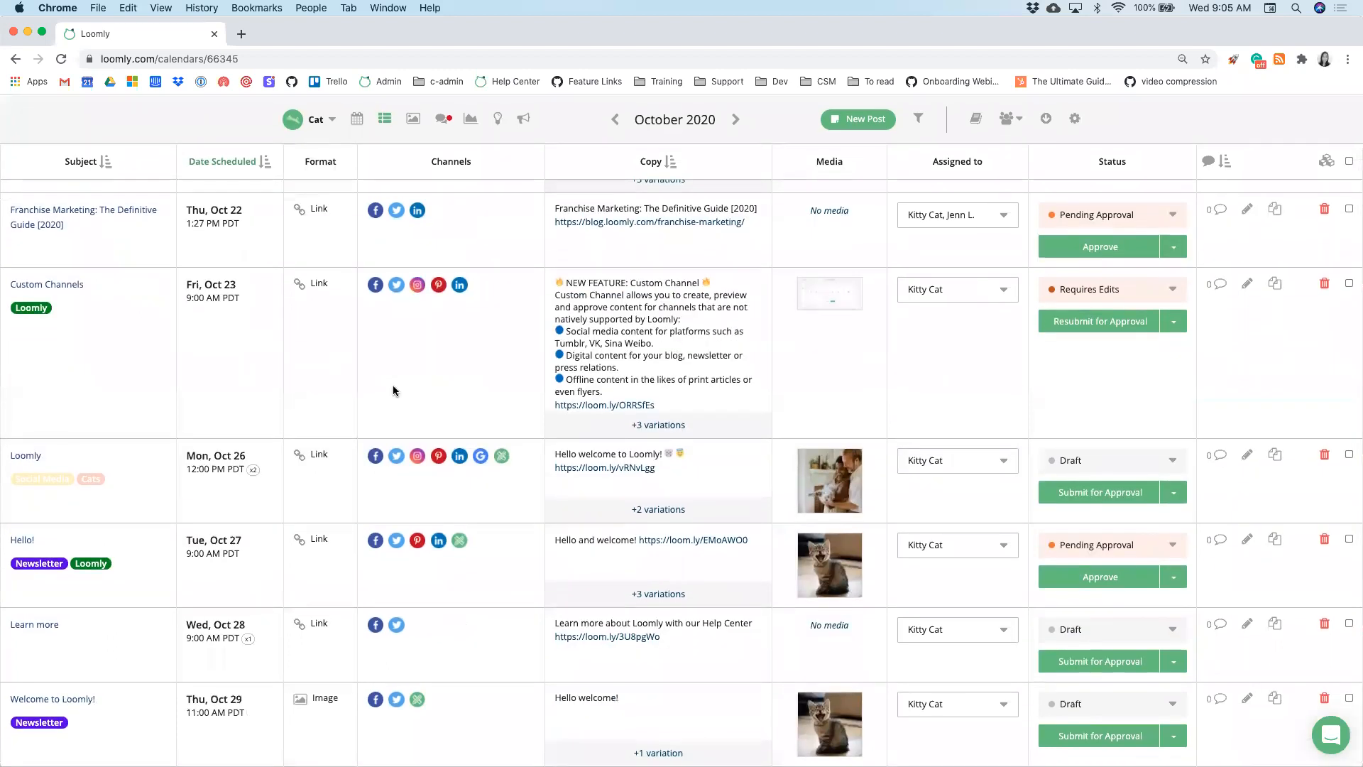
scroll(394, 390, up, 2)
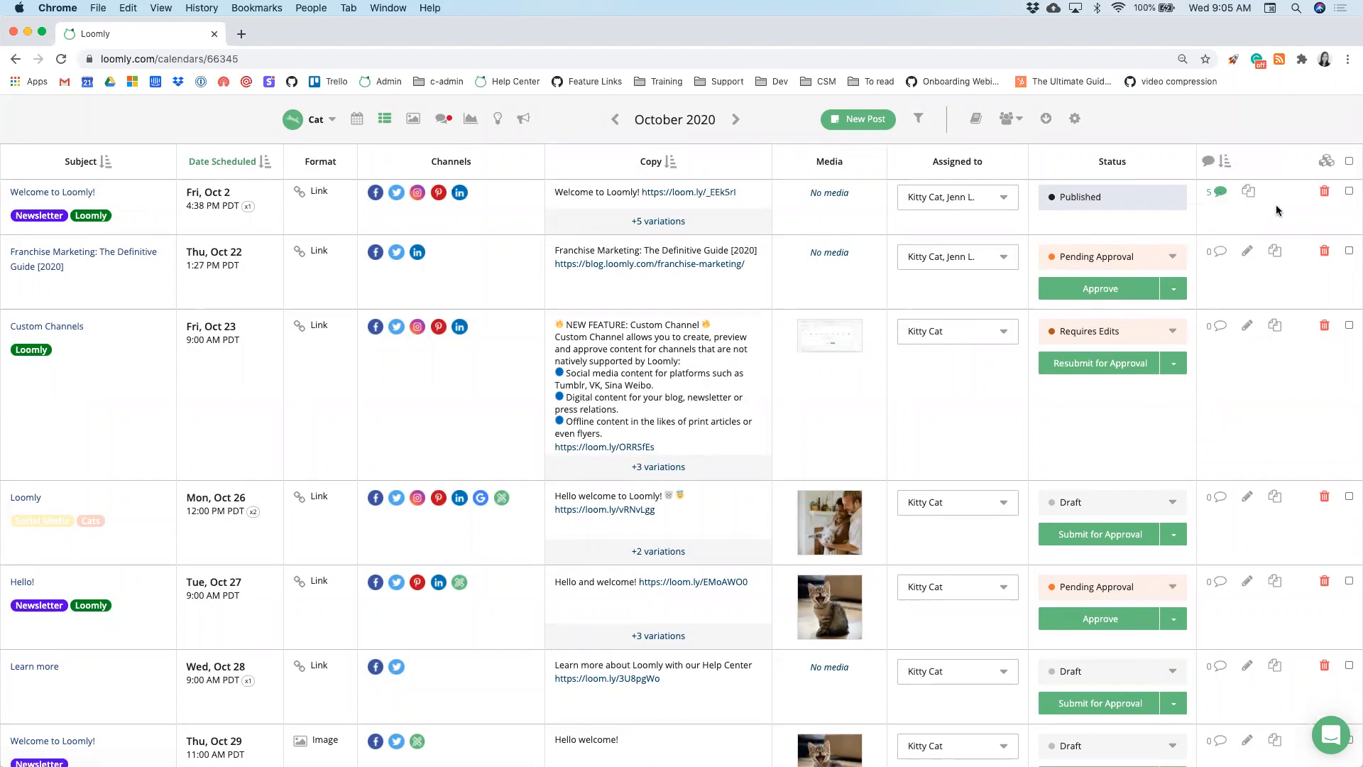
click(1348, 191)
click(1350, 251)
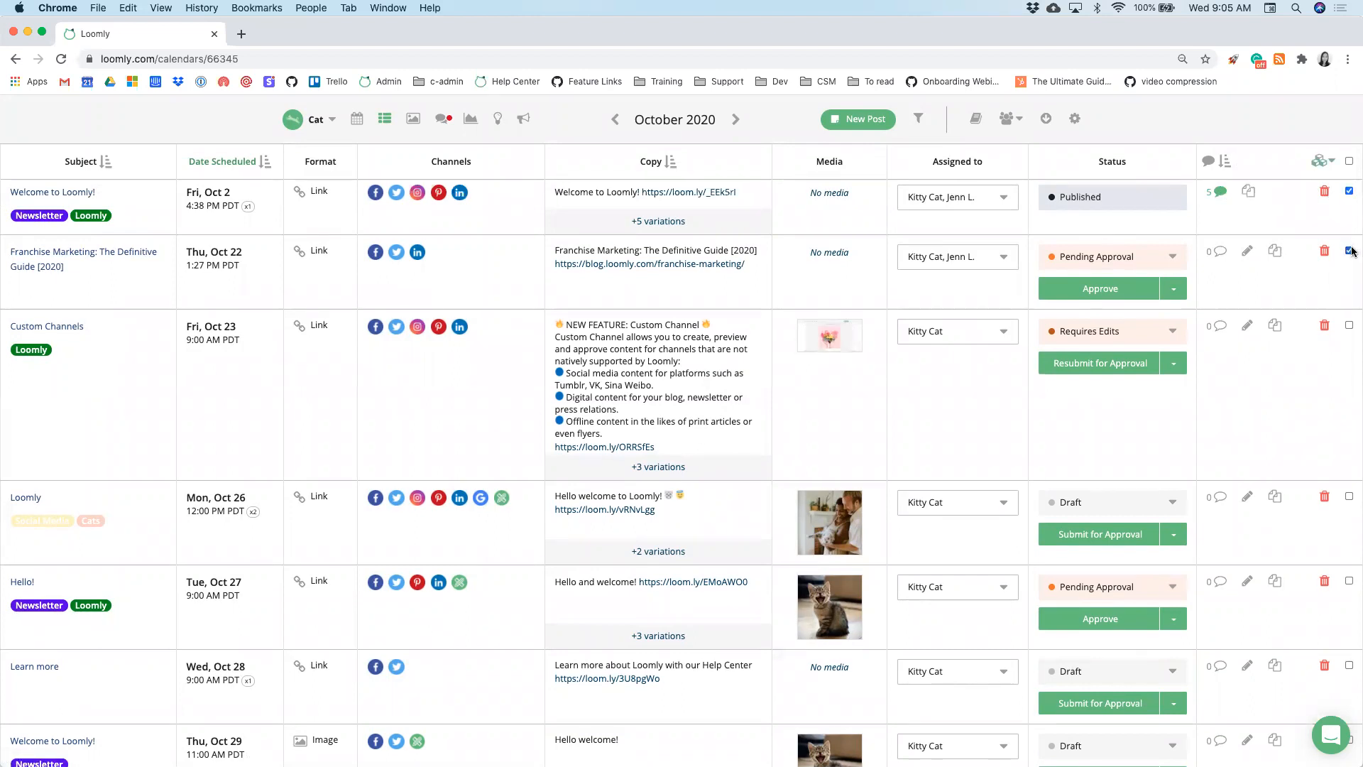
click(1350, 327)
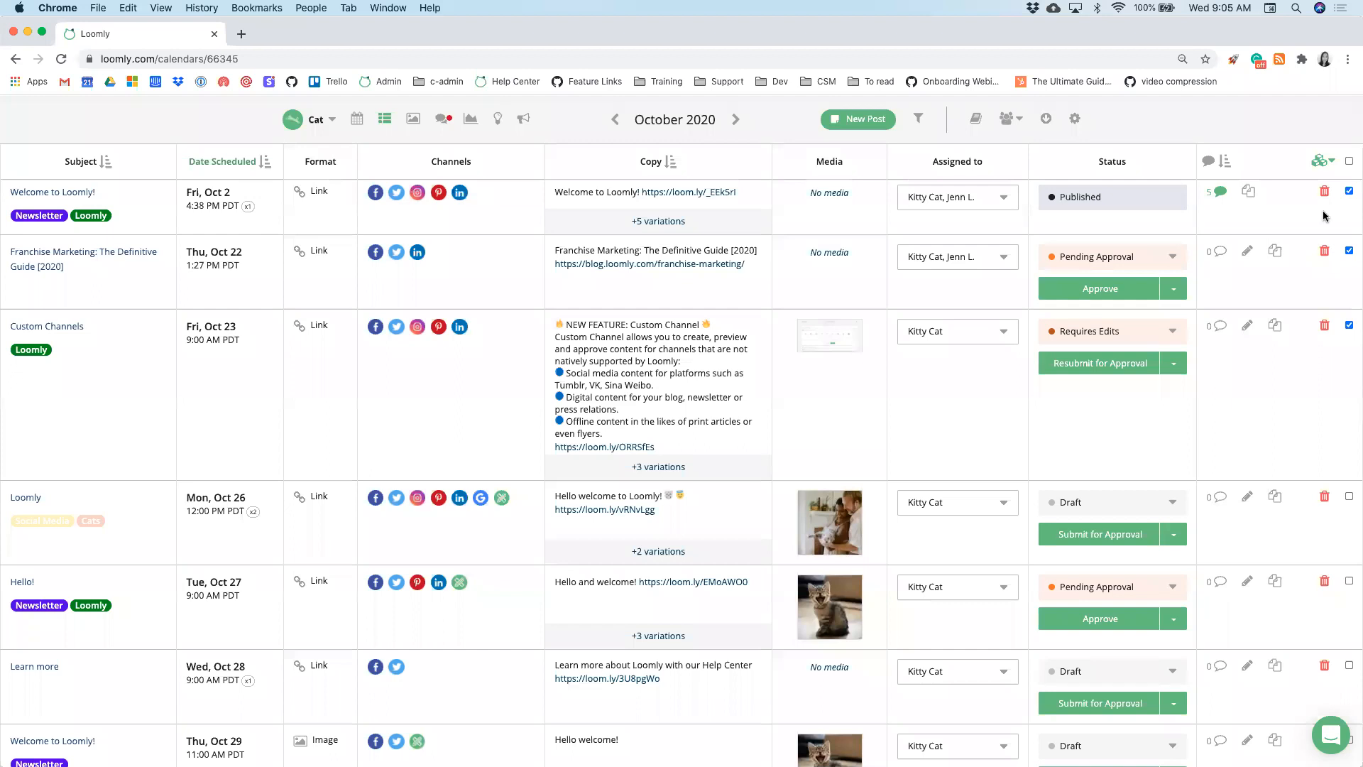
click(1349, 164)
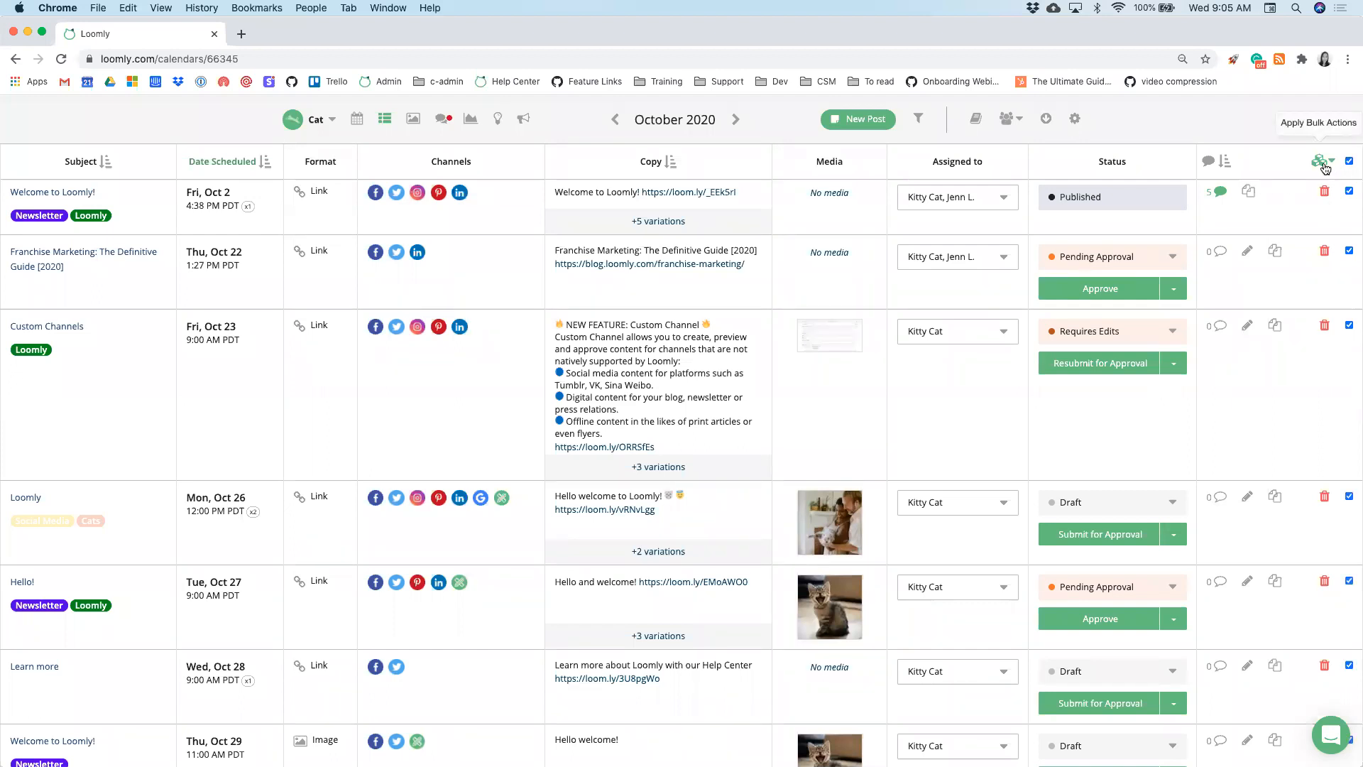
click(1325, 167)
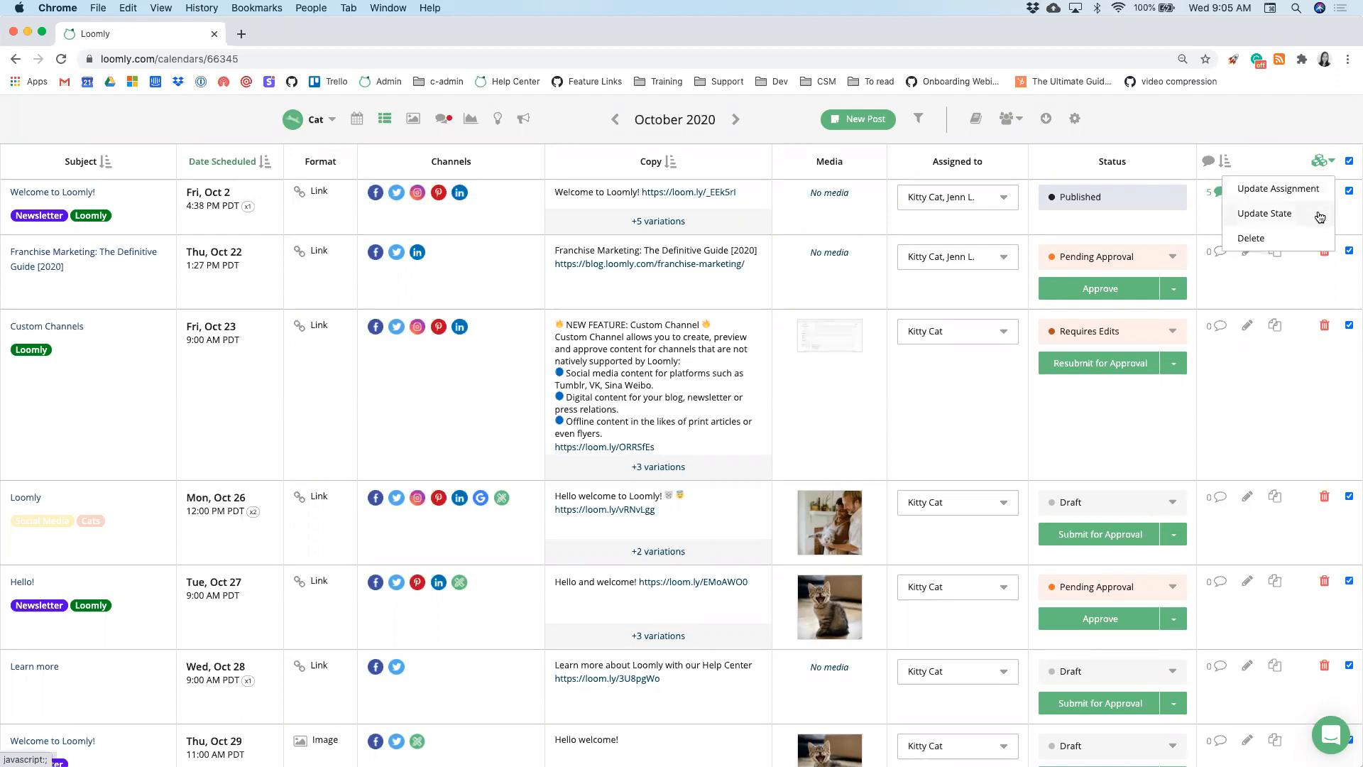
click(1313, 289)
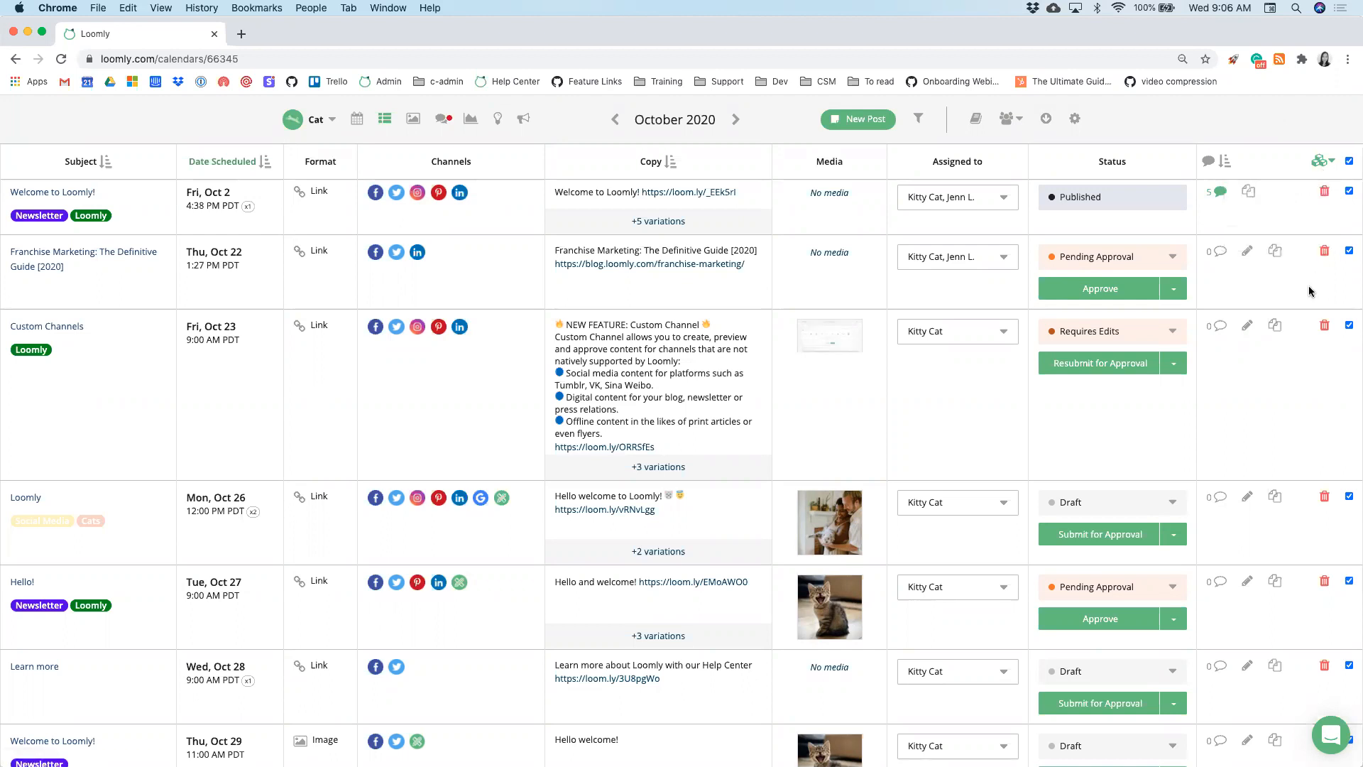
click(1349, 162)
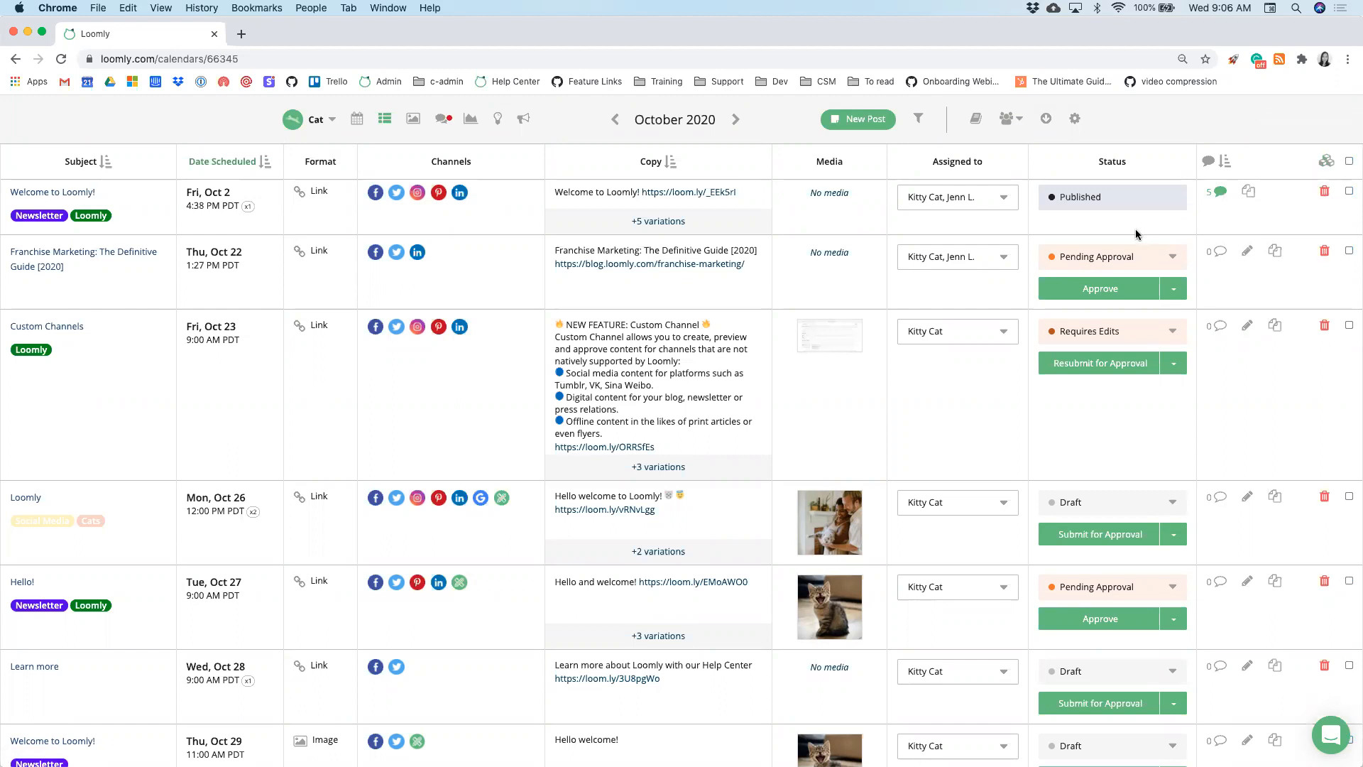
scroll(446, 261, up, 2)
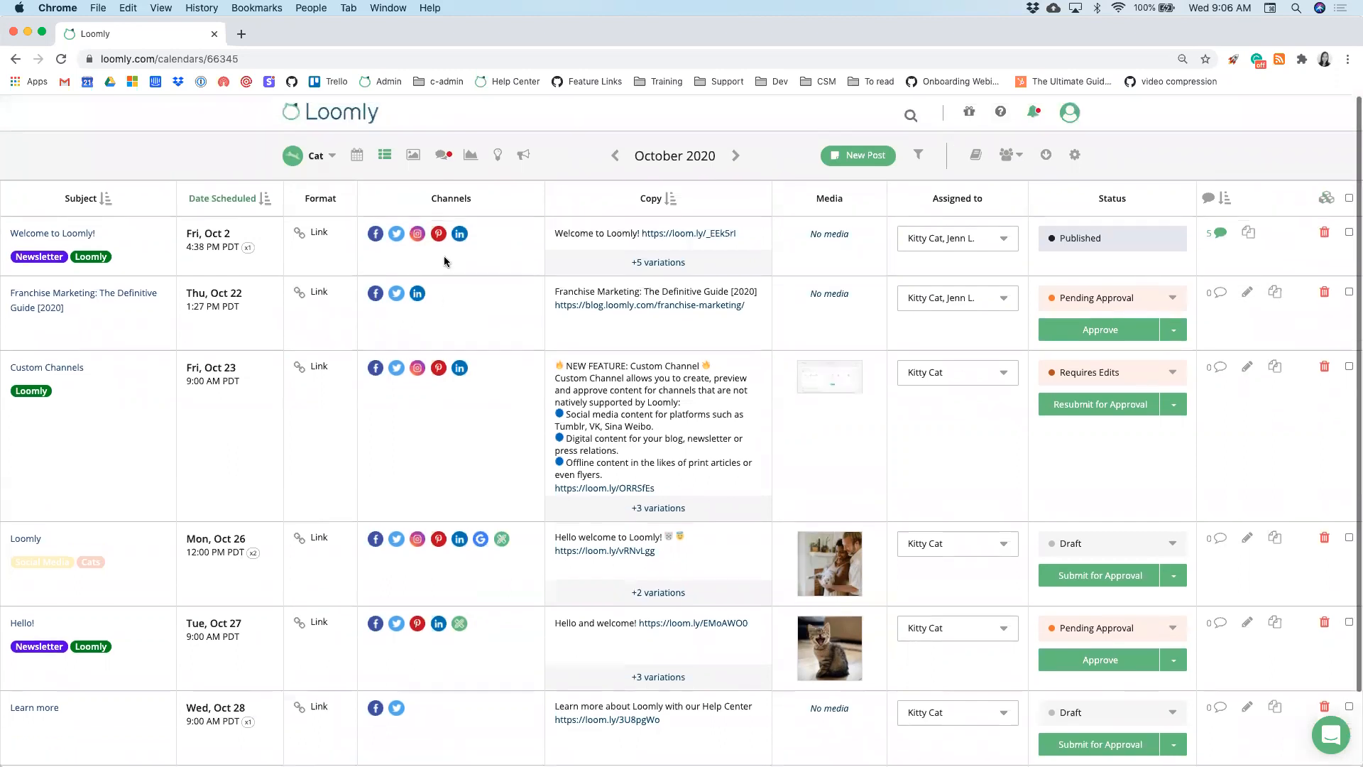
- Switch the Cat calendar to month view and drag the Learn more post to Oct 21
click(355, 161)
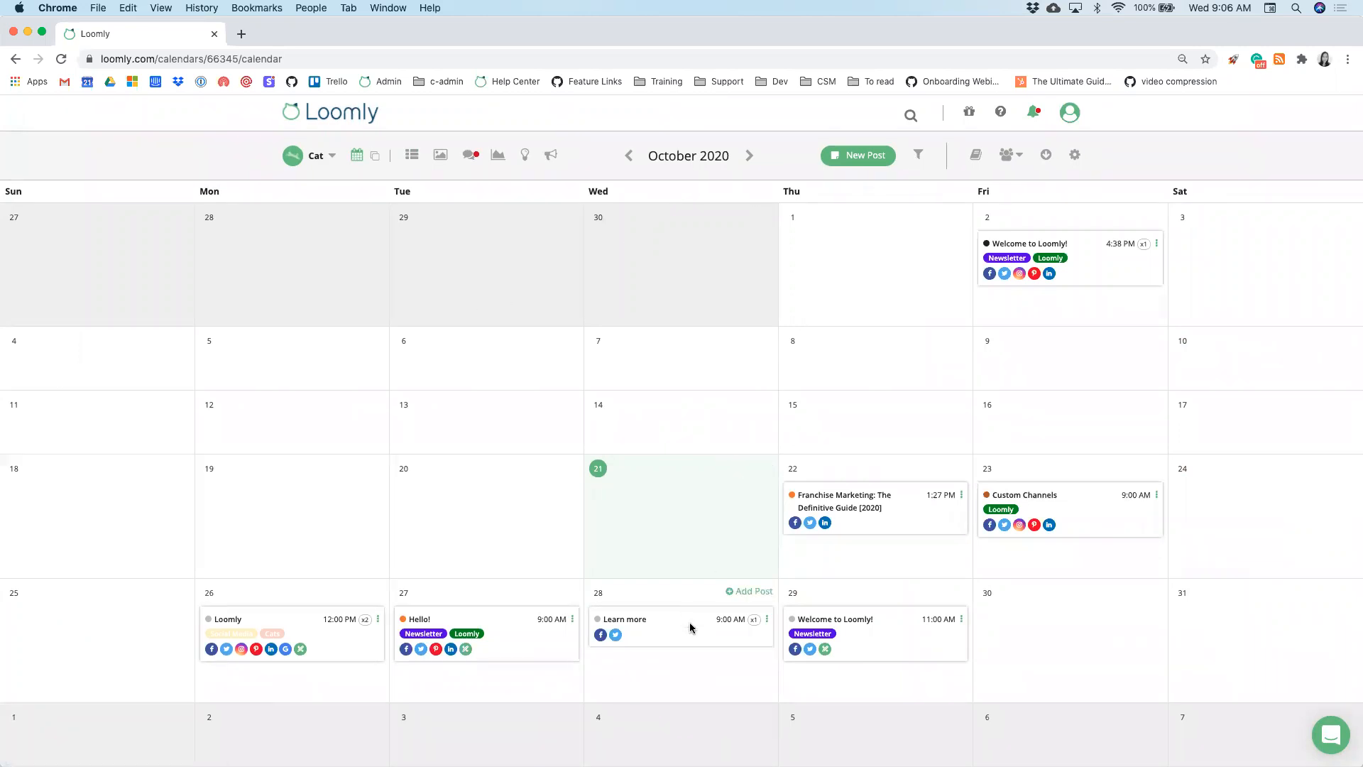
drag(689, 546, 708, 644)
- Add a quick post with subject 'Webinar!' on Wednesday, Oct 21 at 3:00 PM
click(741, 468)
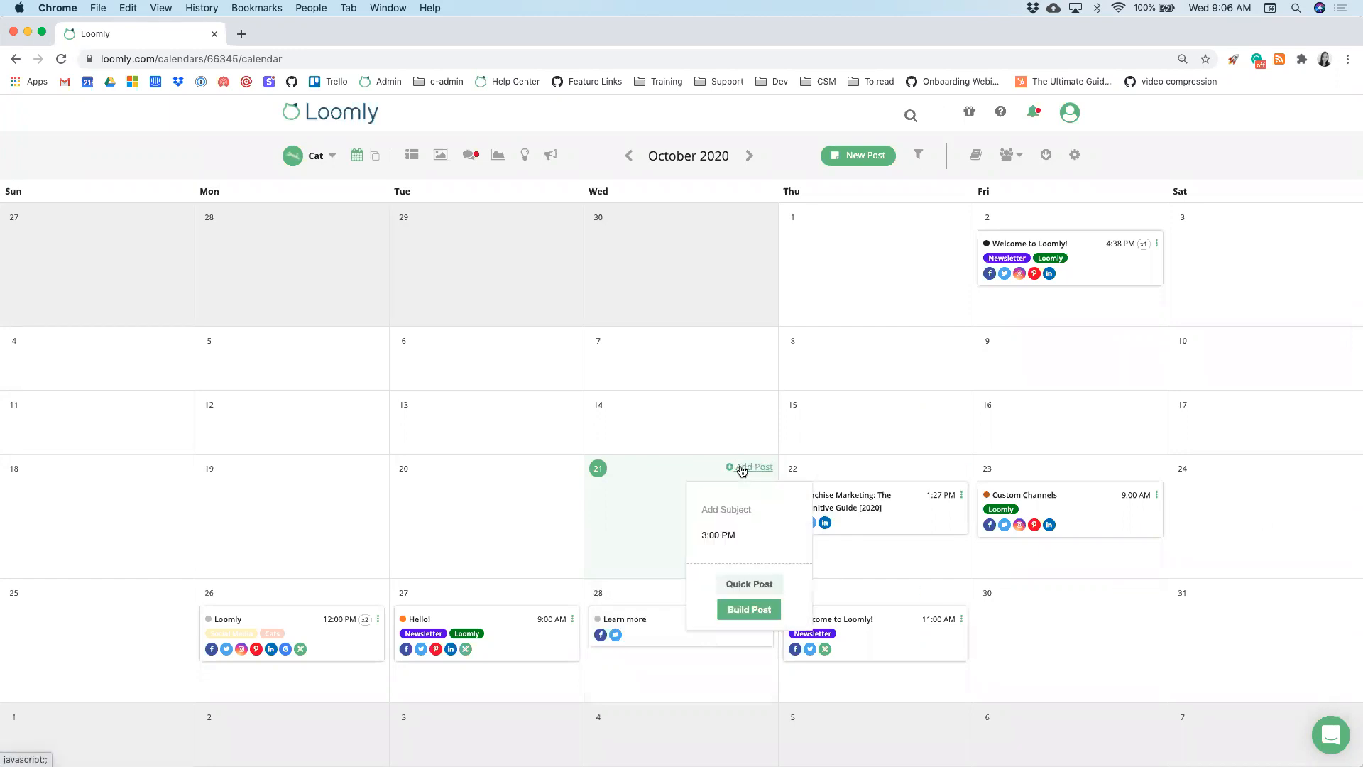
click(730, 505)
text(We)
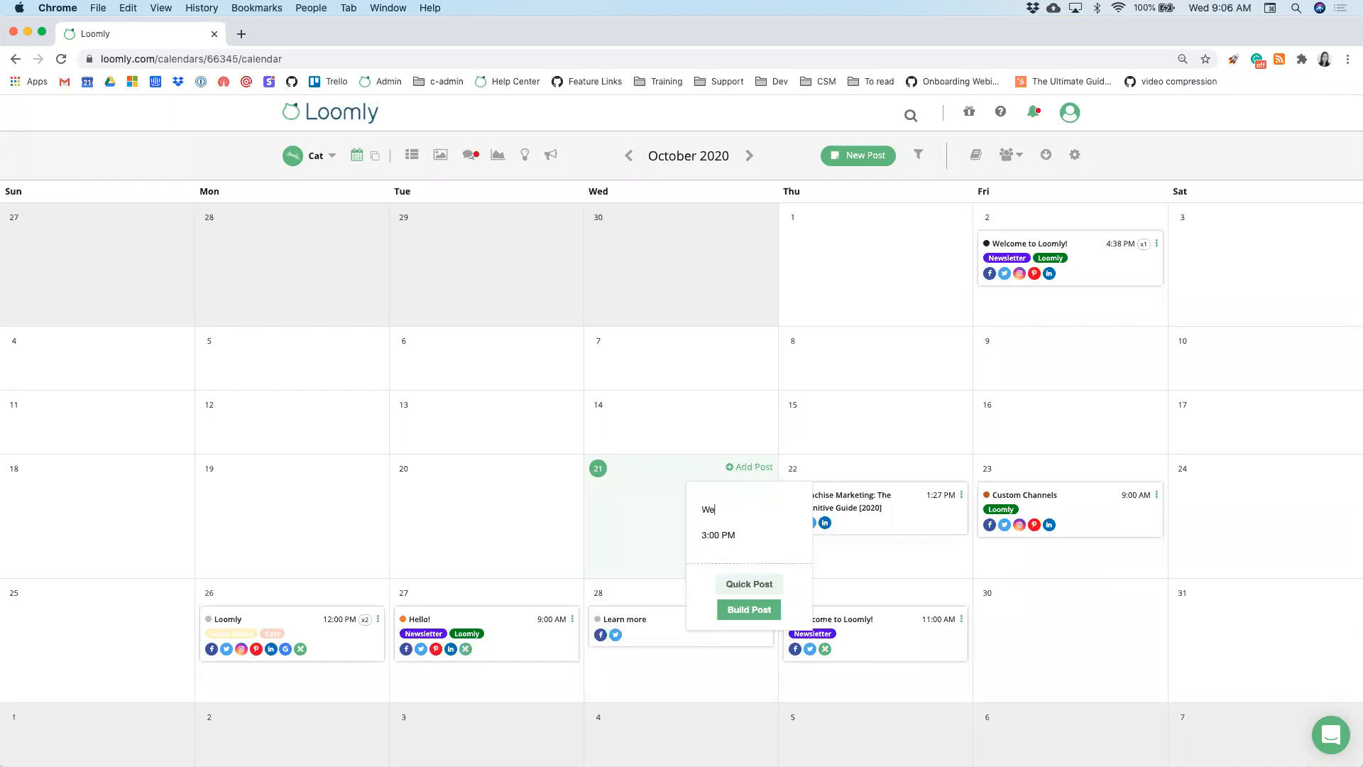
text(binar !)
click(764, 588)
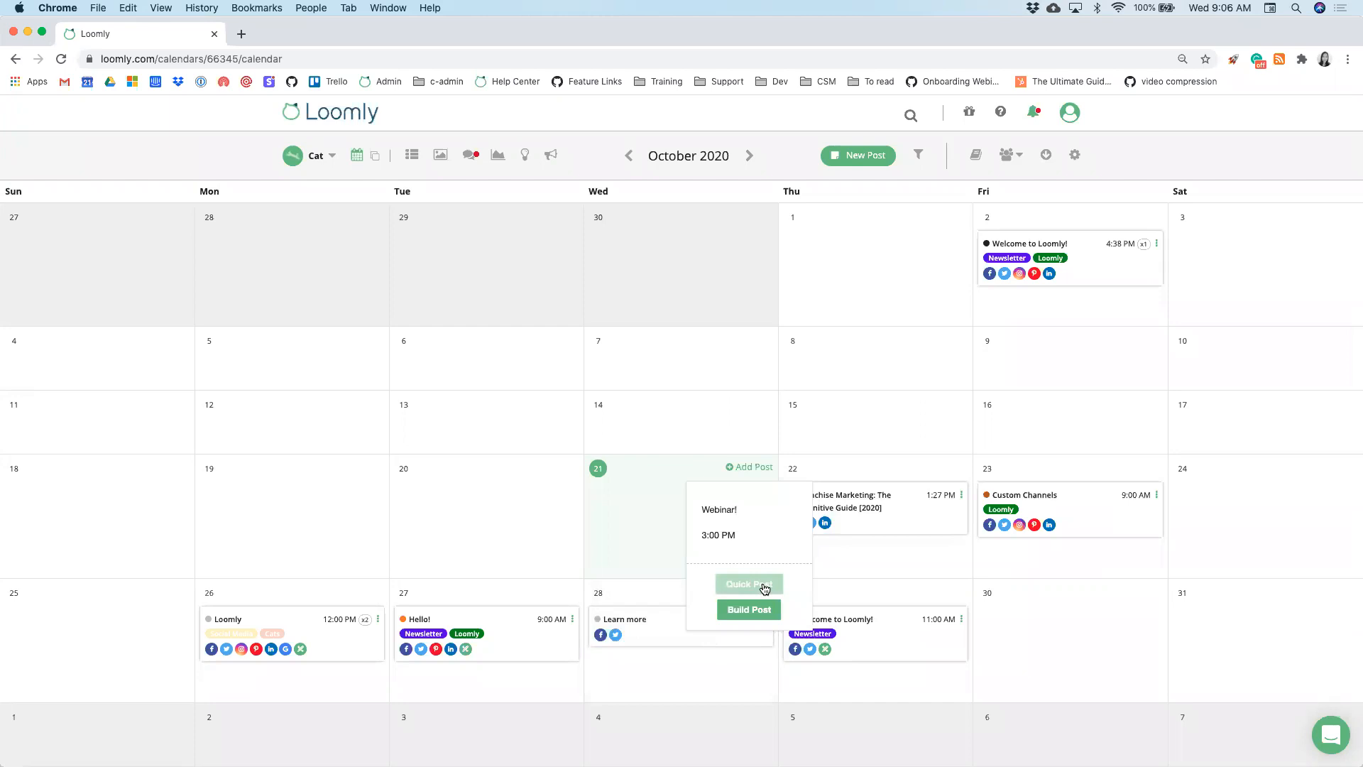
click(769, 589)
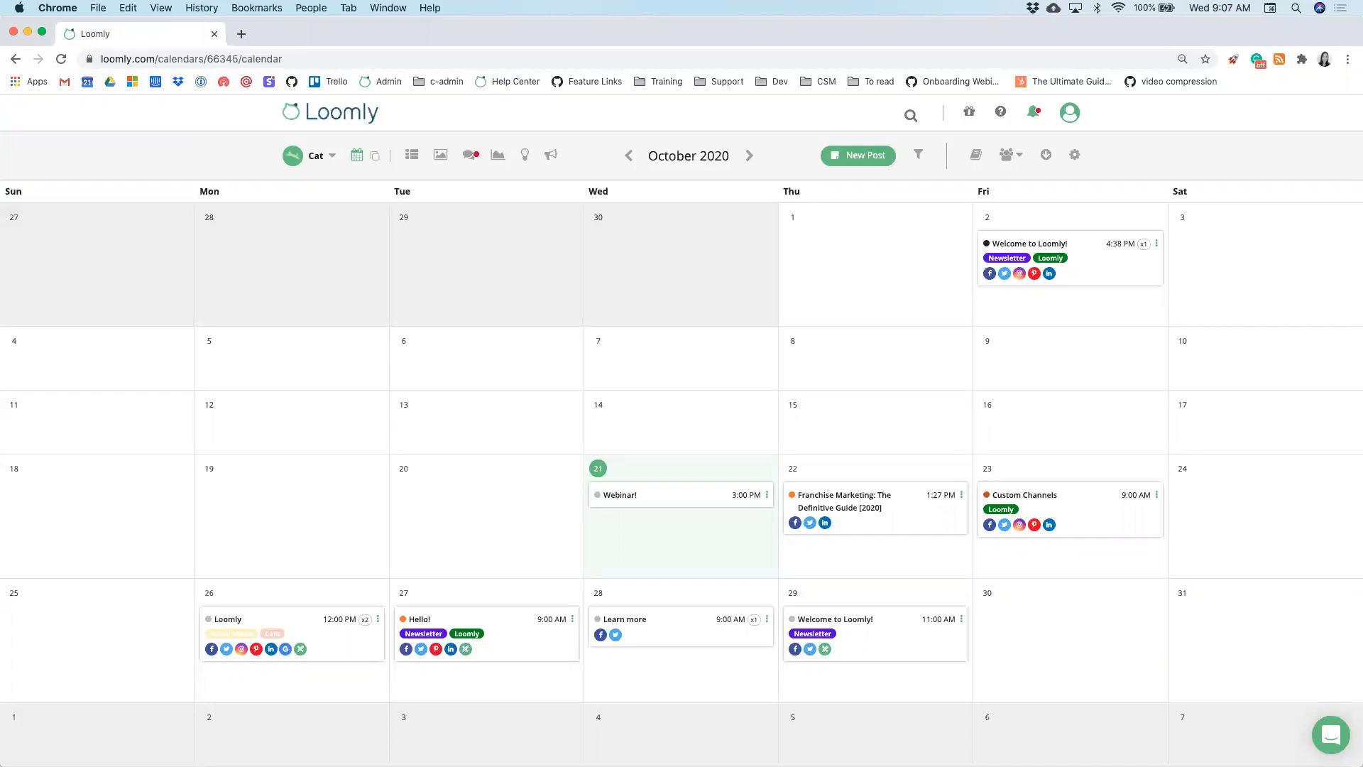
mouse_move(1142, 246)
click(375, 159)
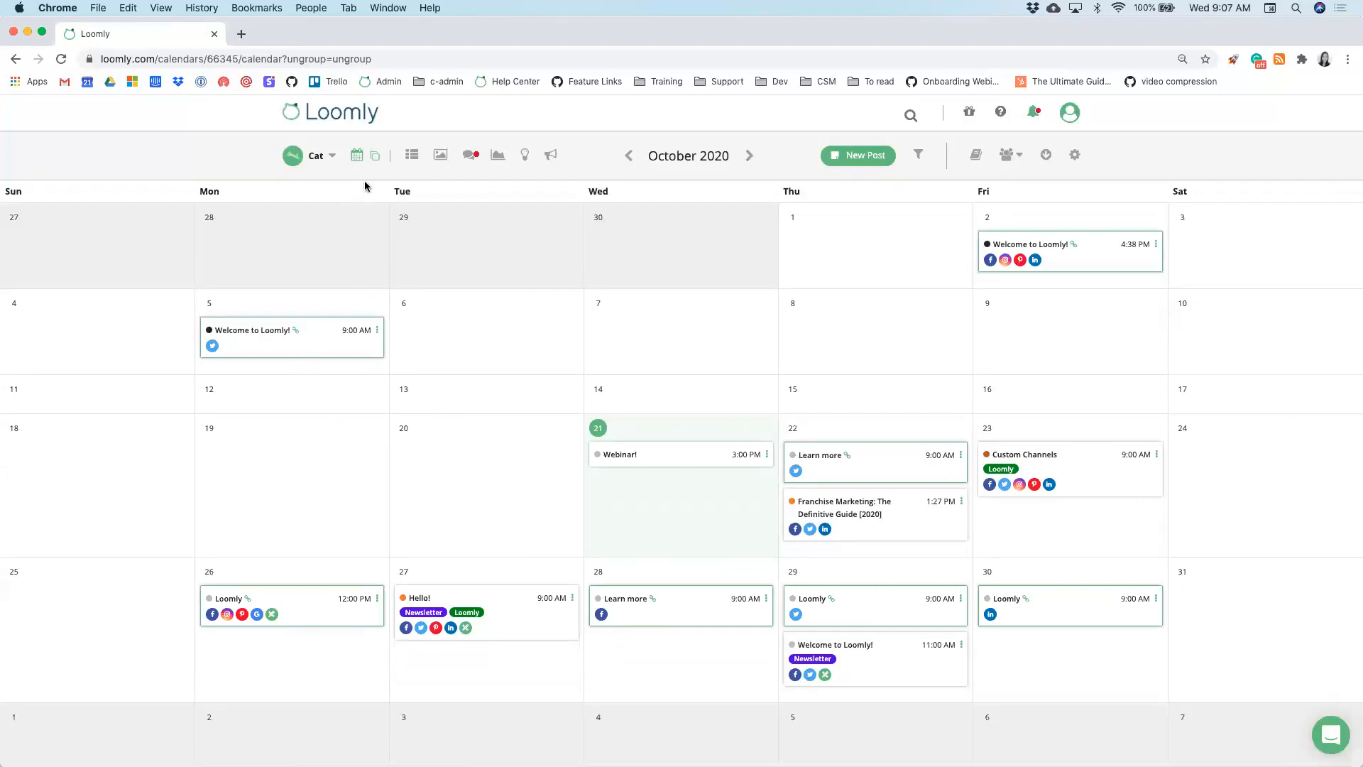
click(375, 162)
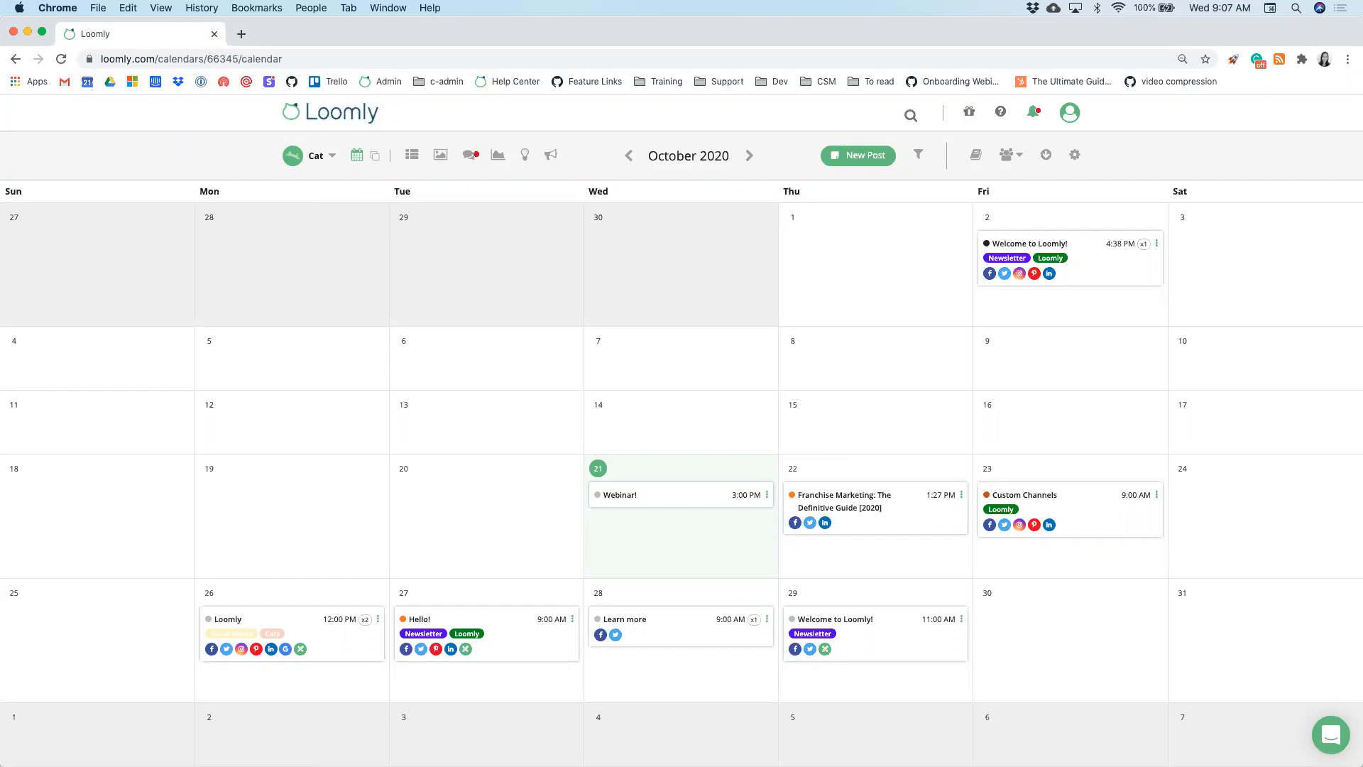
- In Post Ideas, add a weekly 'Event' idea from Oct 7 ending Oct 21
click(525, 158)
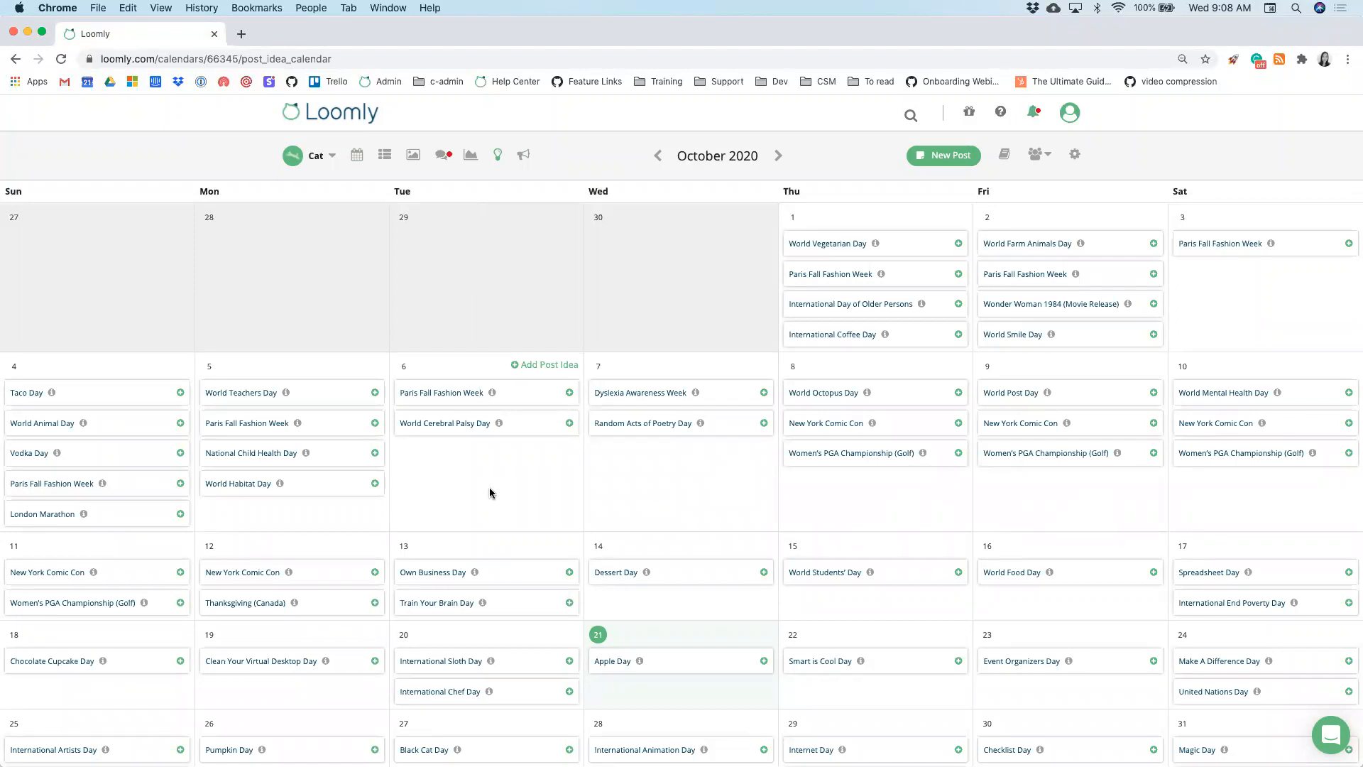
scroll(490, 493, down, 2)
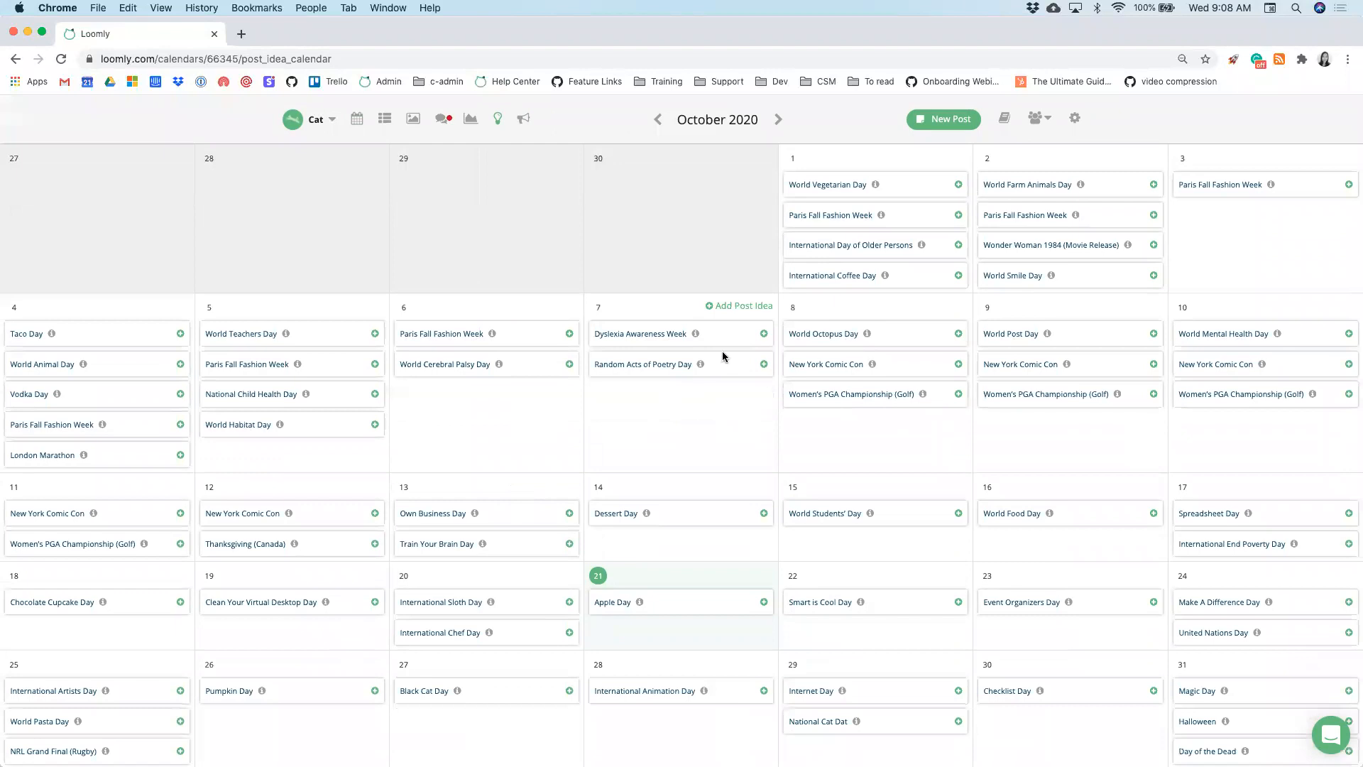
click(744, 307)
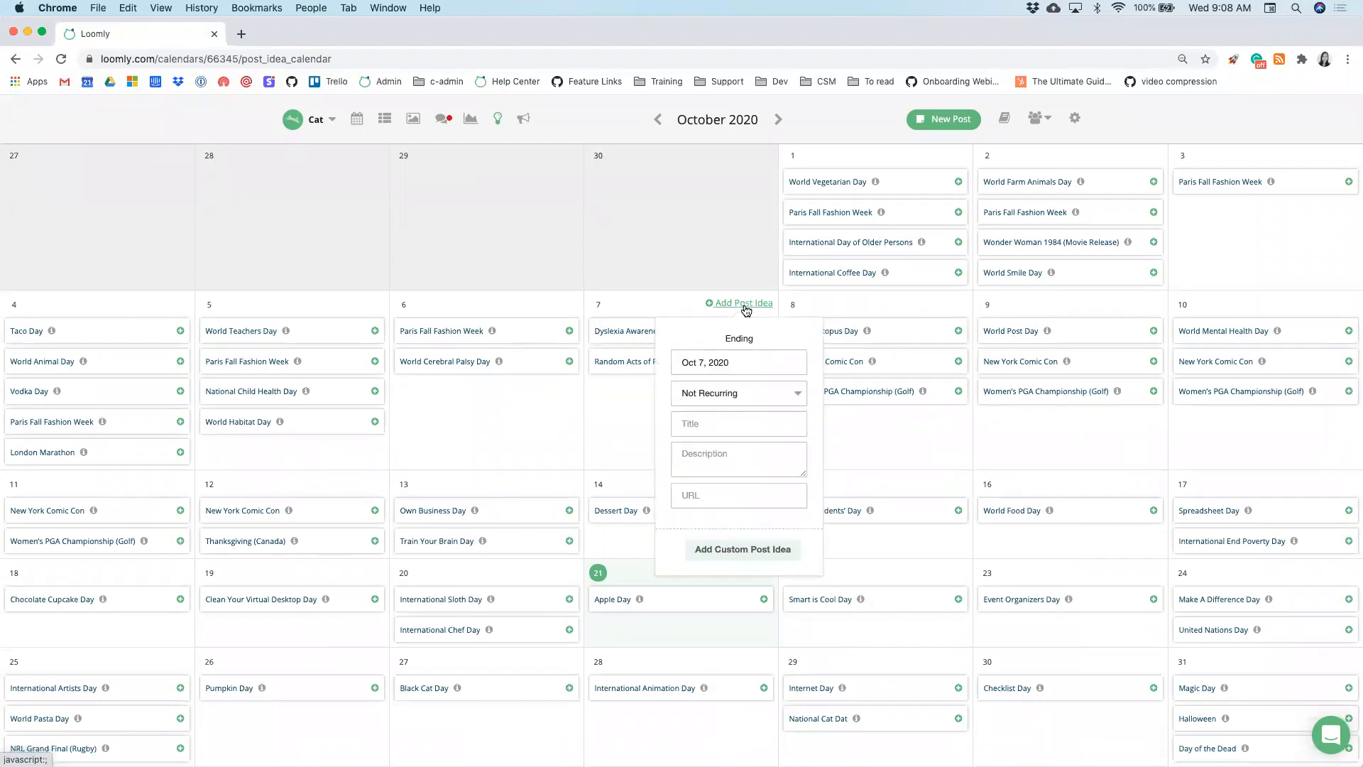
click(740, 391)
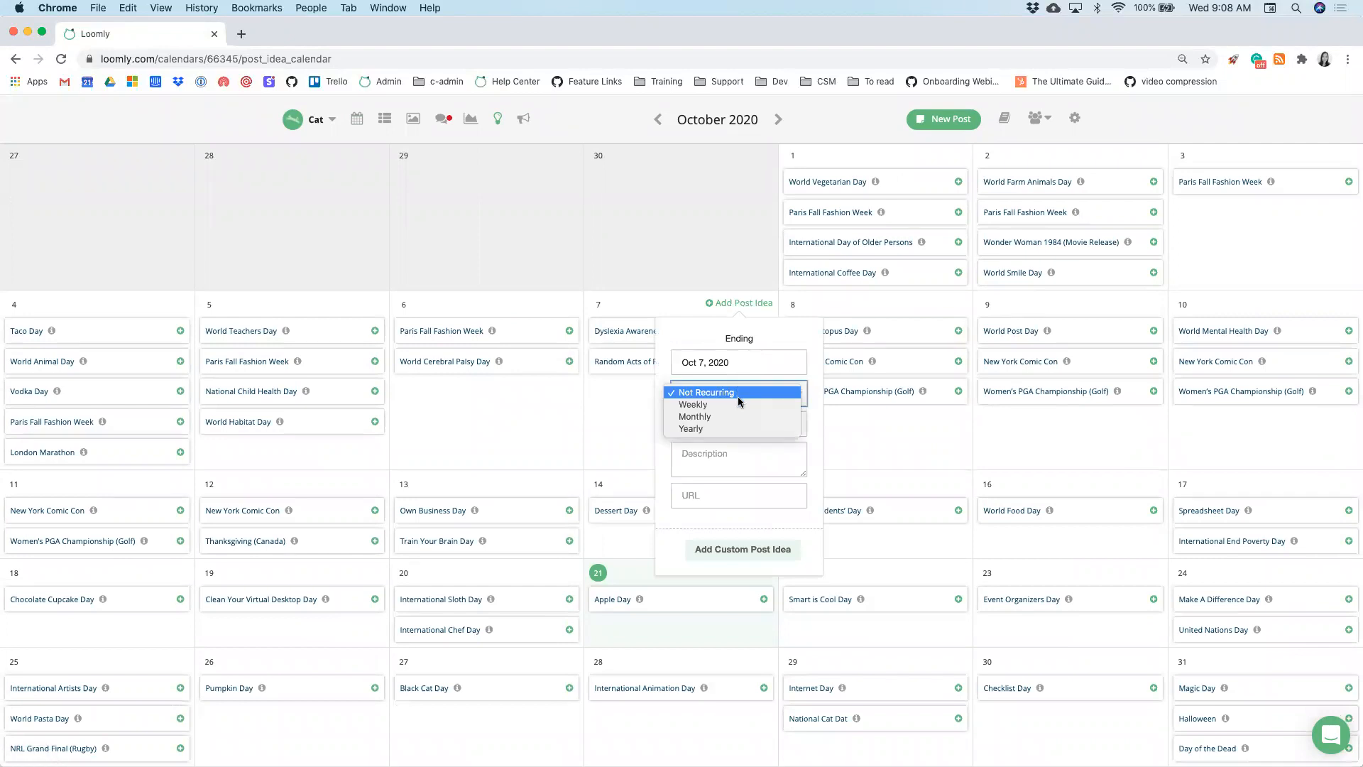
click(734, 404)
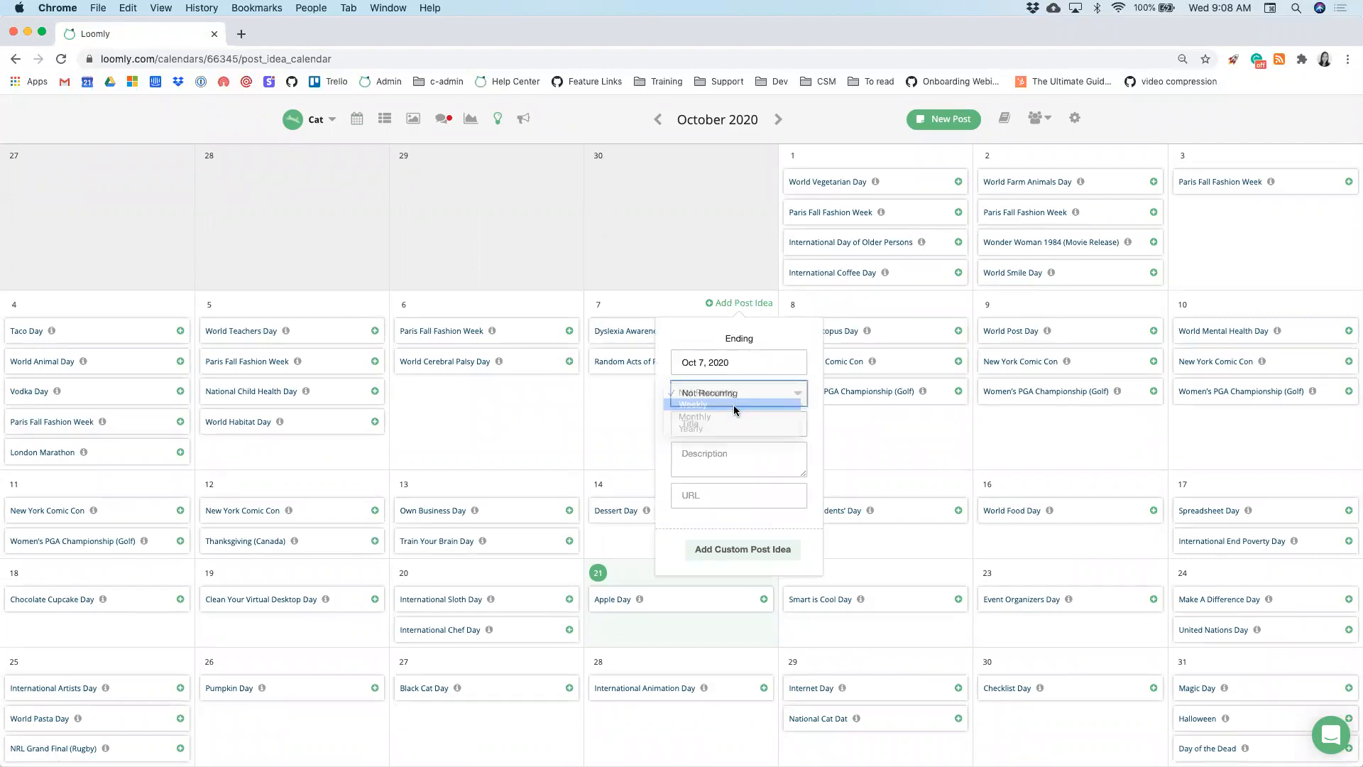
click(740, 369)
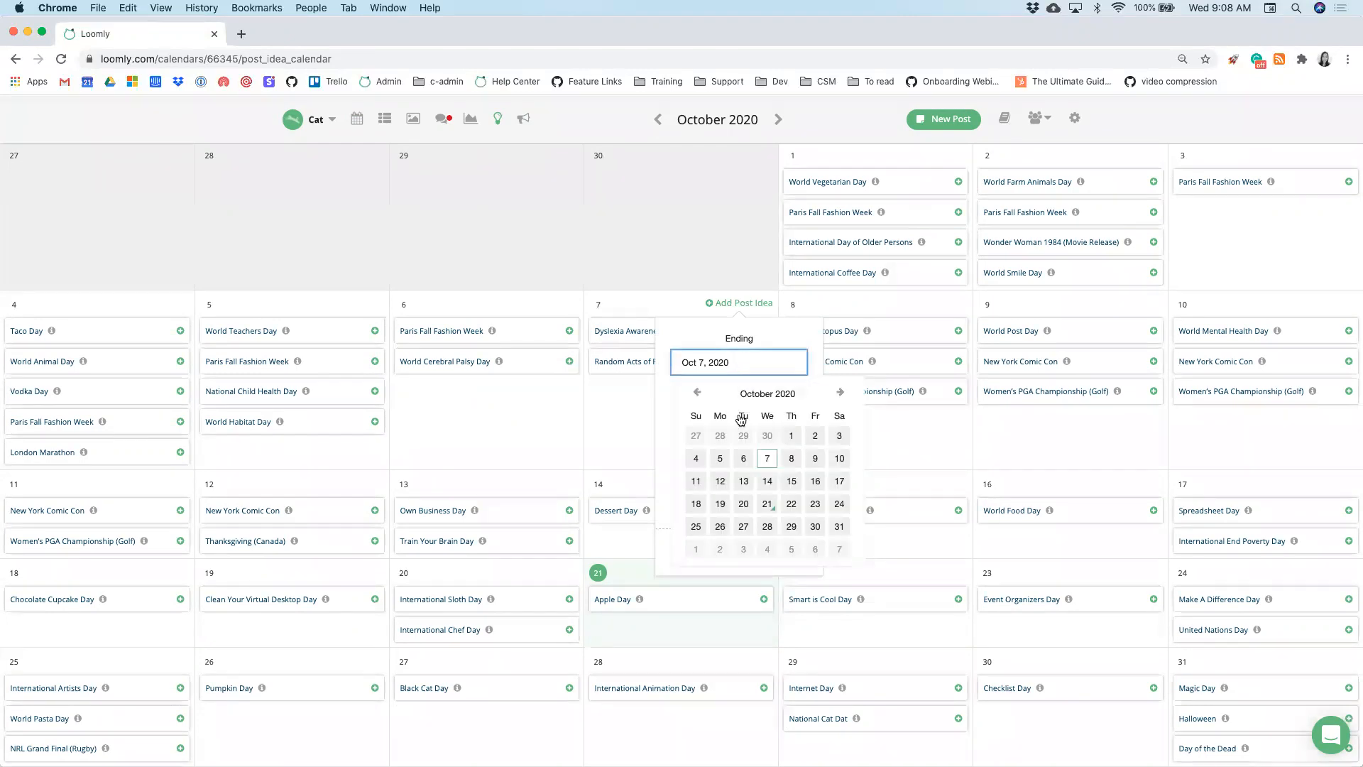
click(766, 509)
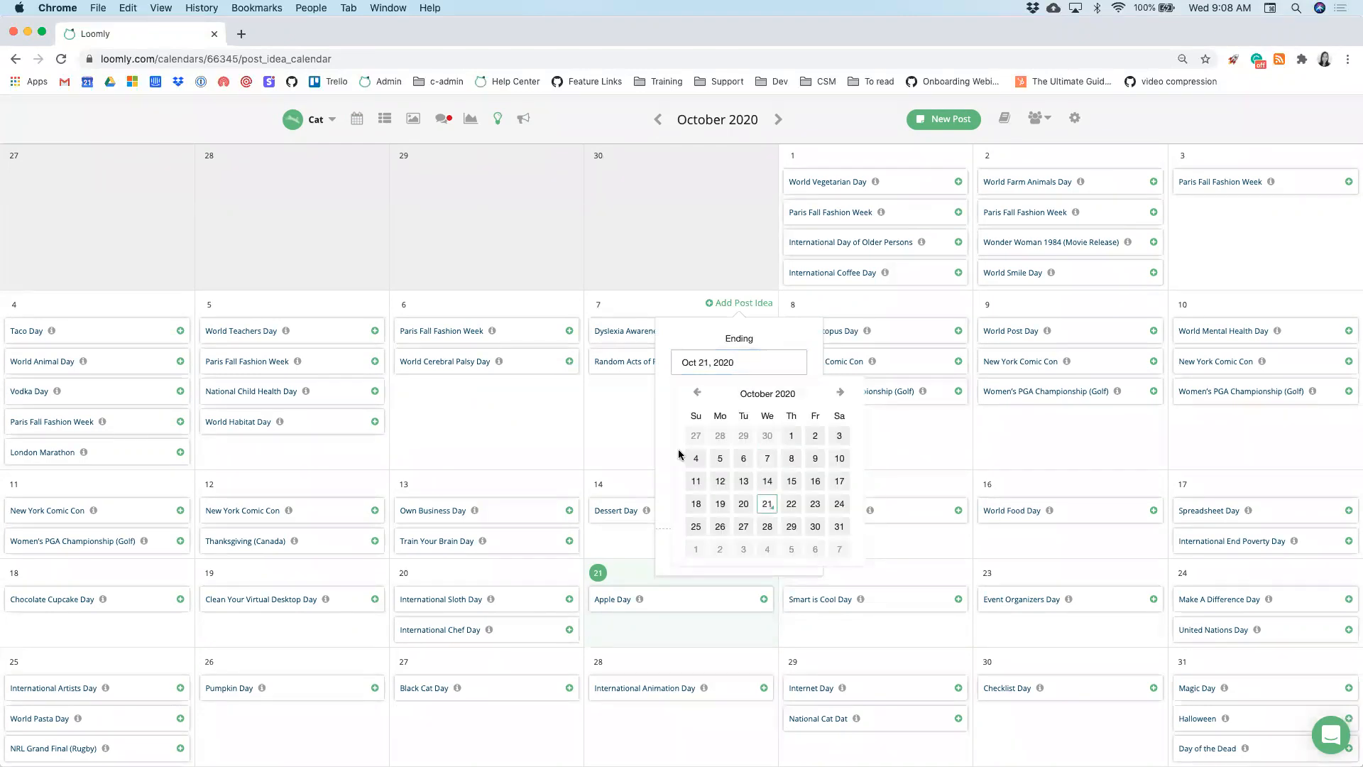
click(682, 423)
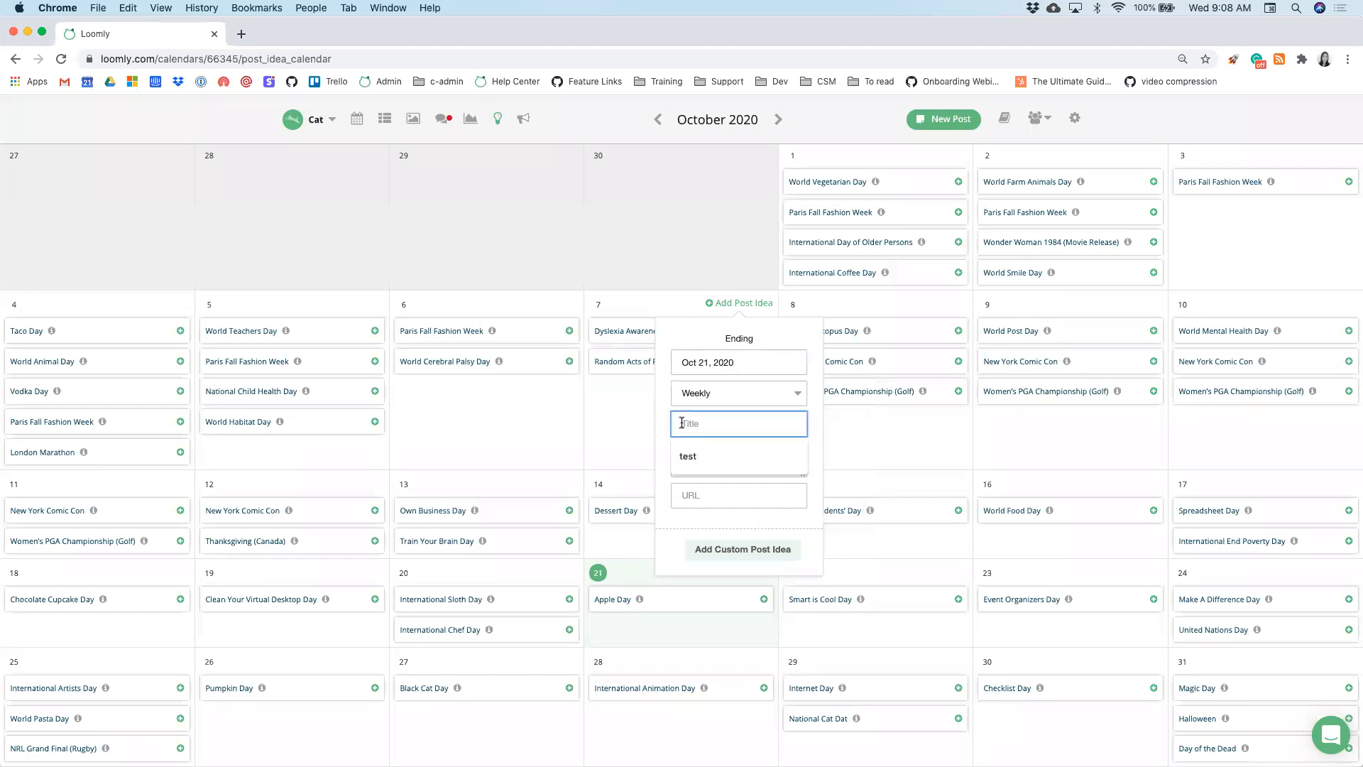
text(Event)
click(713, 547)
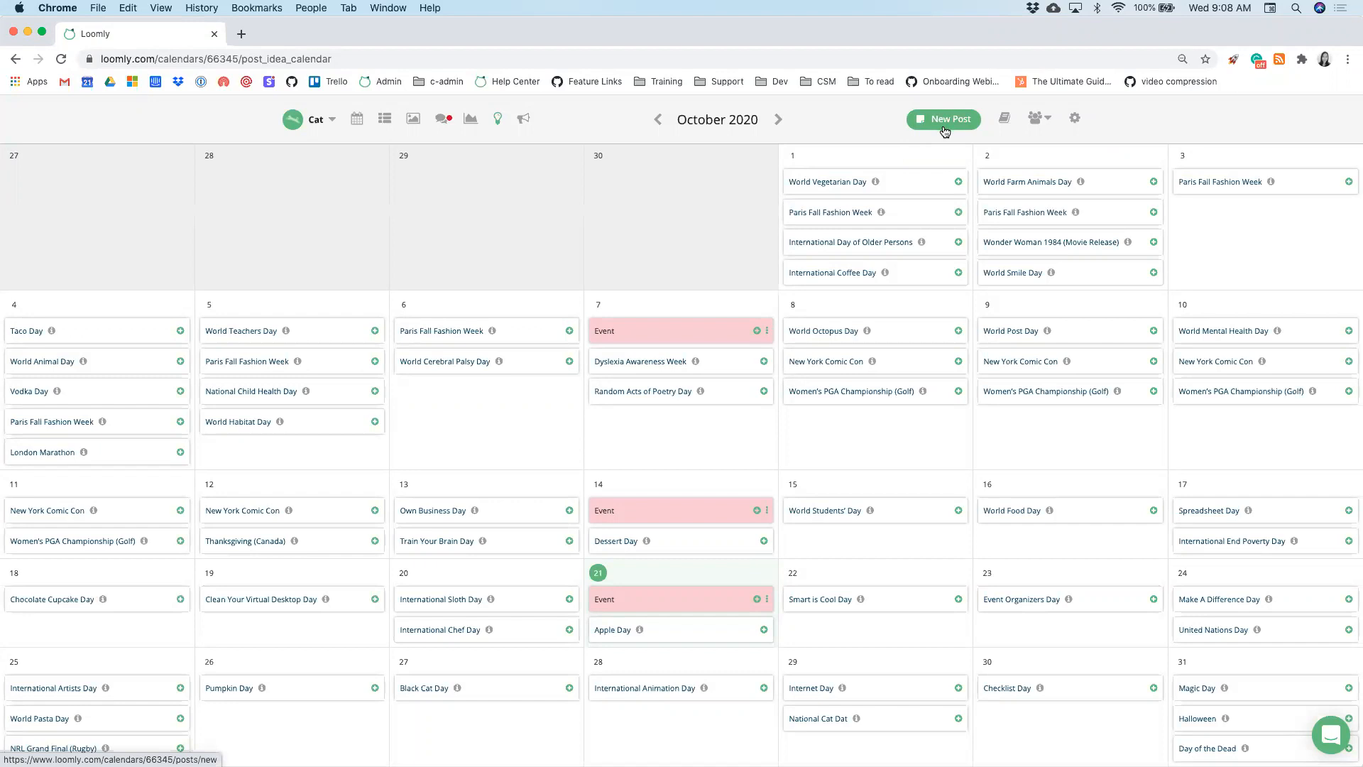
scroll(945, 130, up, 2)
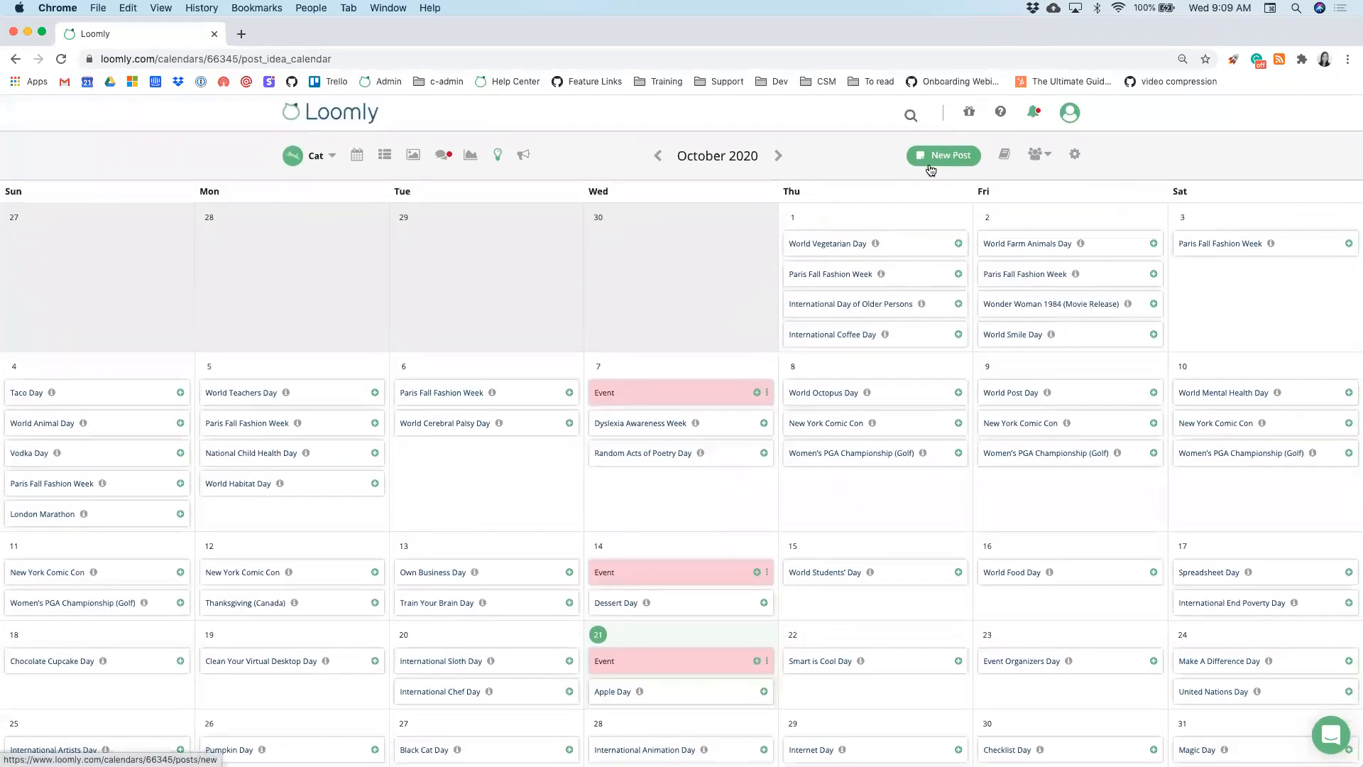
- Start a new post scheduled for a custom time of Oct 29, 2020, 10:02 AM
click(930, 156)
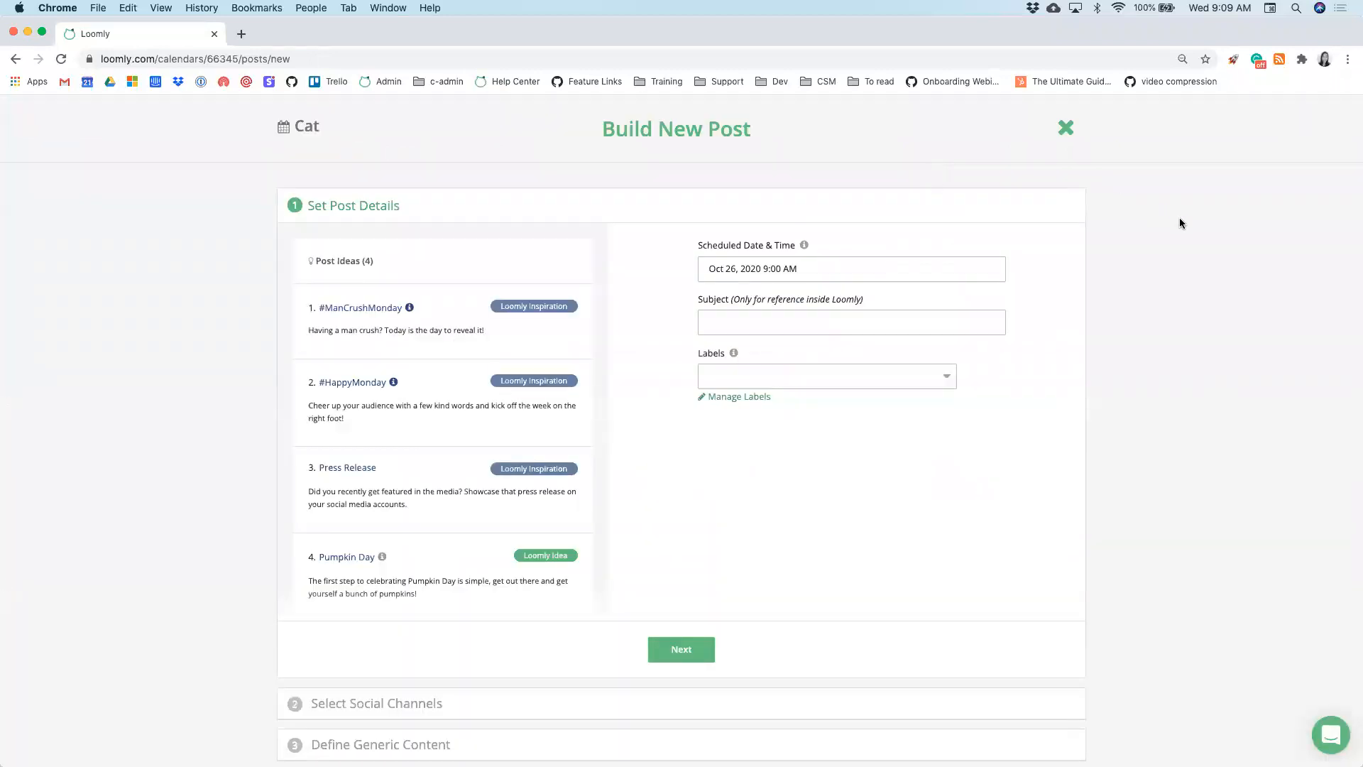
scroll(1180, 219, down, 1)
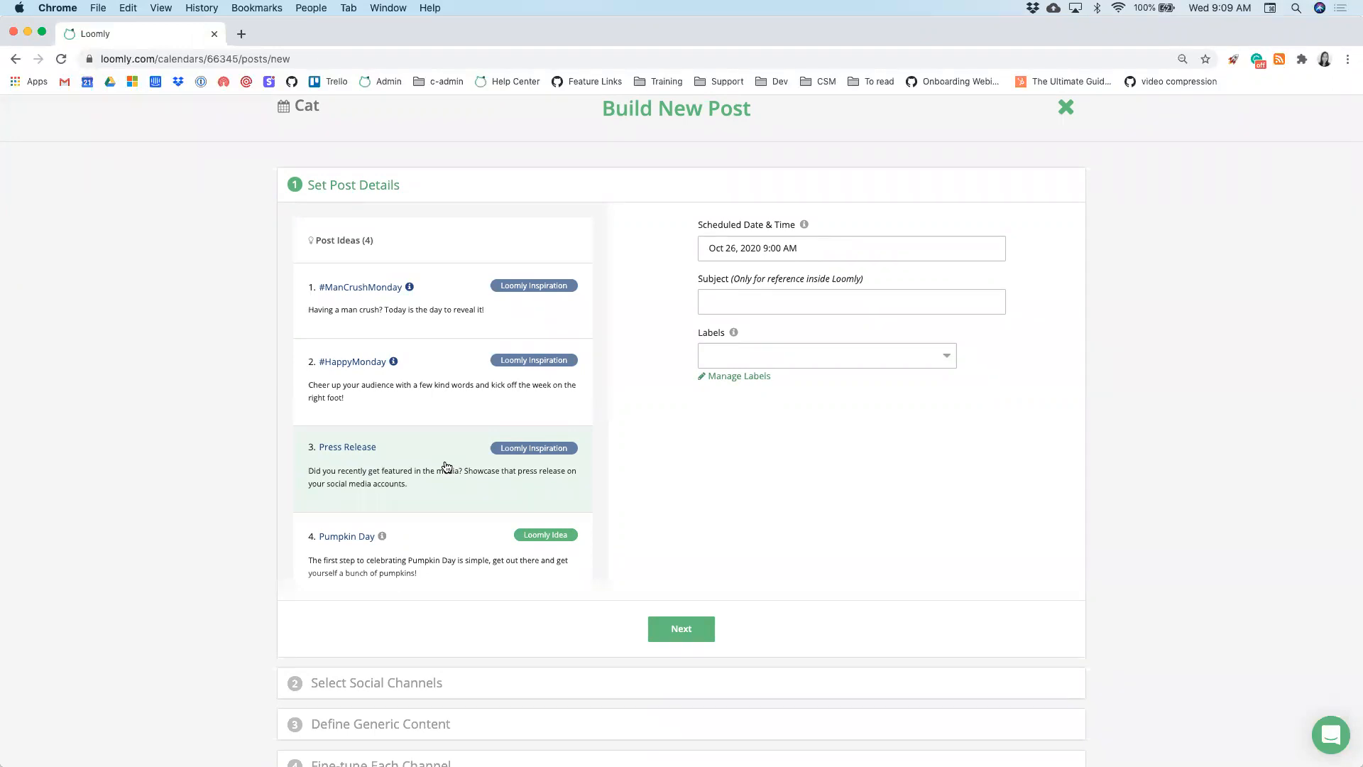
scroll(446, 467, down, 1)
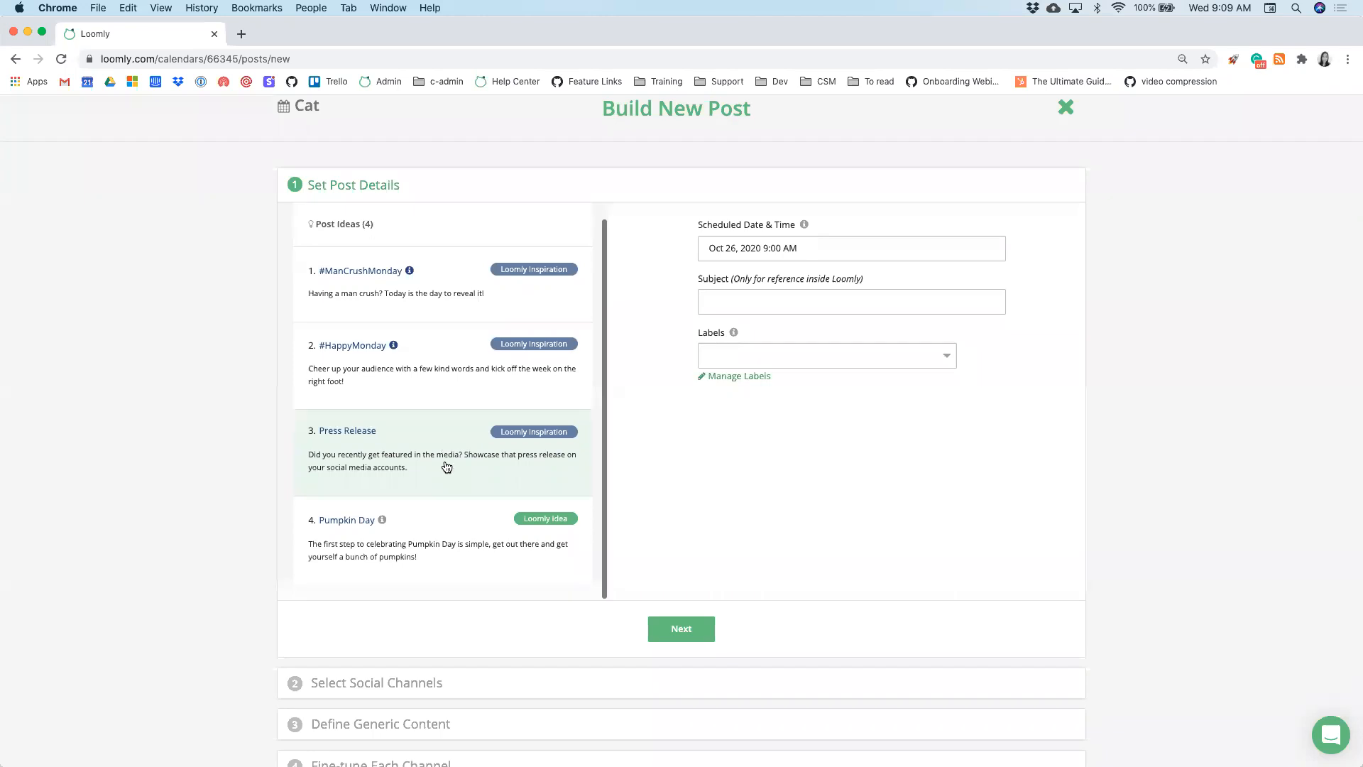
click(736, 250)
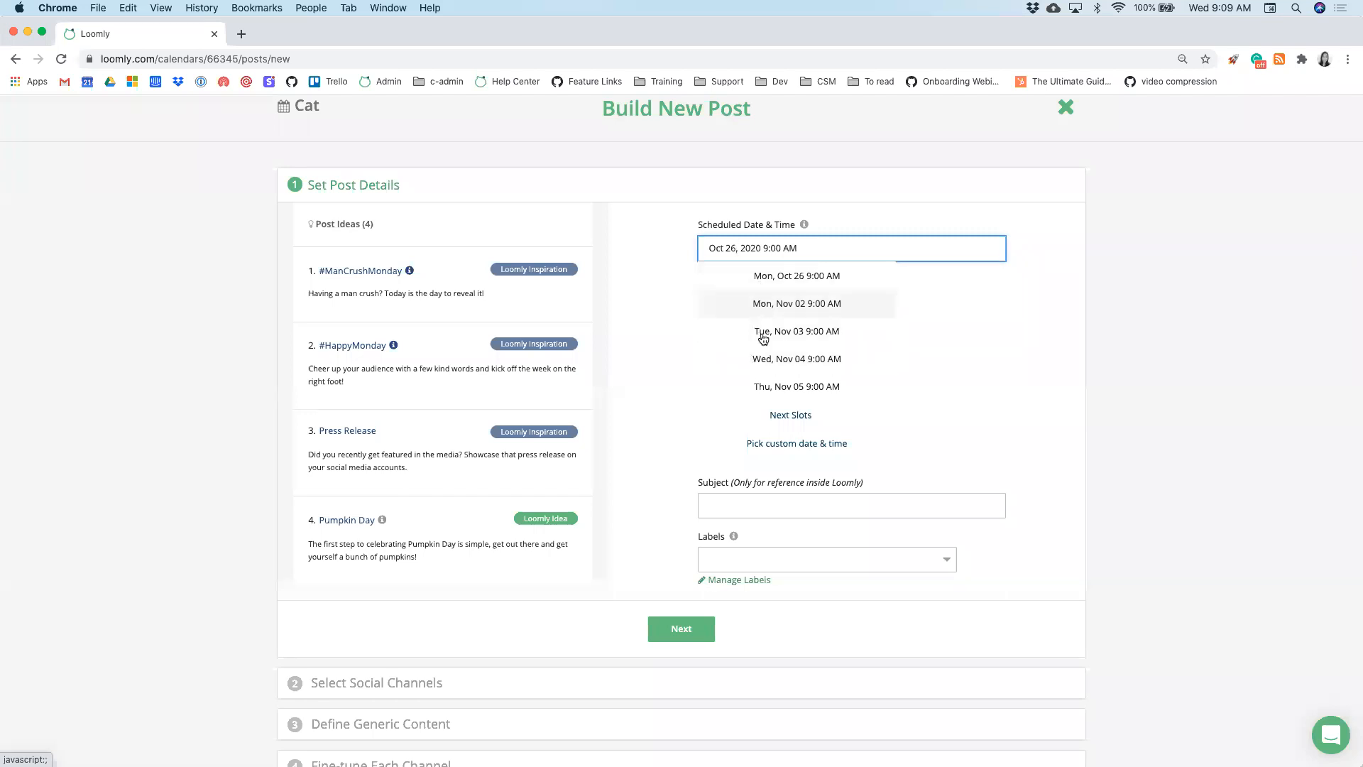
click(779, 443)
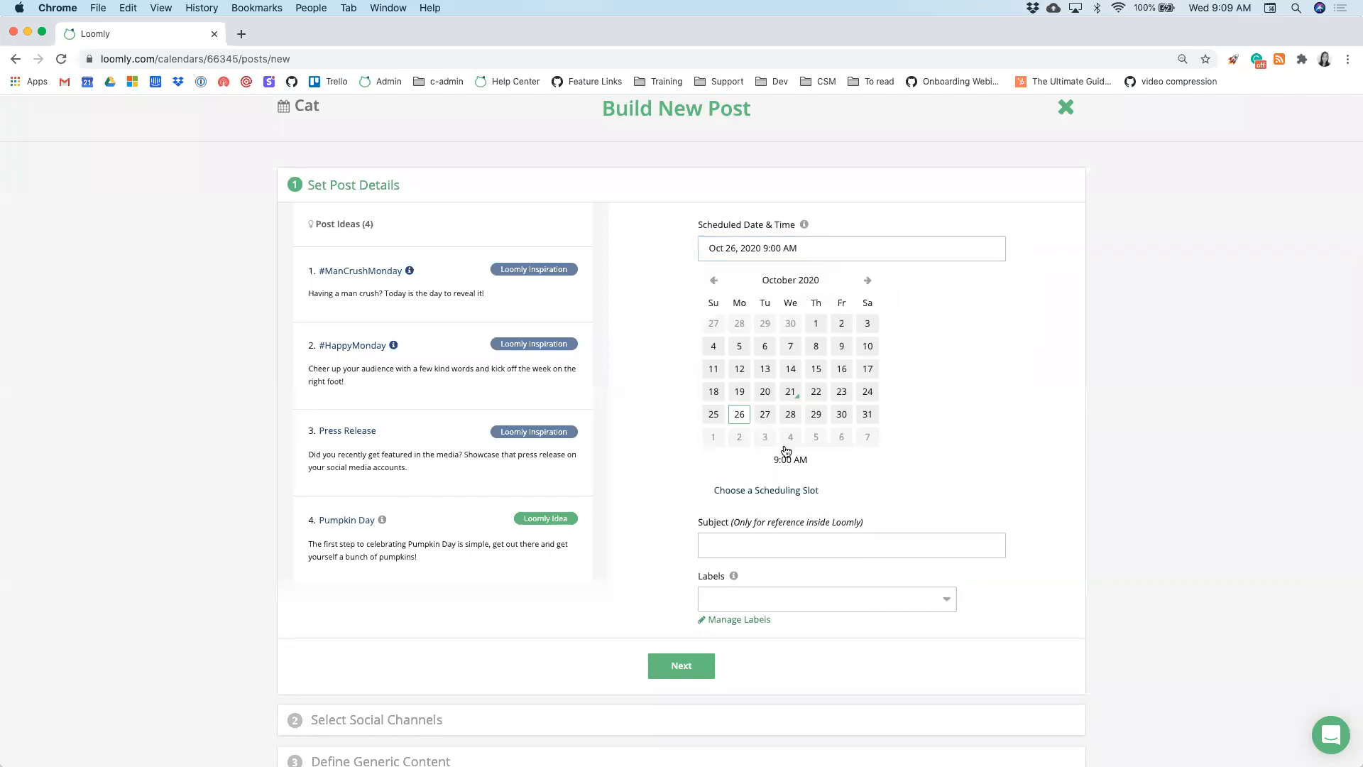
click(816, 414)
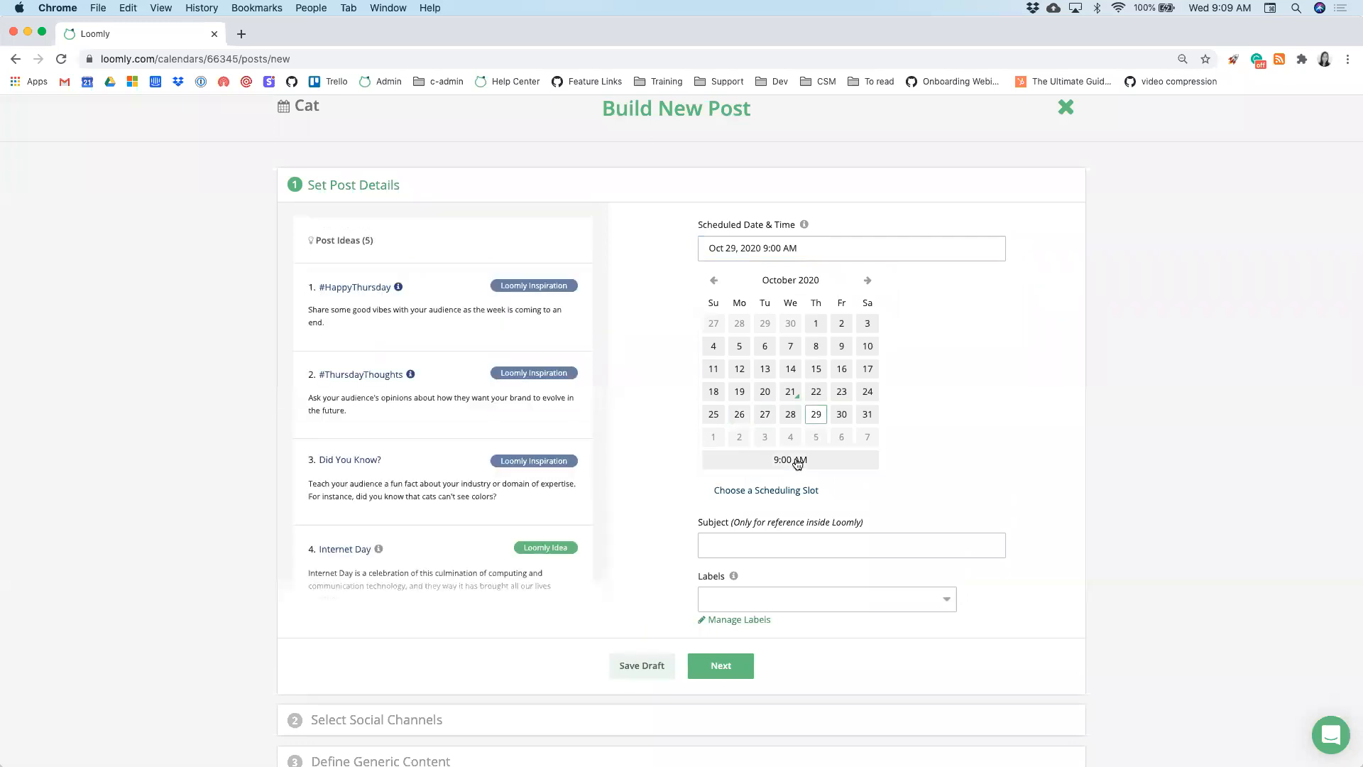
click(797, 459)
click(767, 318)
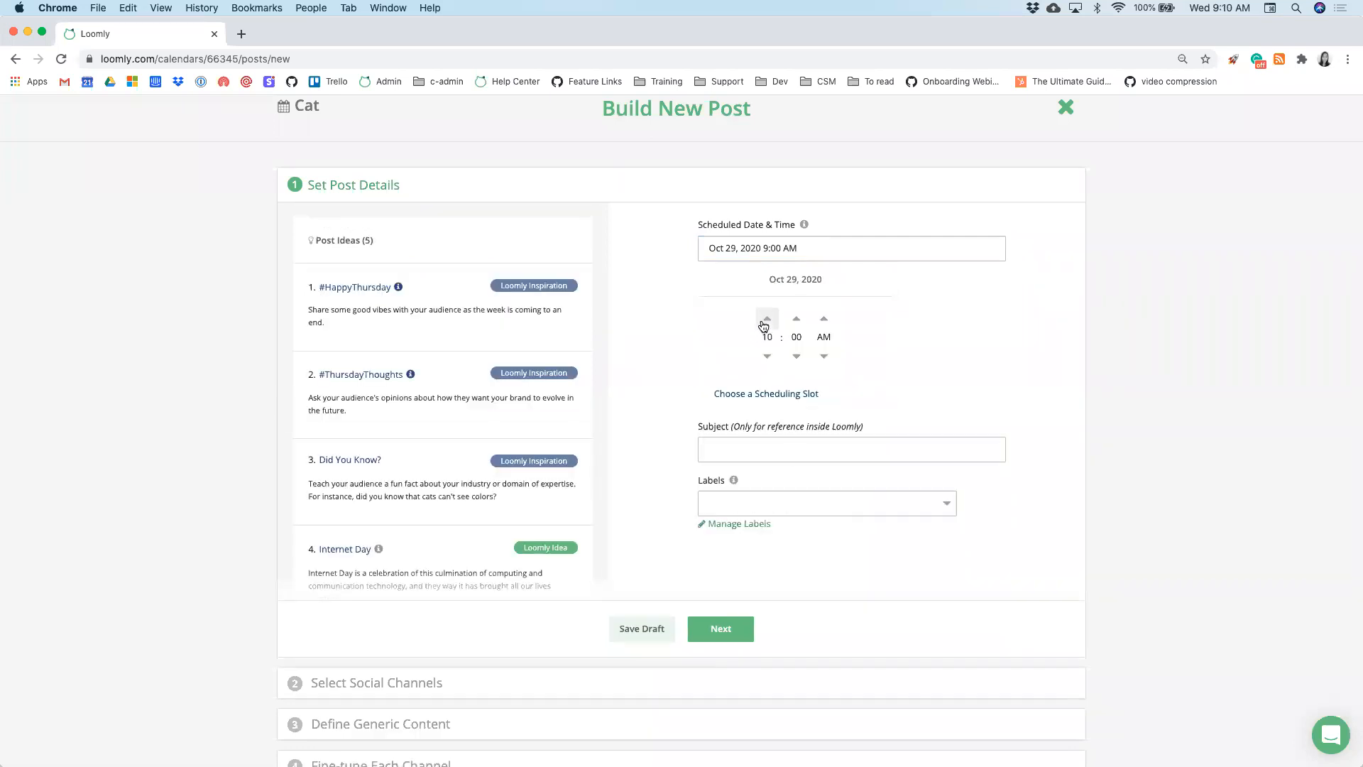
click(797, 318)
click(796, 318)
click(917, 323)
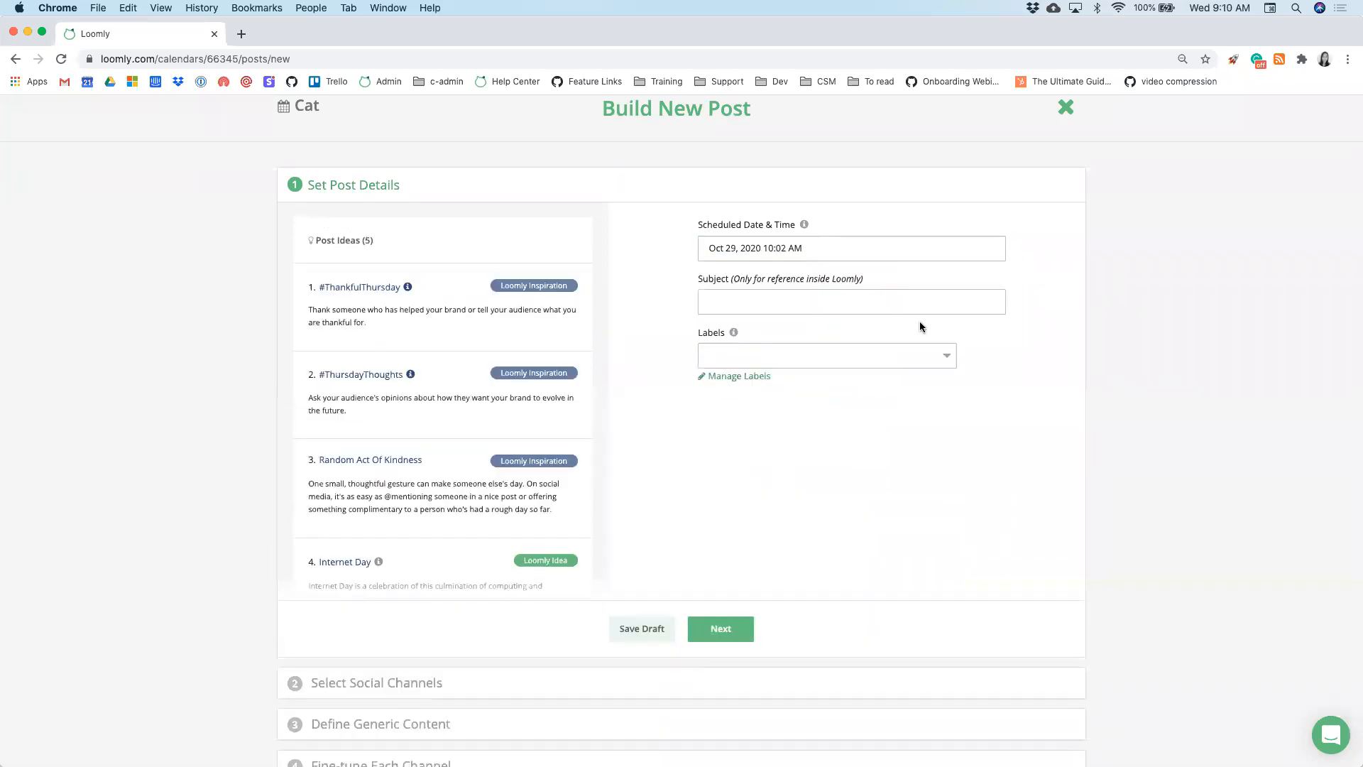
- Give the post the subject 'Hello!' and the Cats label, then continue to channels
click(850, 303)
text(Hello!)
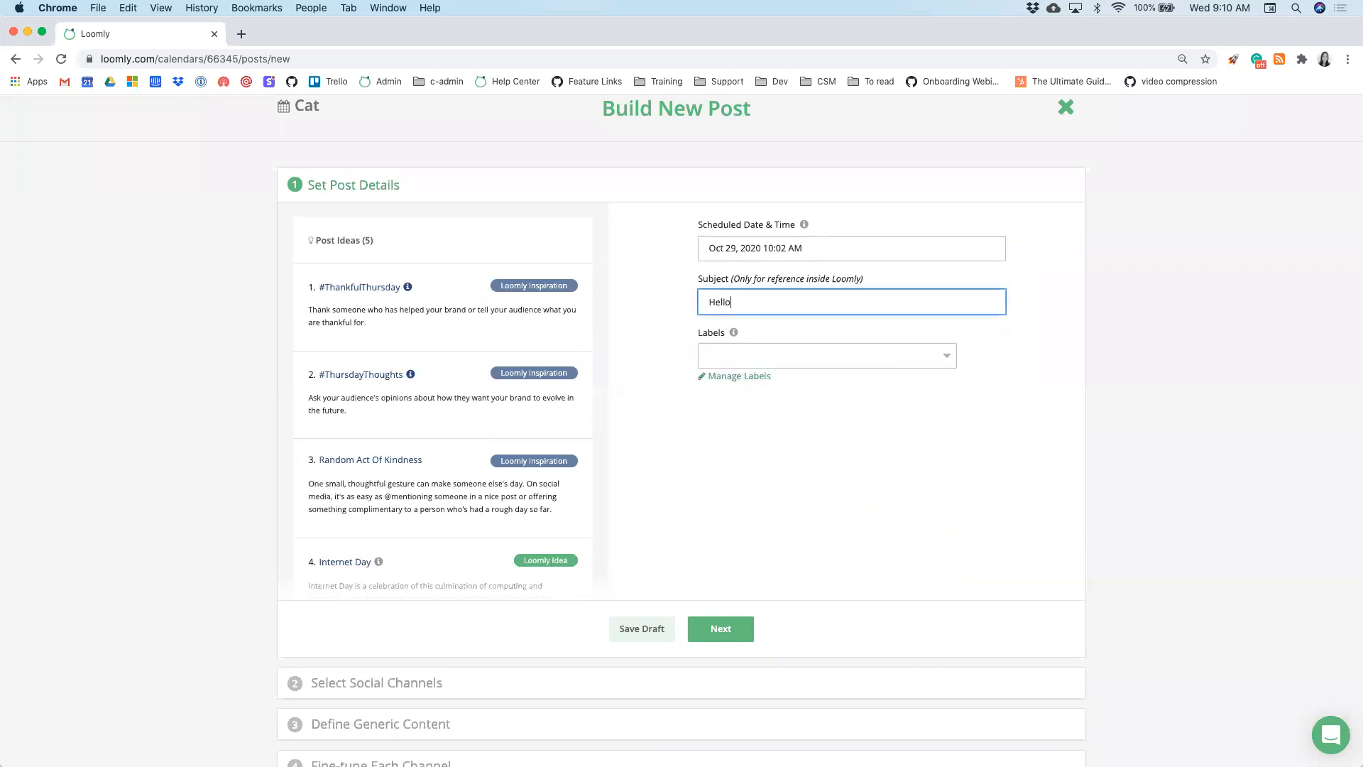
click(863, 353)
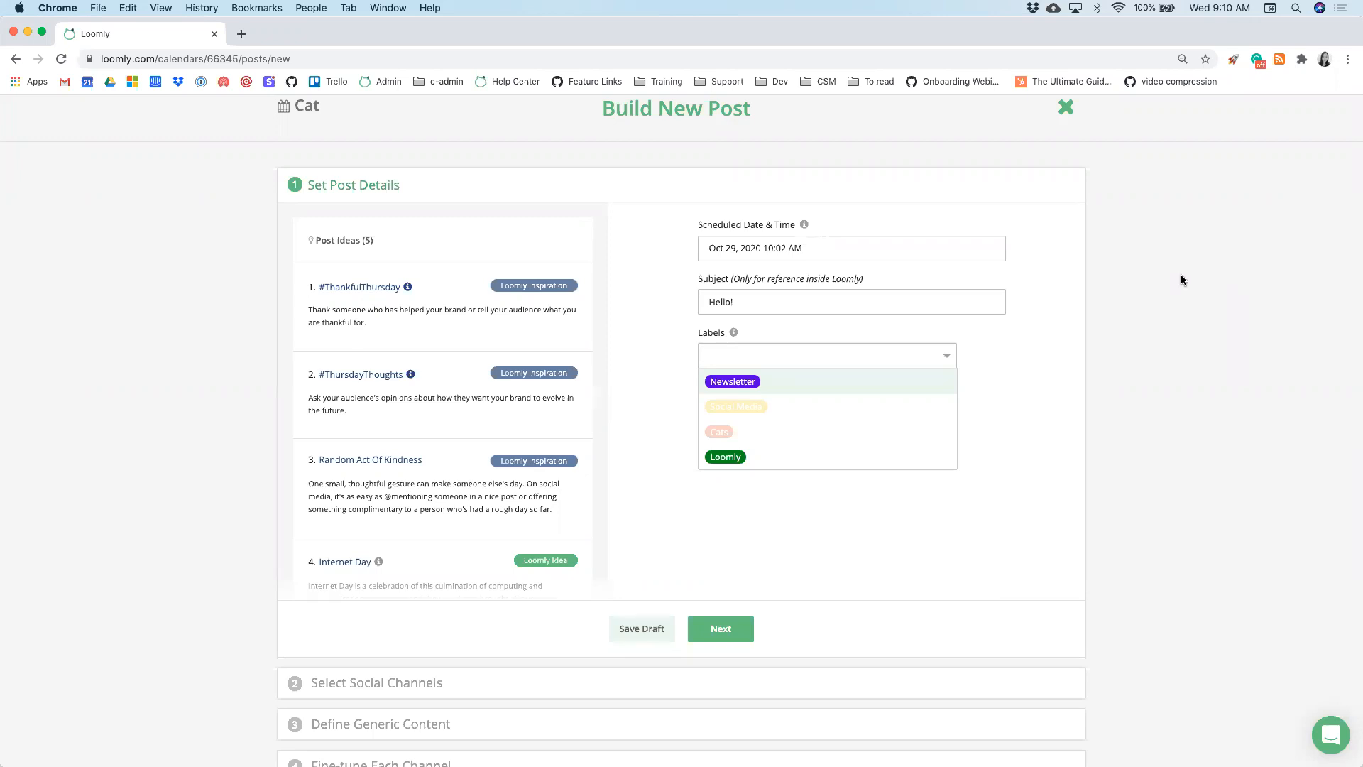
click(889, 428)
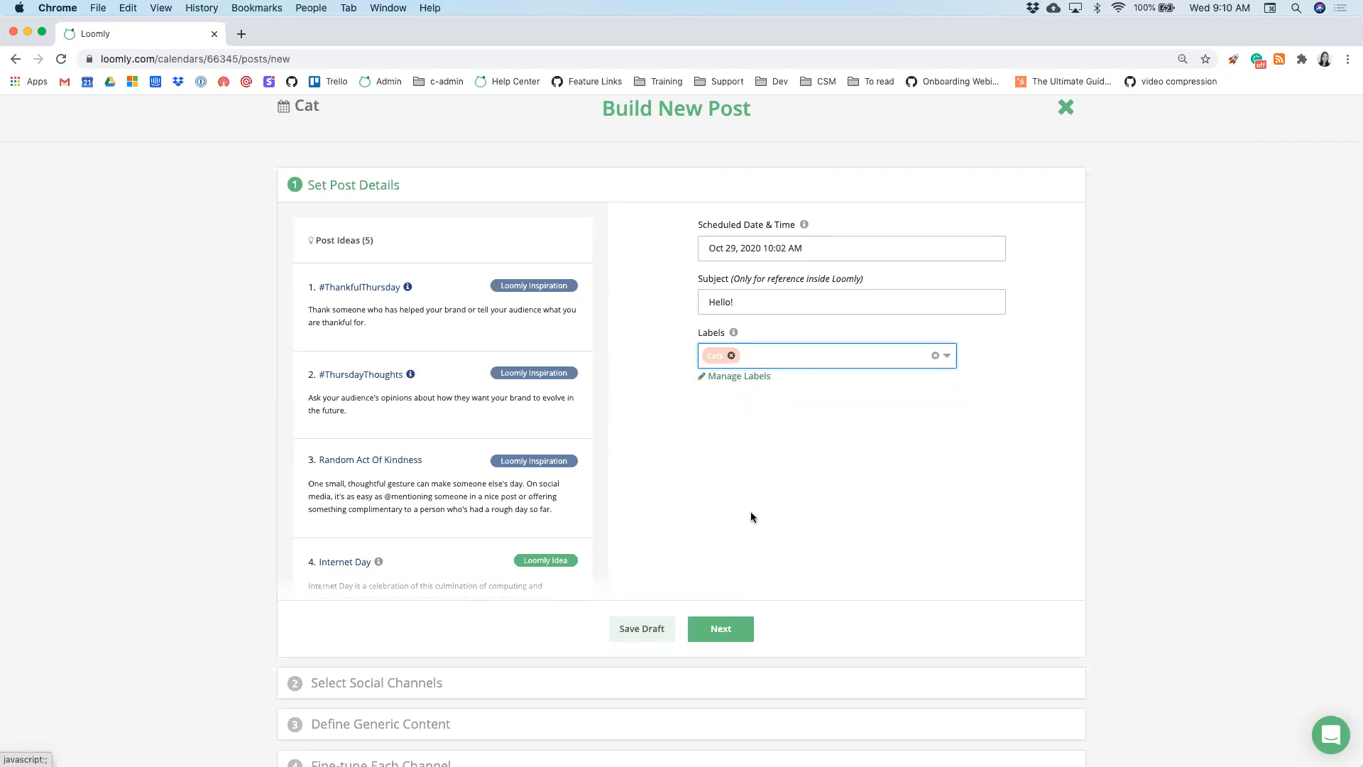
scroll(751, 511, down, 1)
click(740, 588)
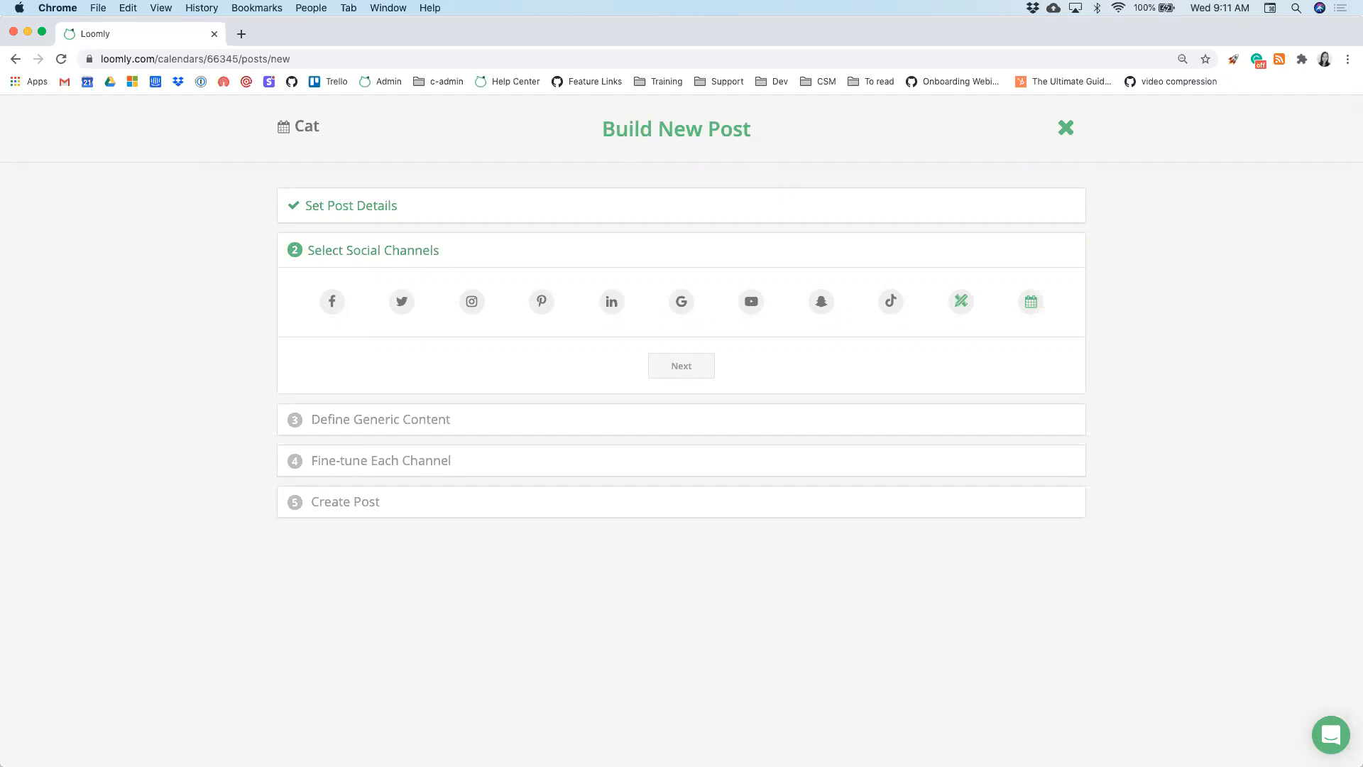
- Select Facebook, Twitter, LinkedIn and a custom 'Blog Post' channel, then view other-calendar options
click(321, 309)
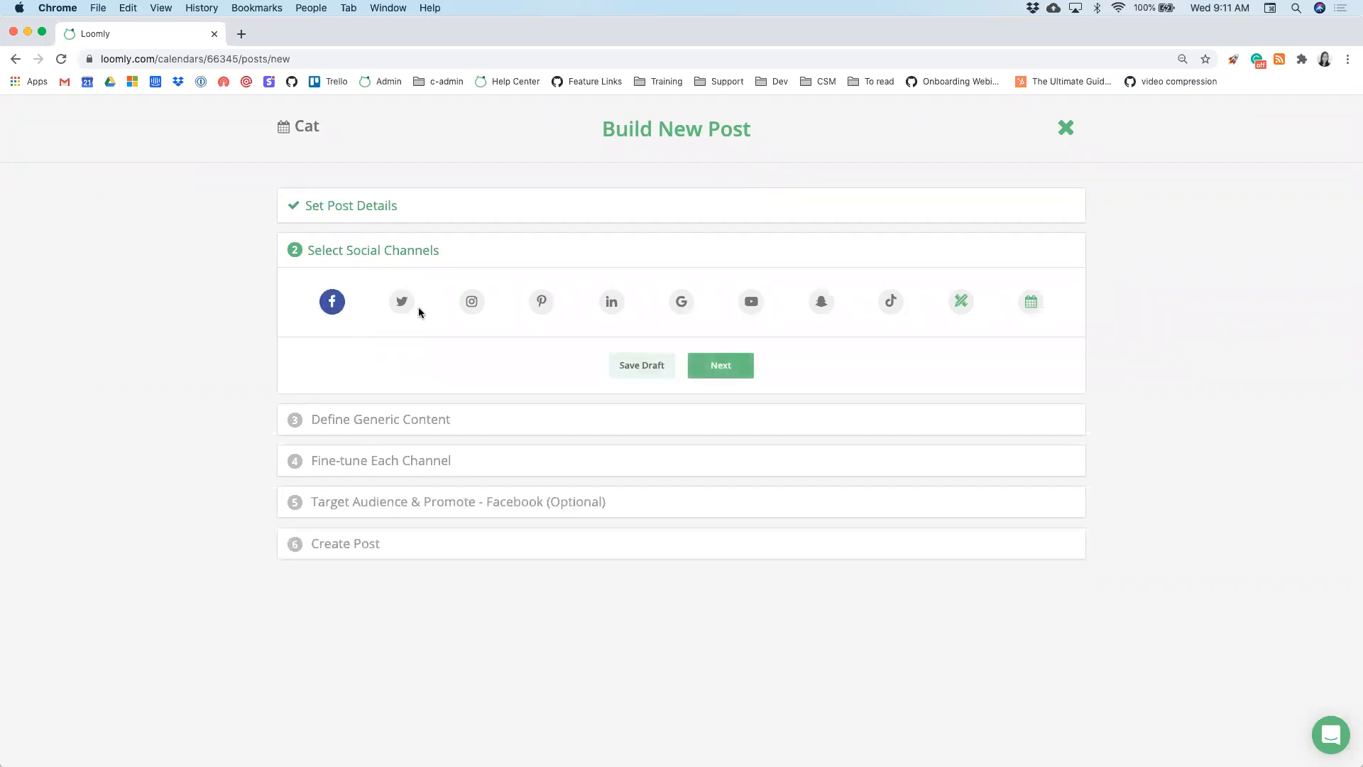
click(400, 304)
click(614, 304)
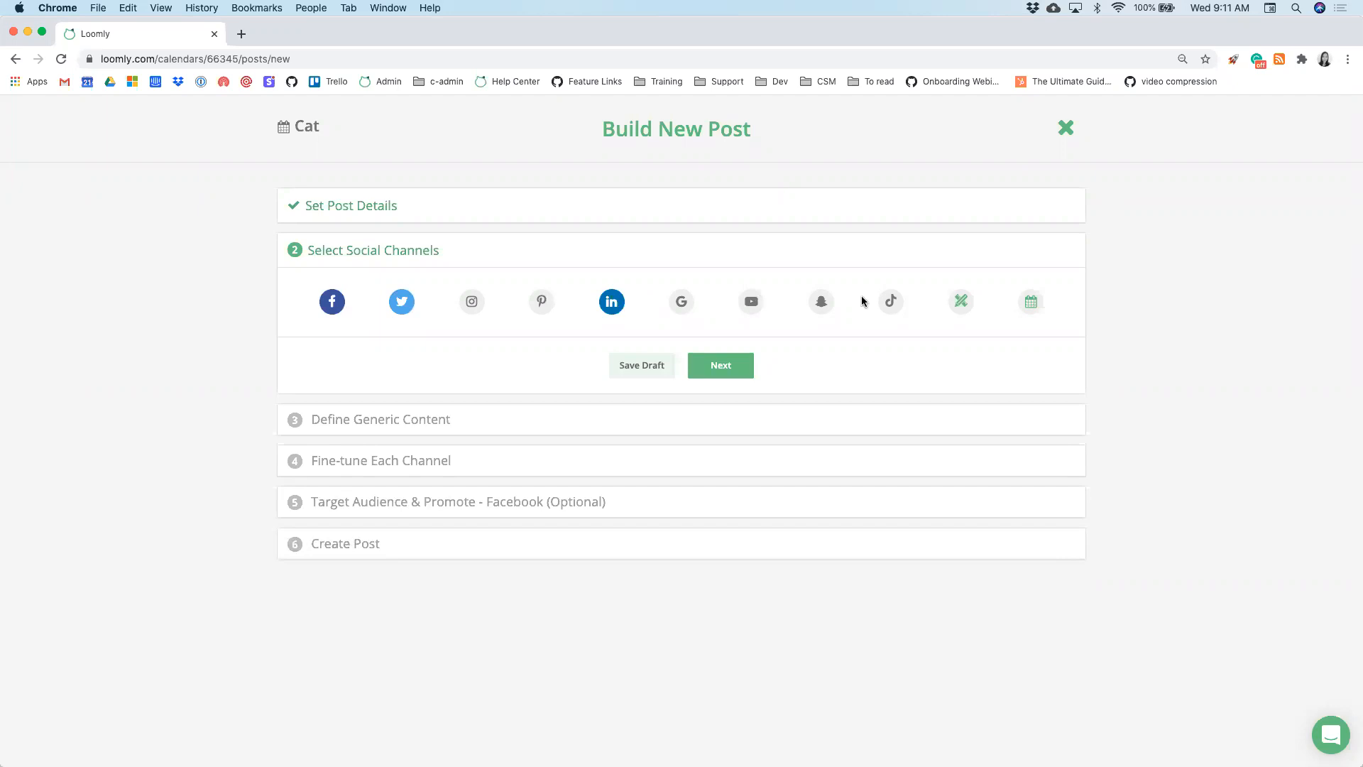
click(961, 307)
click(715, 370)
click(703, 394)
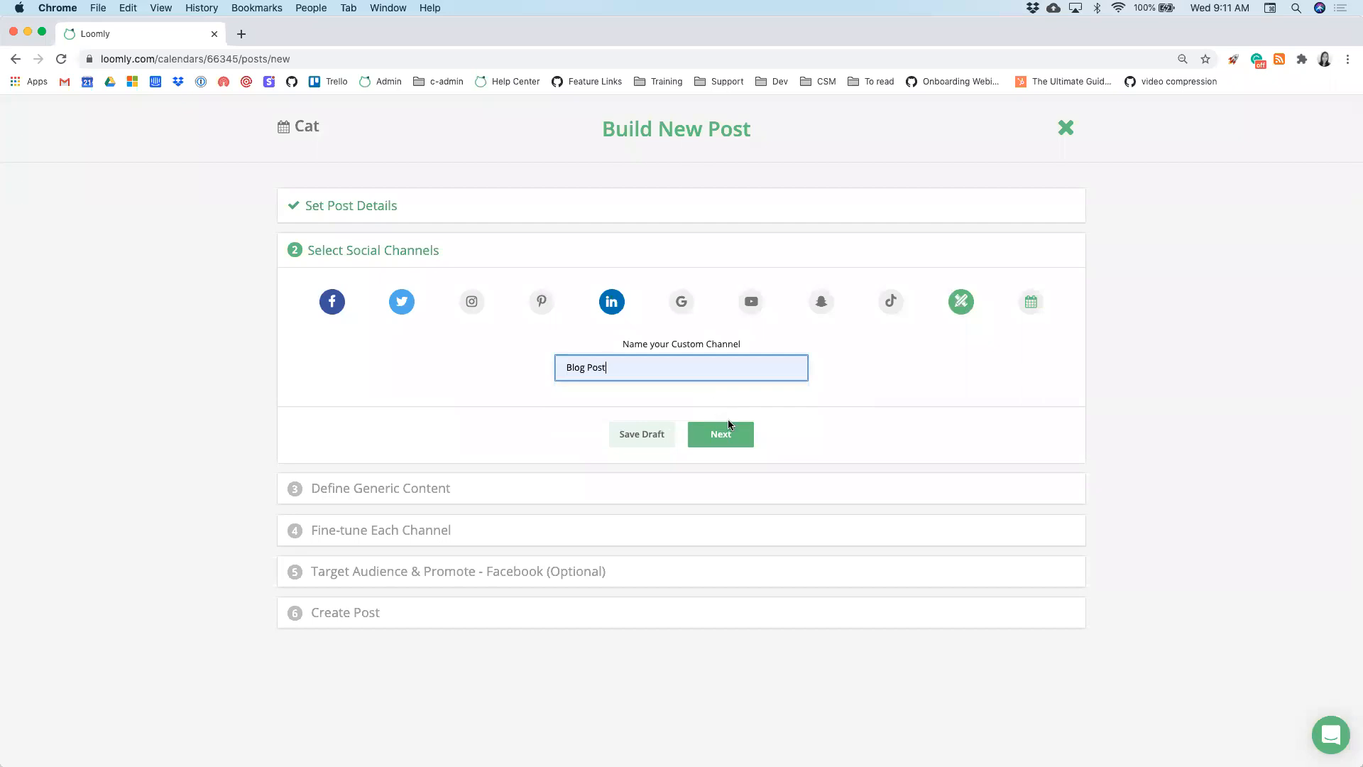
click(933, 350)
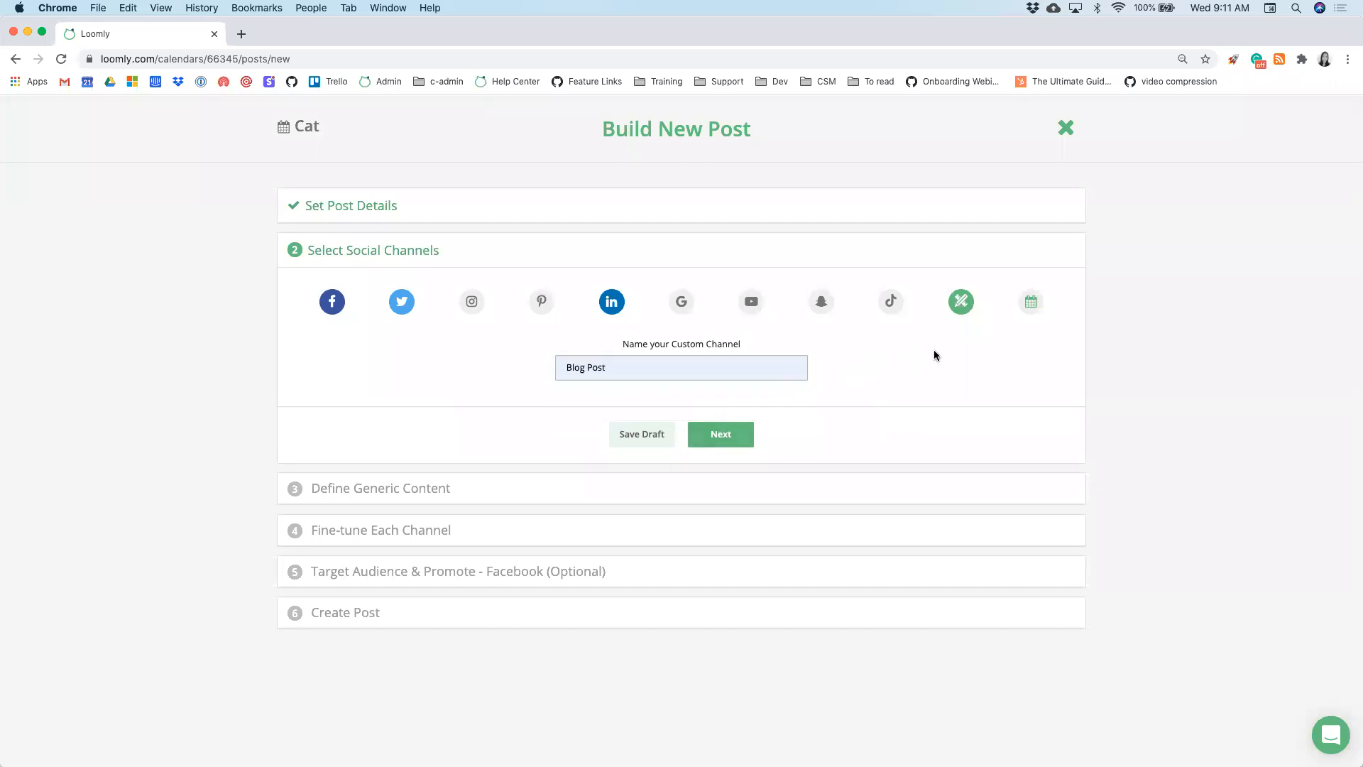
click(1032, 306)
click(813, 442)
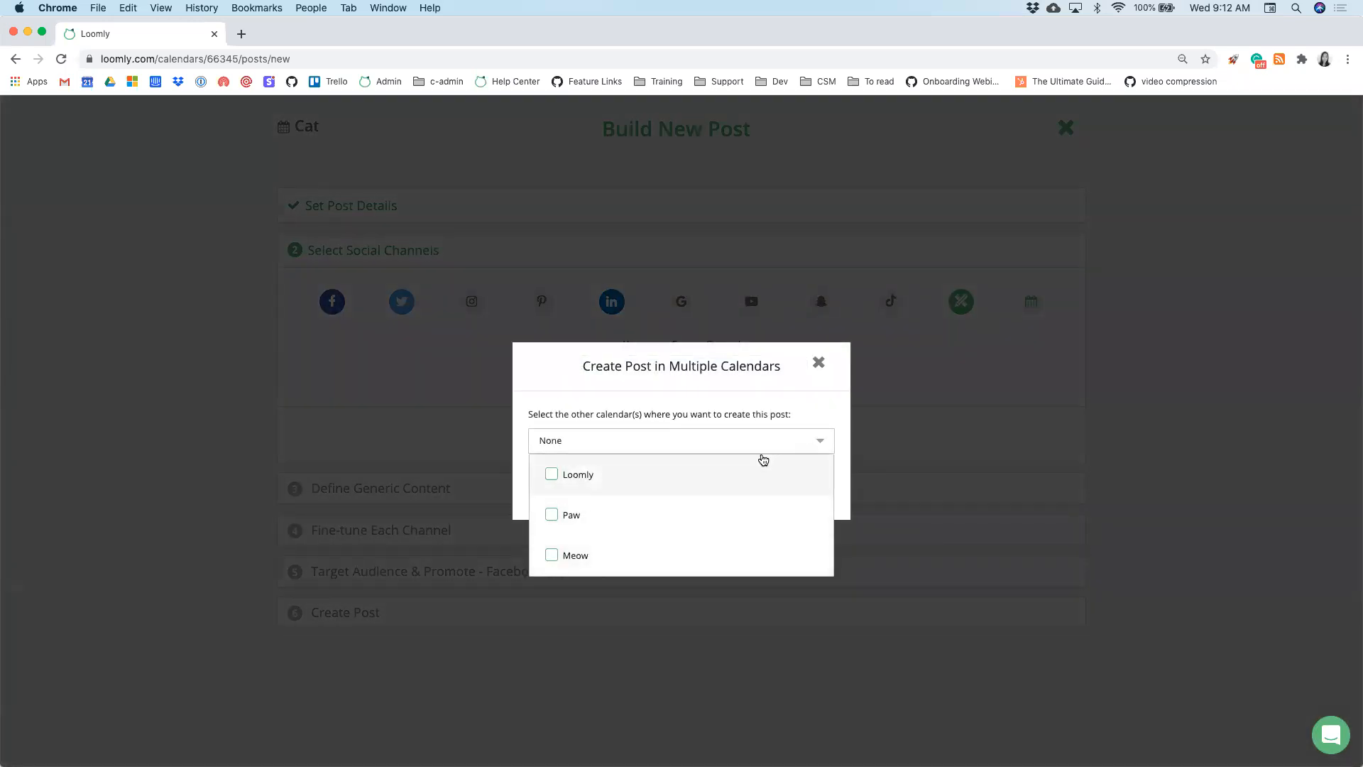
- Close the multiple-calendars dialog unchanged and continue to the generic content step
click(763, 410)
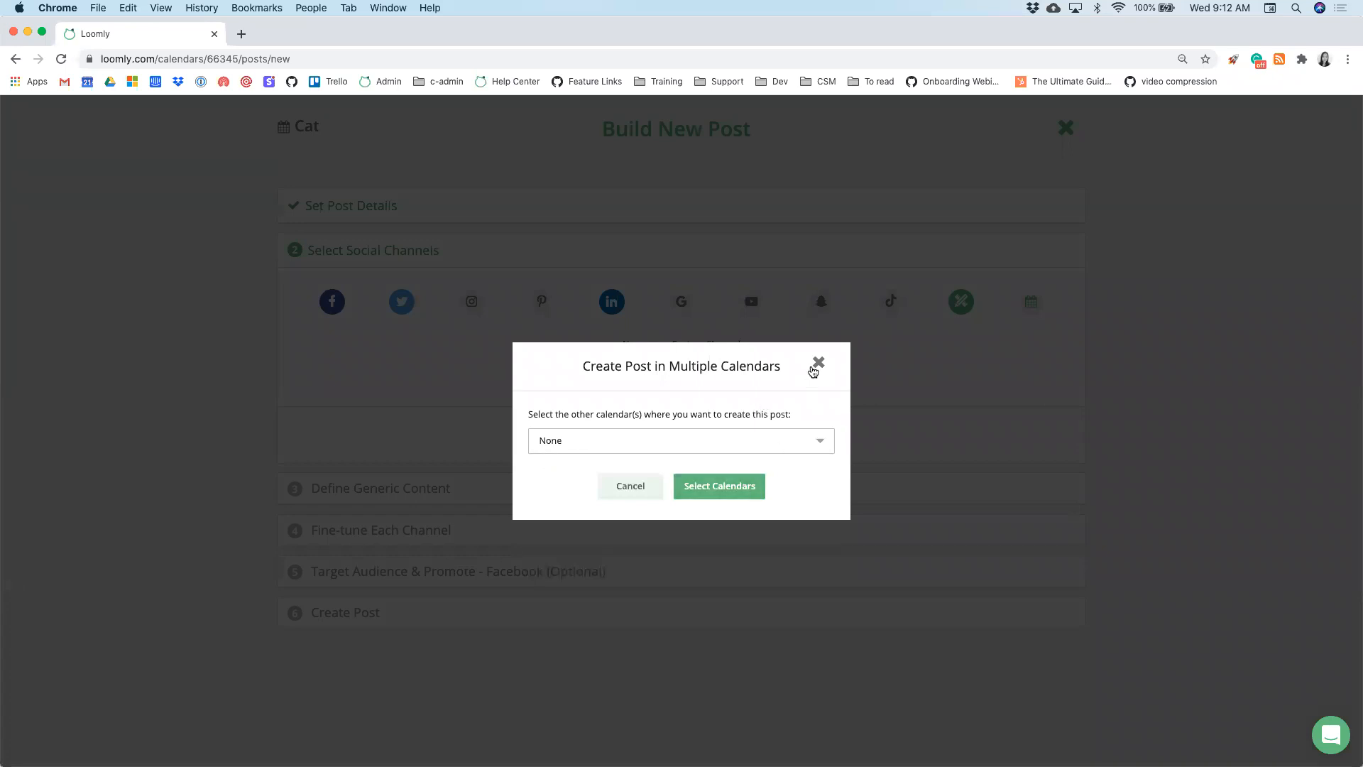
click(818, 364)
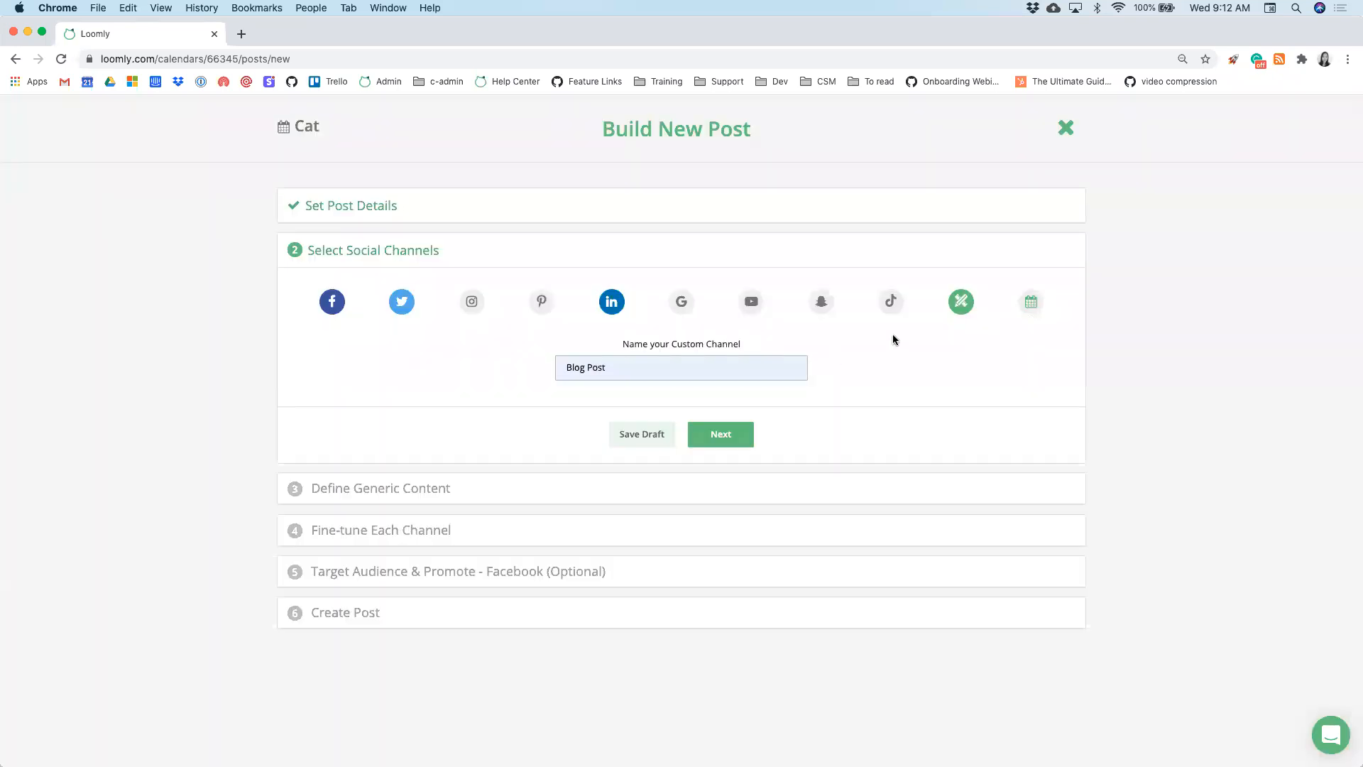
click(742, 441)
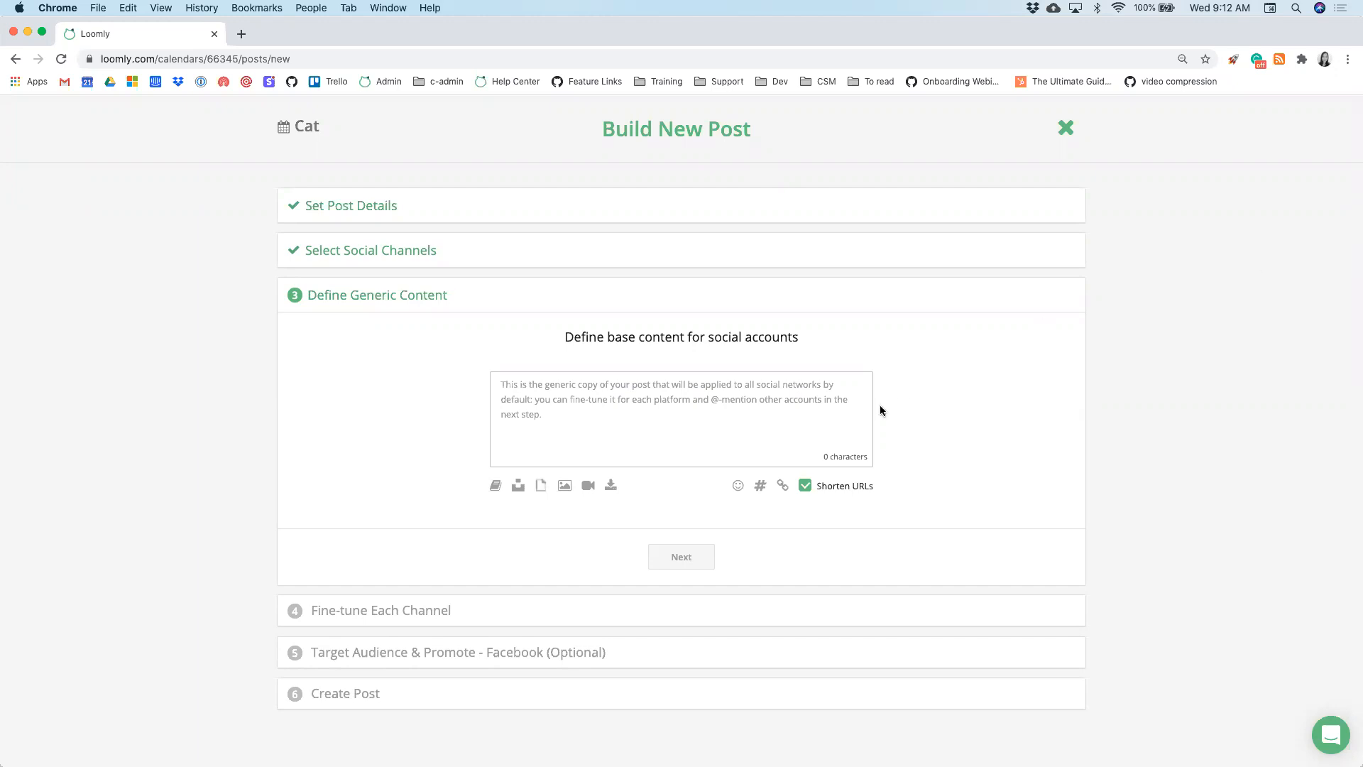
- Write 'Welcome to Loomly!' as the post's base text
click(758, 423)
text(Welcome to Loomly!)
click(896, 481)
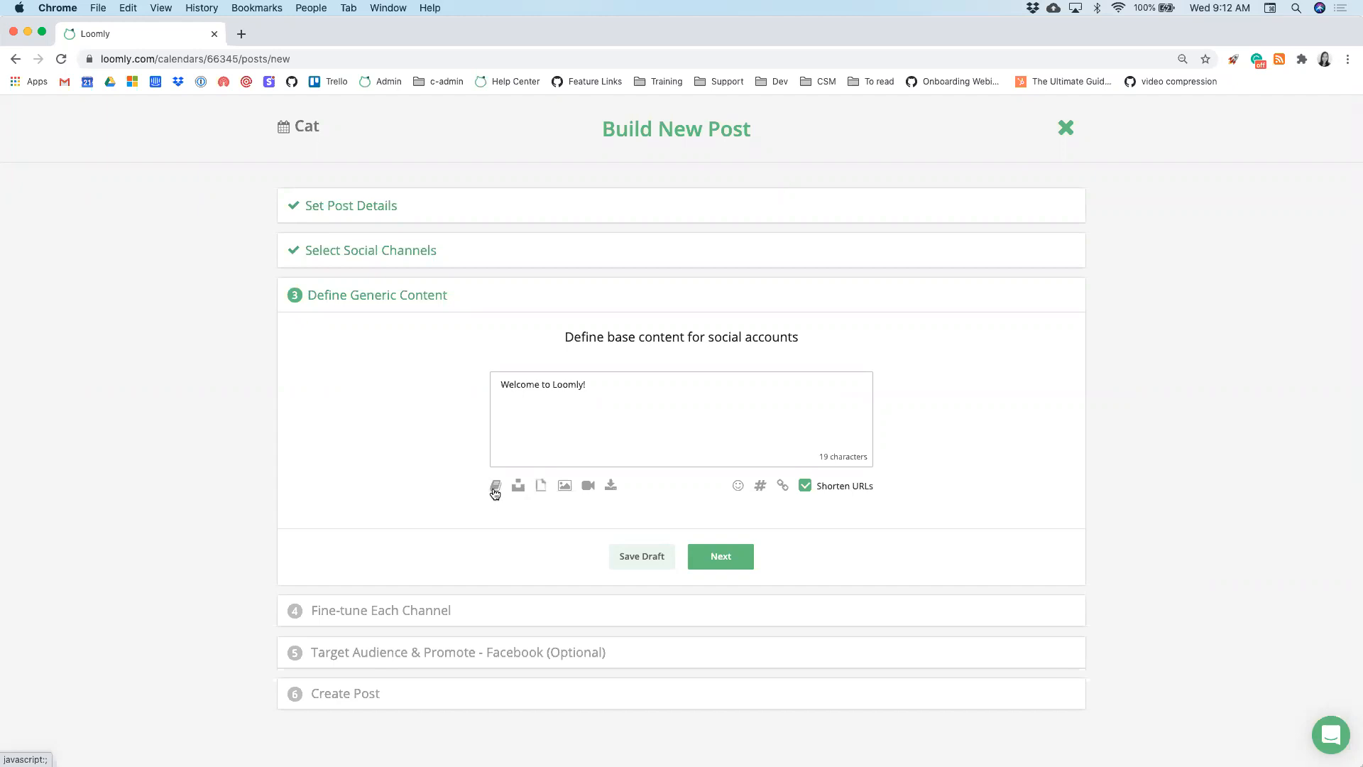
- Attach the Unsplash 'cat' photo of a cat climbing a scratching post
click(517, 486)
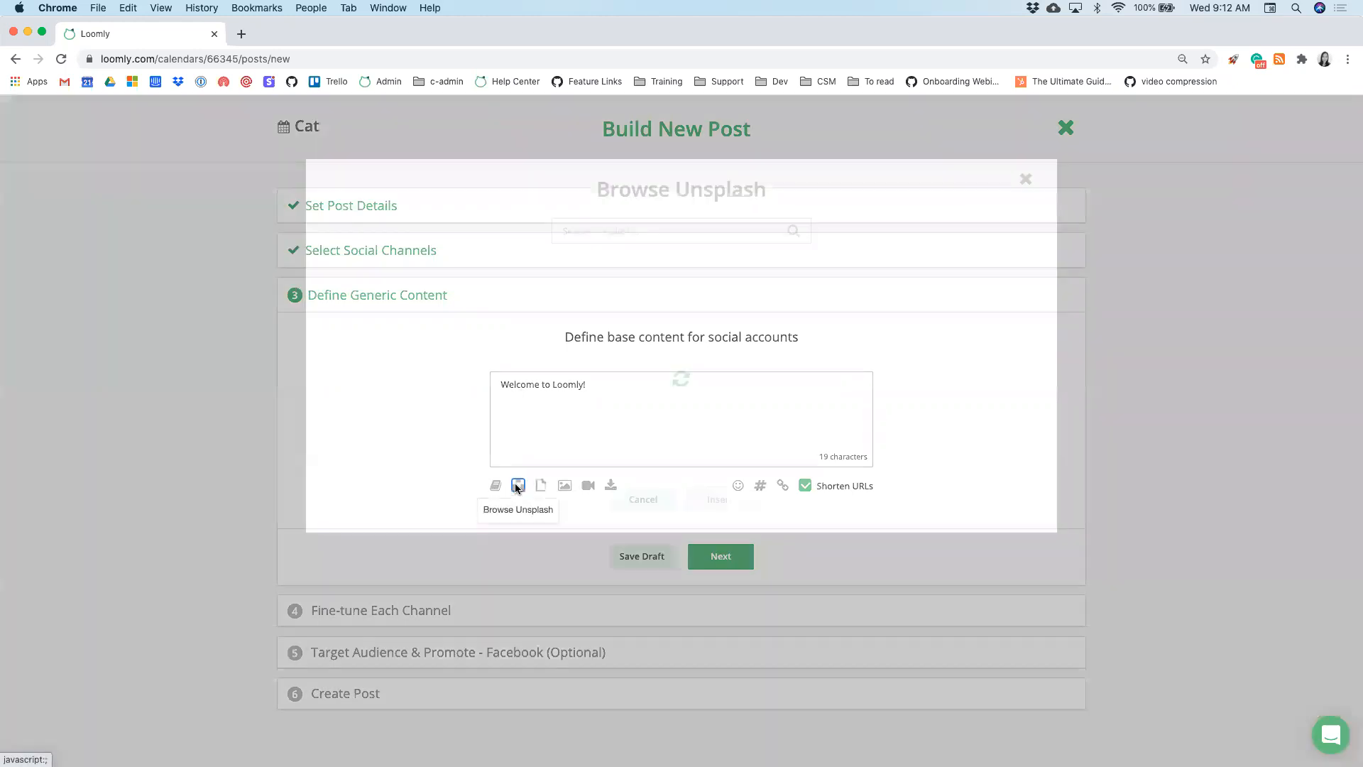
click(609, 231)
click(604, 263)
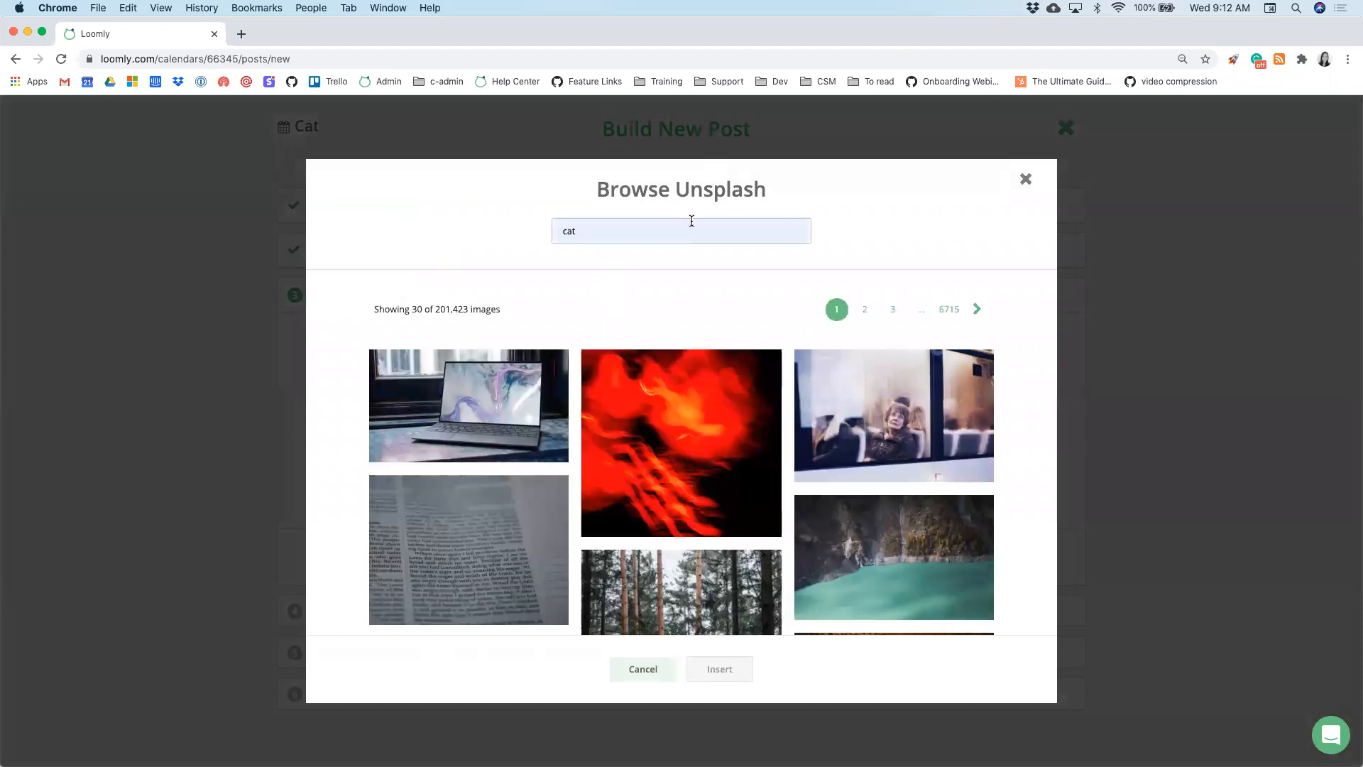
key(Return)
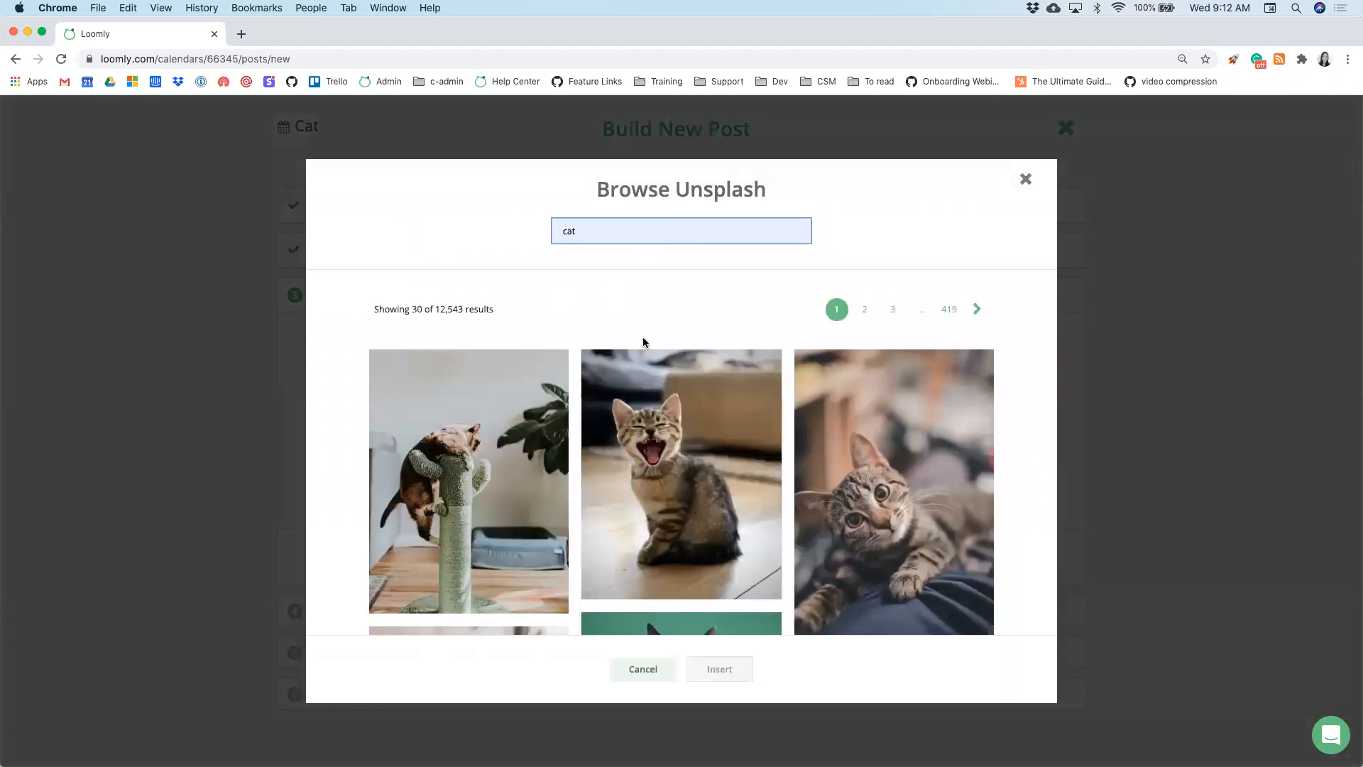
click(468, 490)
click(720, 668)
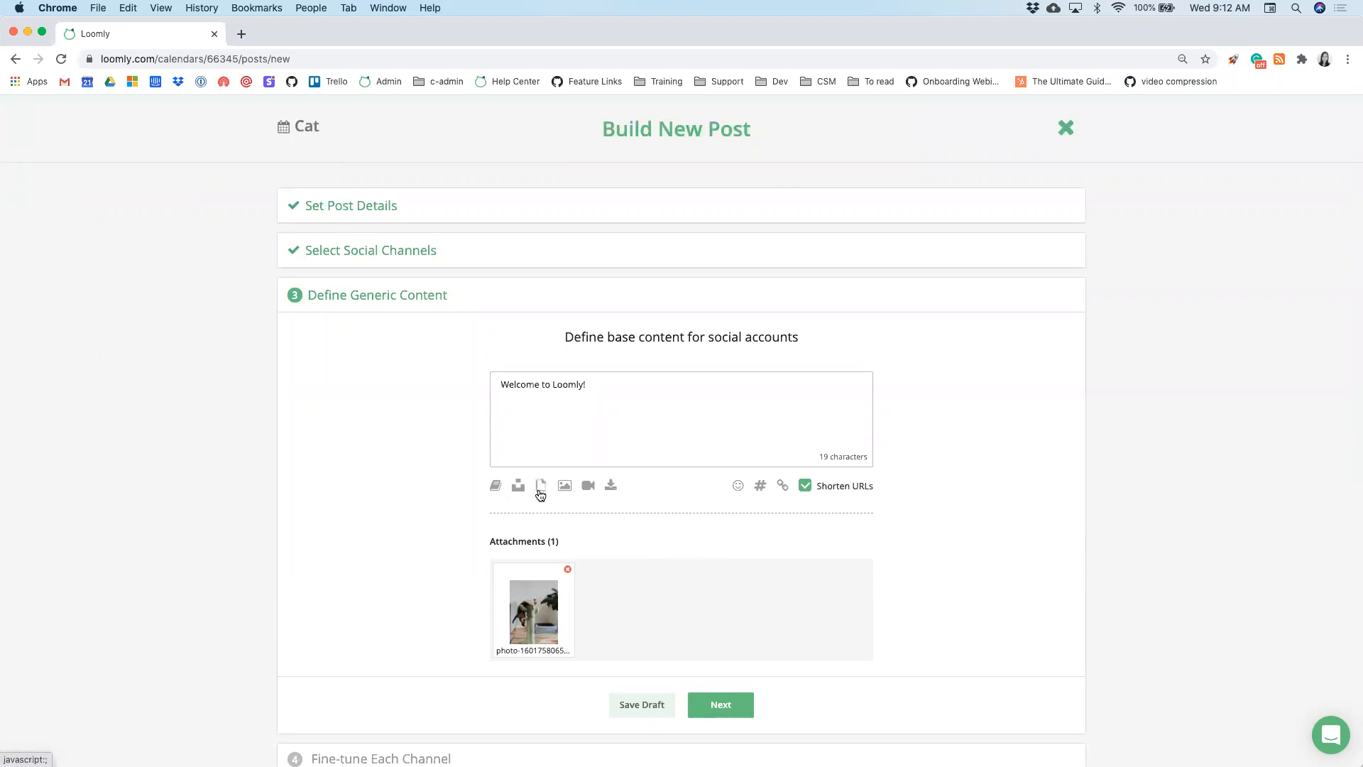
mouse_move(561, 492)
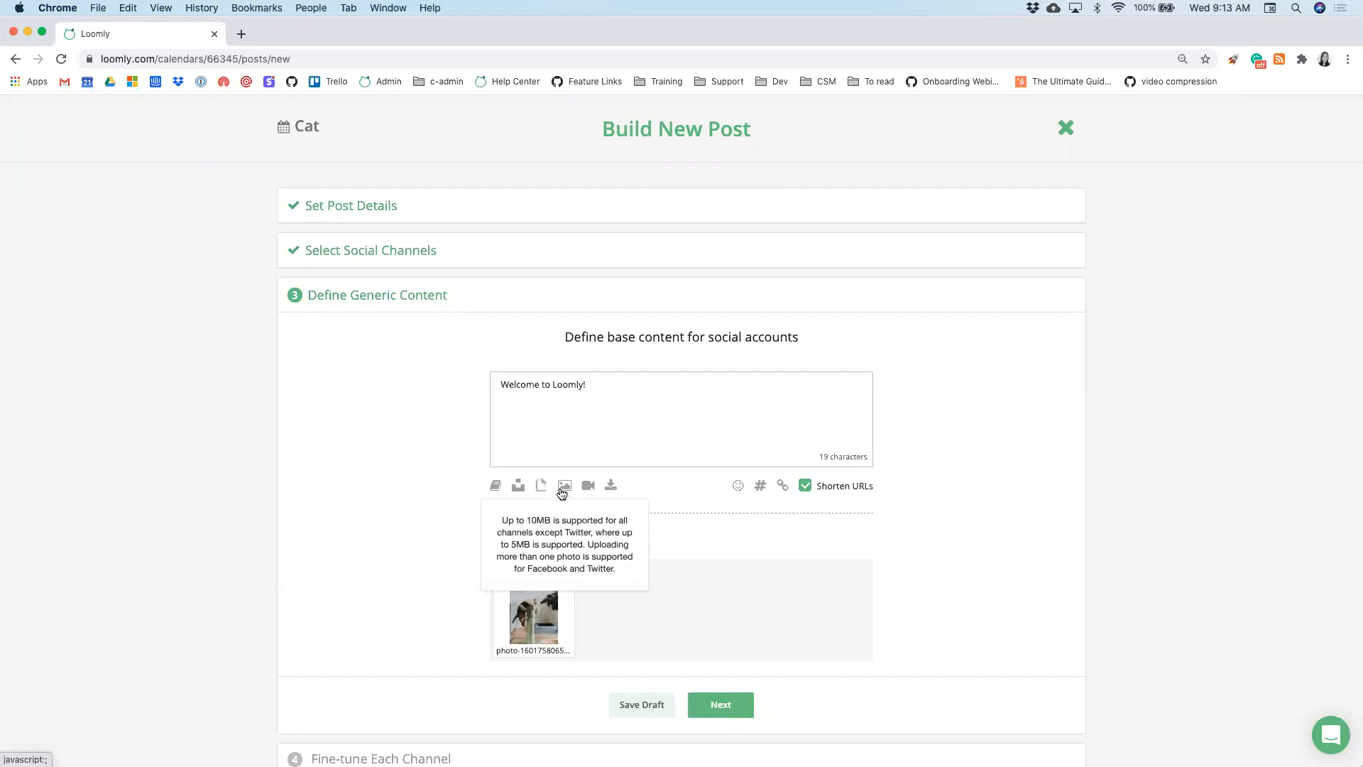
click(612, 486)
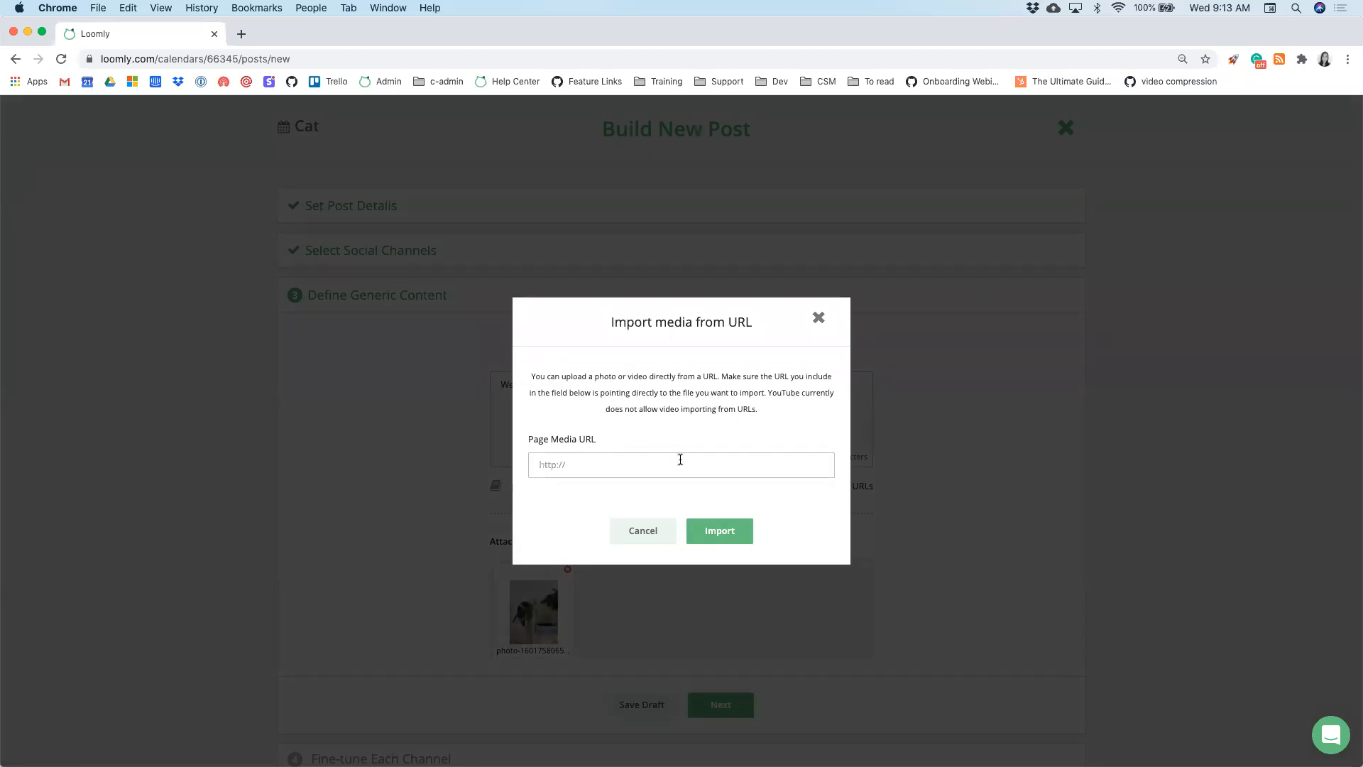
click(818, 320)
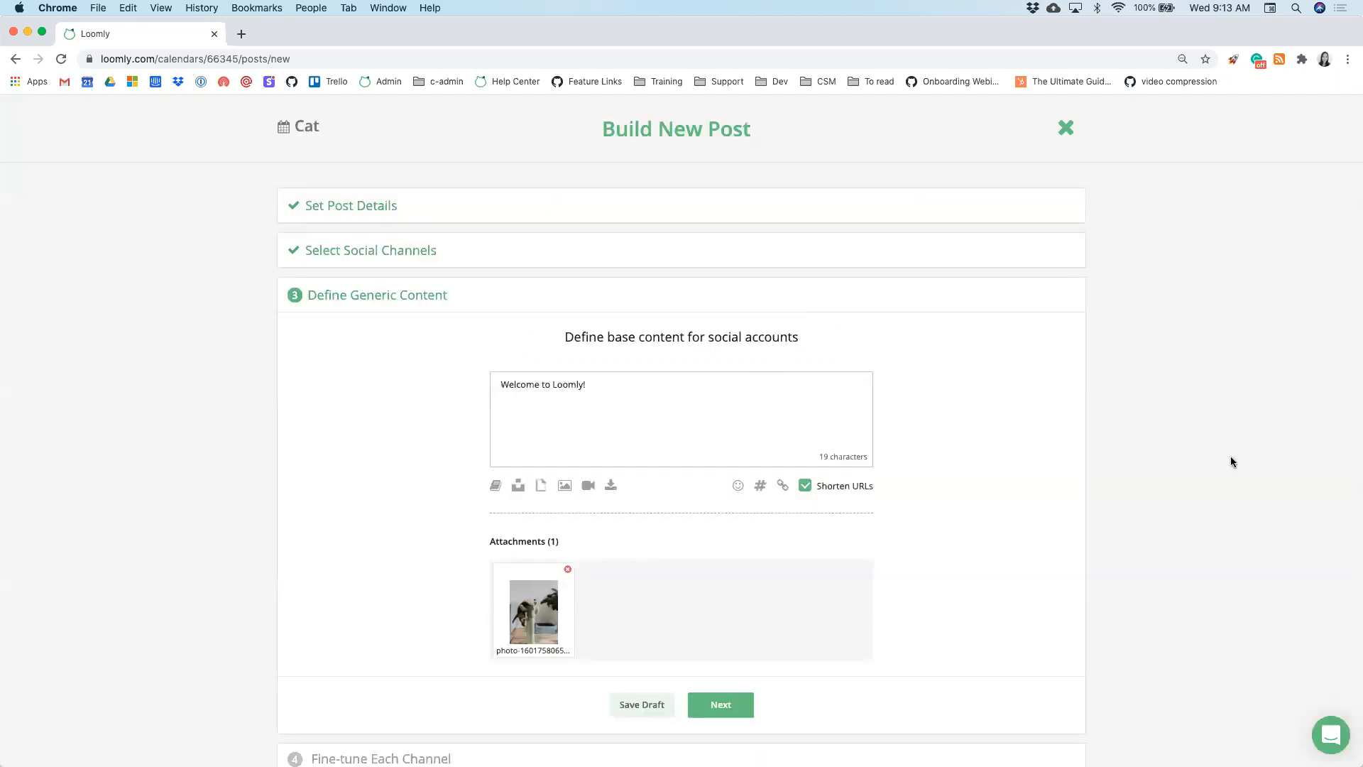
- Crop the attached cat photo to a Square ratio and save it
scroll(1231, 462, down, 2)
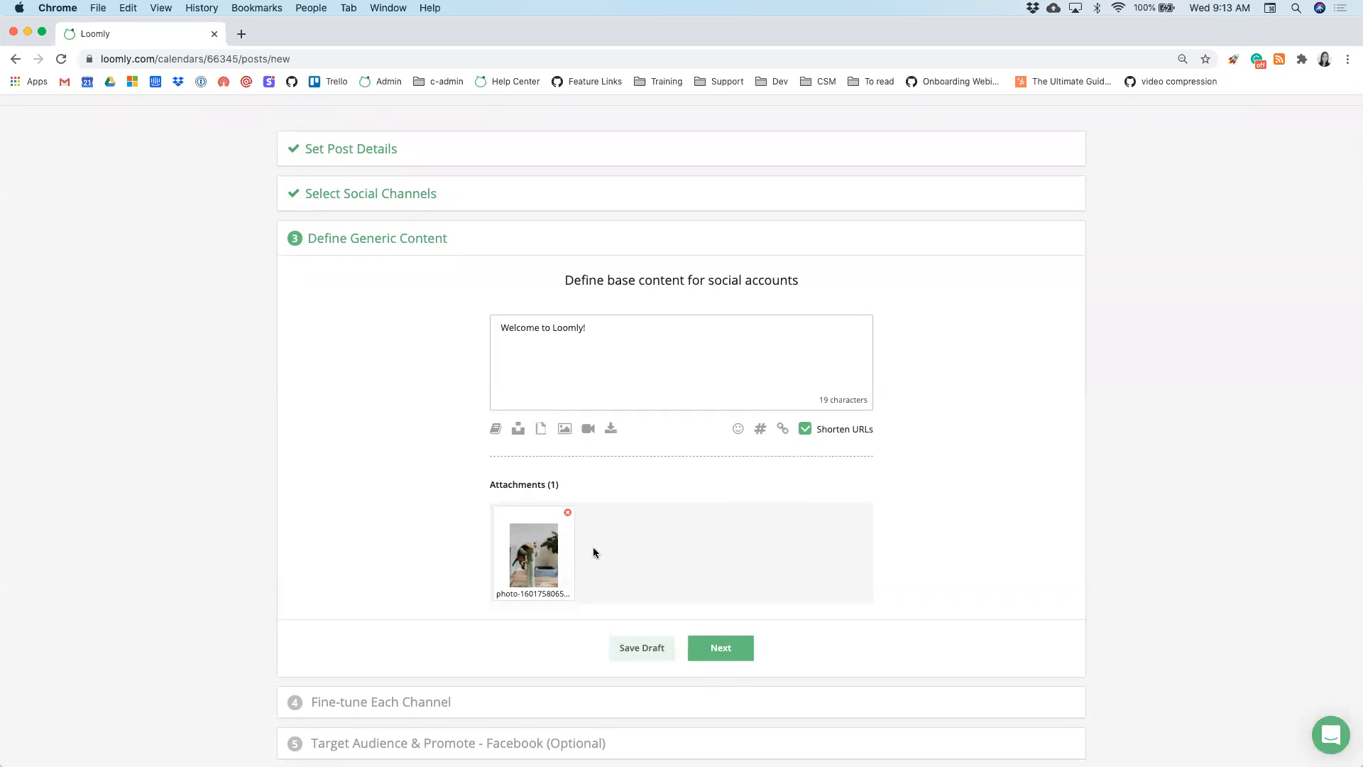
mouse_move(535, 561)
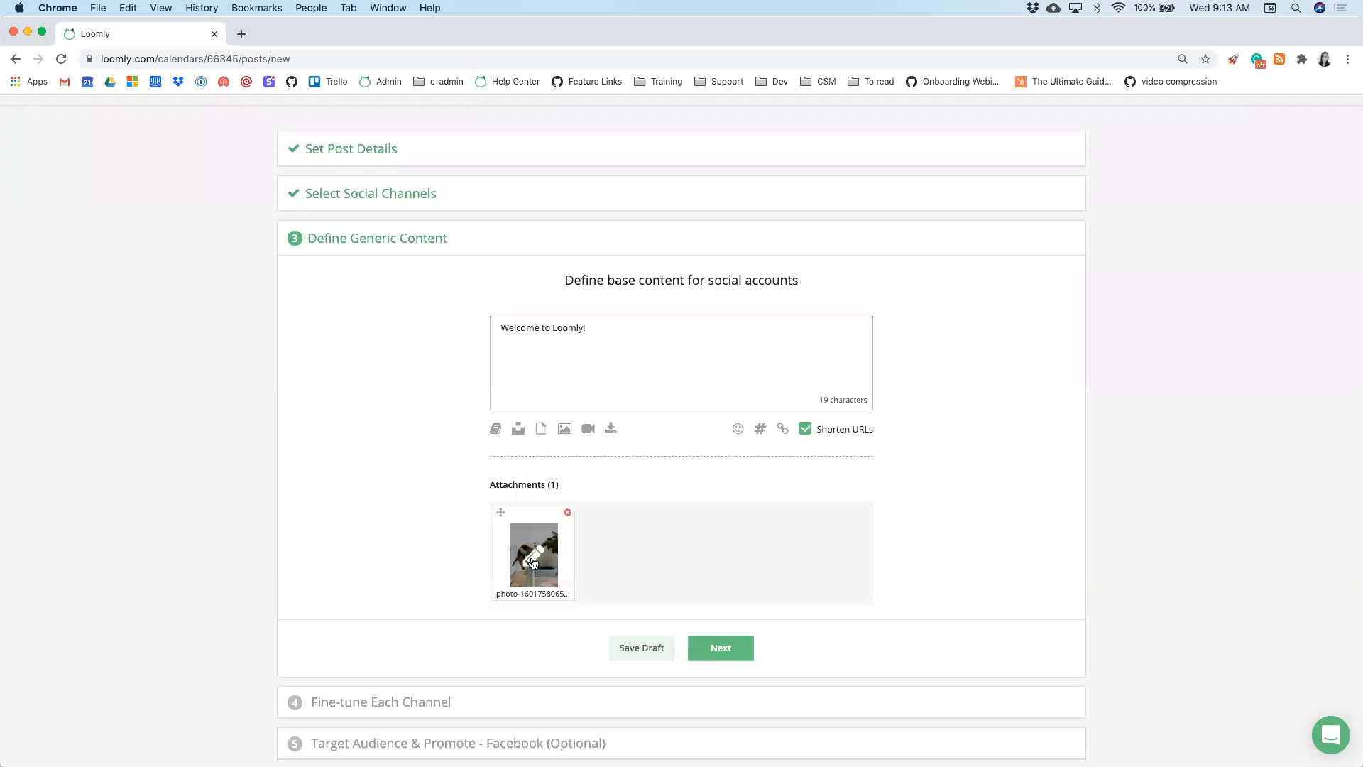
click(534, 563)
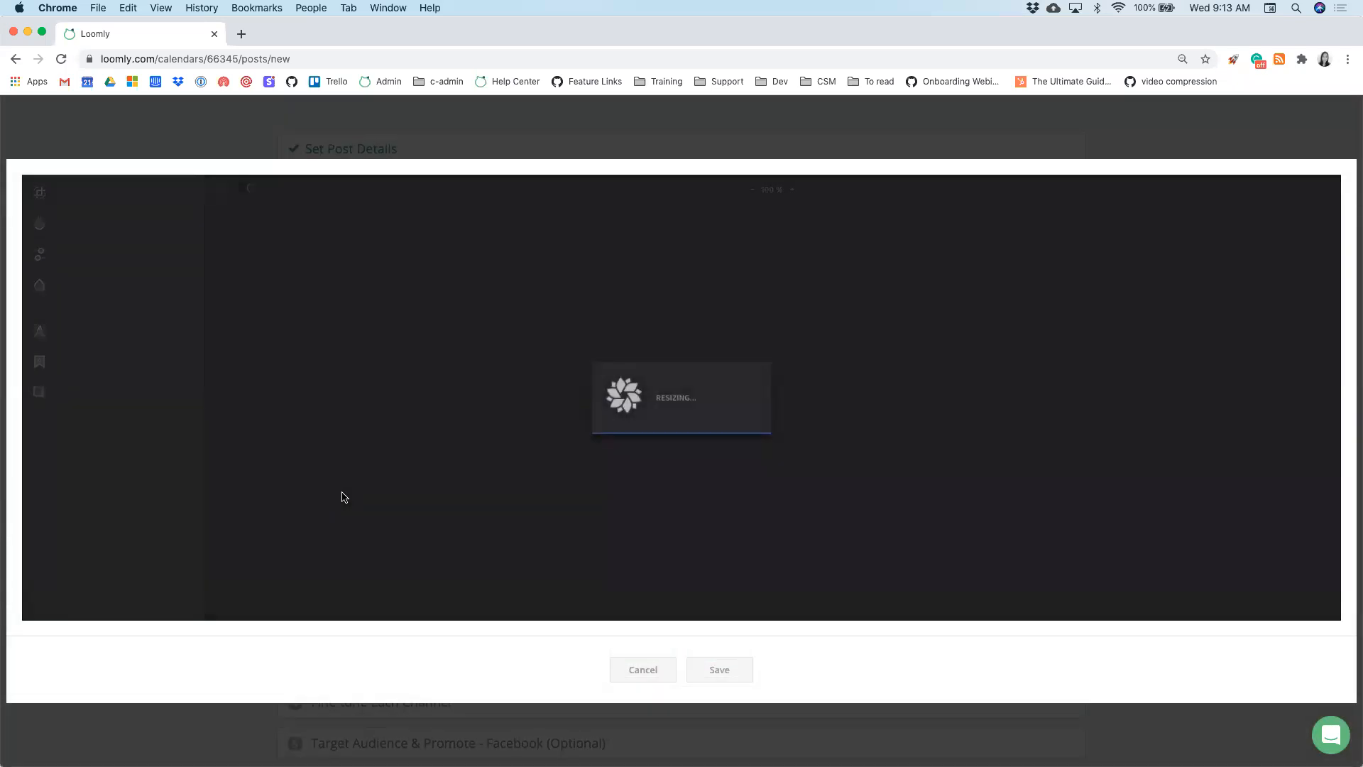
click(635, 469)
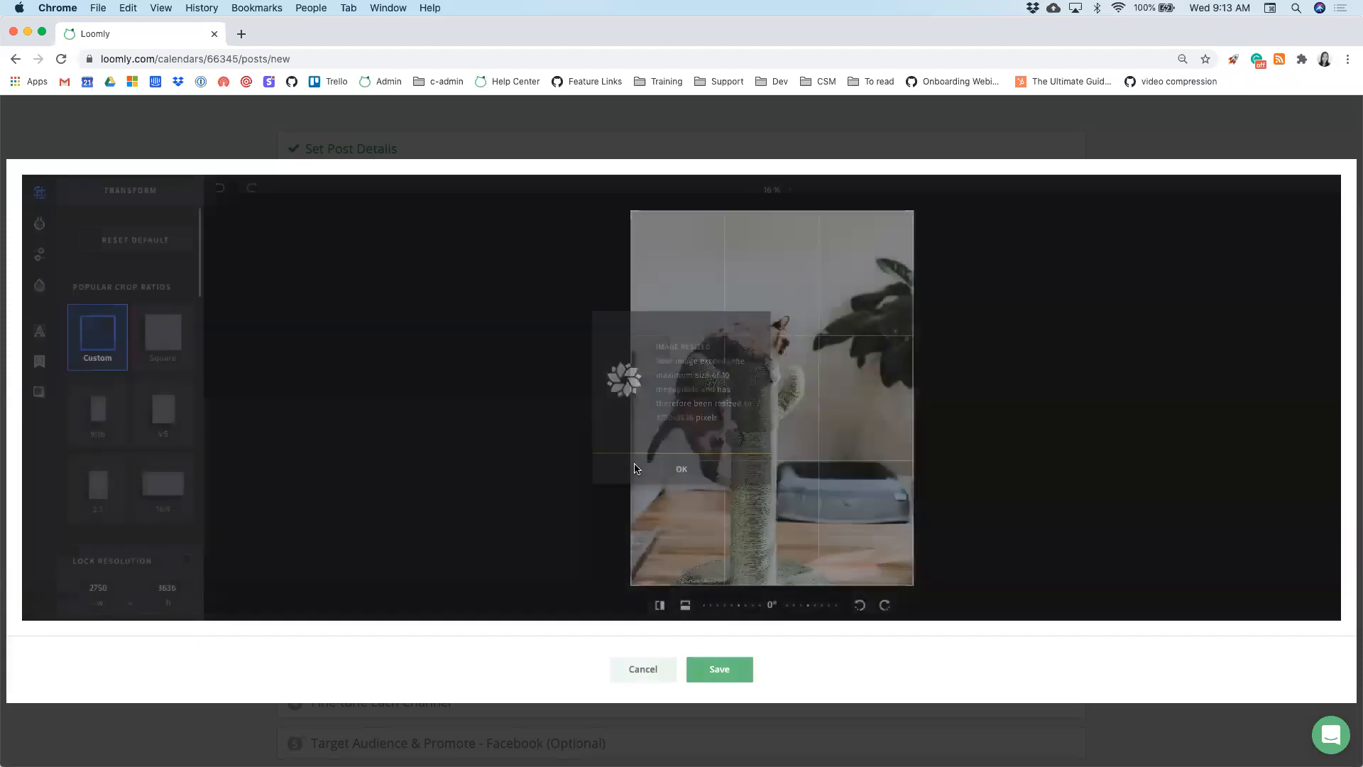
click(151, 342)
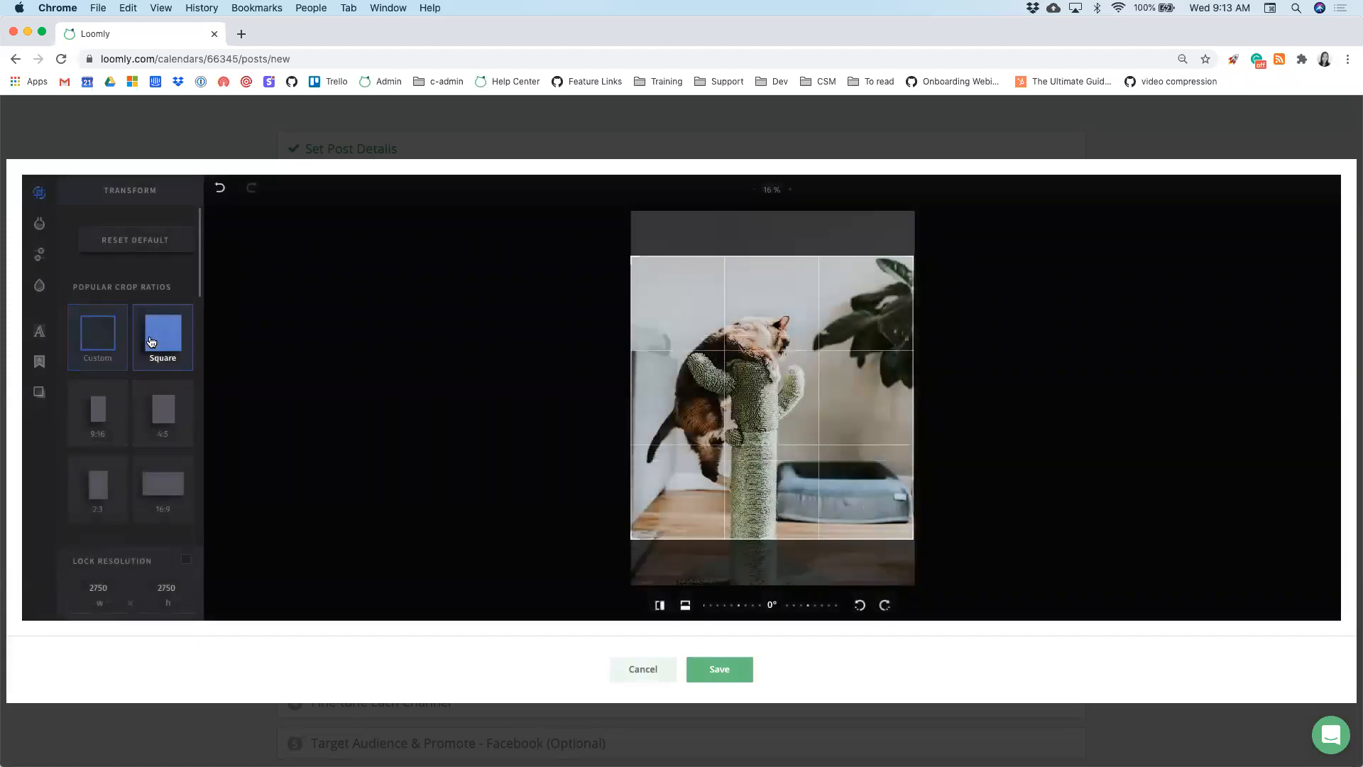
click(731, 672)
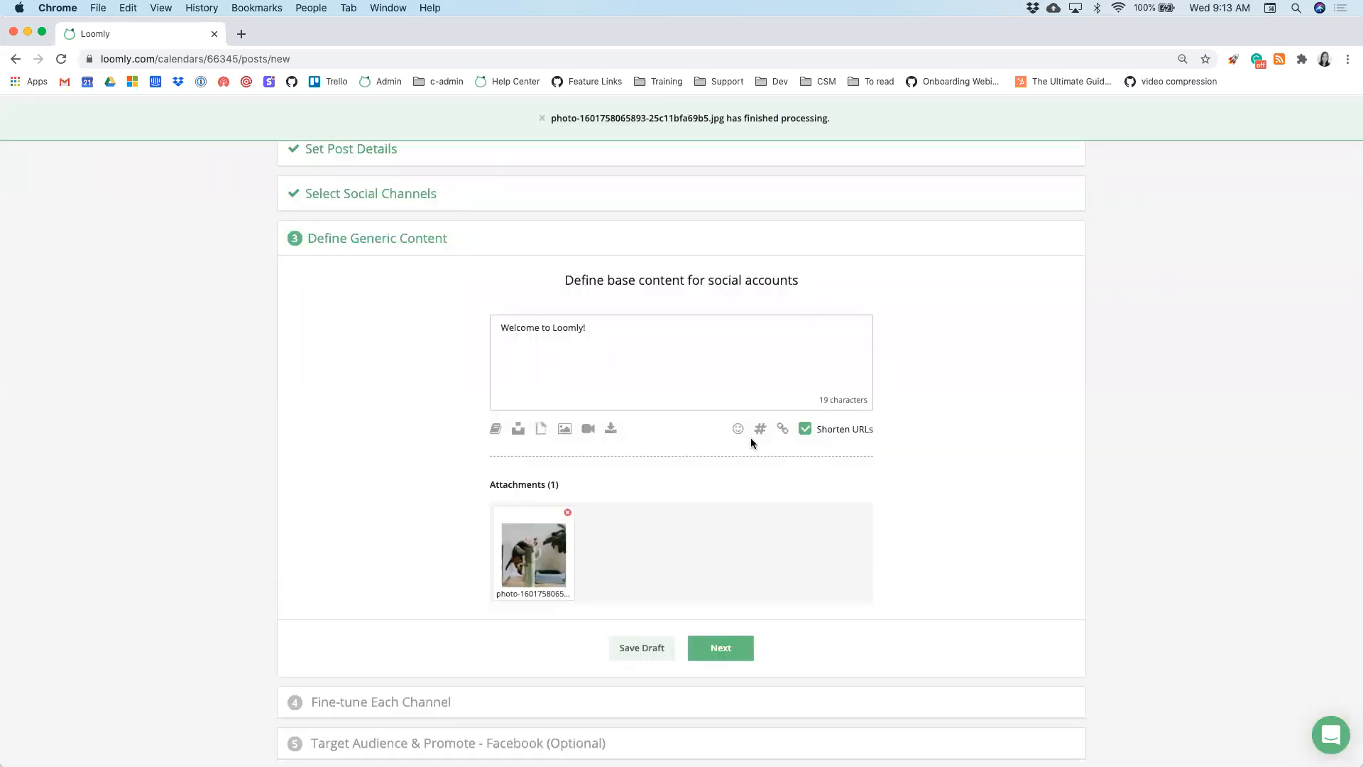
click(738, 429)
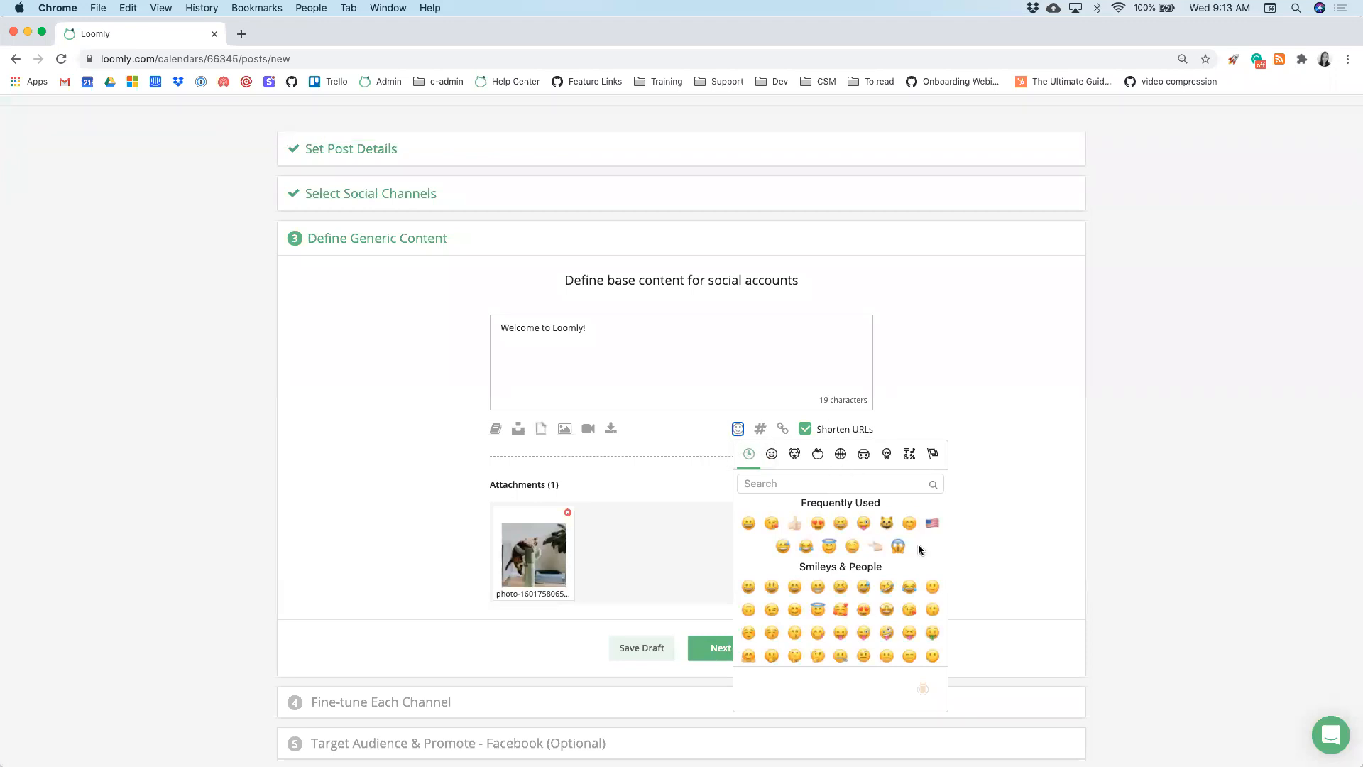
- Create a 'Webinar' hashtag collection containing #loomly and #webinar
drag(924, 696, 1040, 558)
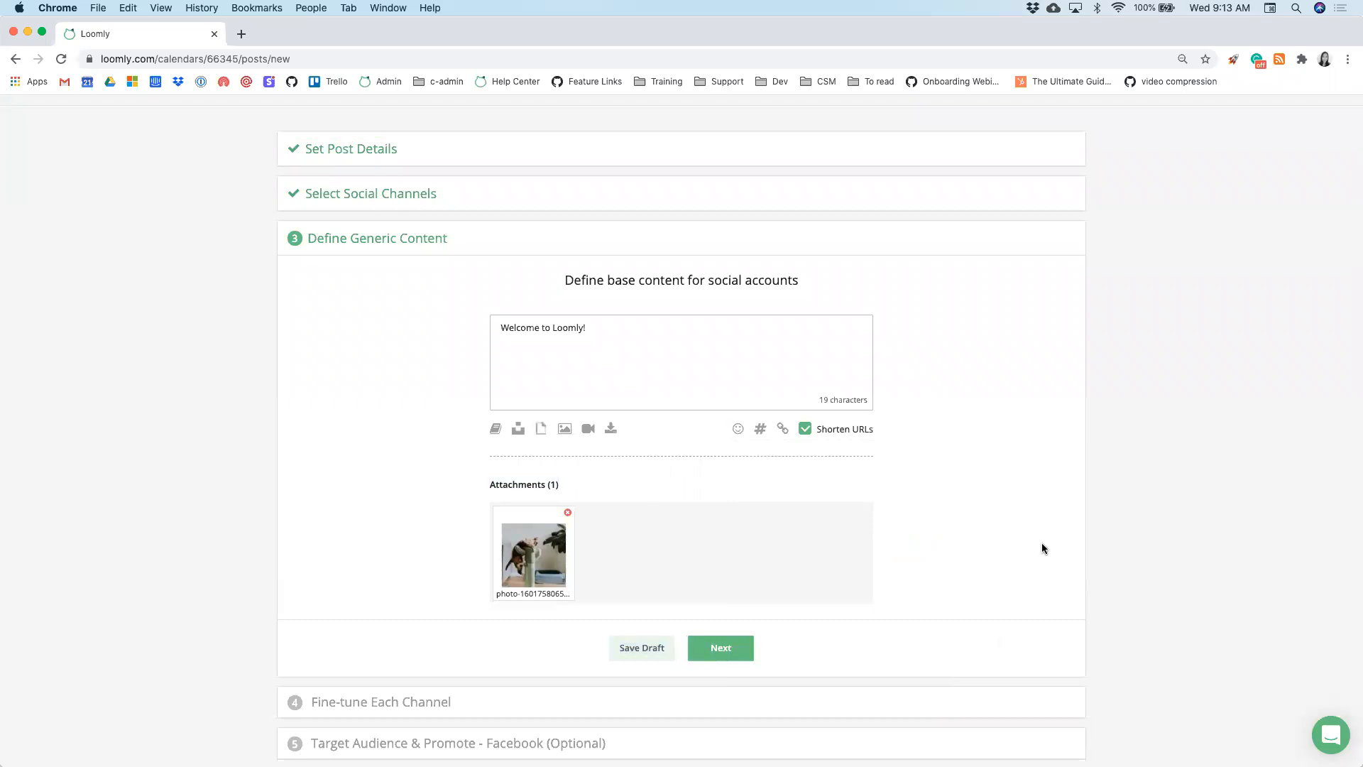
click(760, 431)
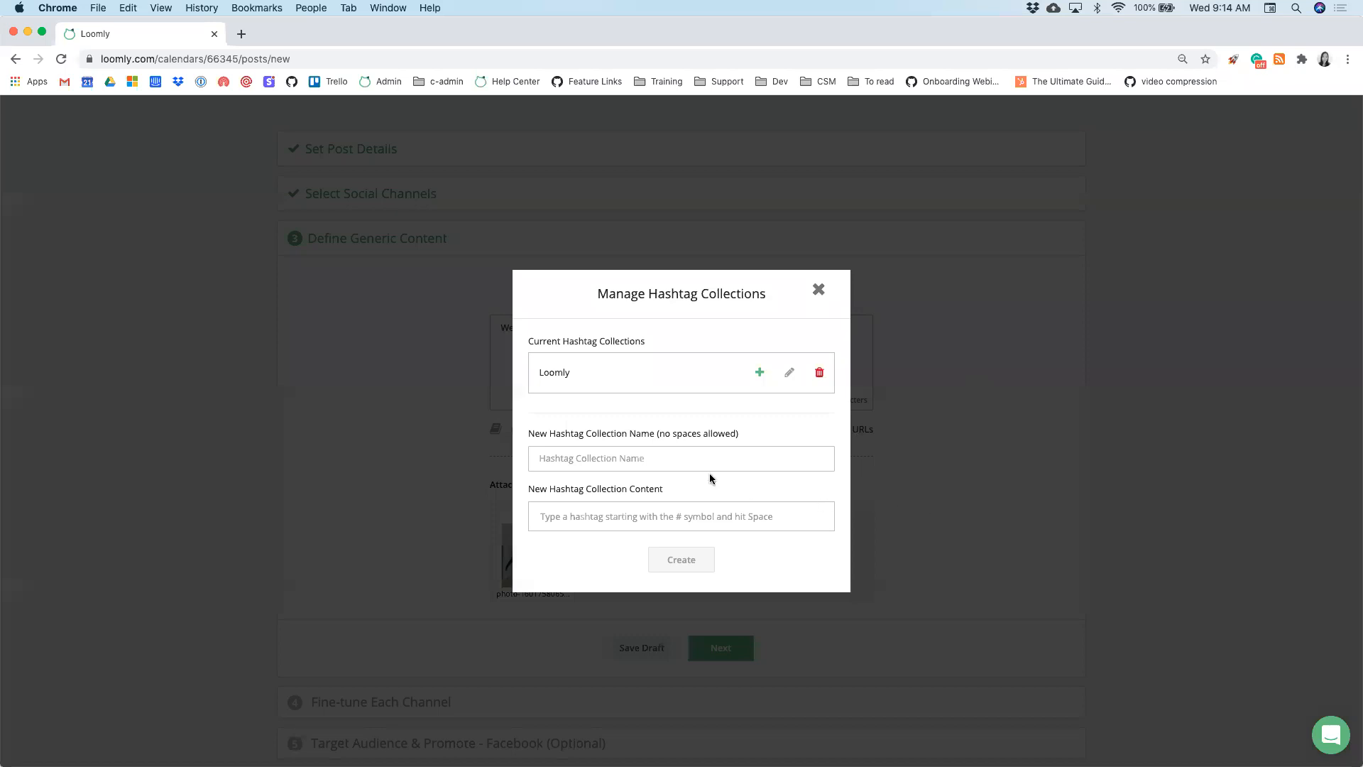
click(624, 462)
text(Webinar)
click(578, 514)
text(#loom)
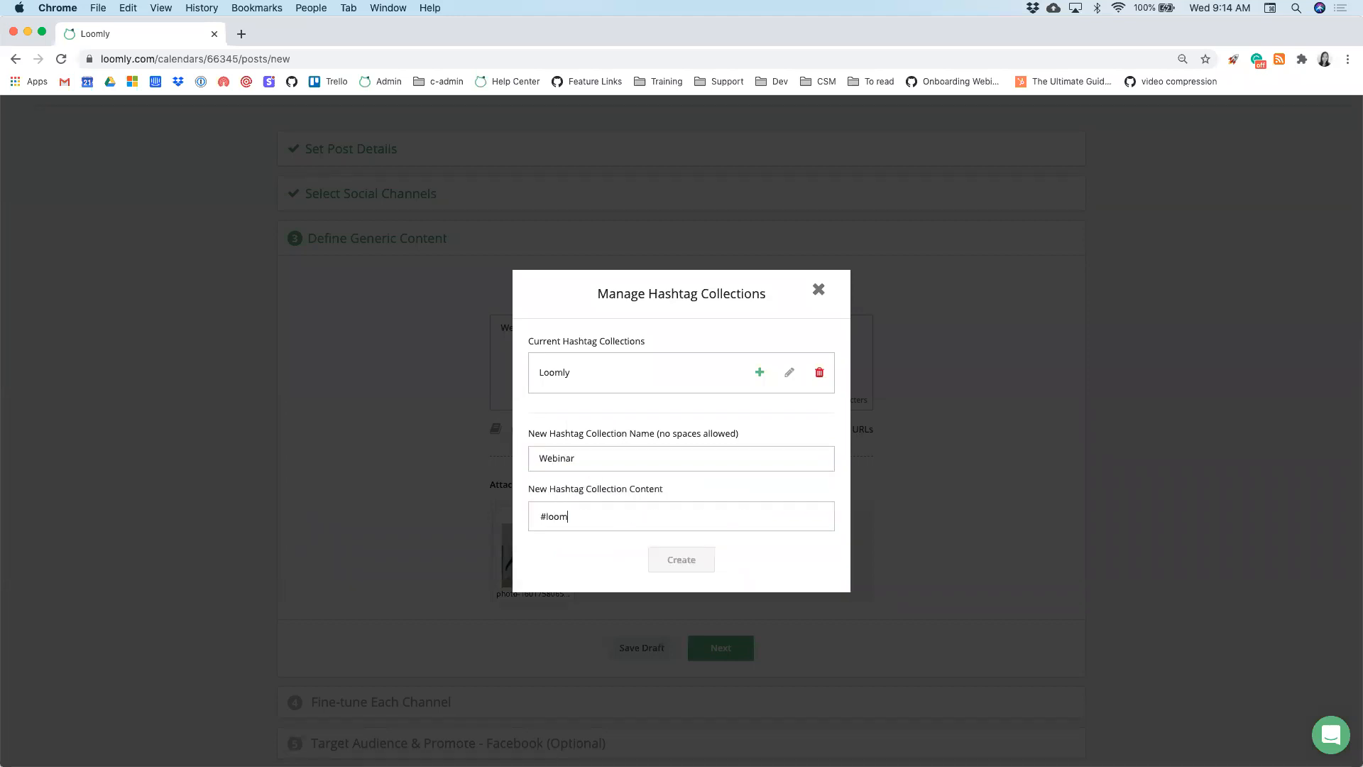
text(ly #loomly #webin)
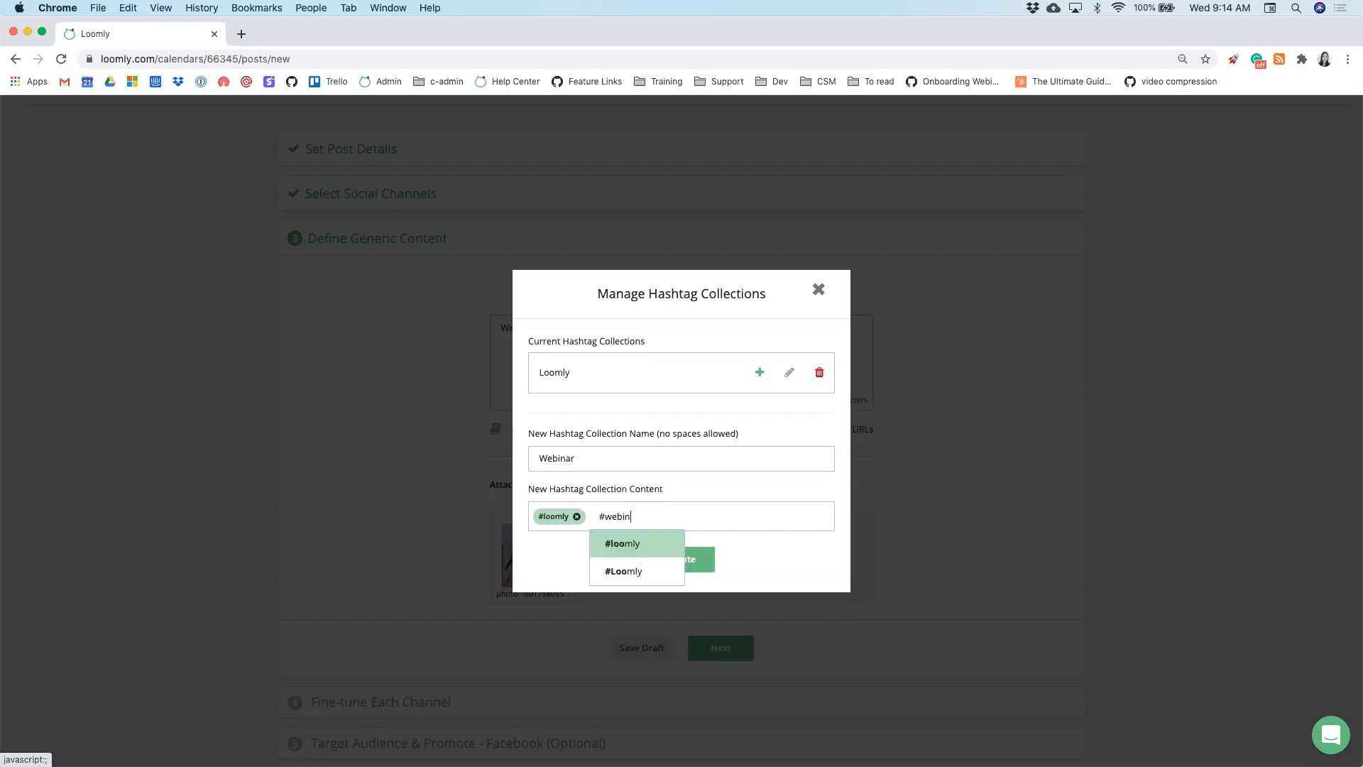
text(ar)
key(space)
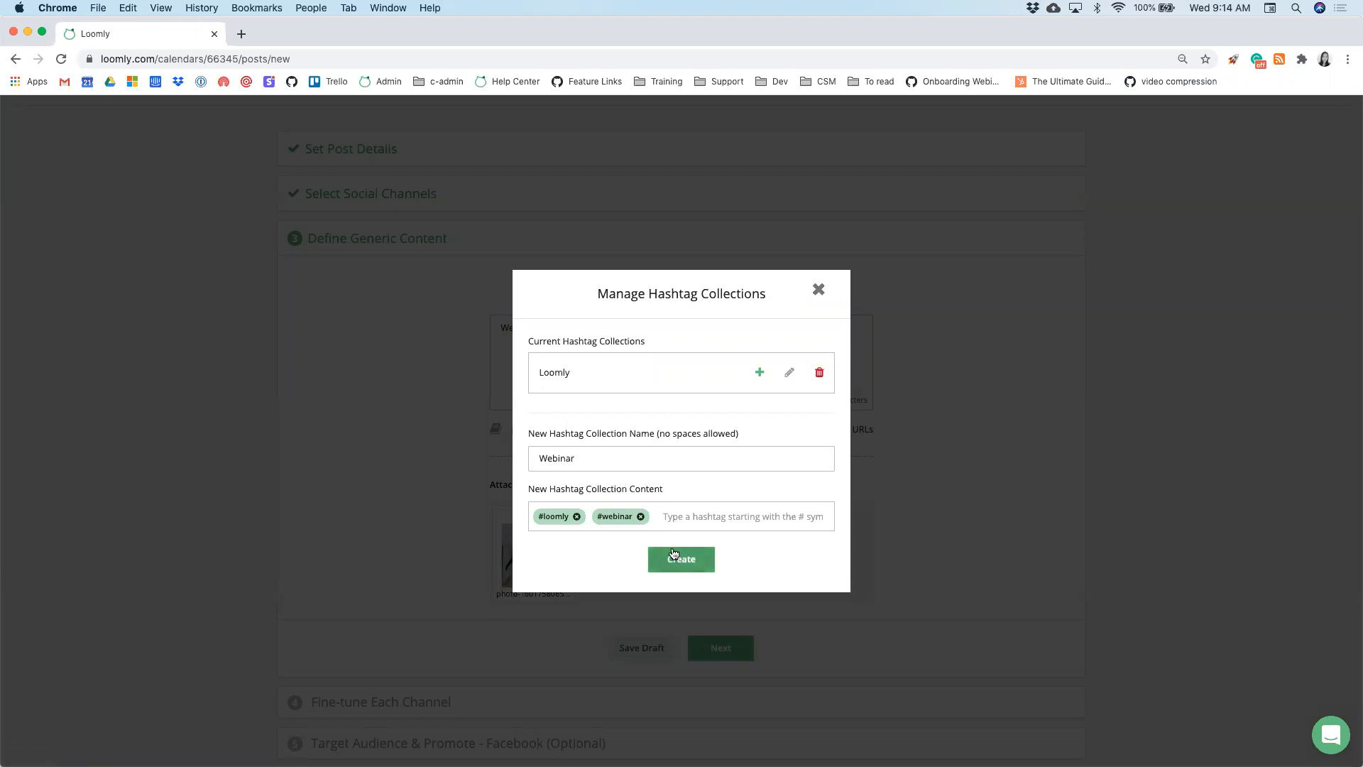
click(688, 566)
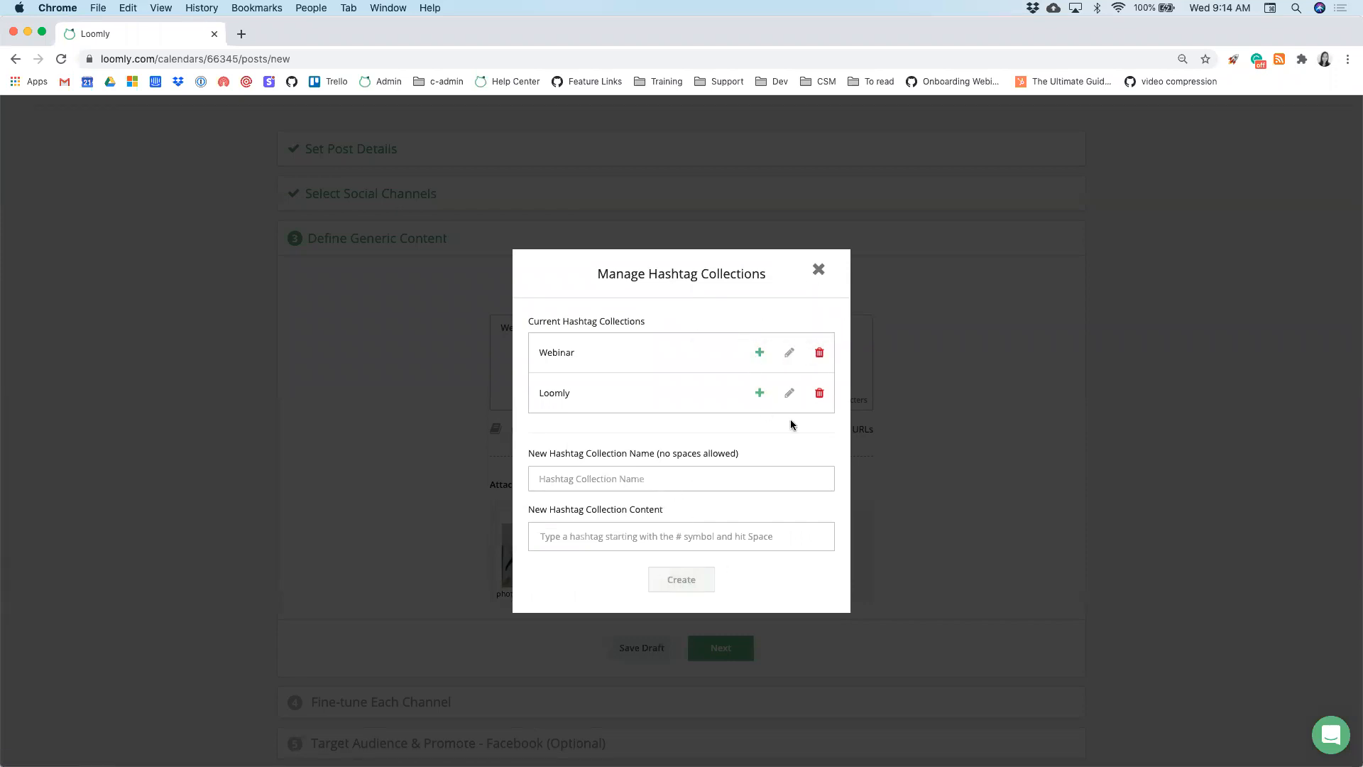
click(818, 270)
click(753, 342)
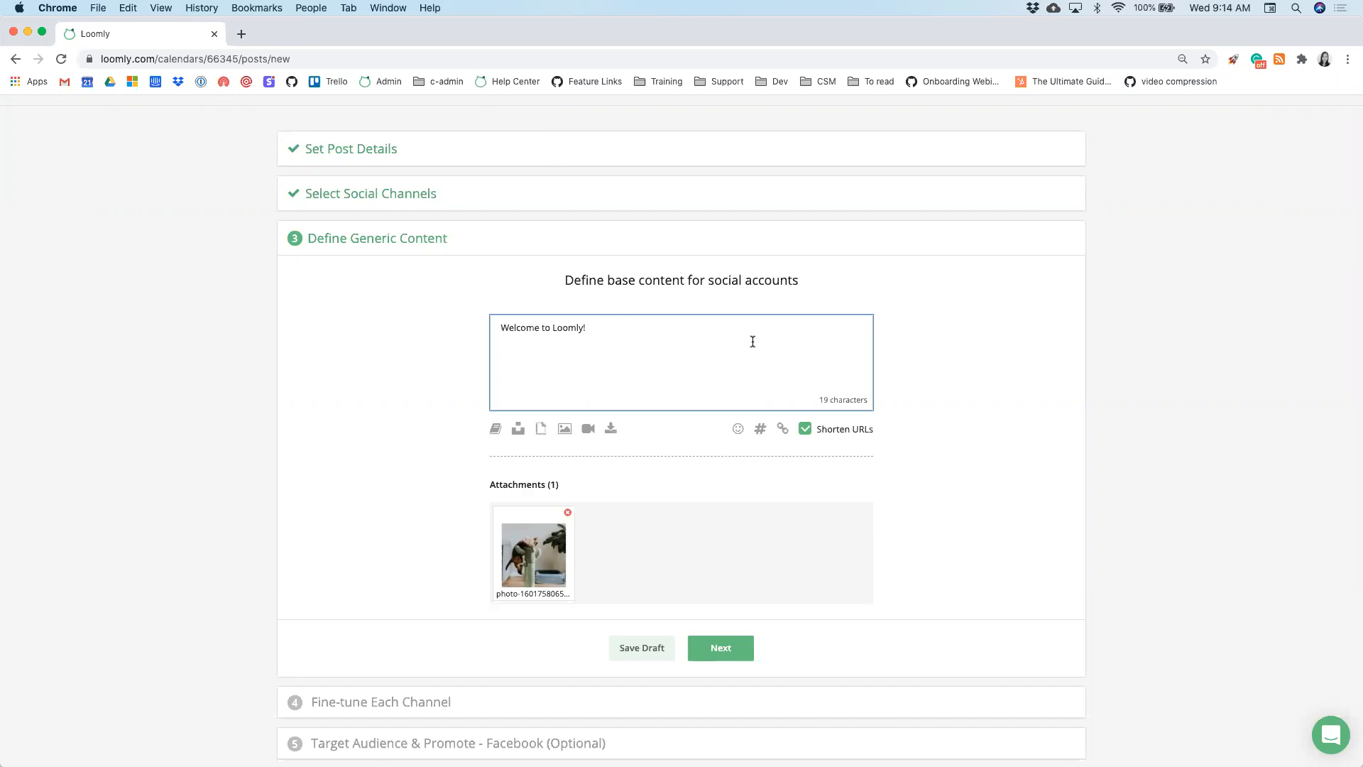
- Append the Webinar collection hashtags and the shortened loom.ly link to 'Welcome to Loomly!'
text(#)
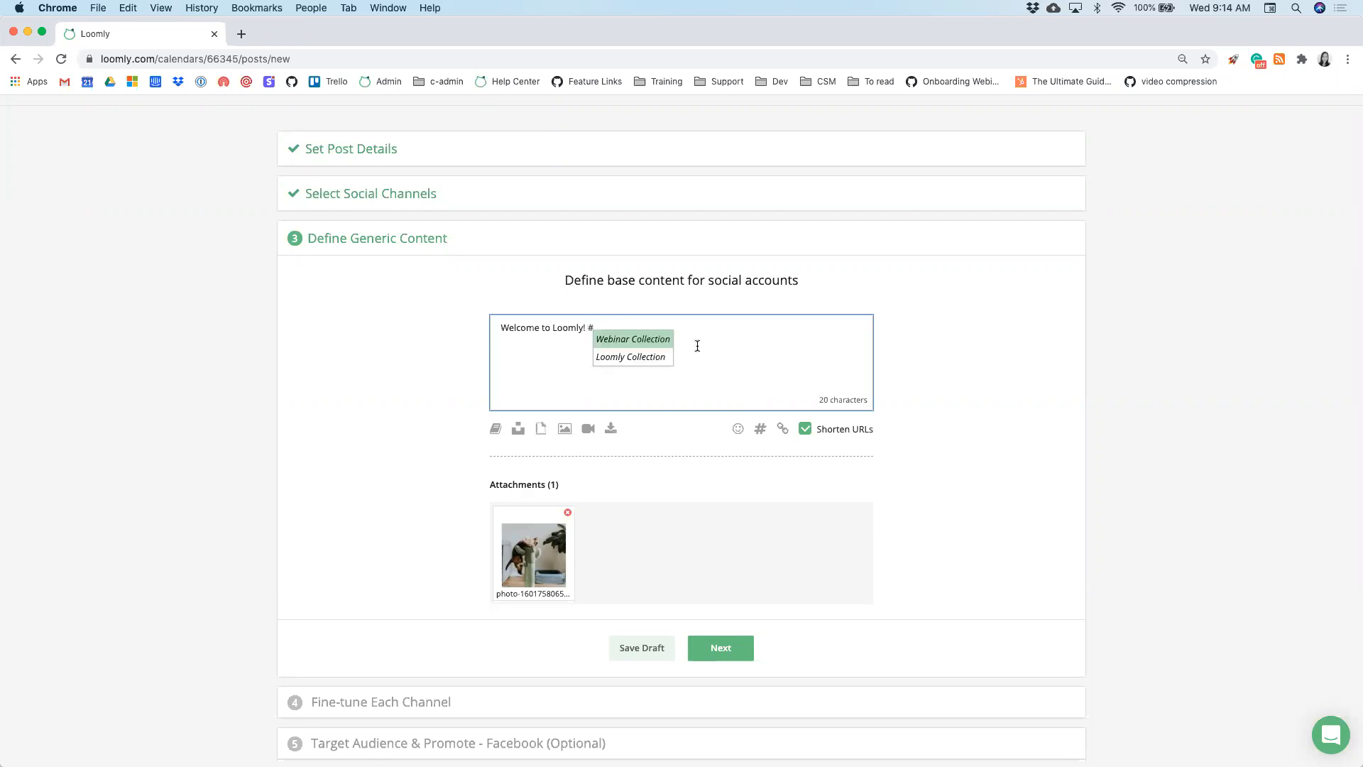
click(649, 348)
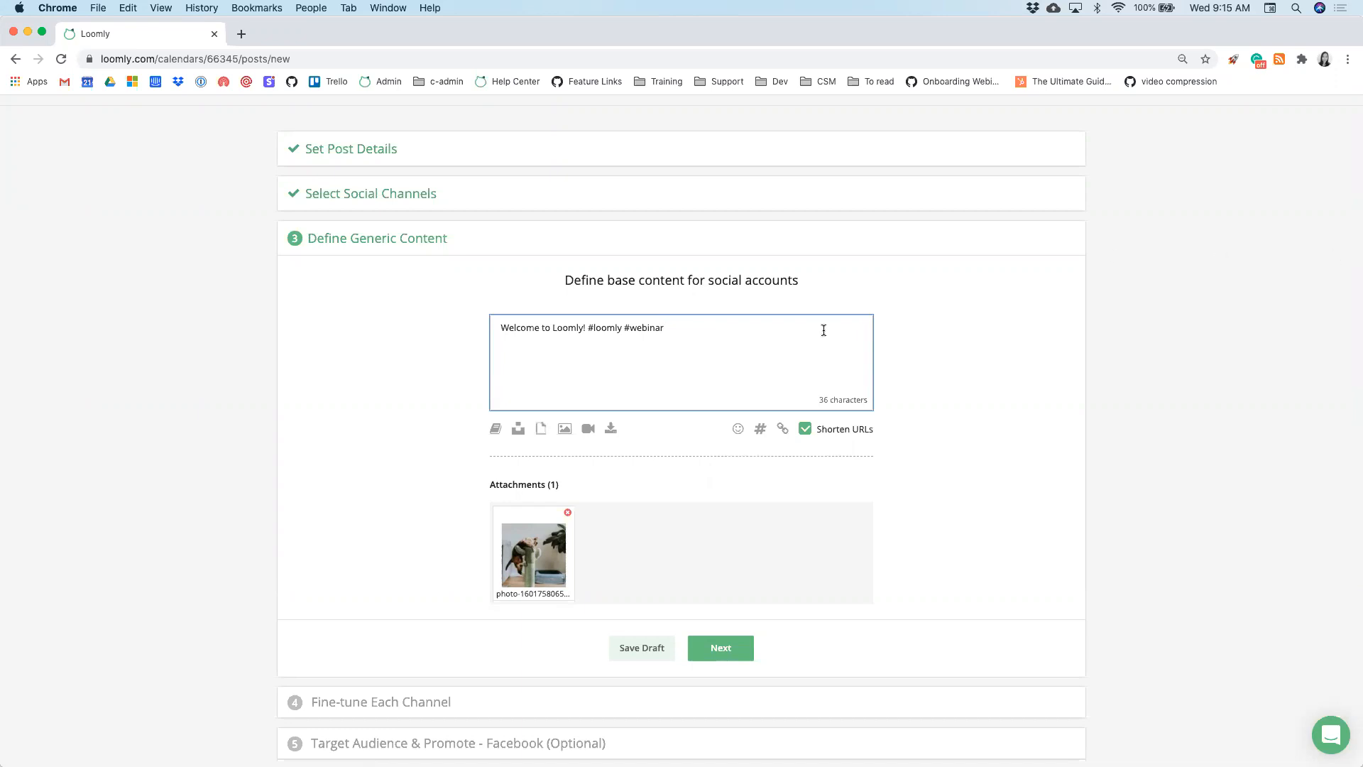
click(373, 60)
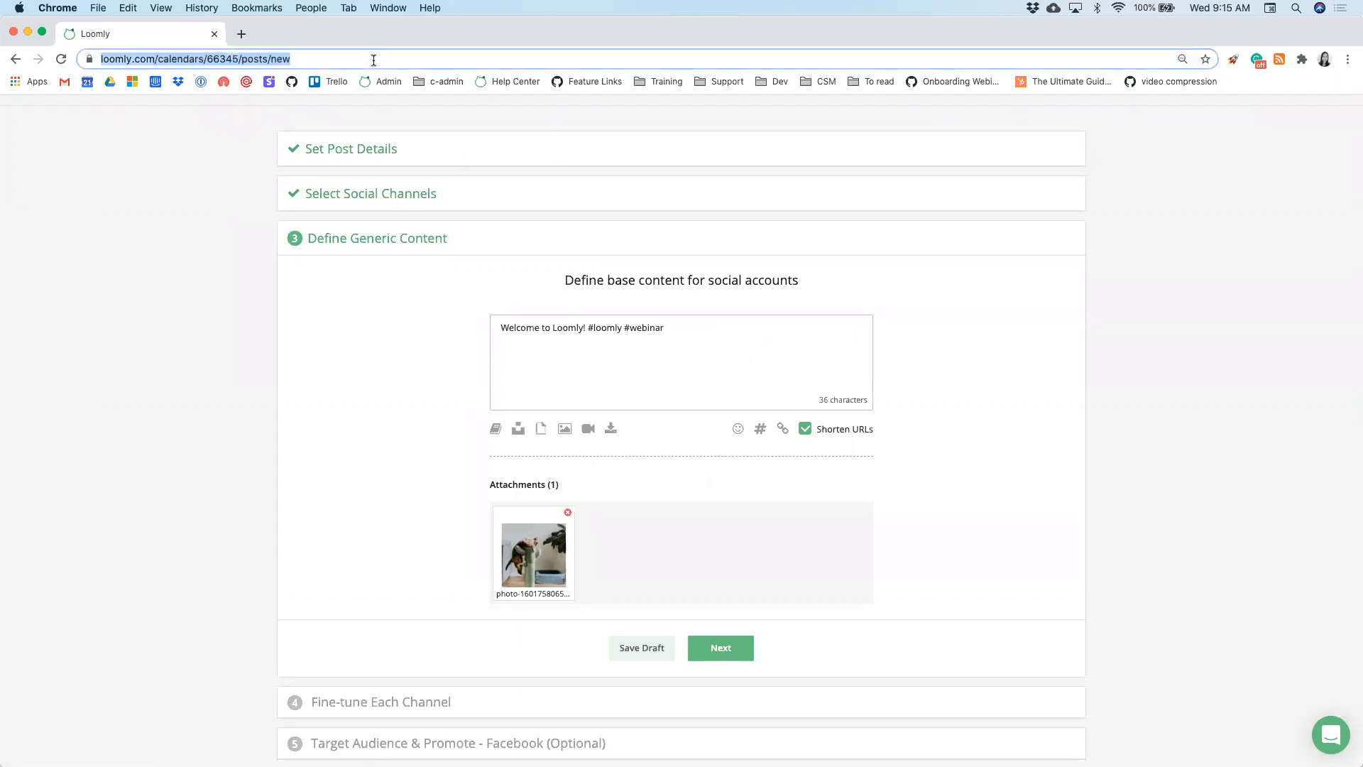
click(713, 319)
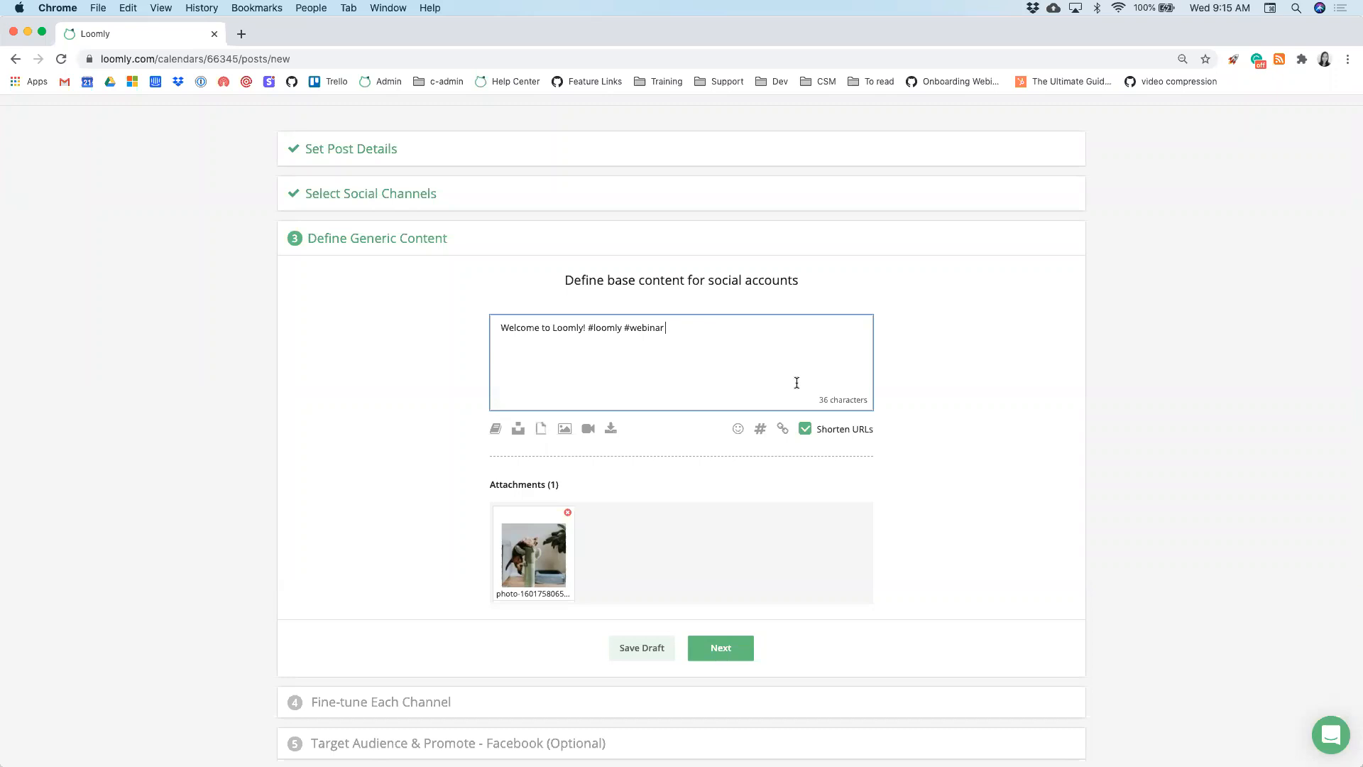
key(super+v)
click(710, 662)
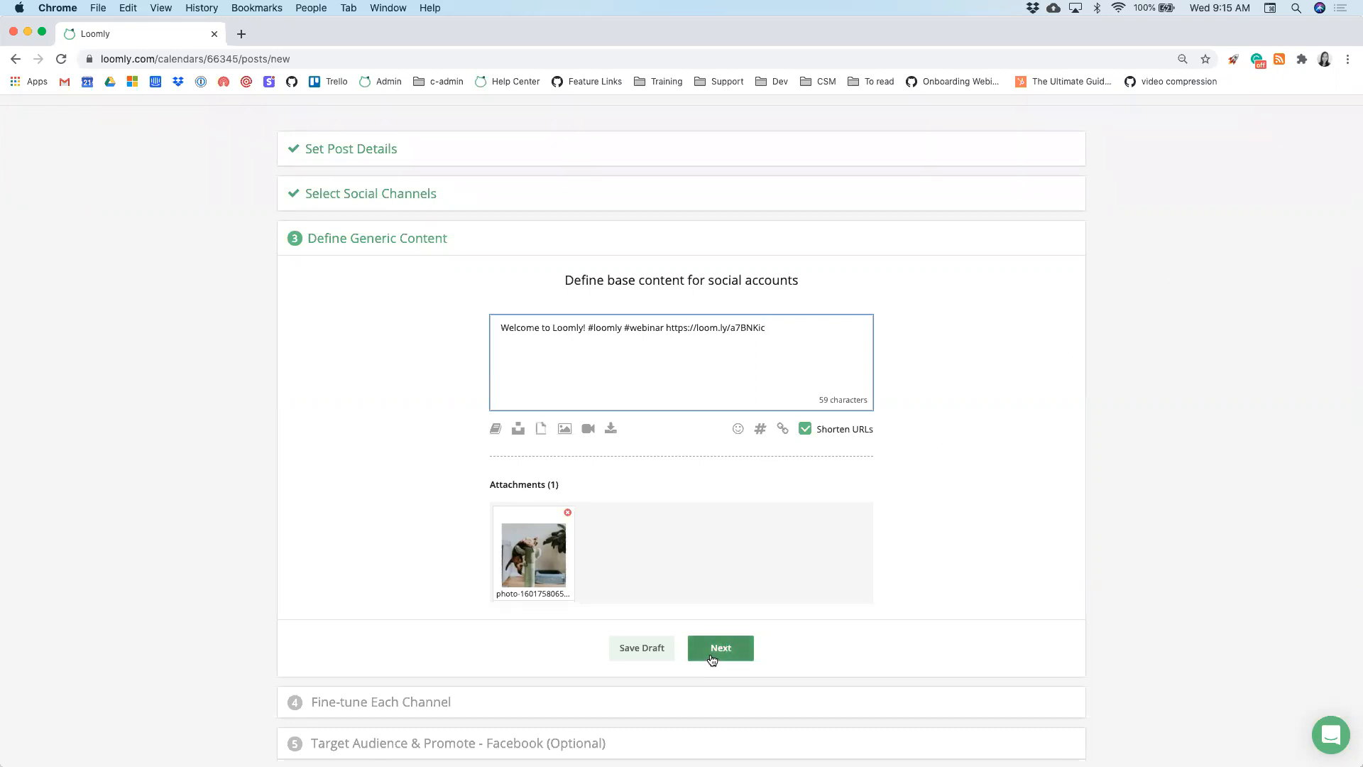
- Remove the link preview from the Facebook version of the post
scroll(963, 567, down, 2)
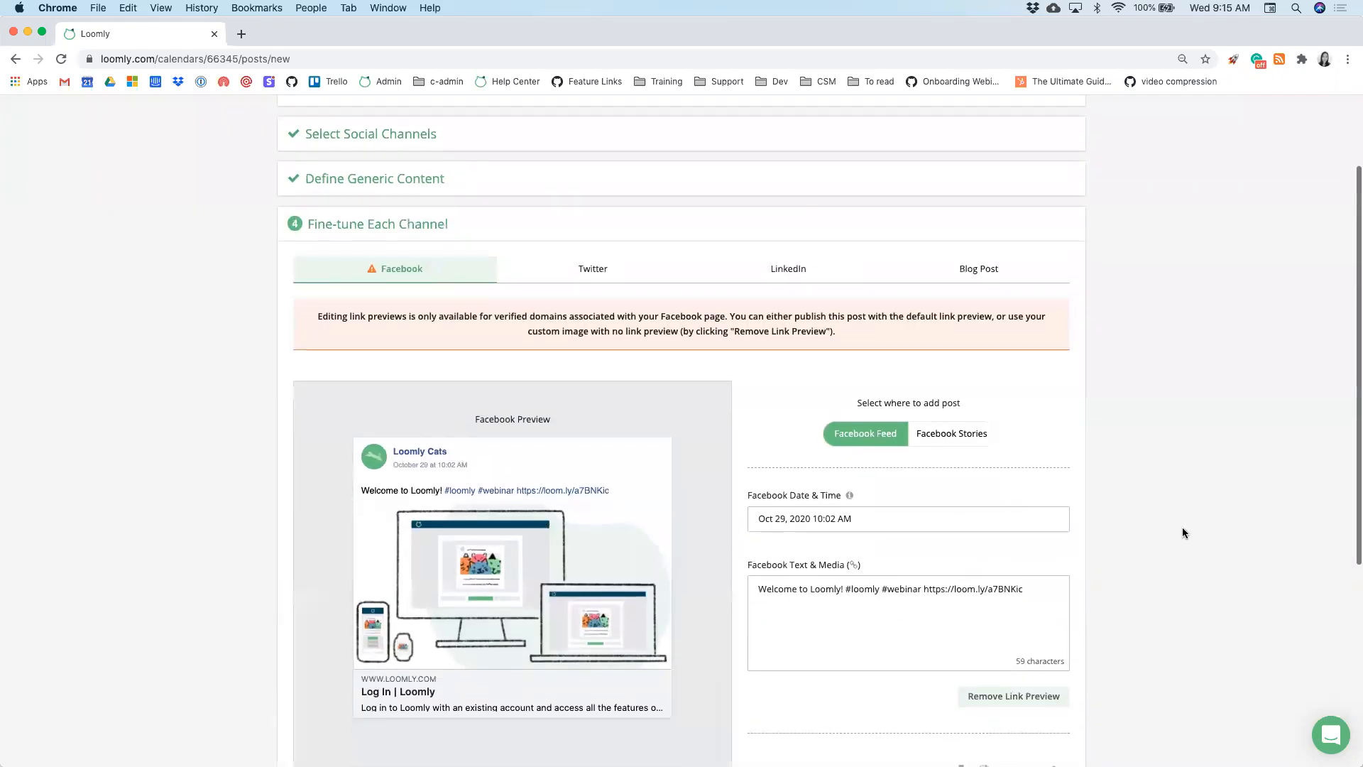
scroll(1101, 540, down, 1)
scroll(1101, 540, down, 1)
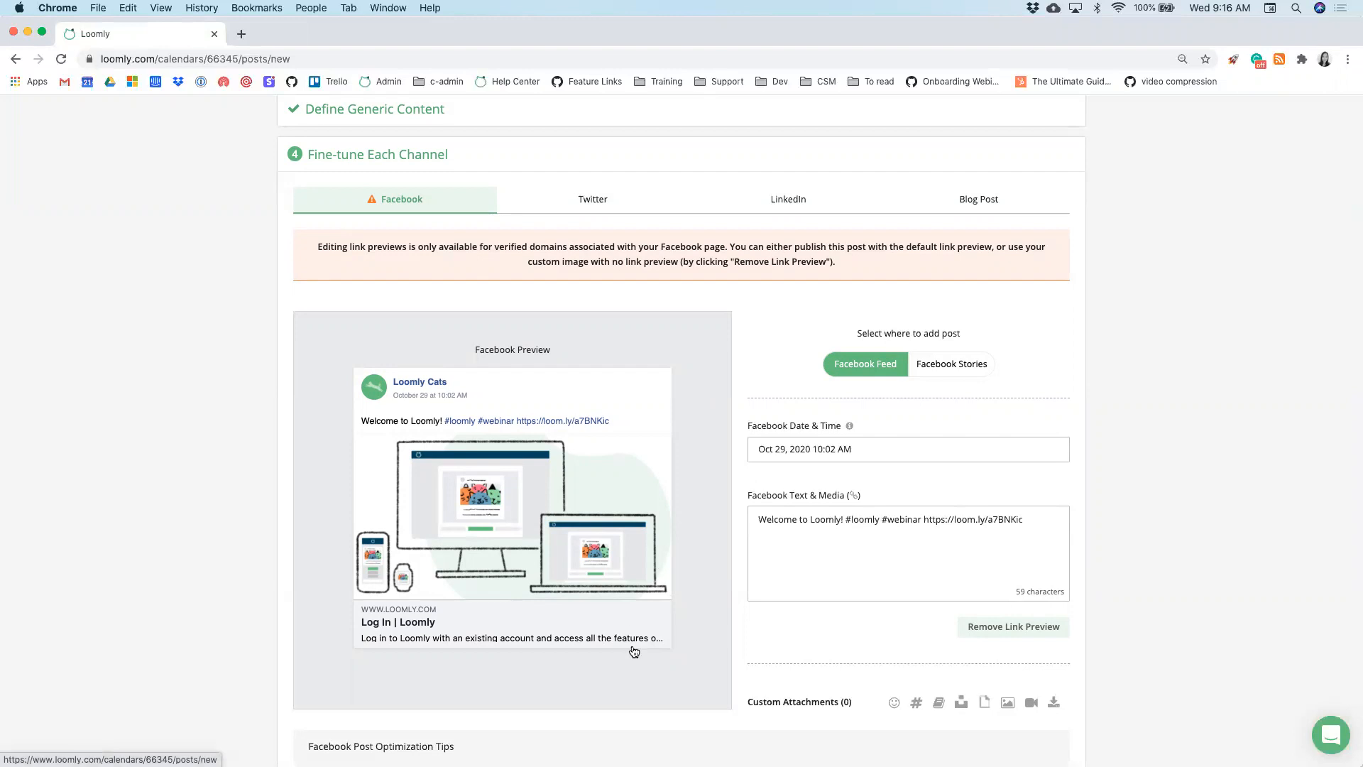
scroll(646, 658, down, 1)
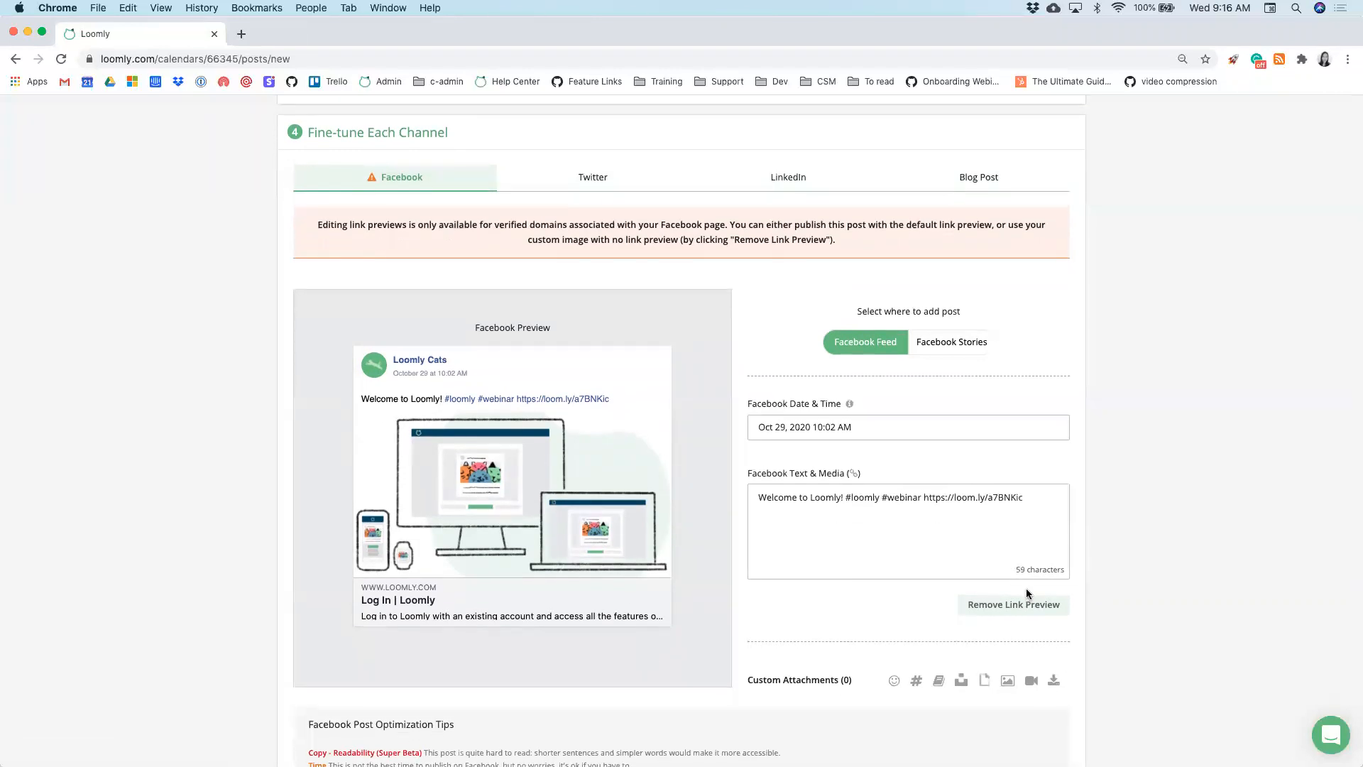
click(1021, 611)
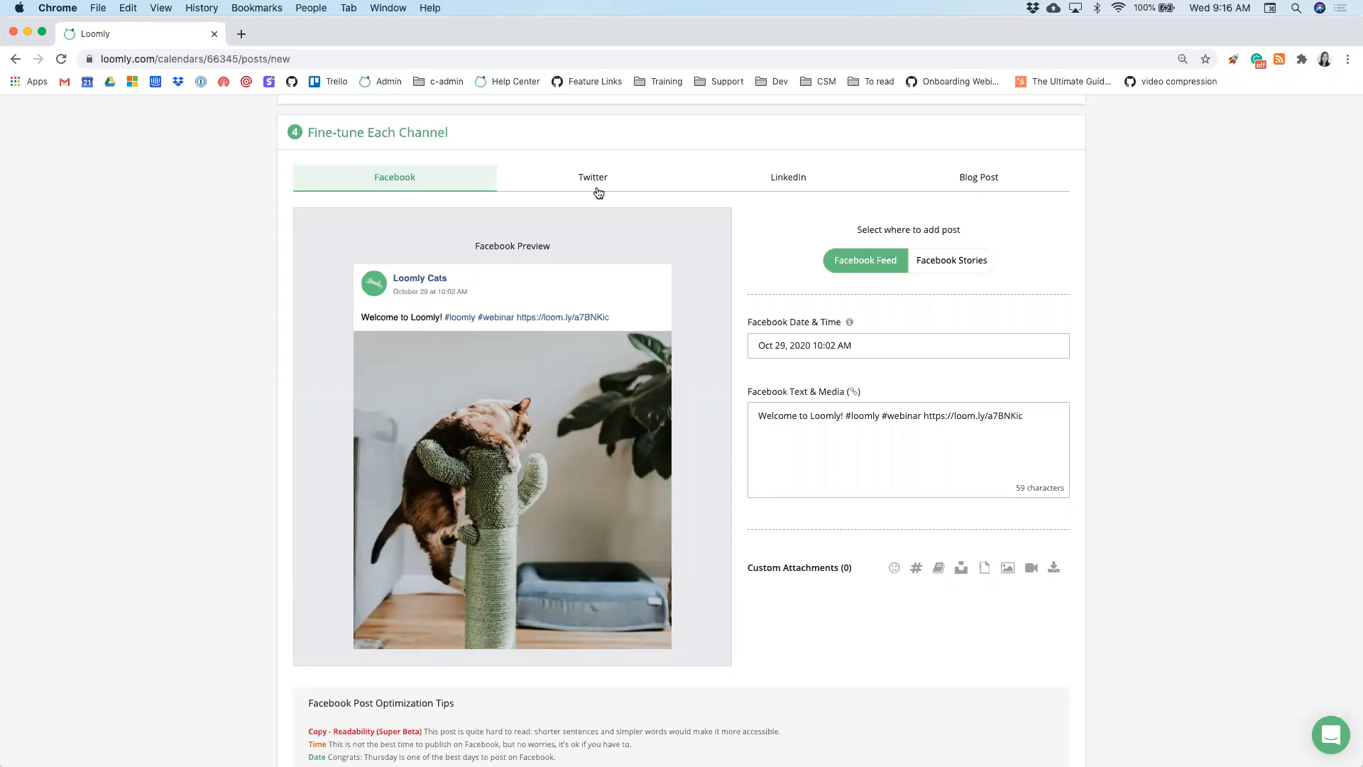
- Trim Facebook's caption to just 'Welcome to Loomly!' and review the Twitter version
drag(844, 416, 758, 416)
key(shift+End)
key(BackSpace)
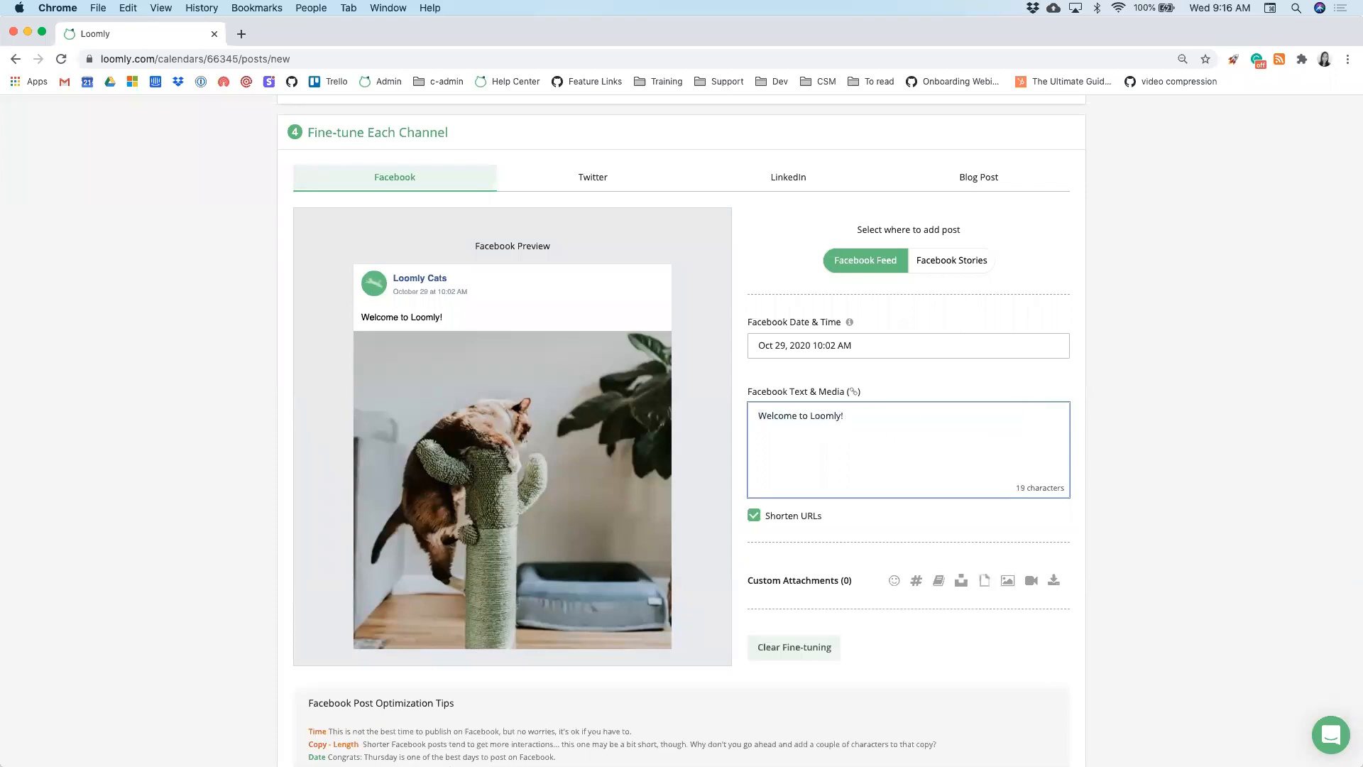
click(624, 179)
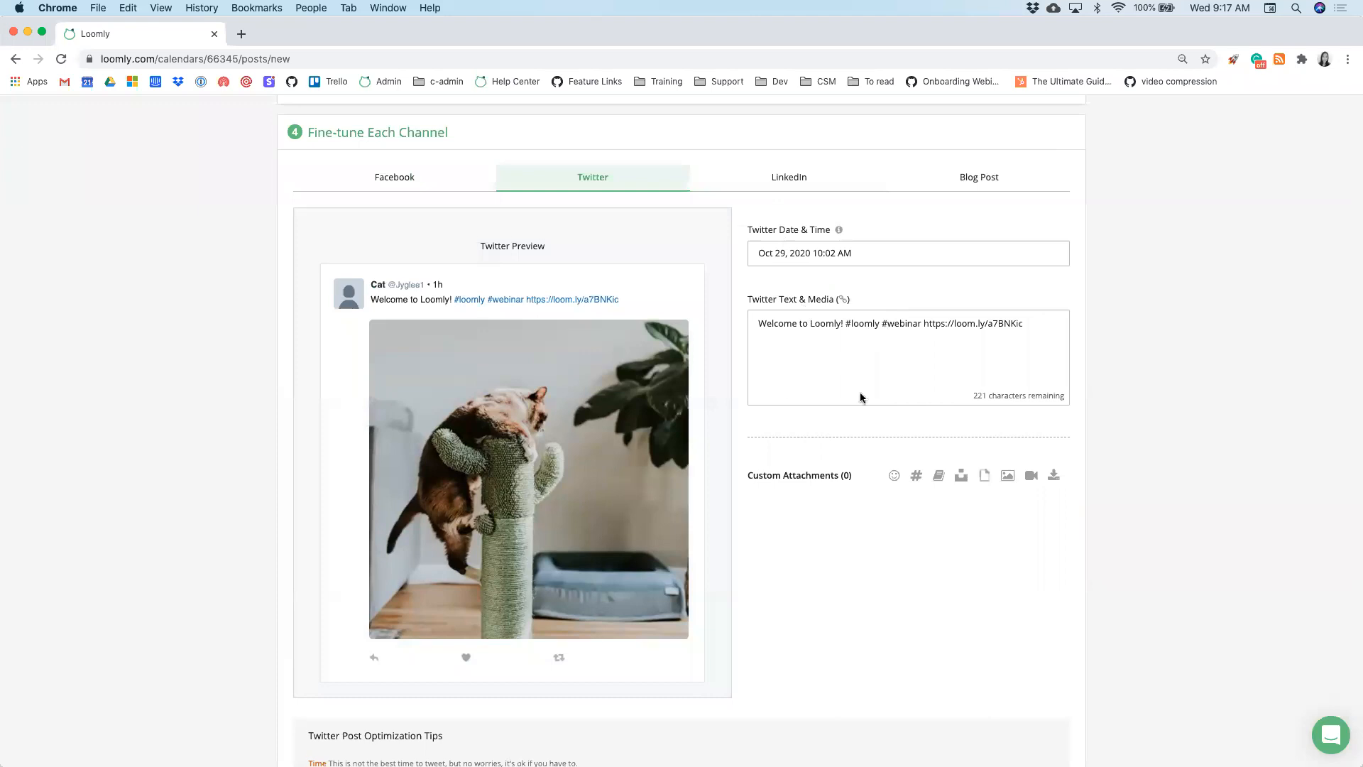
- Return to the Facebook version, showing 'Welcome to Loomly!' at 19 characters with the cat photo
scroll(859, 396, down, 1)
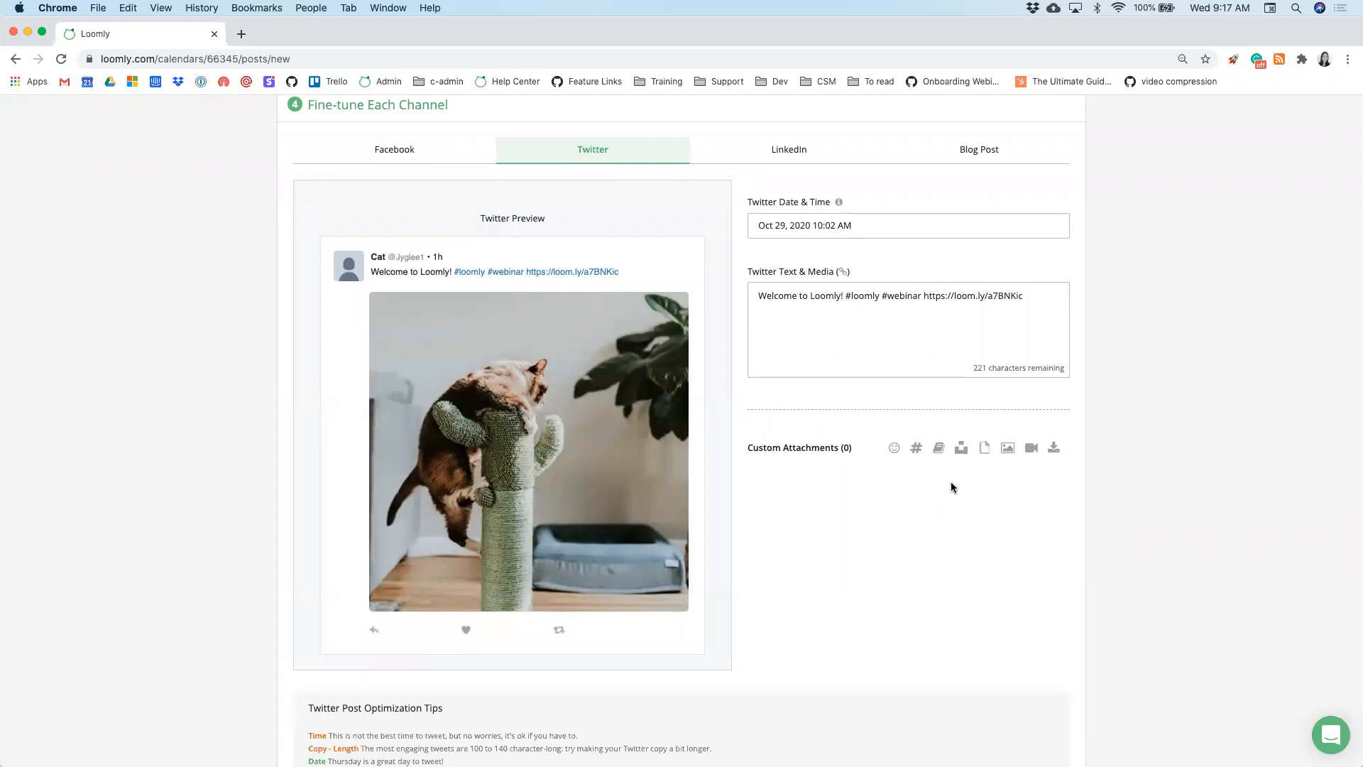
click(408, 157)
scroll(368, 317, down, 2)
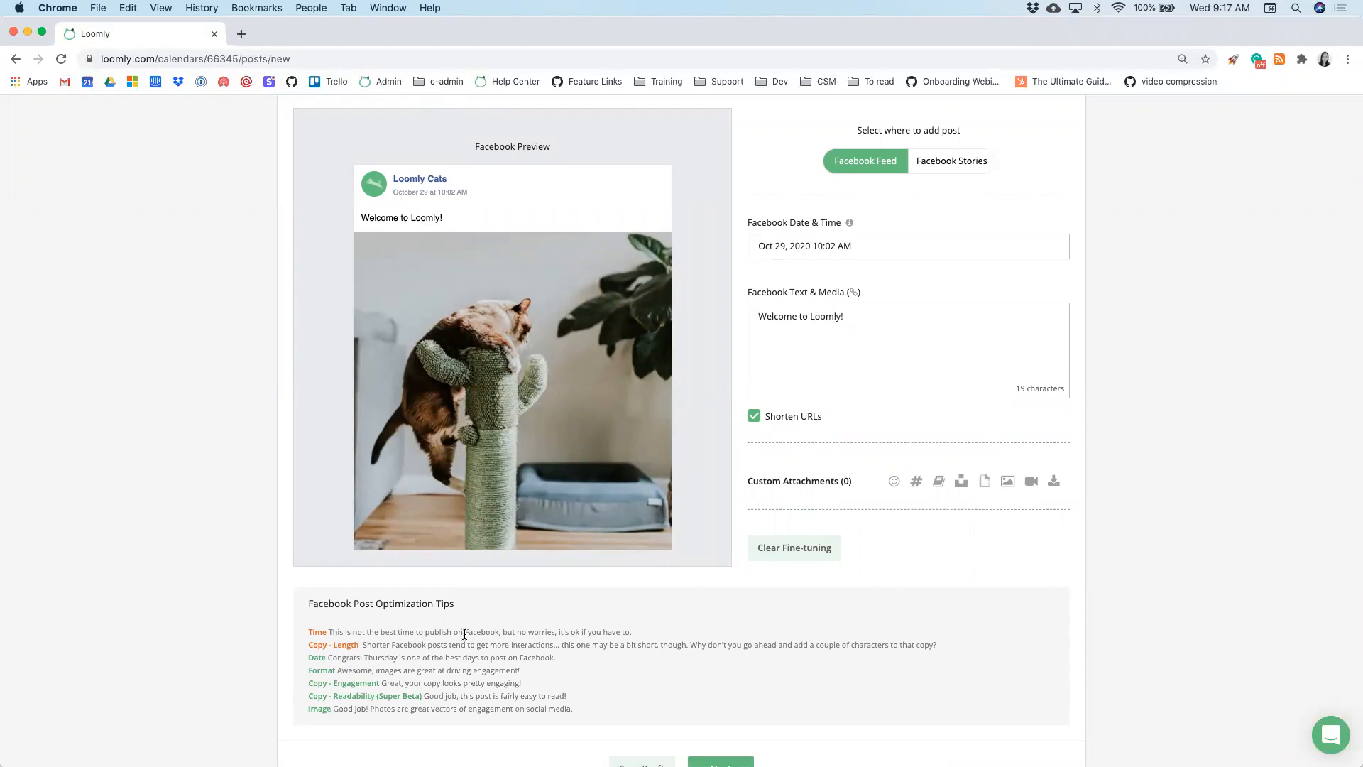
scroll(464, 633, down, 4)
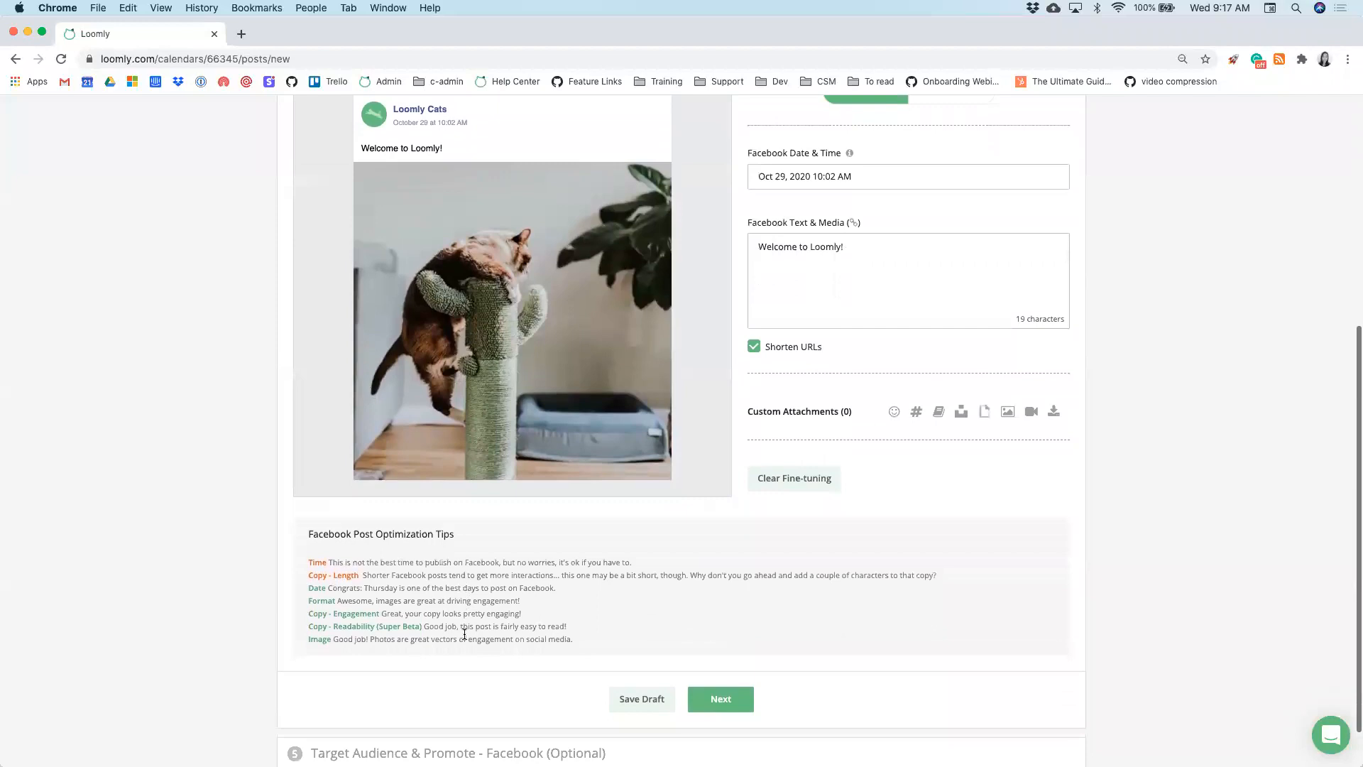
- Pass the Facebook targeting step, checking Audience Restrictions, to reach Create Post
click(747, 644)
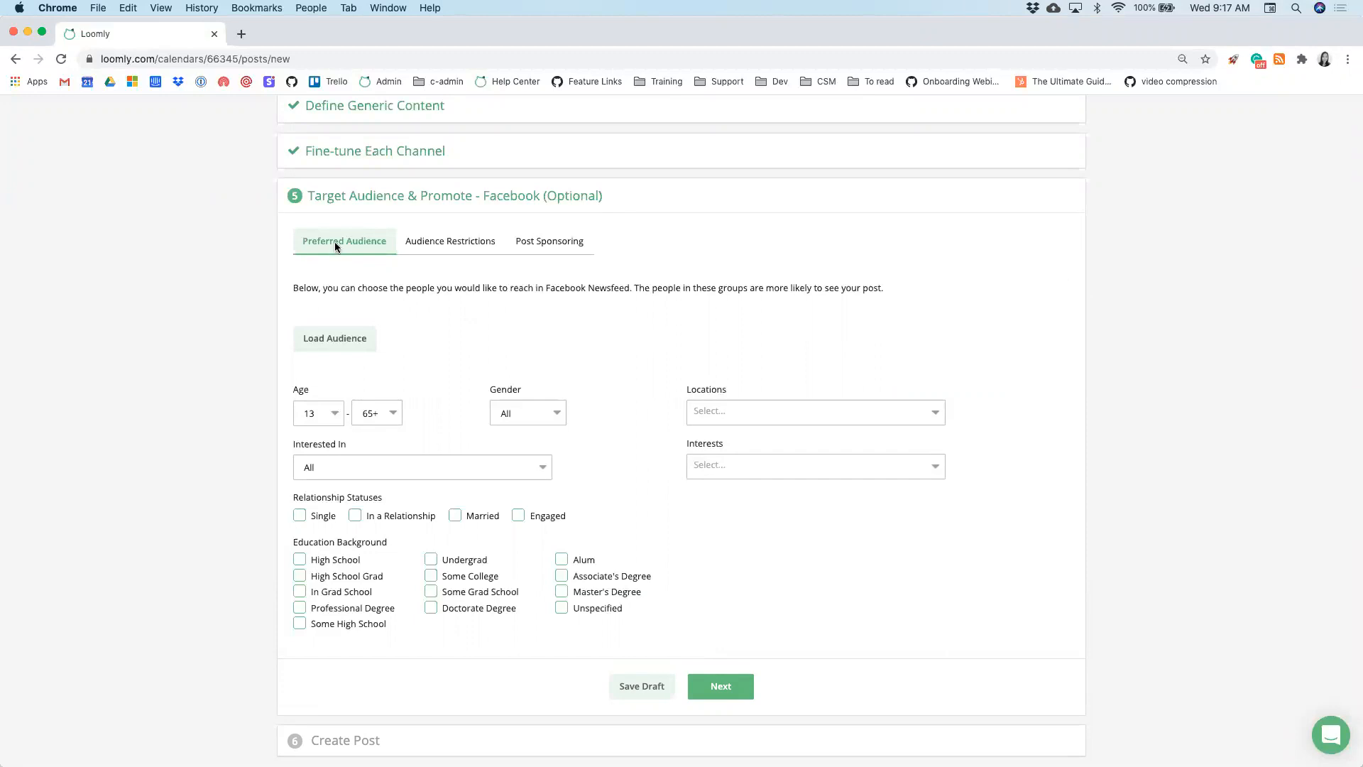
click(416, 241)
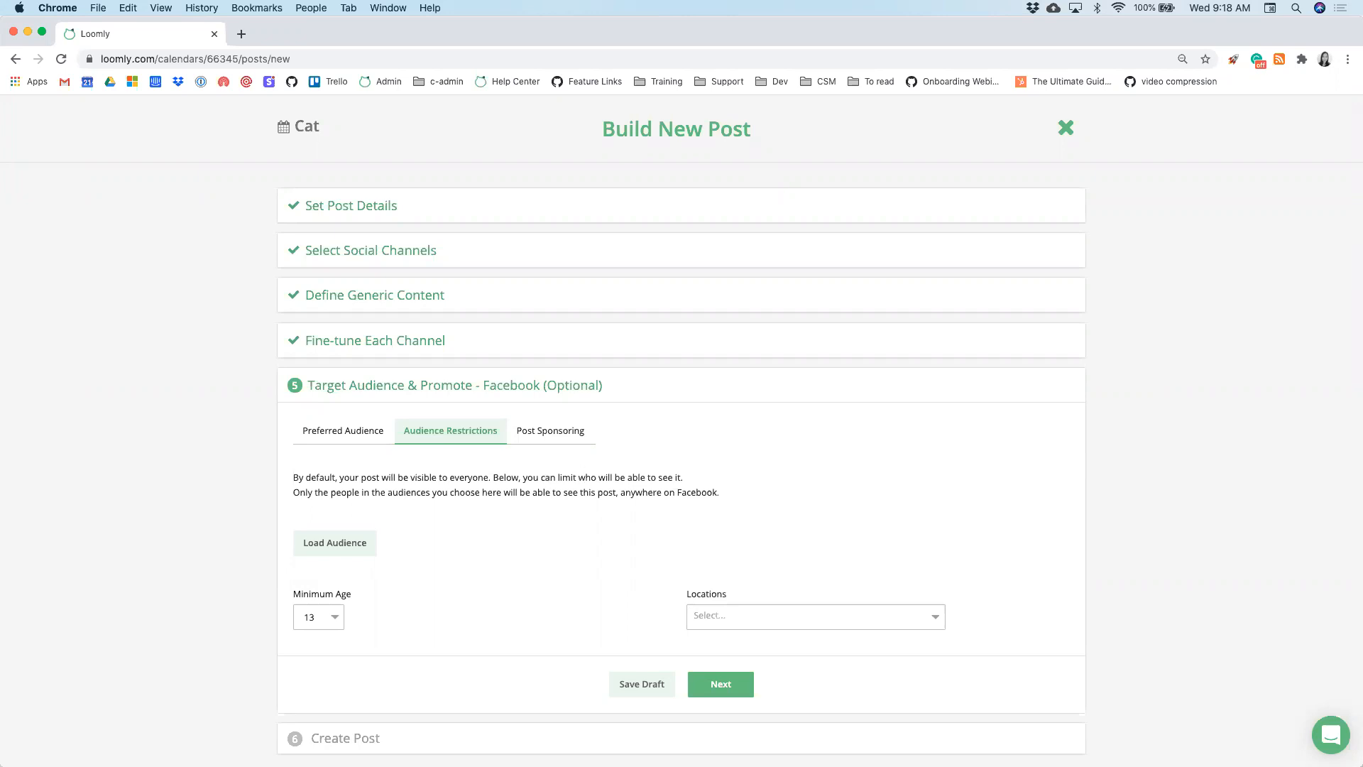
click(749, 681)
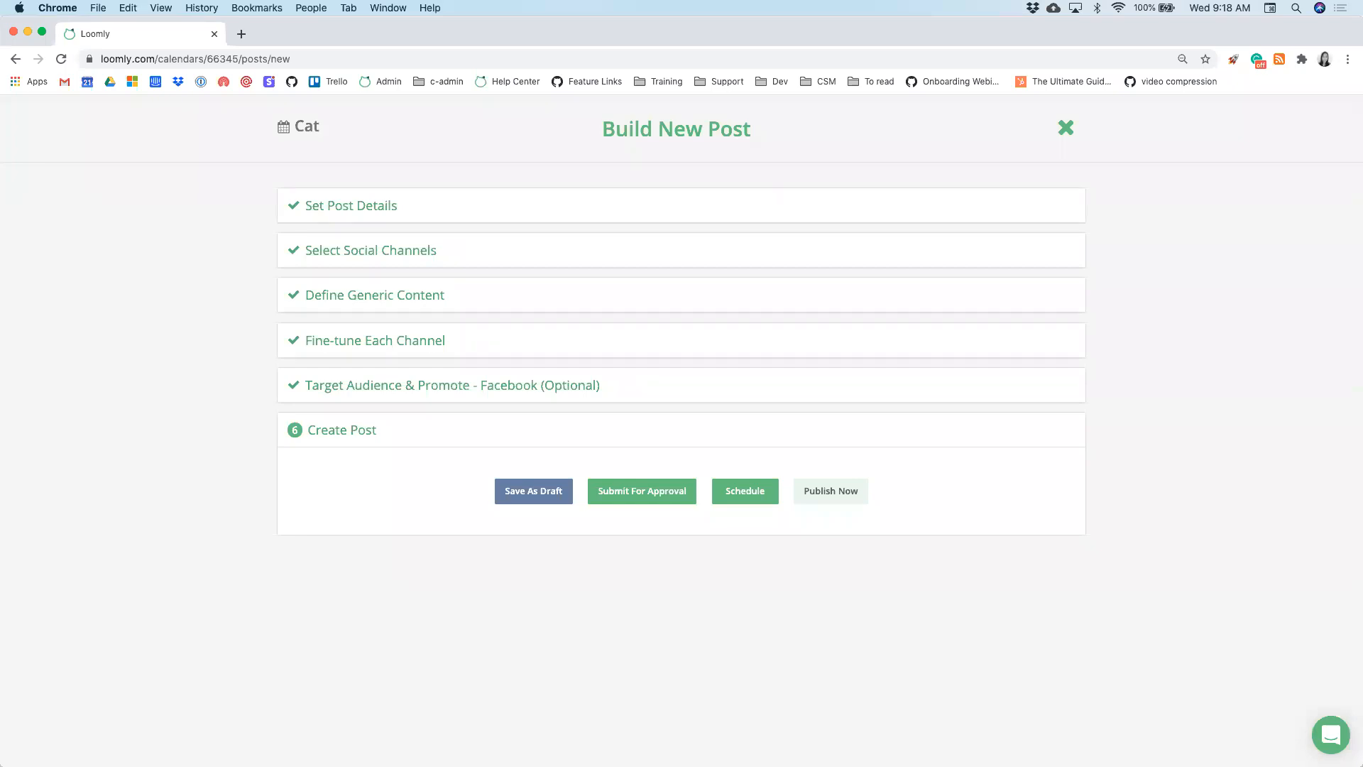
- Save the Hello! post as a draft and open the Cat calendar's 27-file media library
click(527, 492)
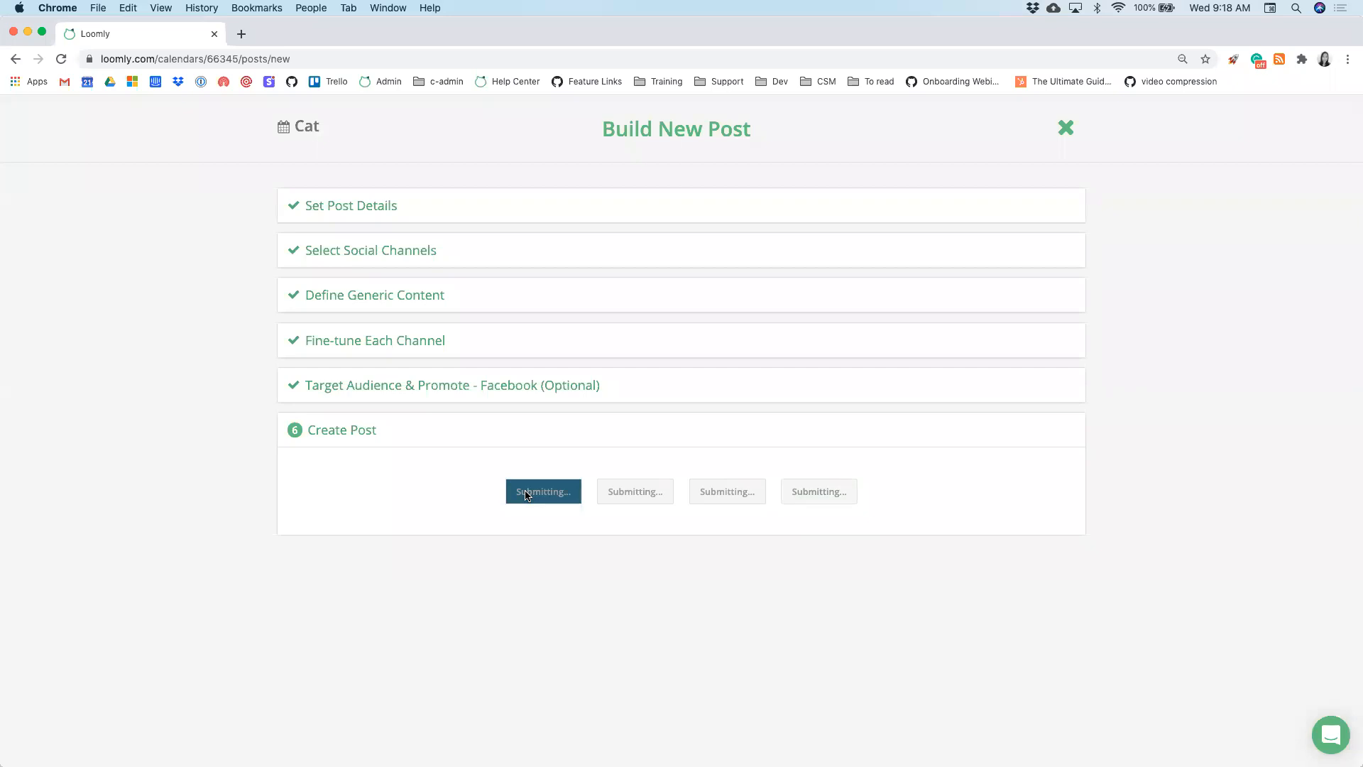
scroll(415, 588, down, 1)
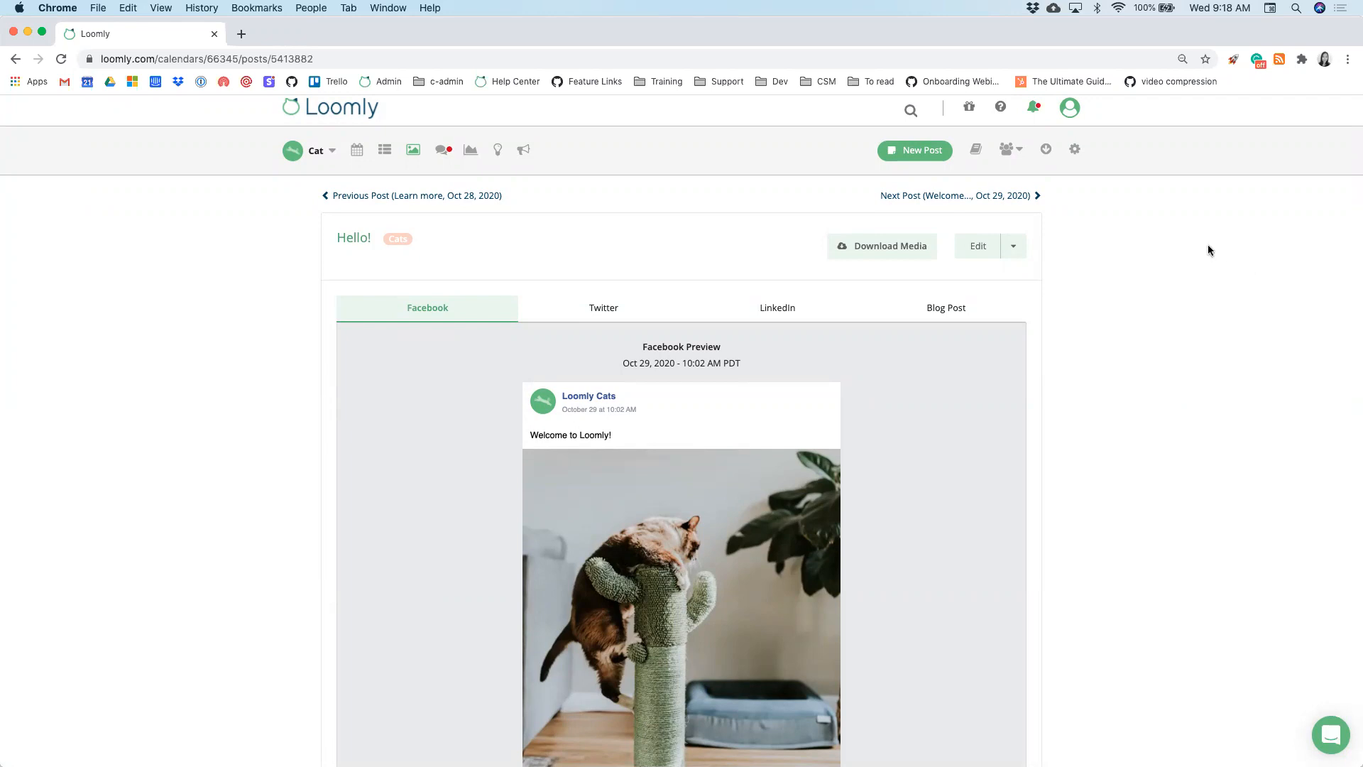
click(975, 150)
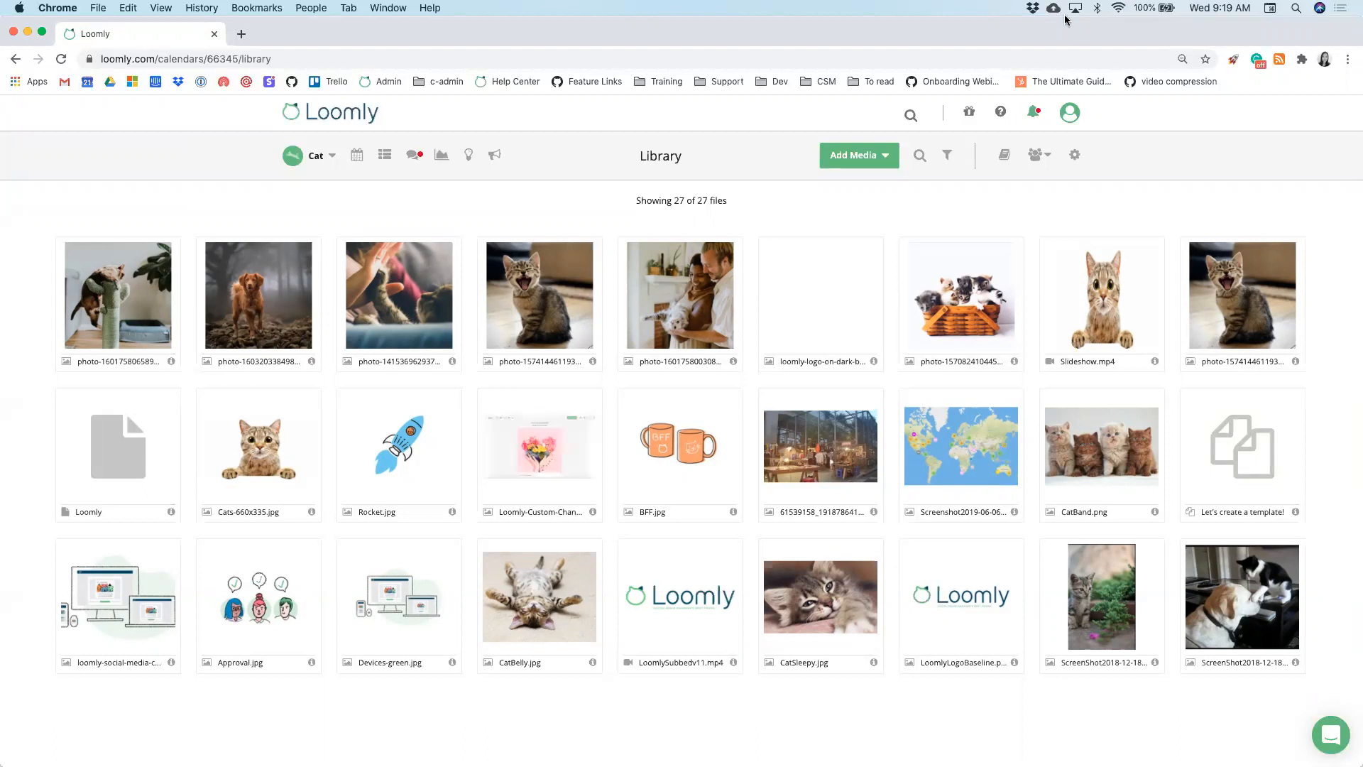
click(866, 160)
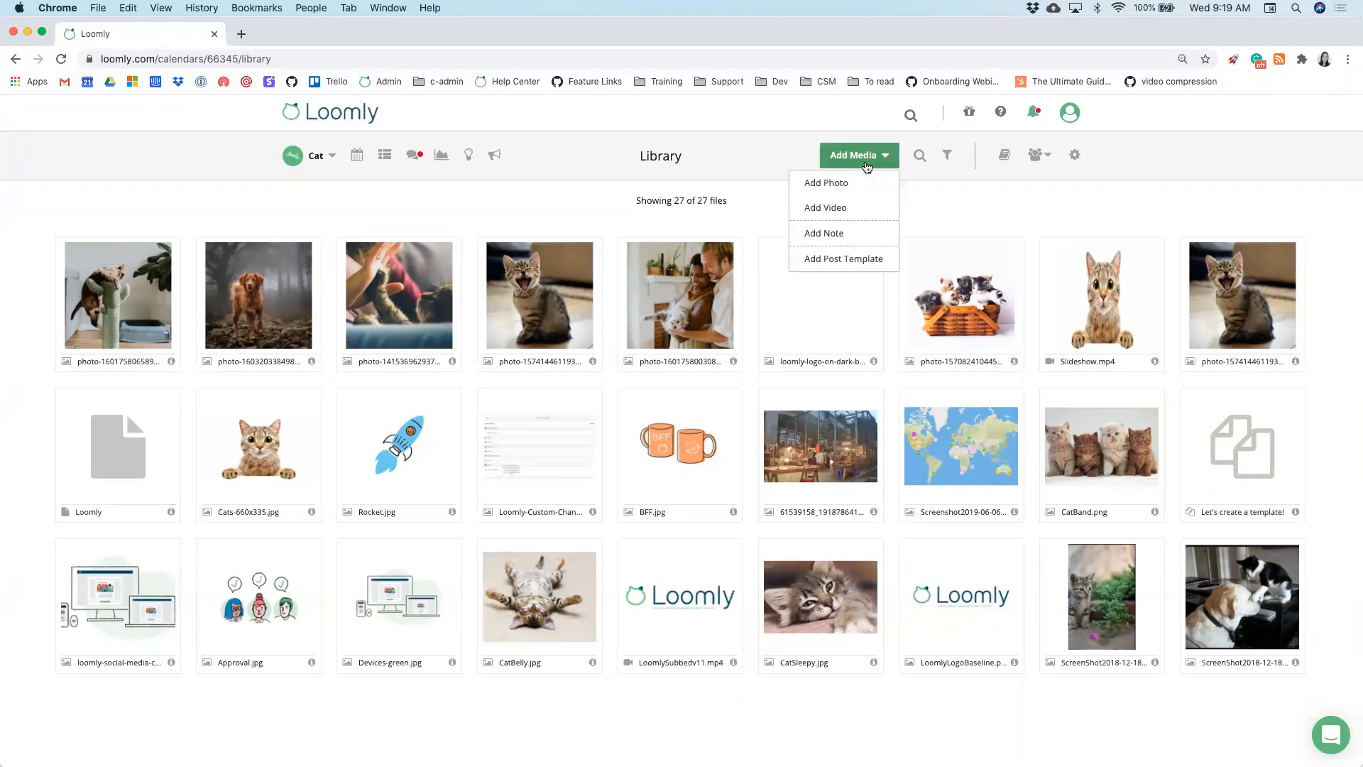
click(858, 235)
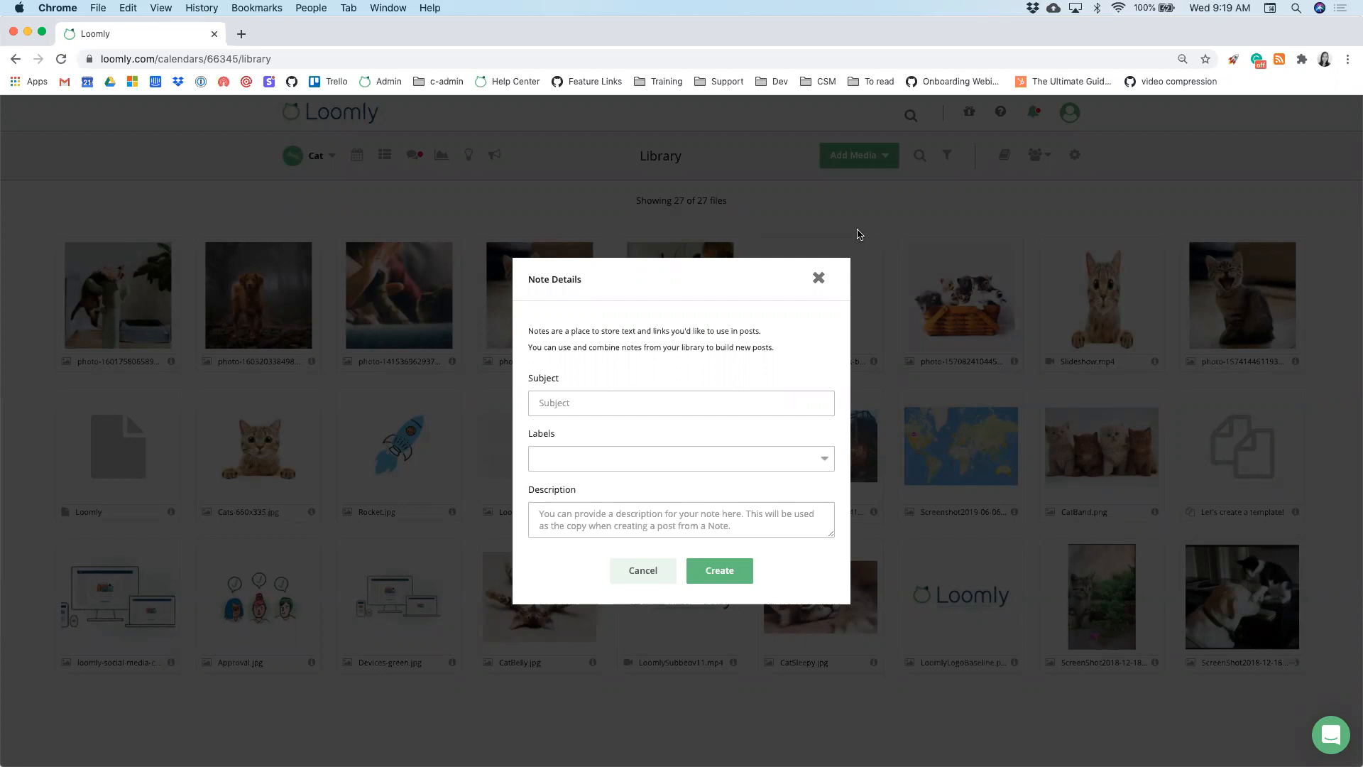
click(820, 281)
click(867, 163)
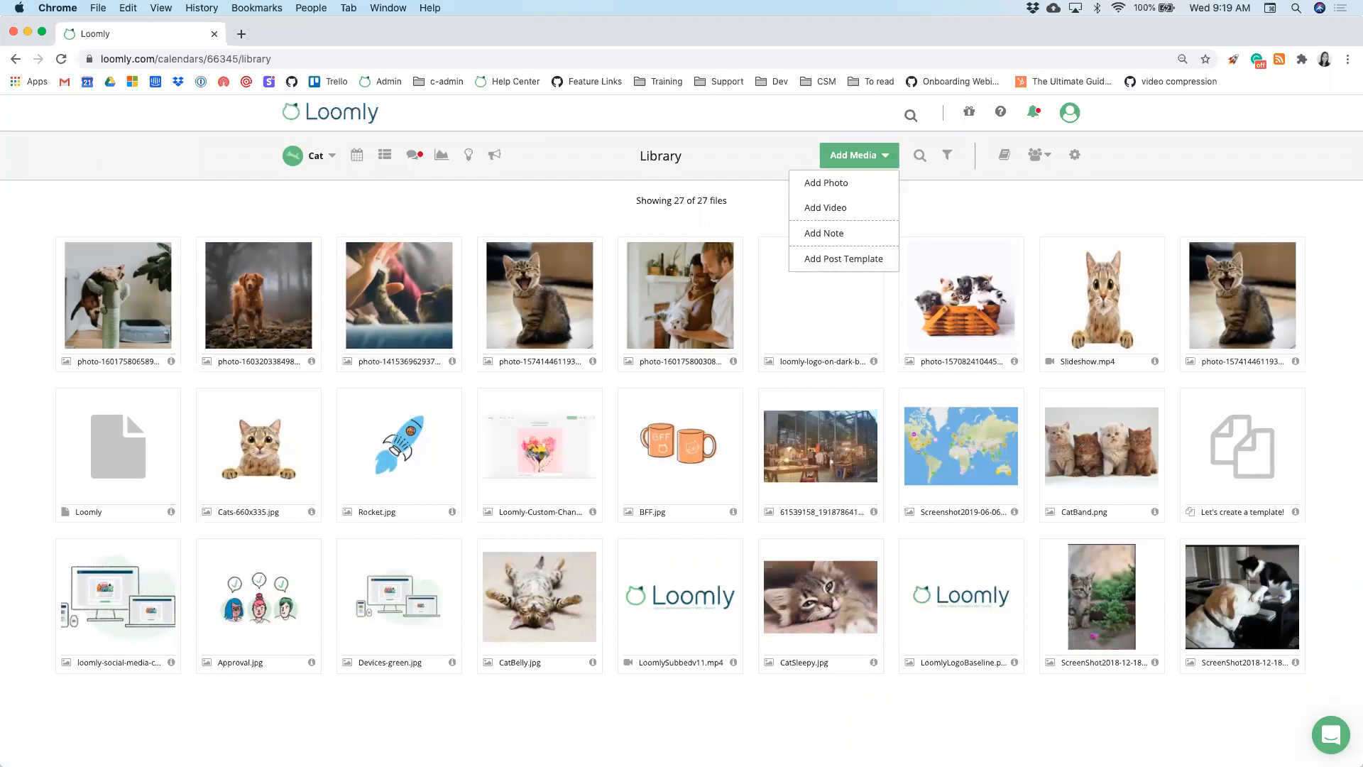
click(757, 387)
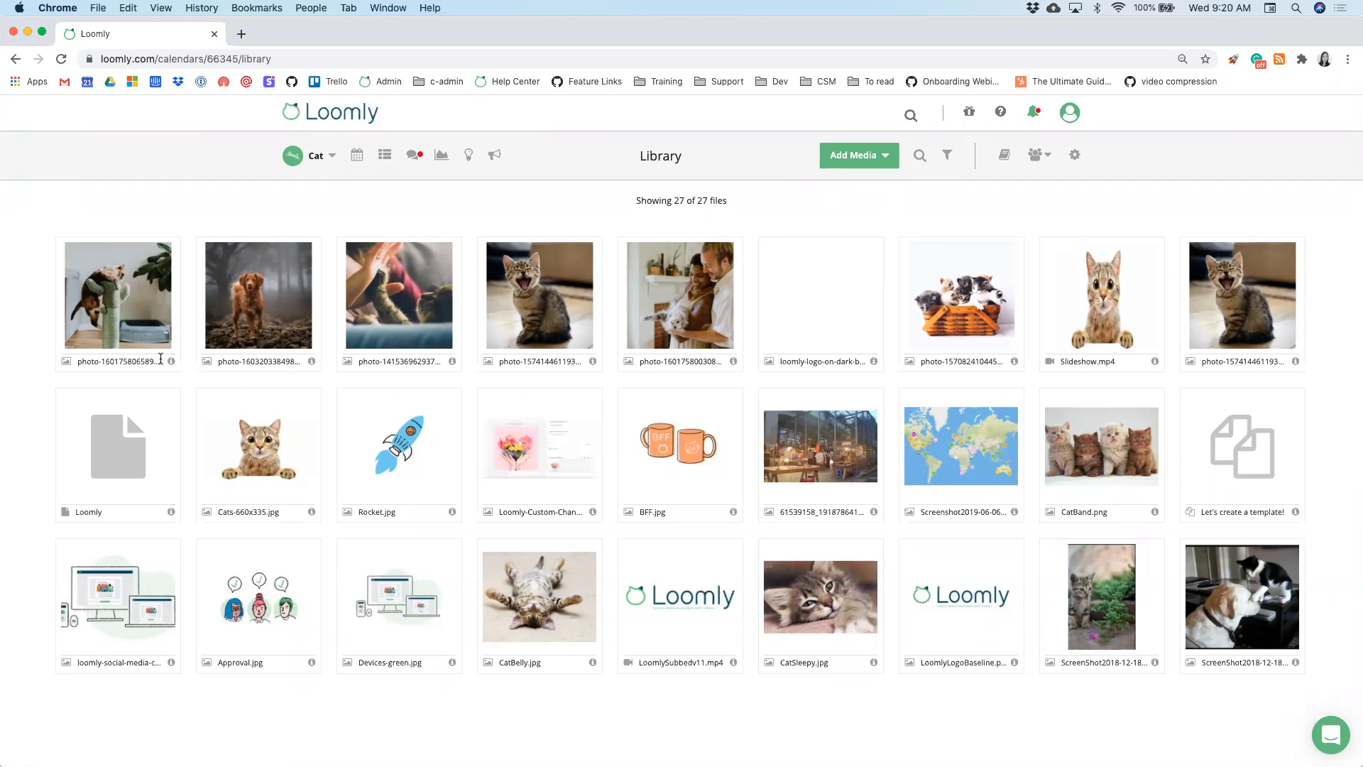
- Select the first four library photos, from the cat-on-scratching-post to the yawning kitten
click(134, 330)
click(259, 313)
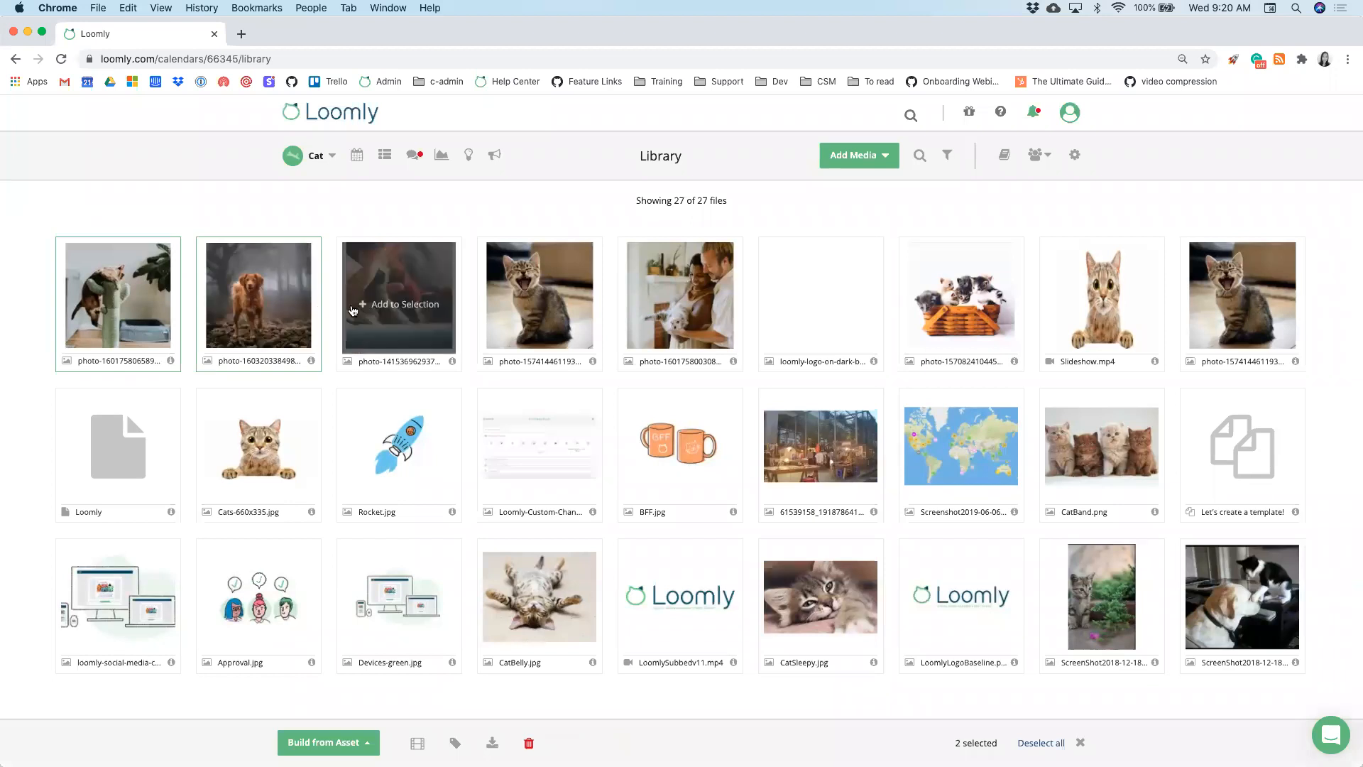
click(378, 310)
click(533, 297)
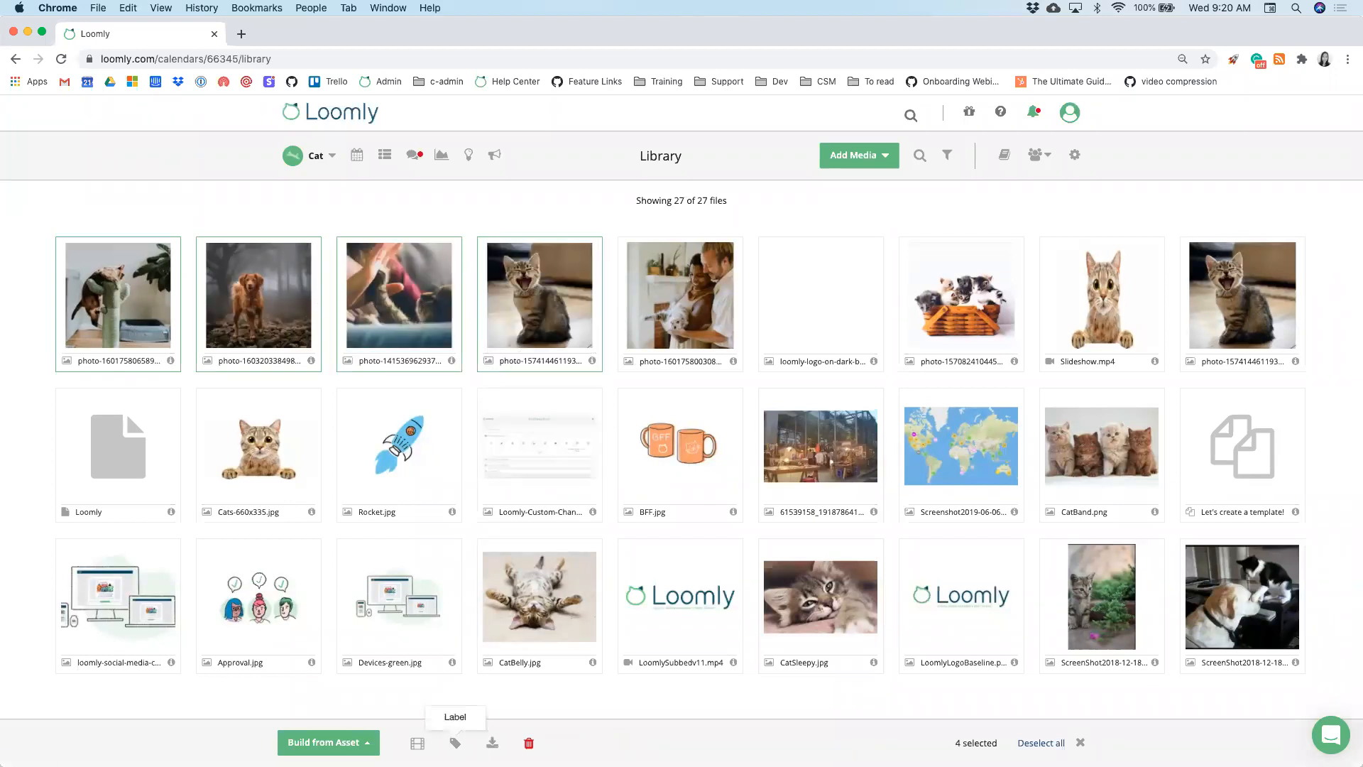
- Apply the Cats label to all four selected photos
click(455, 744)
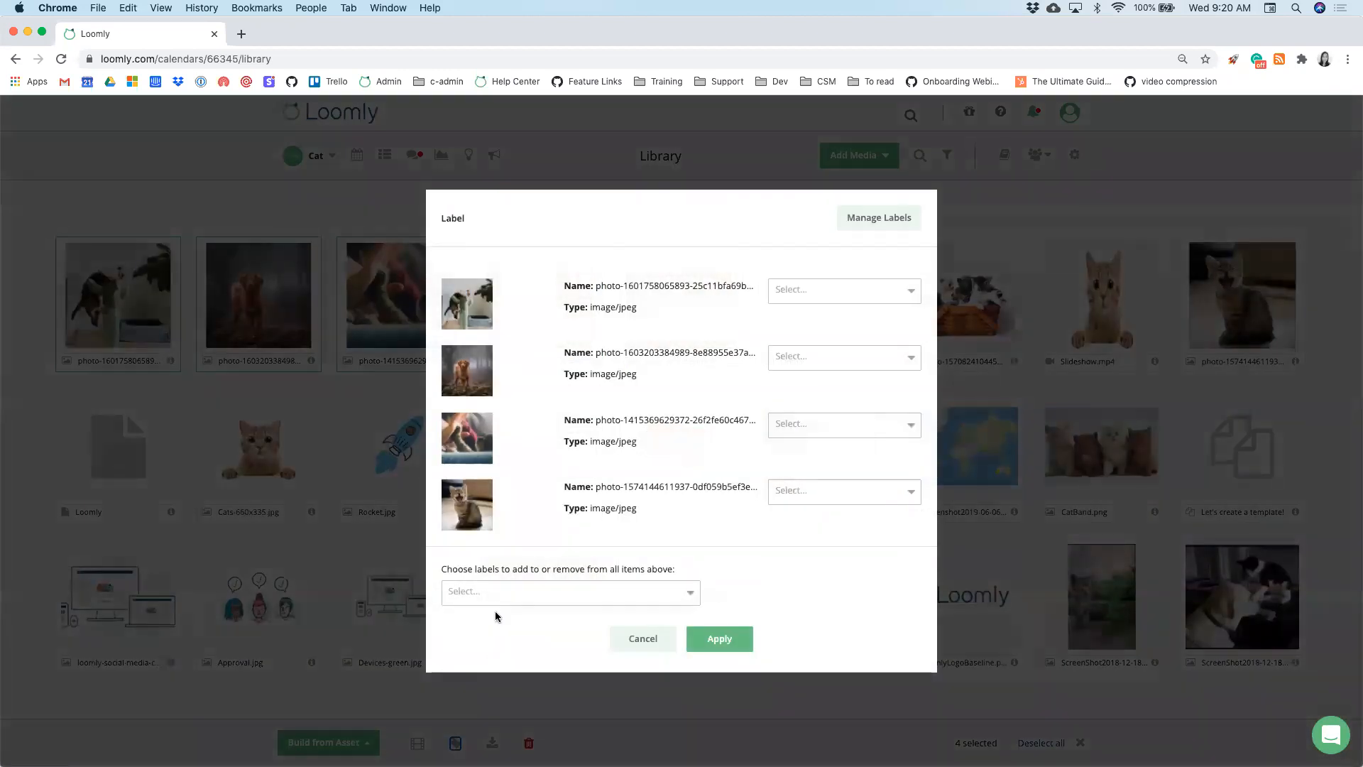
click(522, 584)
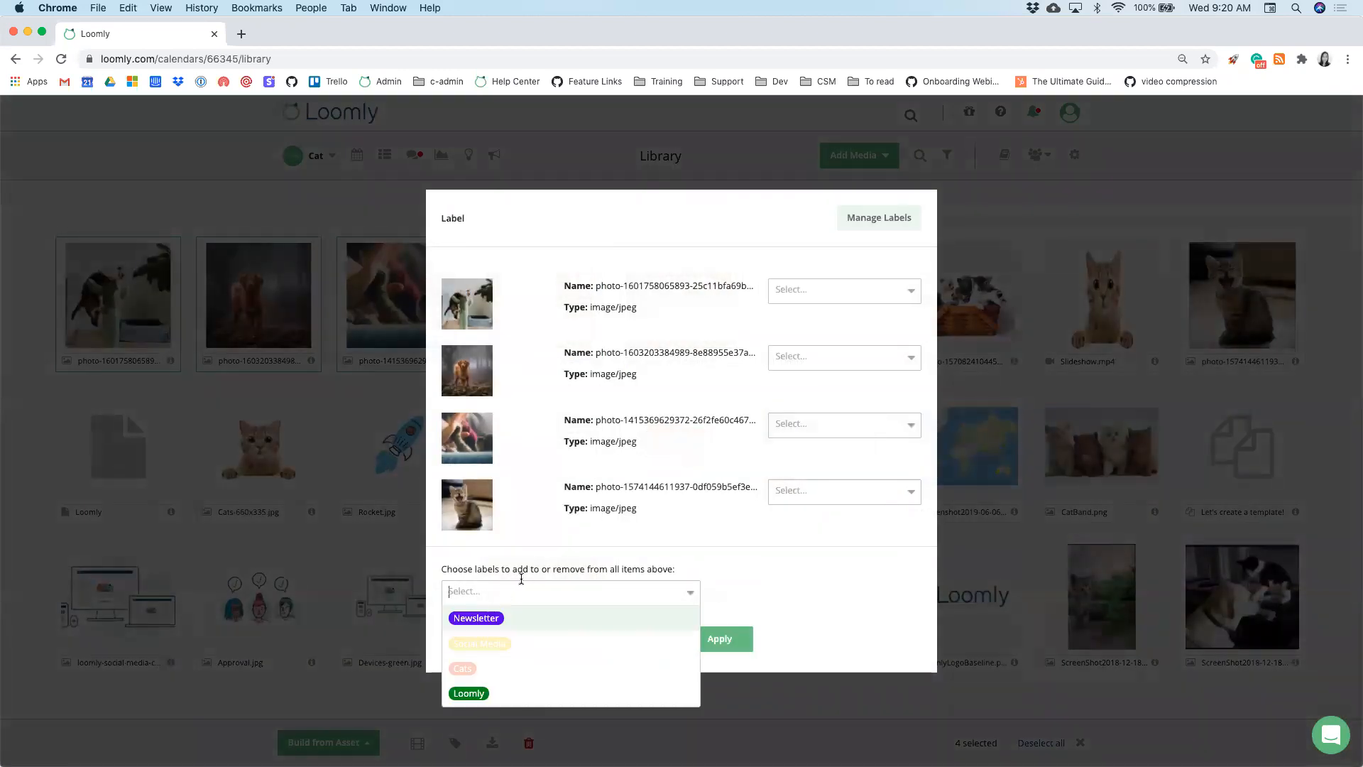
click(509, 669)
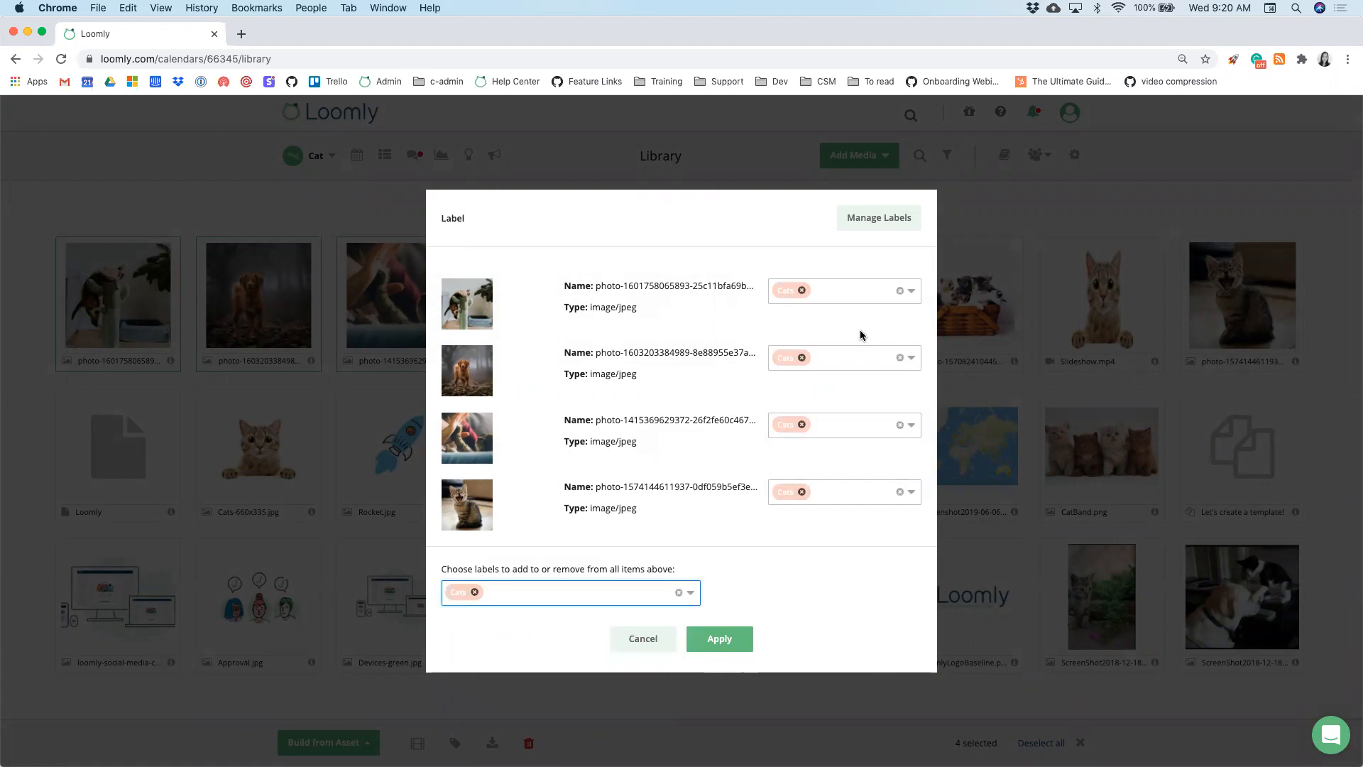
click(801, 358)
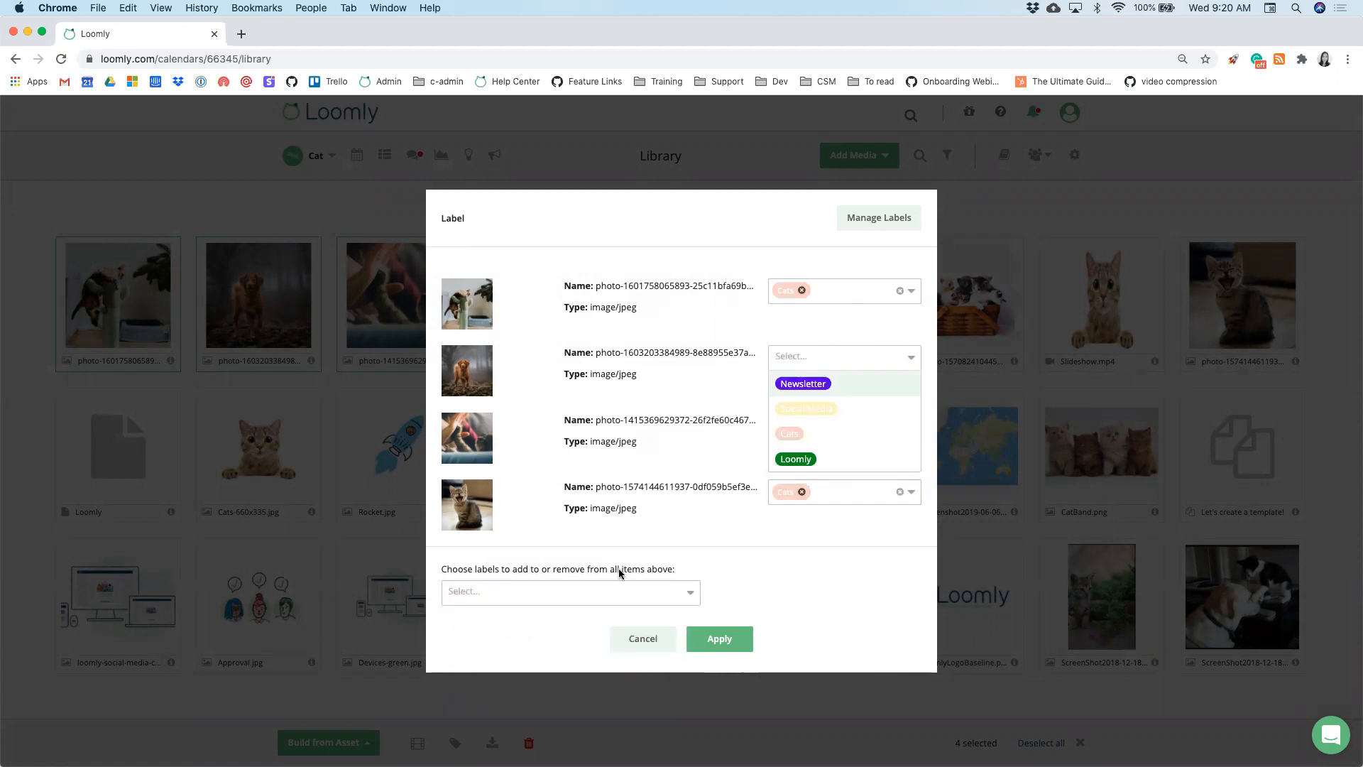
click(616, 592)
click(602, 667)
click(723, 637)
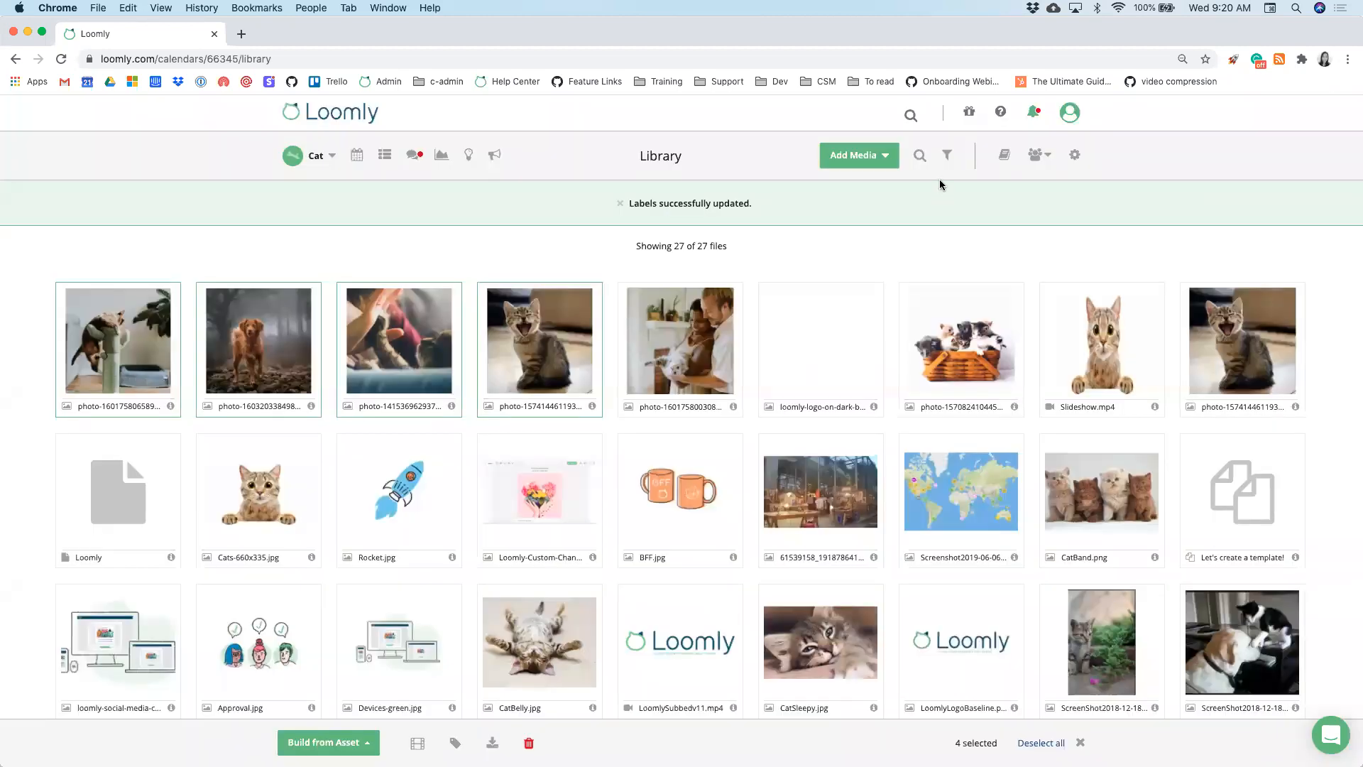
click(946, 158)
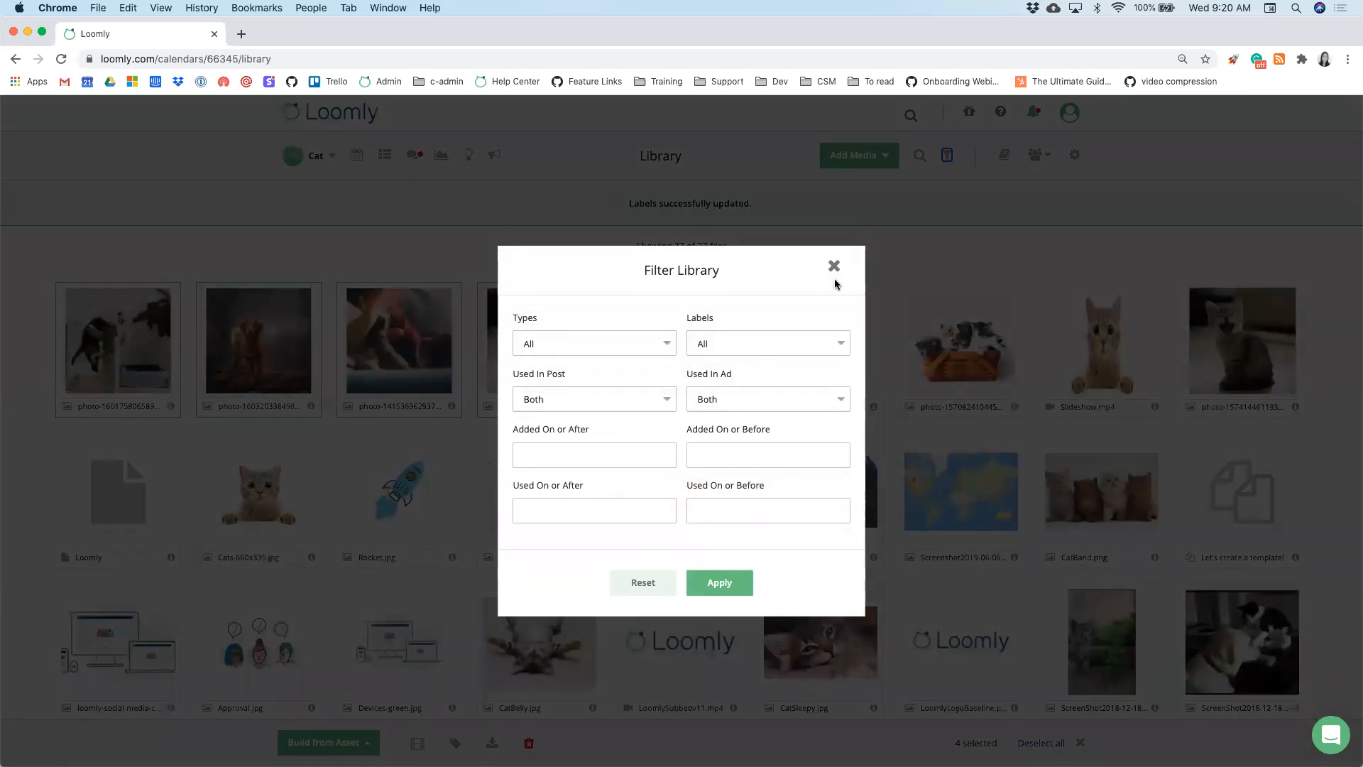
click(797, 344)
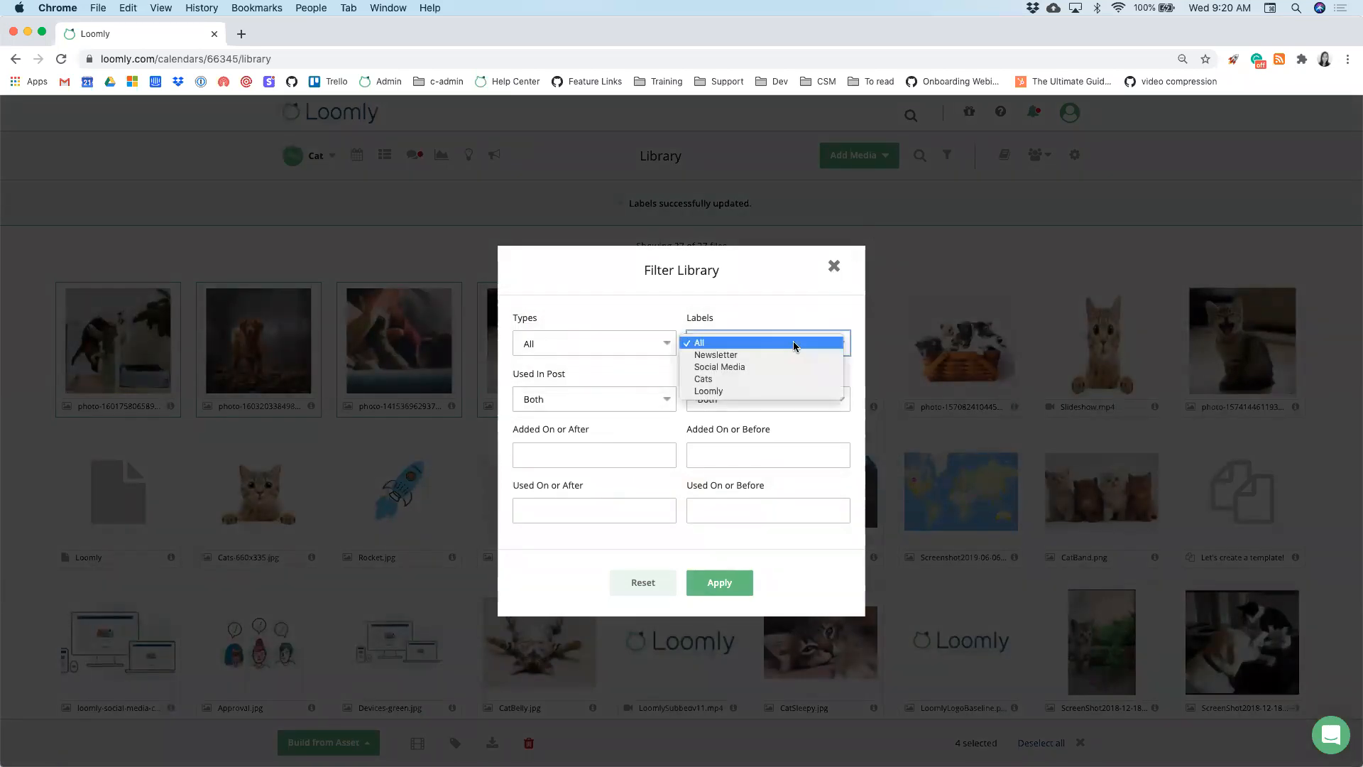
click(834, 267)
click(835, 267)
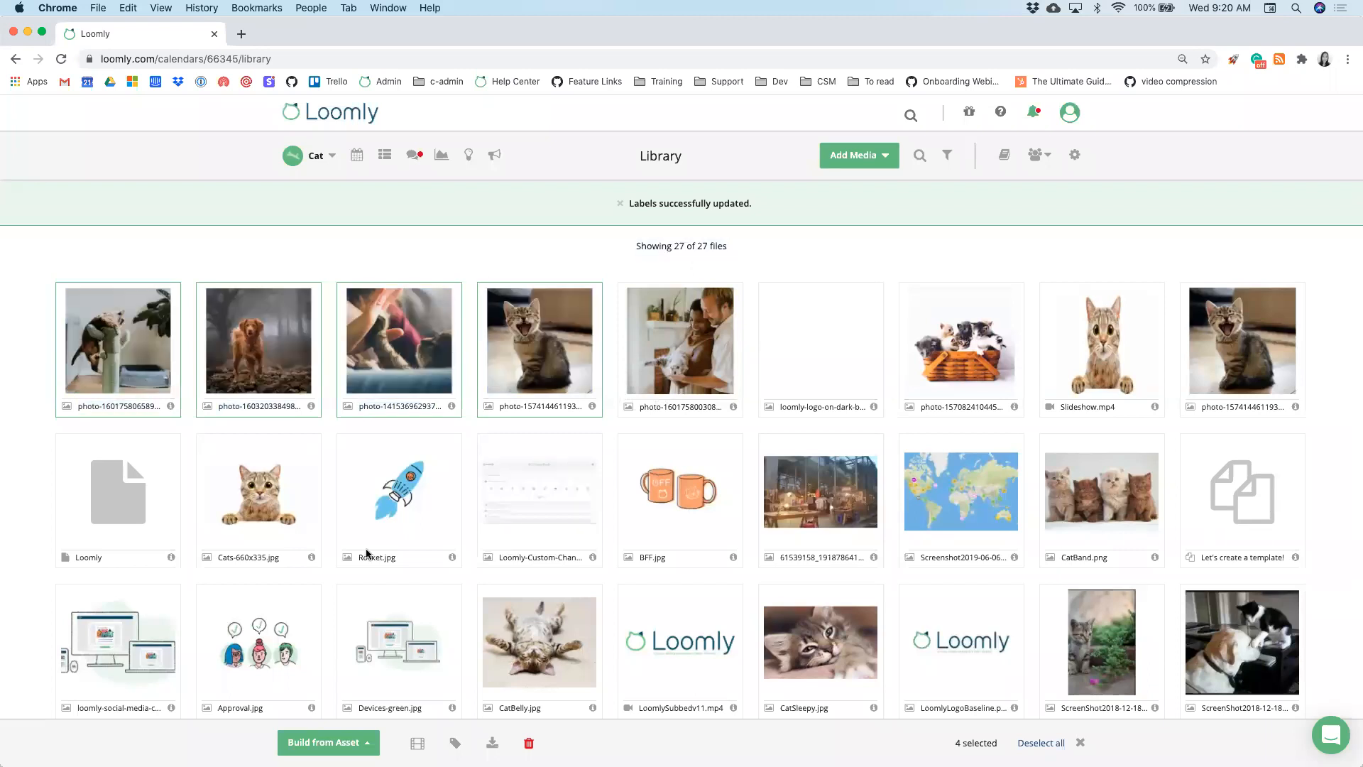
click(323, 741)
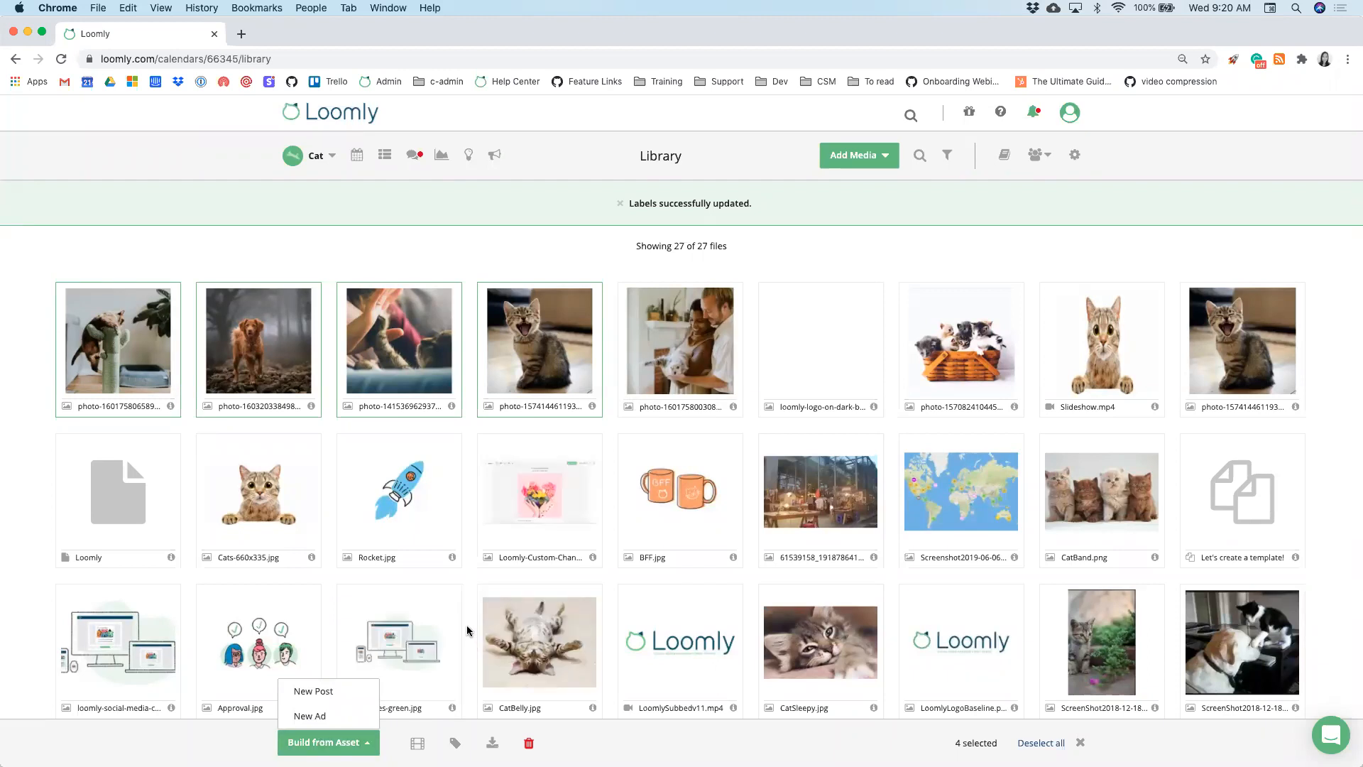
scroll(465, 629, down, 1)
click(463, 560)
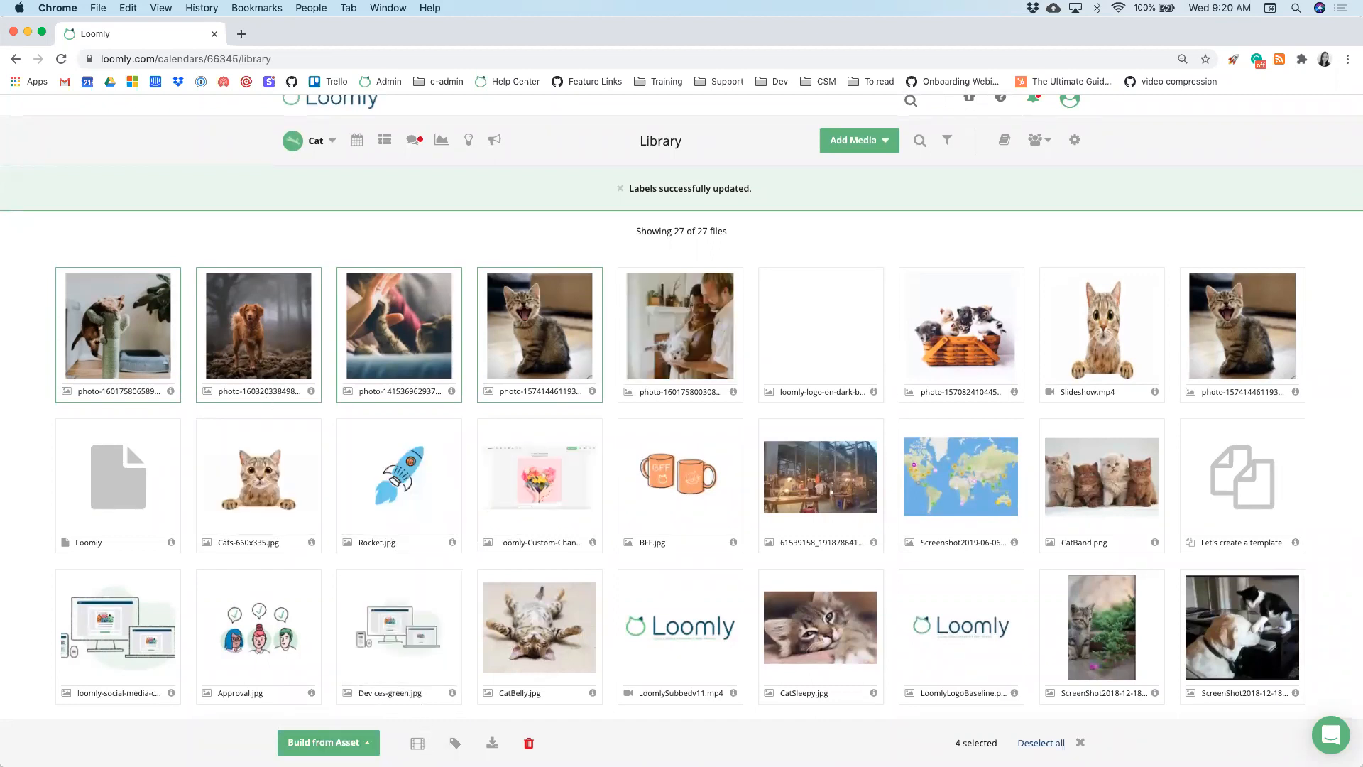
- Narrow the selection to the cat-on-scratching-post photo and copy its asset URL
click(418, 744)
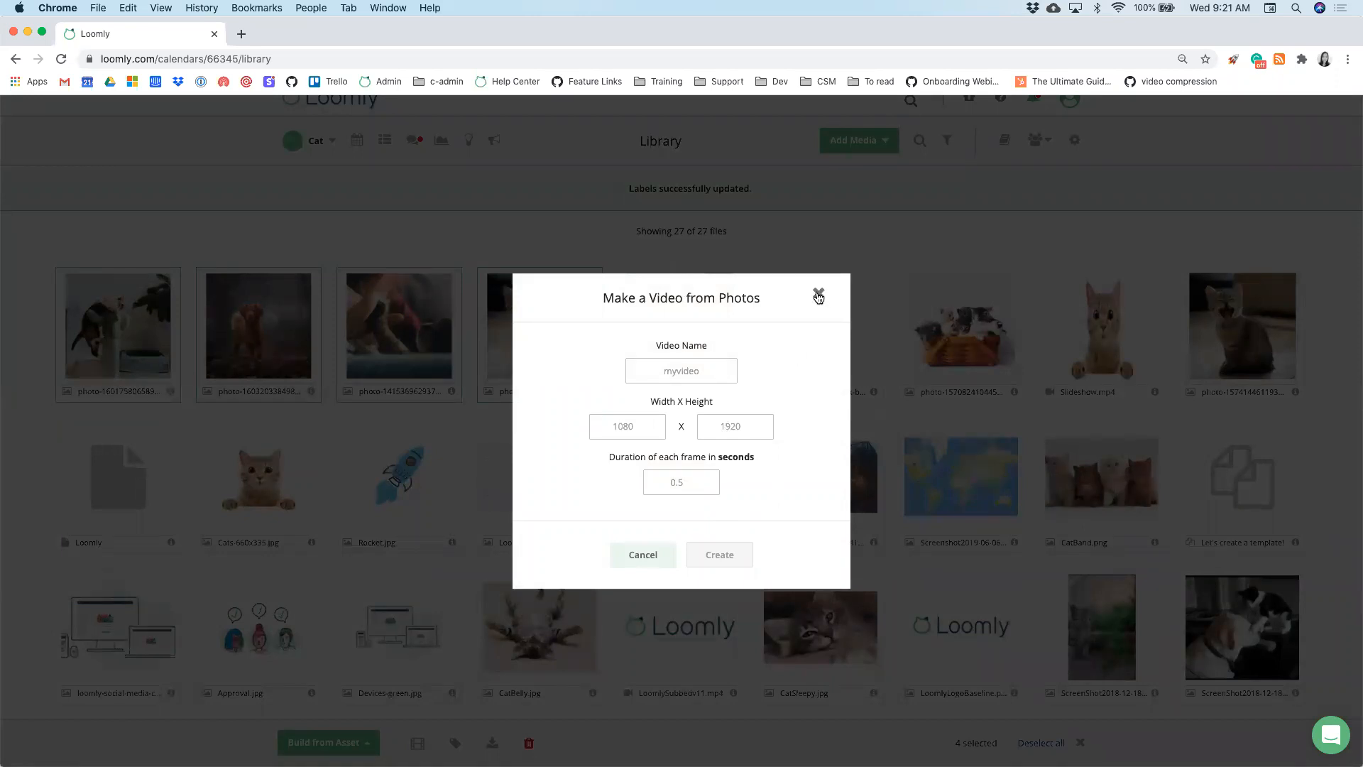
click(818, 297)
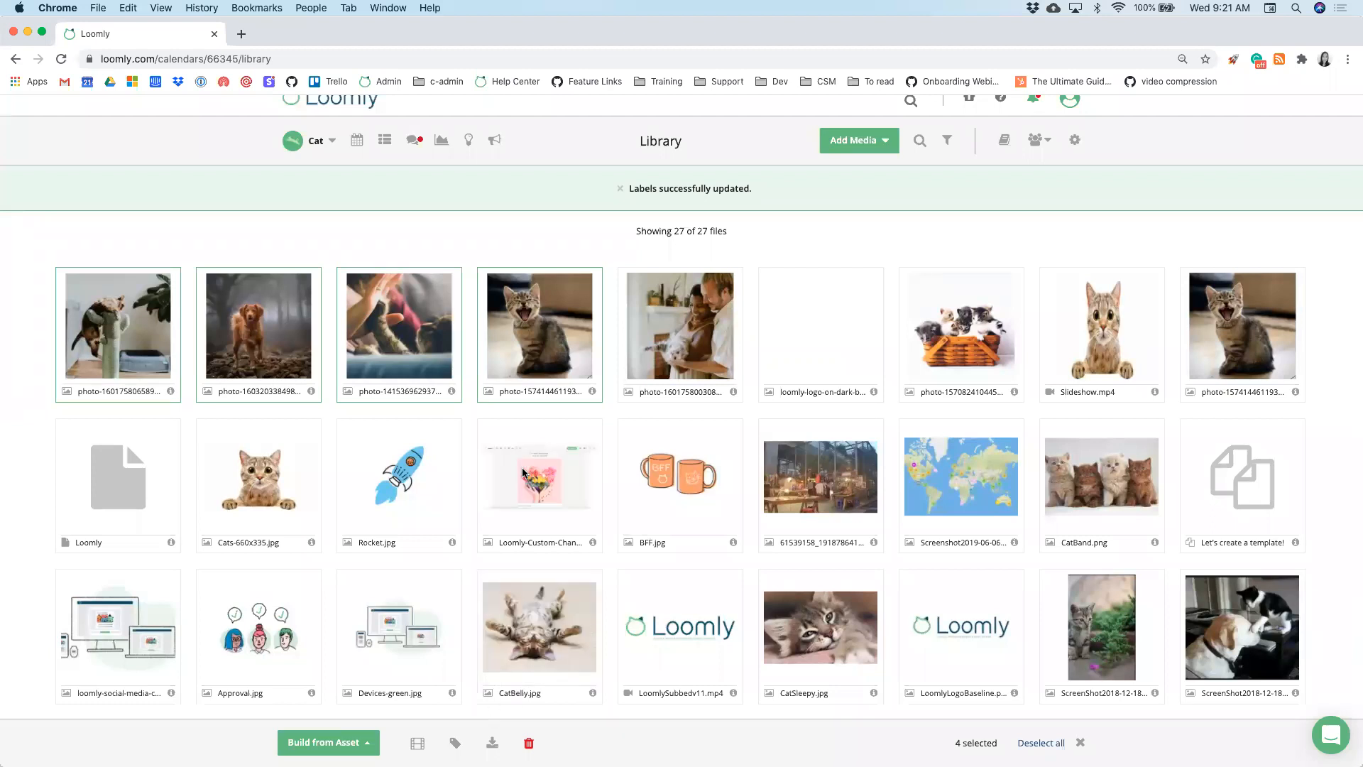
click(539, 334)
click(401, 337)
click(291, 355)
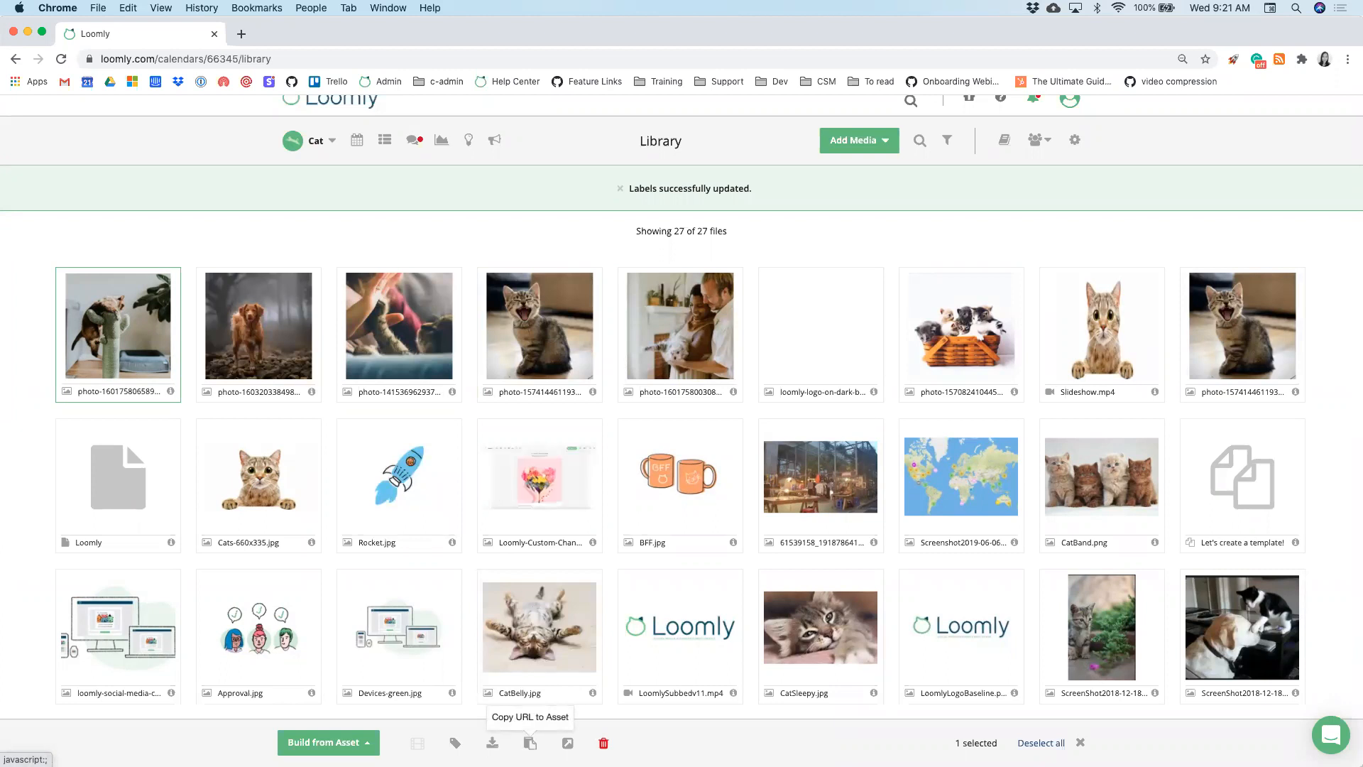
click(531, 743)
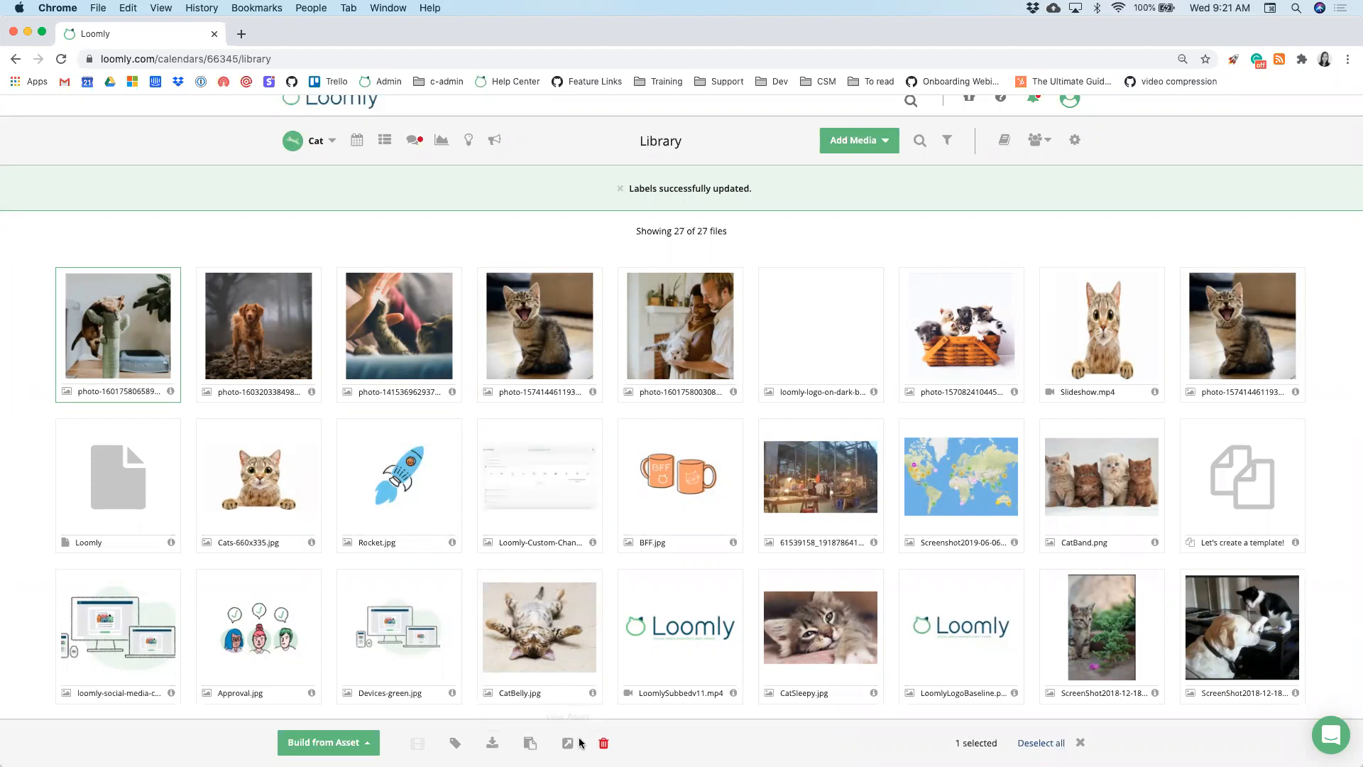
- Open the cat-on-scratching-post photo's asset detail page and browse its actions
click(568, 744)
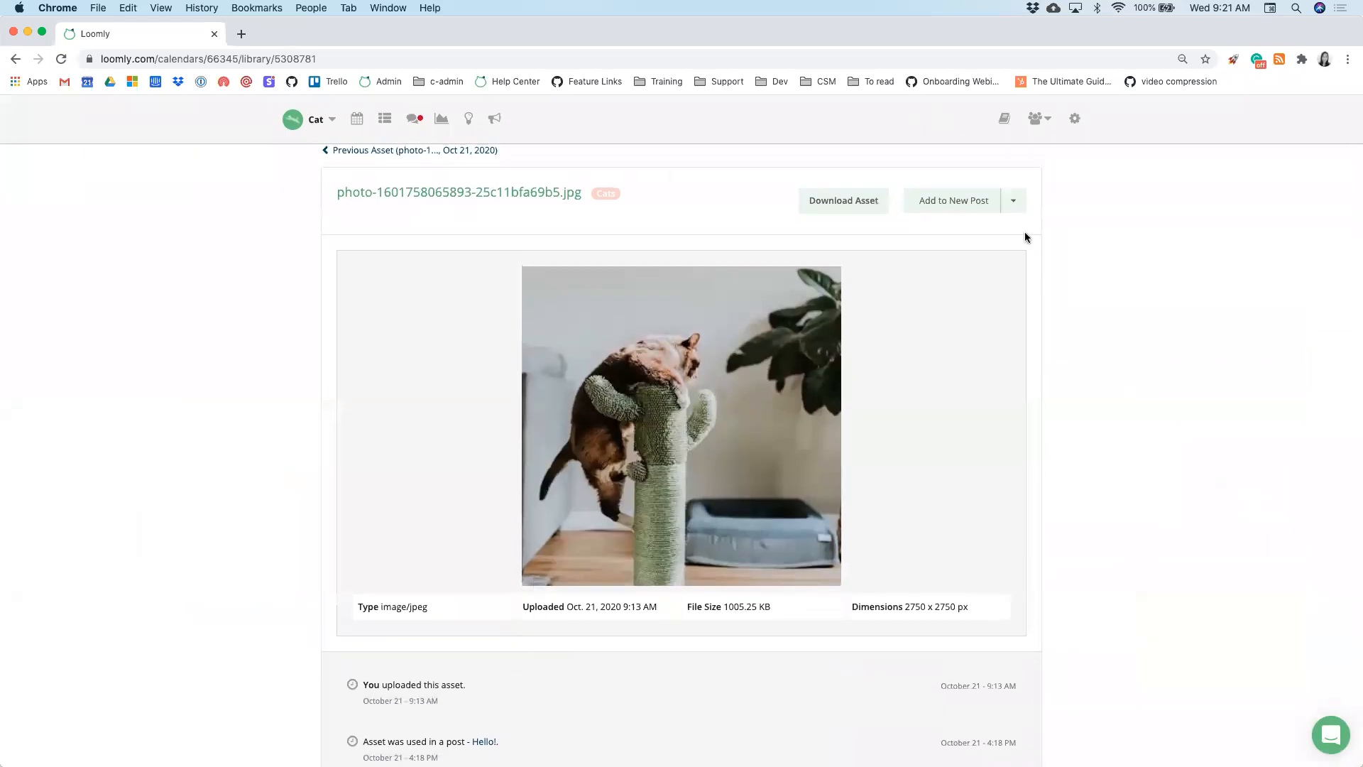
click(1019, 202)
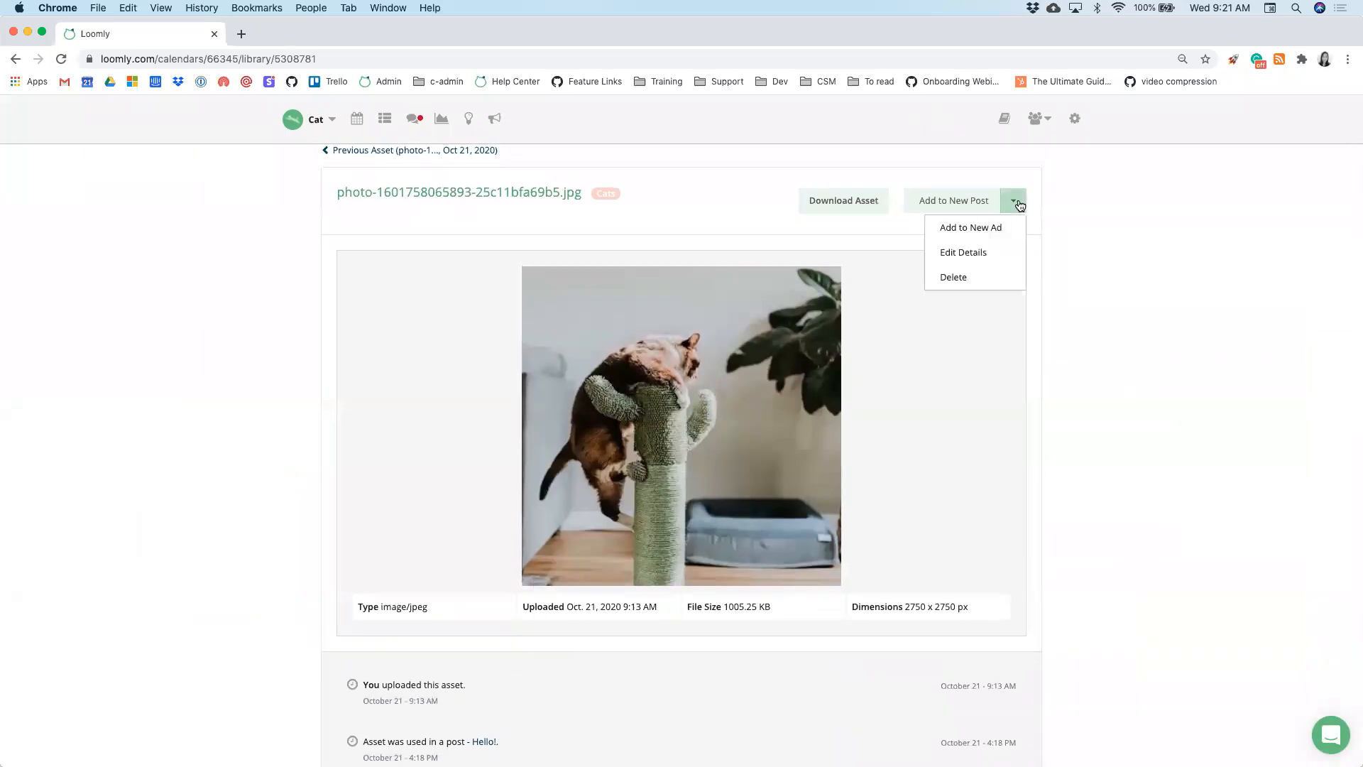
click(1071, 203)
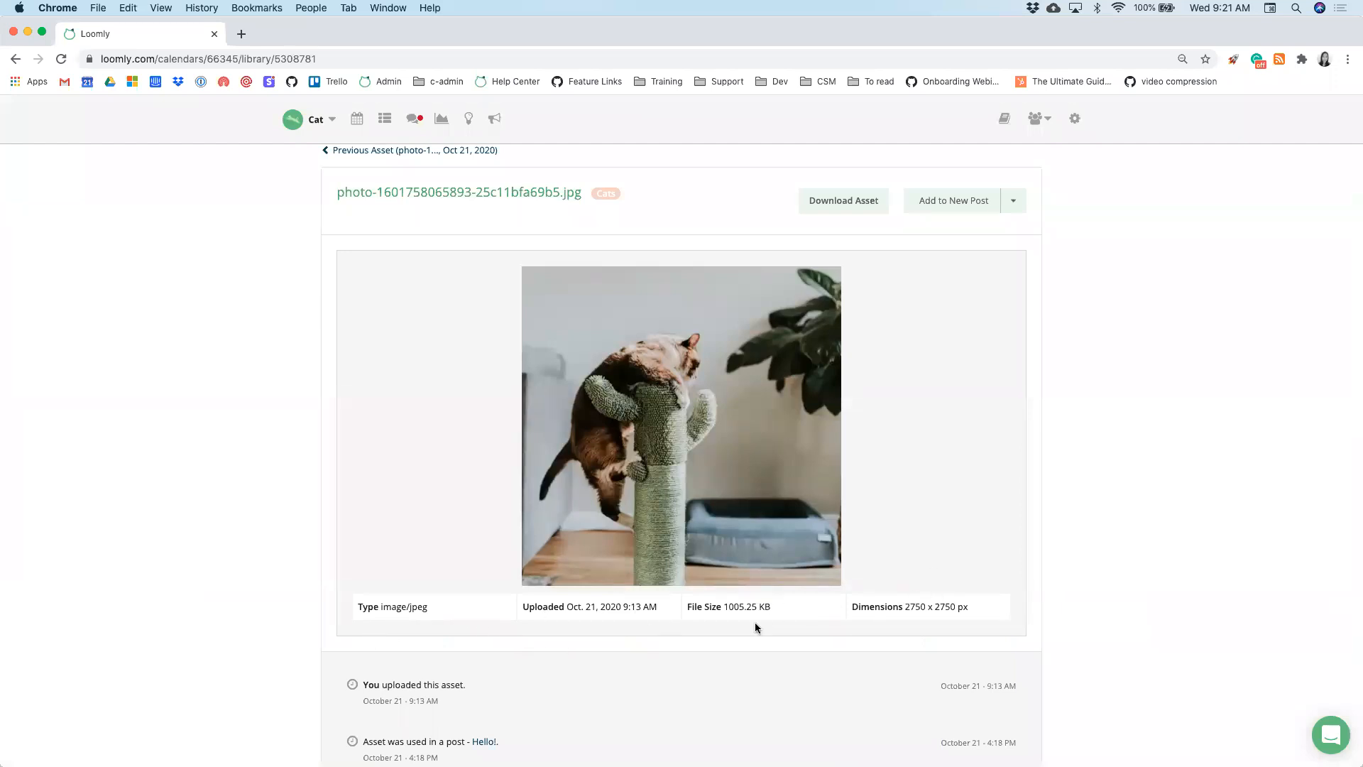
scroll(879, 622, down, 2)
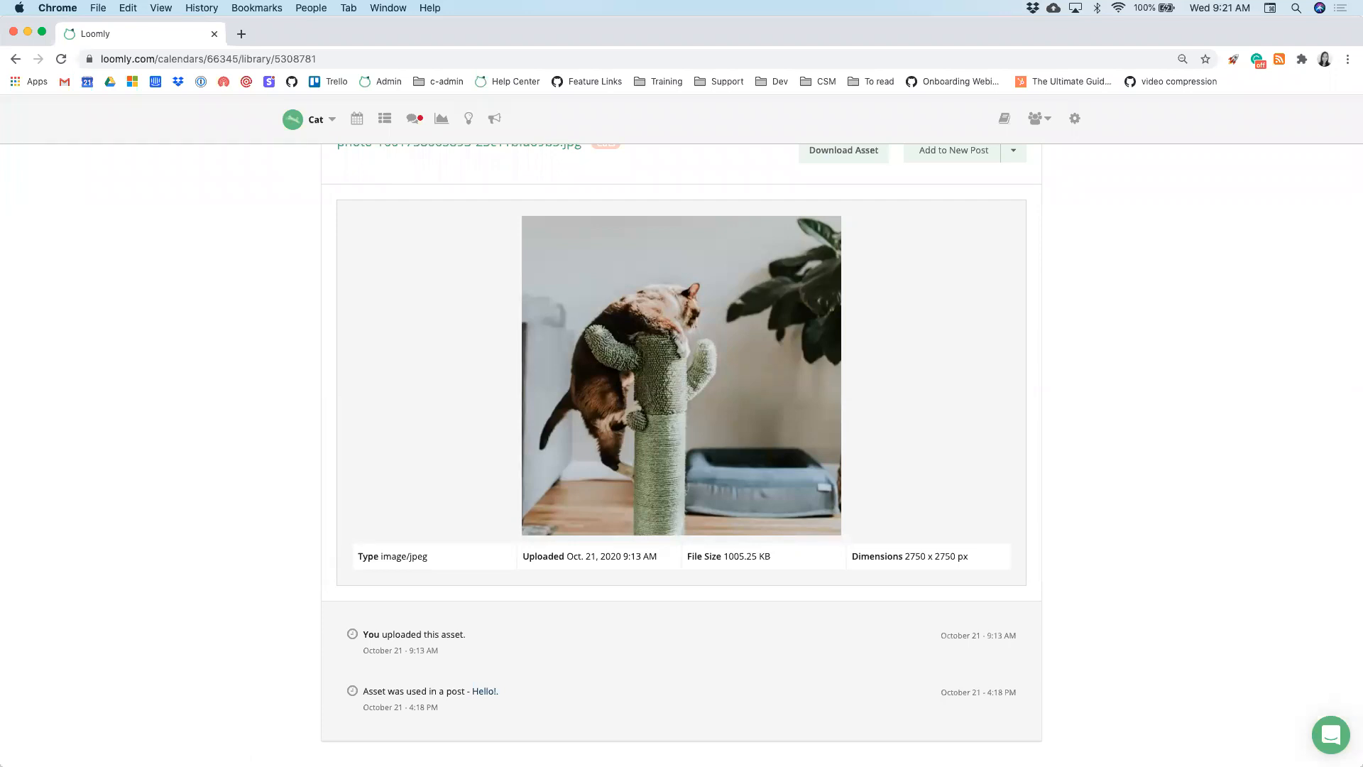
- Switch to the presentation and advance to the '2 Collaboration' slide
key(ctrl+Up)
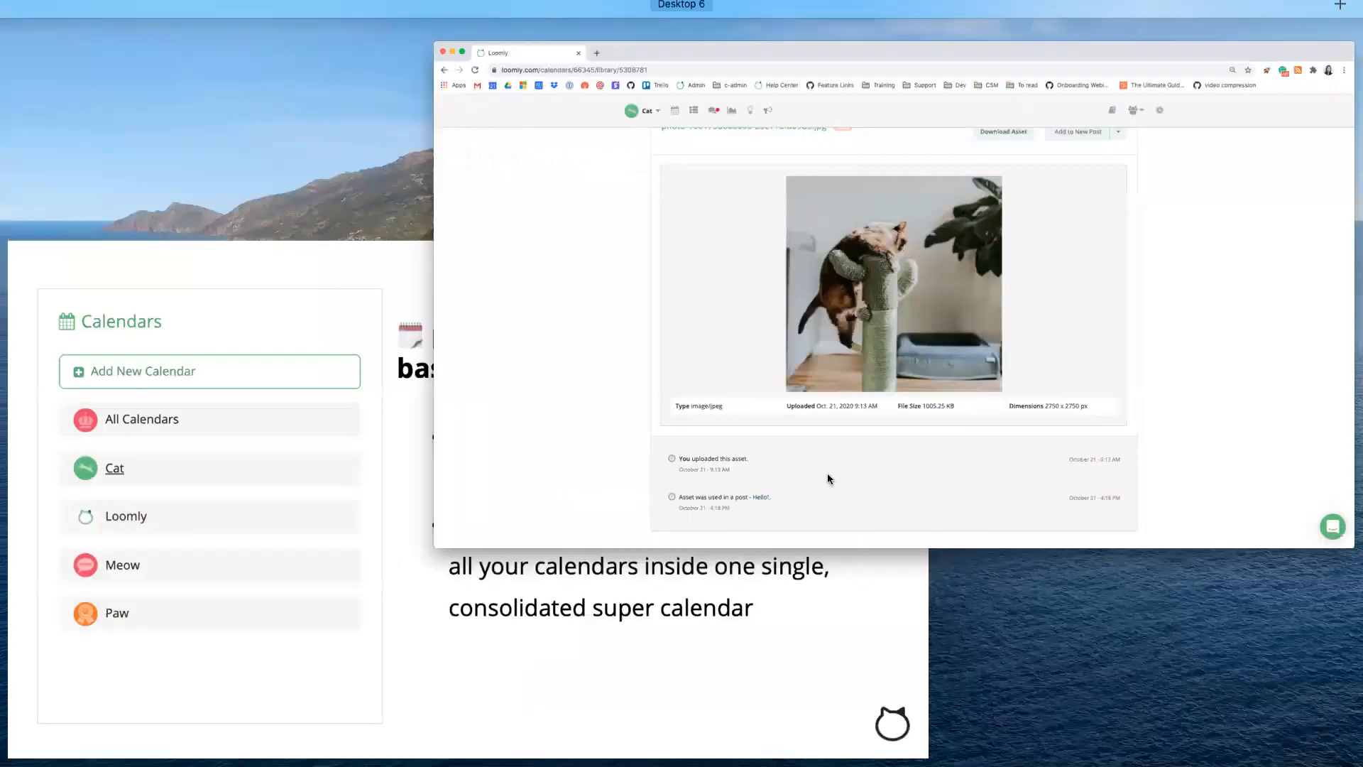
click(664, 583)
key(Right)
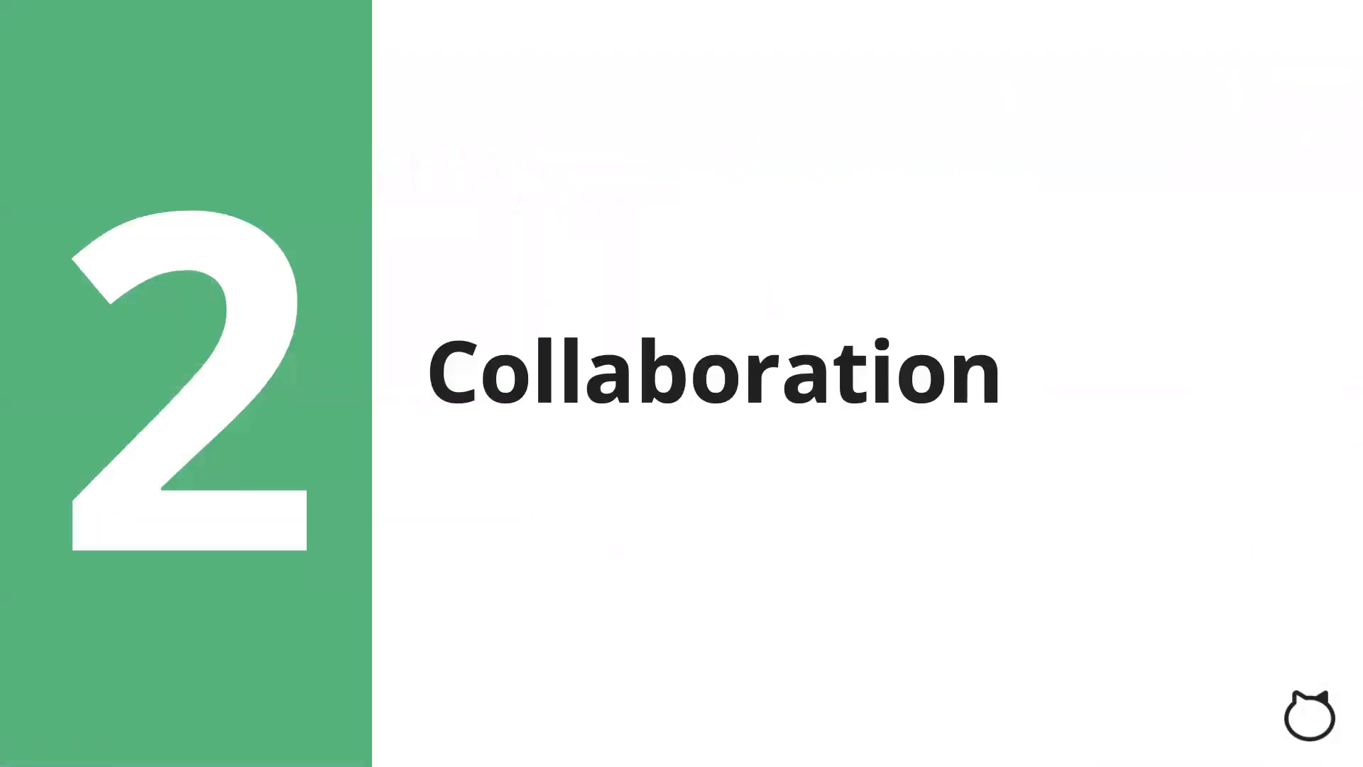
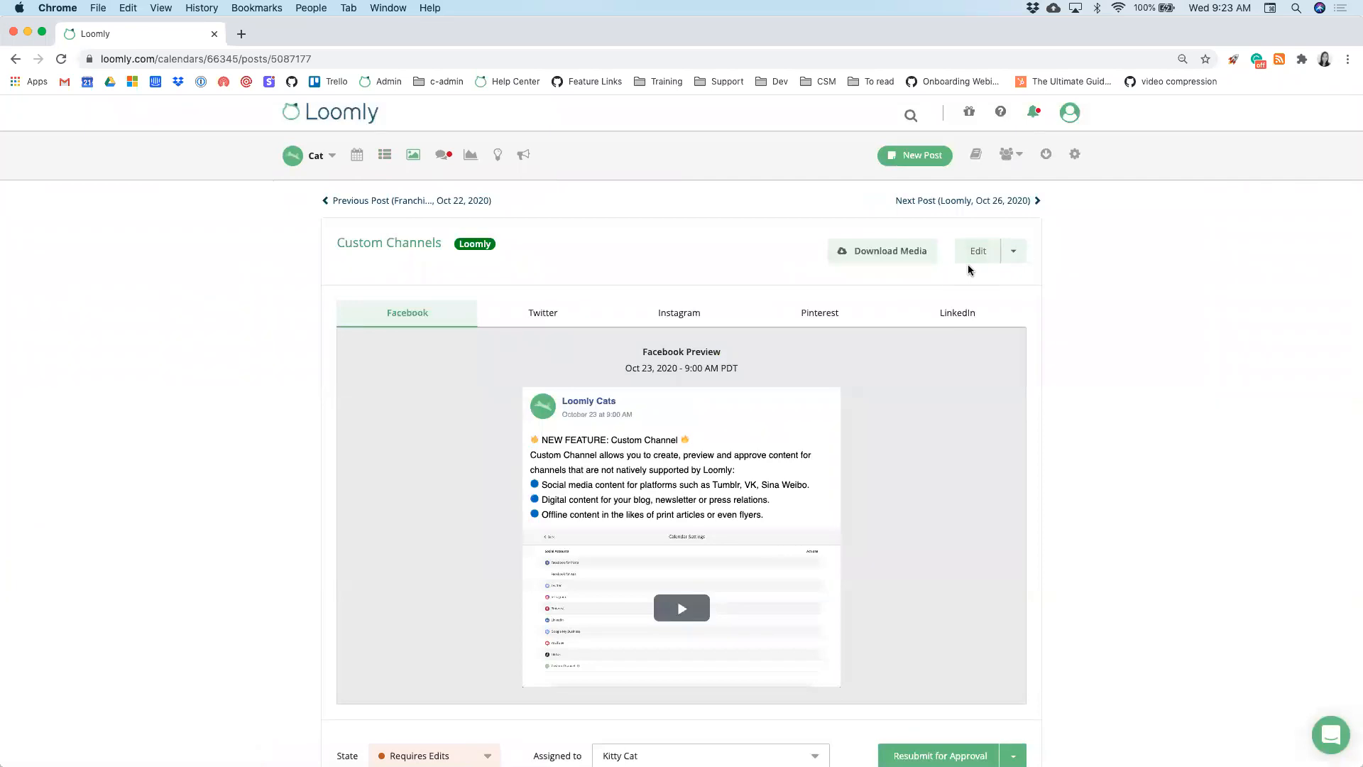
- Set the Custom Channels post's state to Pending Approval
click(1013, 256)
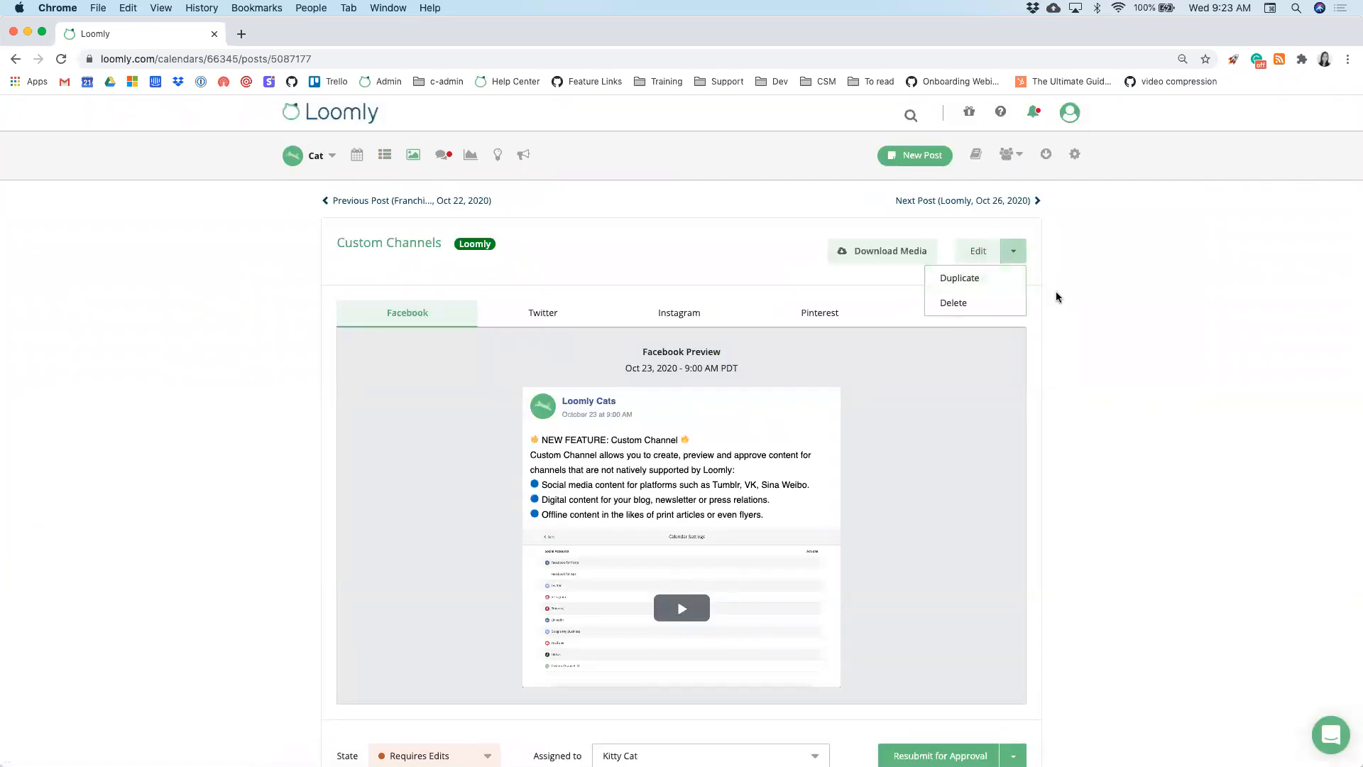
click(1079, 303)
scroll(905, 428, down, 1)
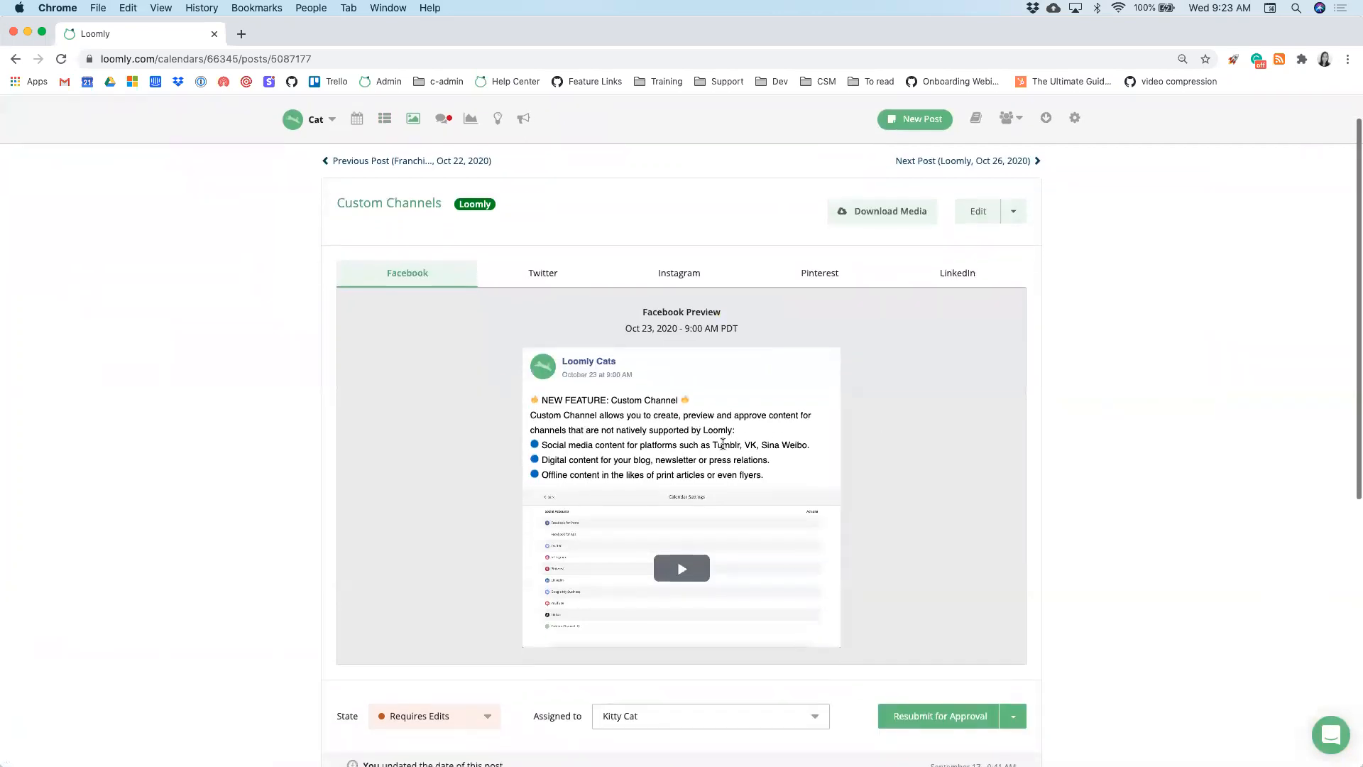
scroll(515, 402, down, 1)
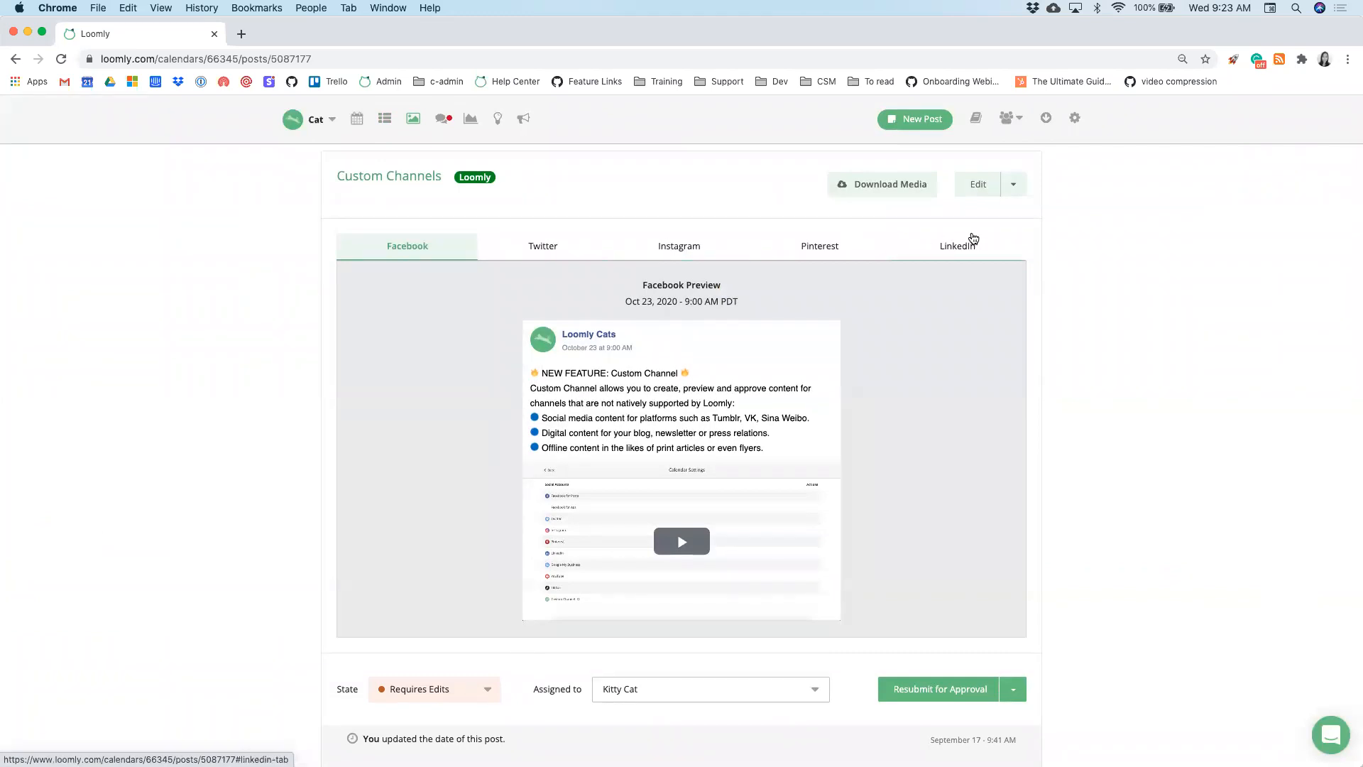
scroll(1063, 244, down, 3)
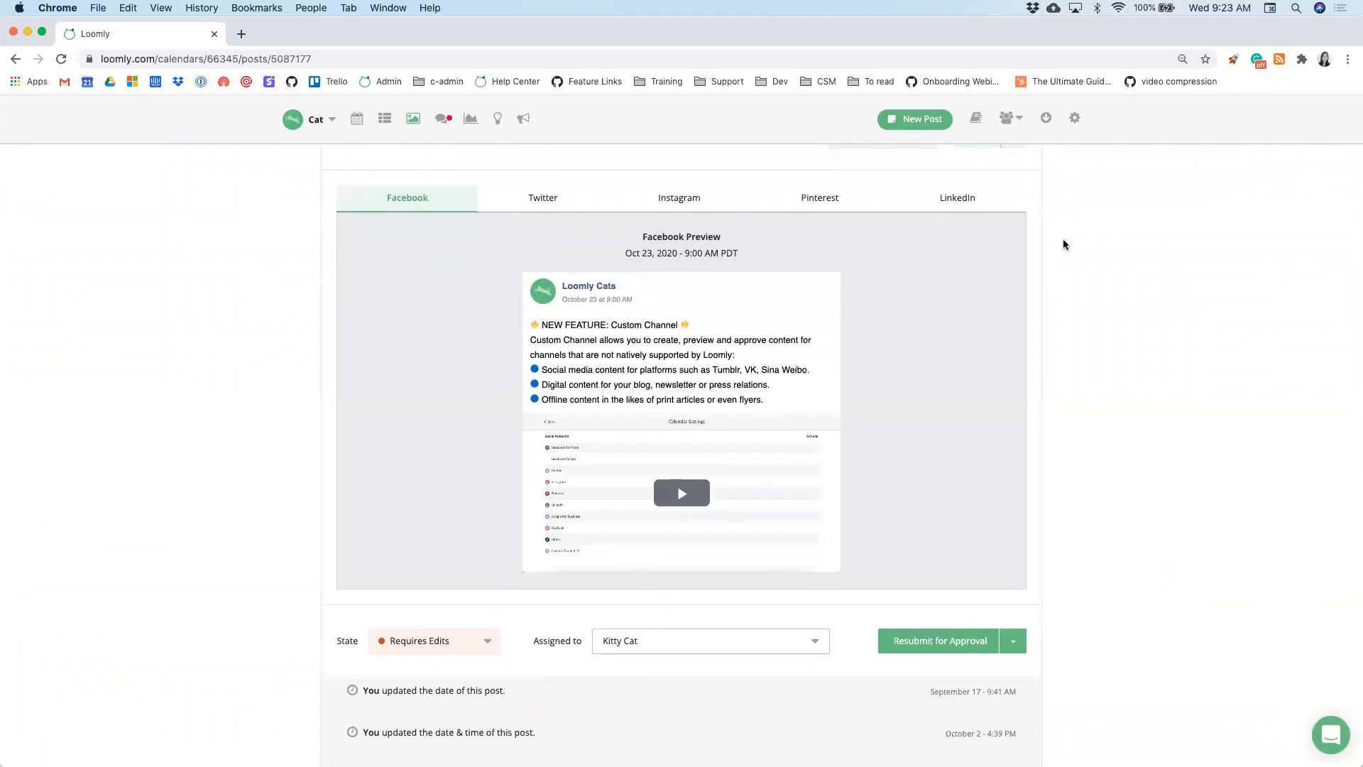
scroll(1063, 243, down, 2)
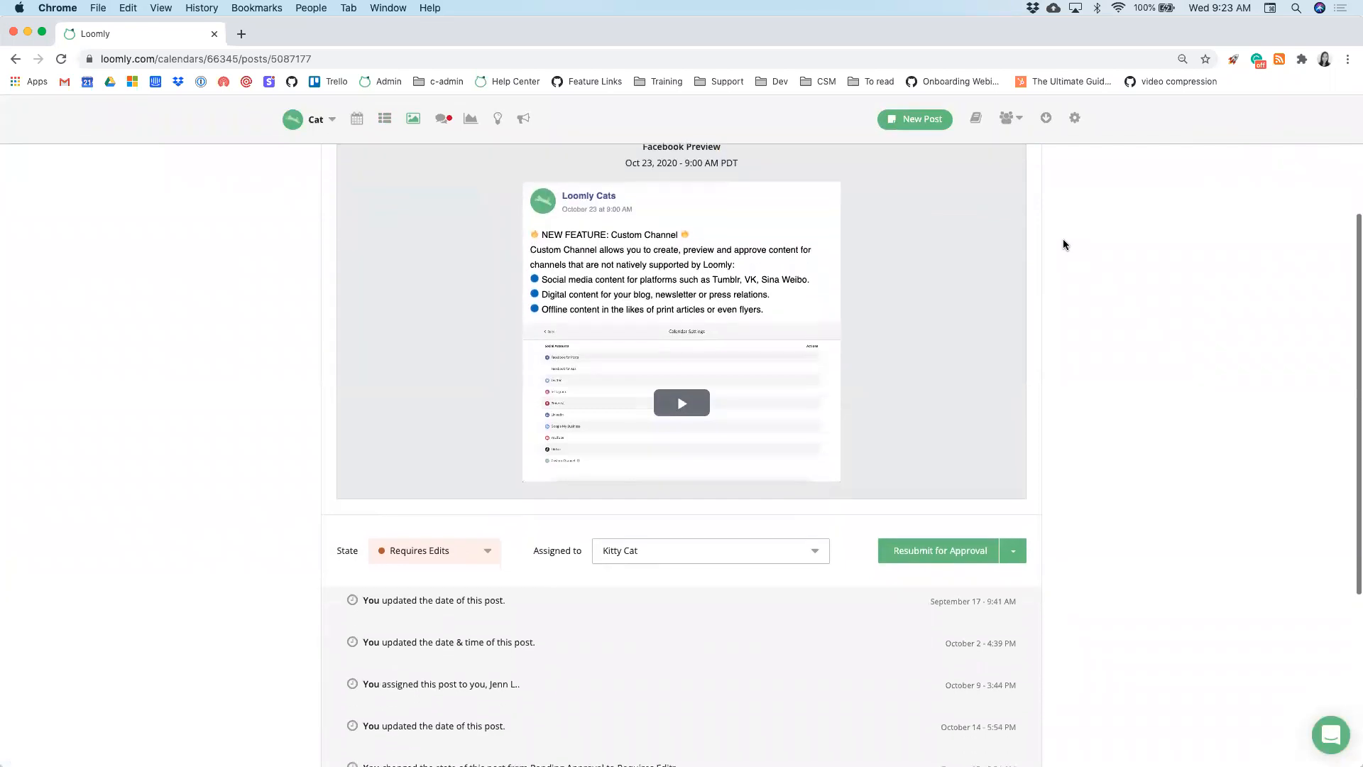
scroll(1063, 241, down, 1)
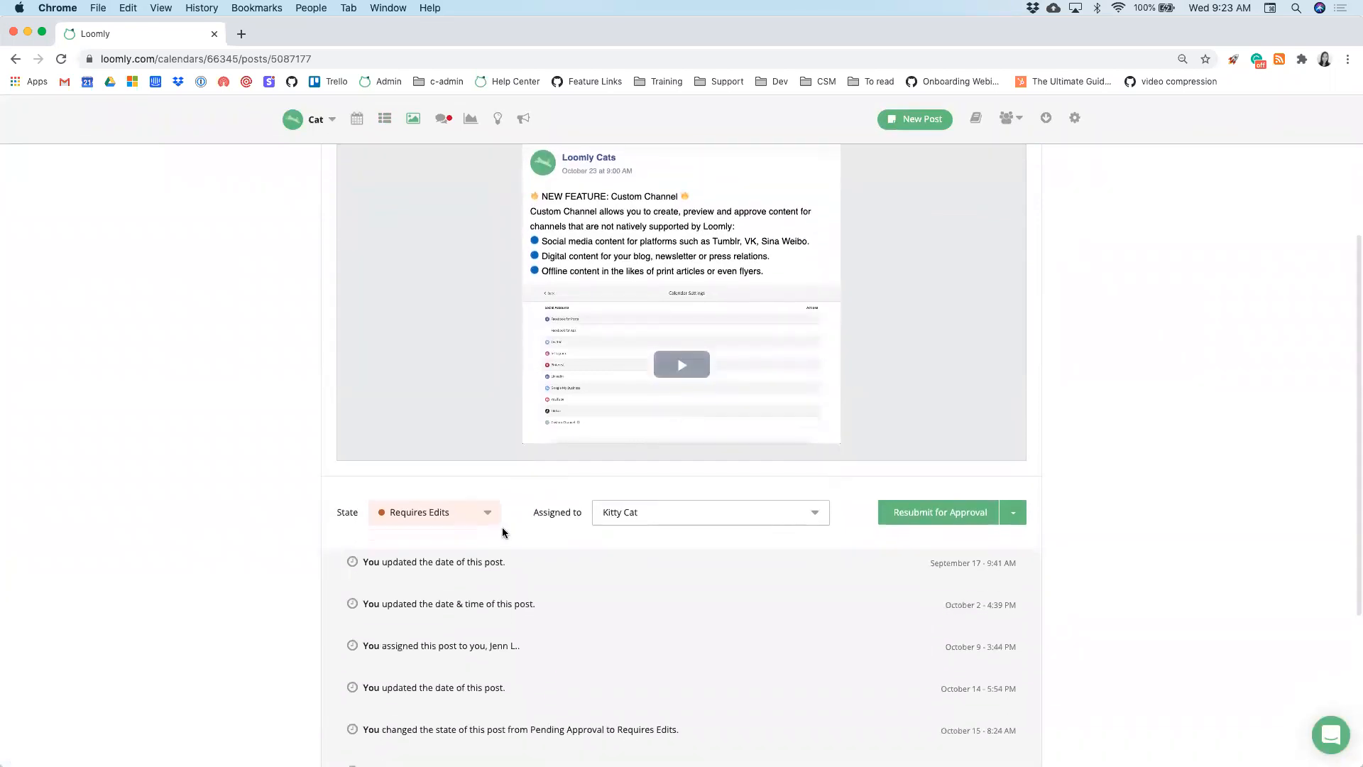
click(475, 524)
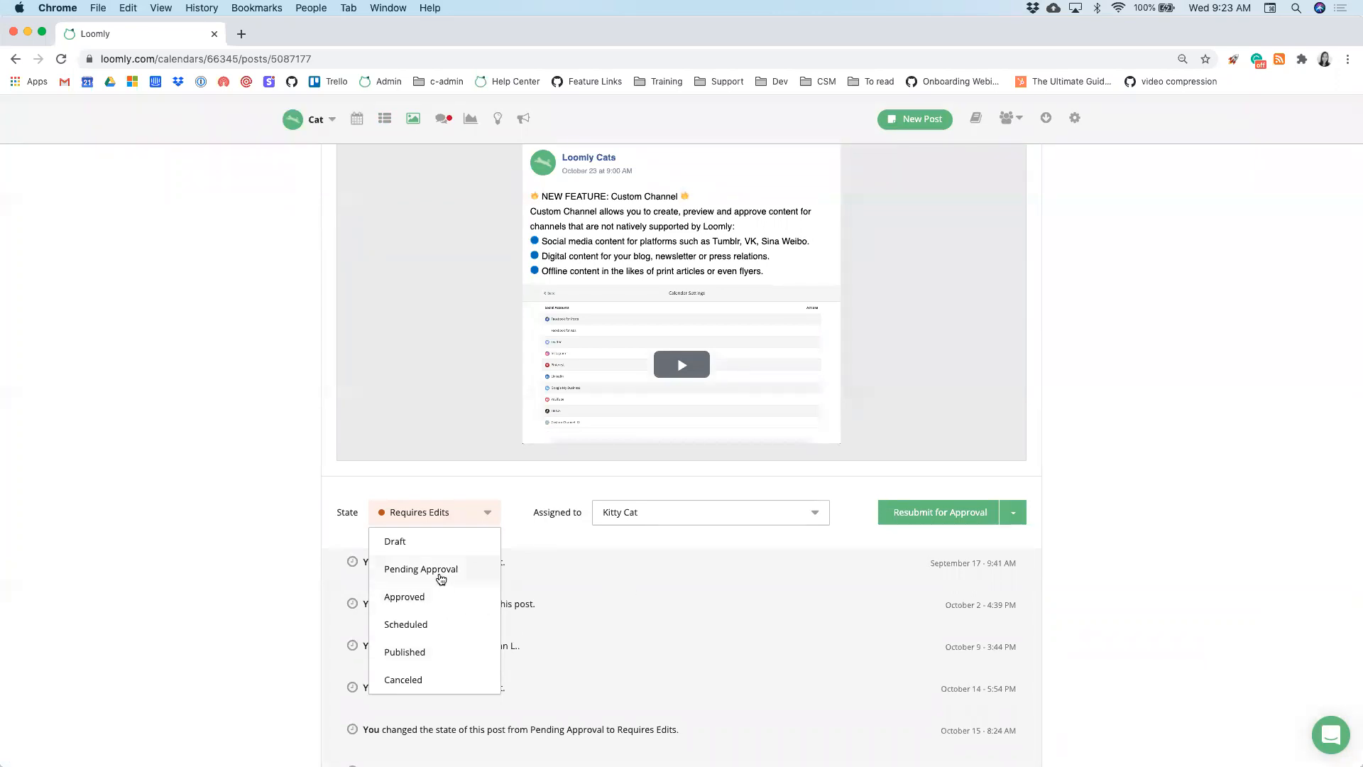
click(440, 571)
- Add the second collaborator to the post's assignees and check its history
click(621, 511)
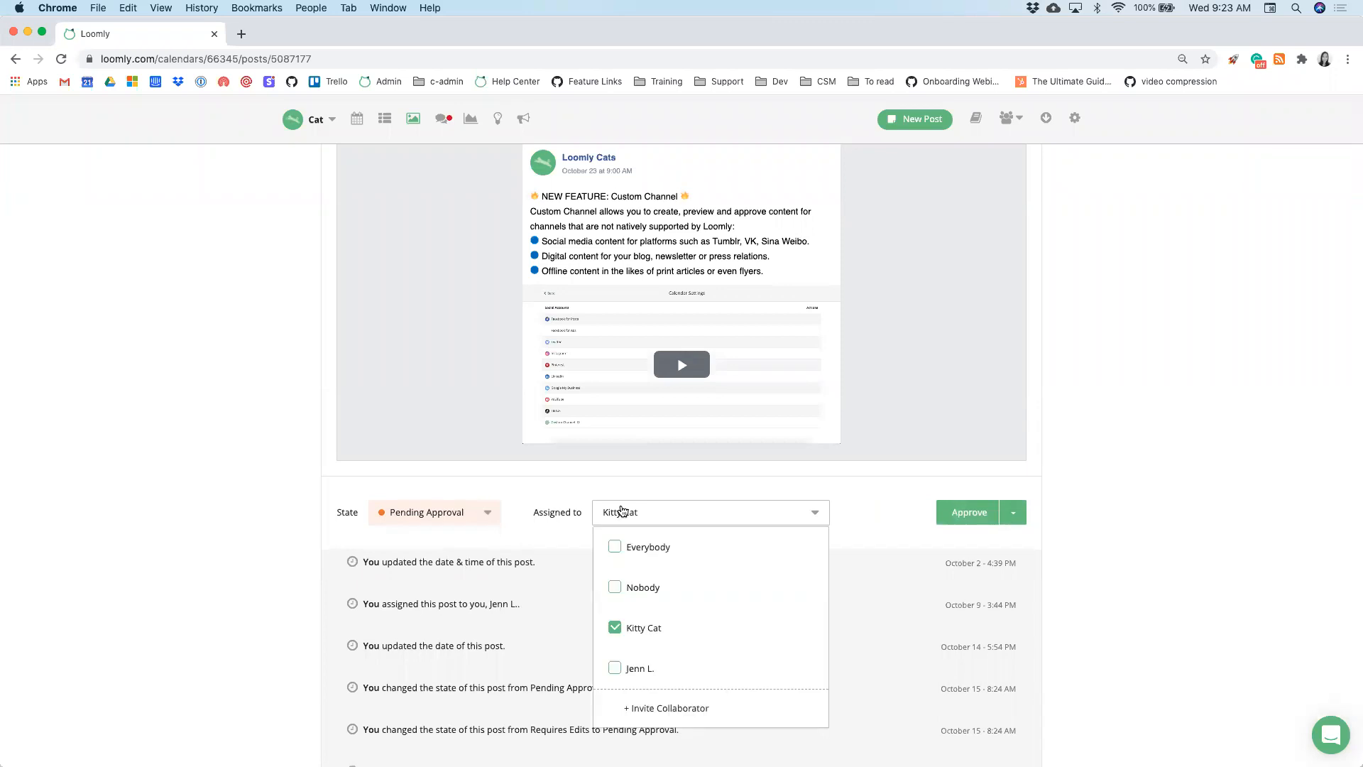
click(615, 667)
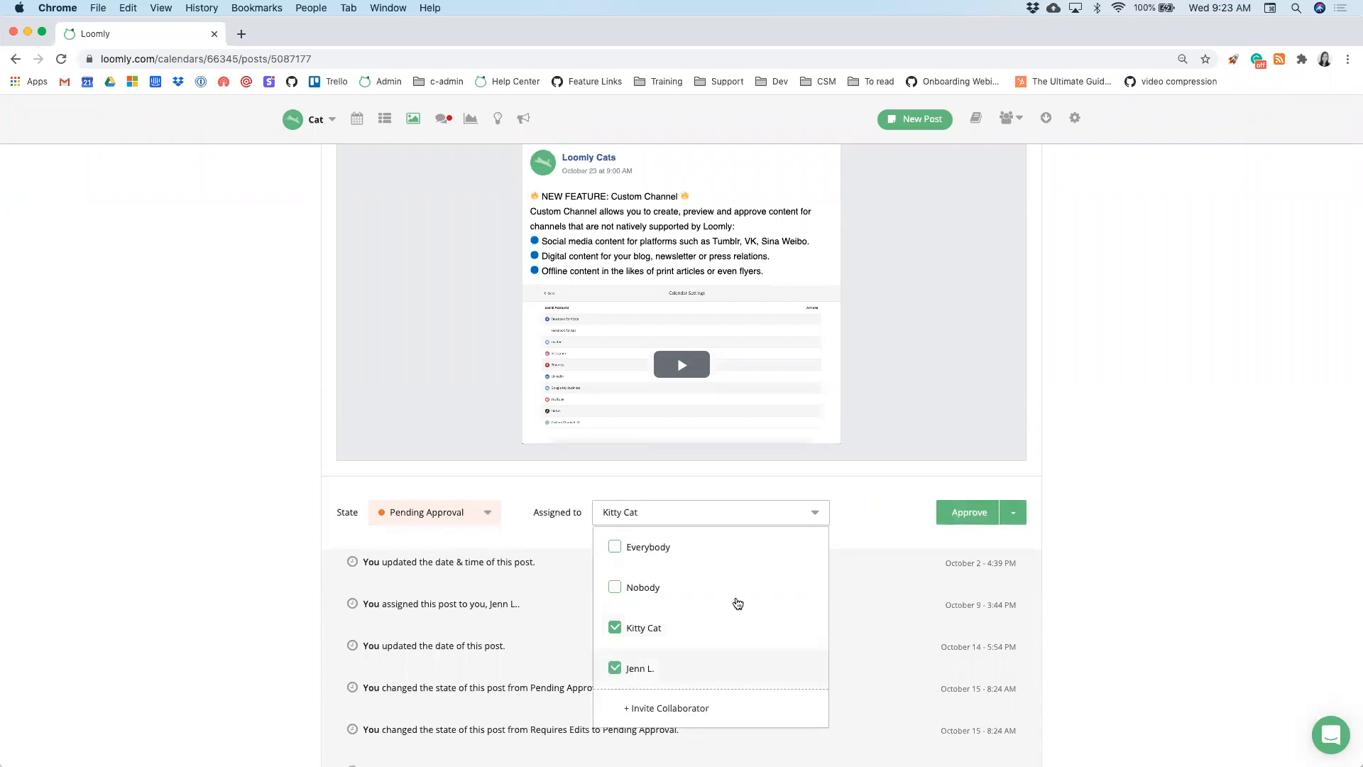
click(859, 532)
scroll(760, 579, down, 1)
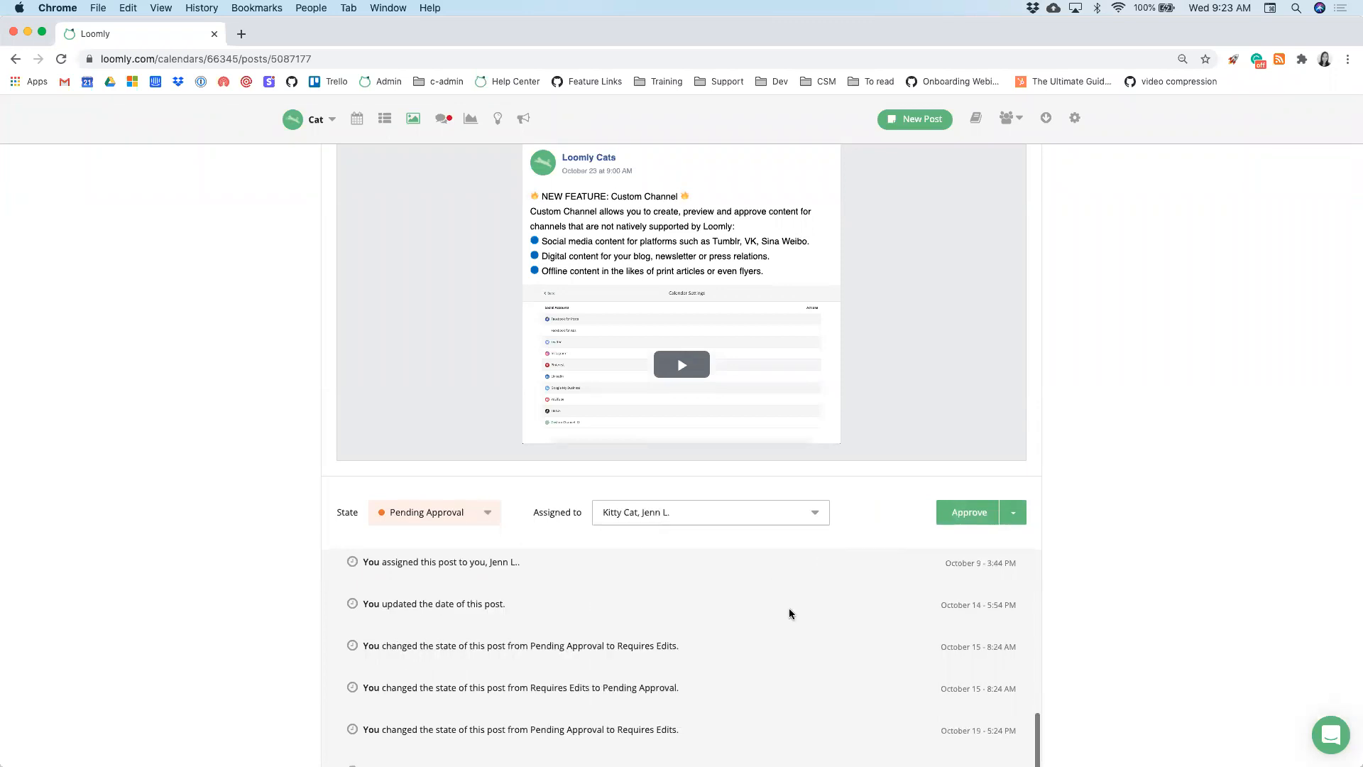
scroll(790, 611, down, 1)
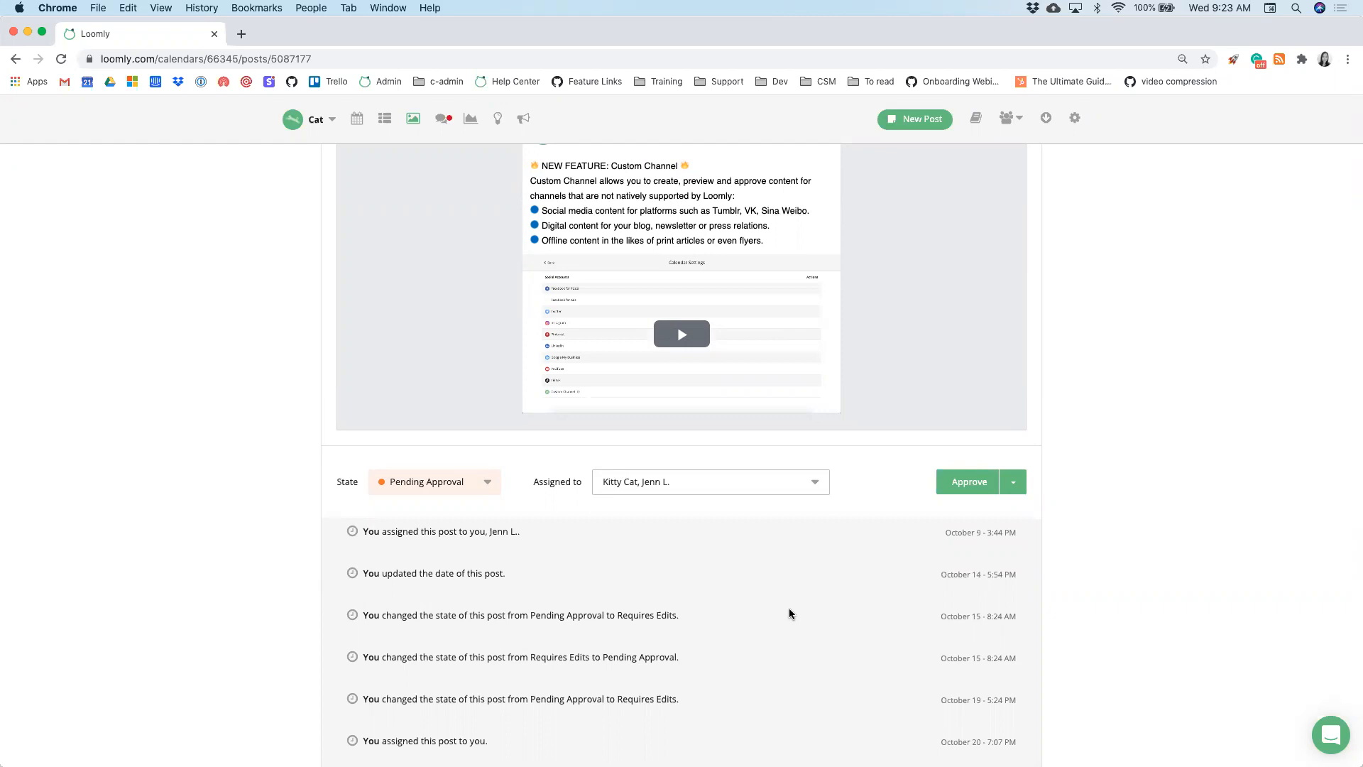
scroll(650, 512, down, 2)
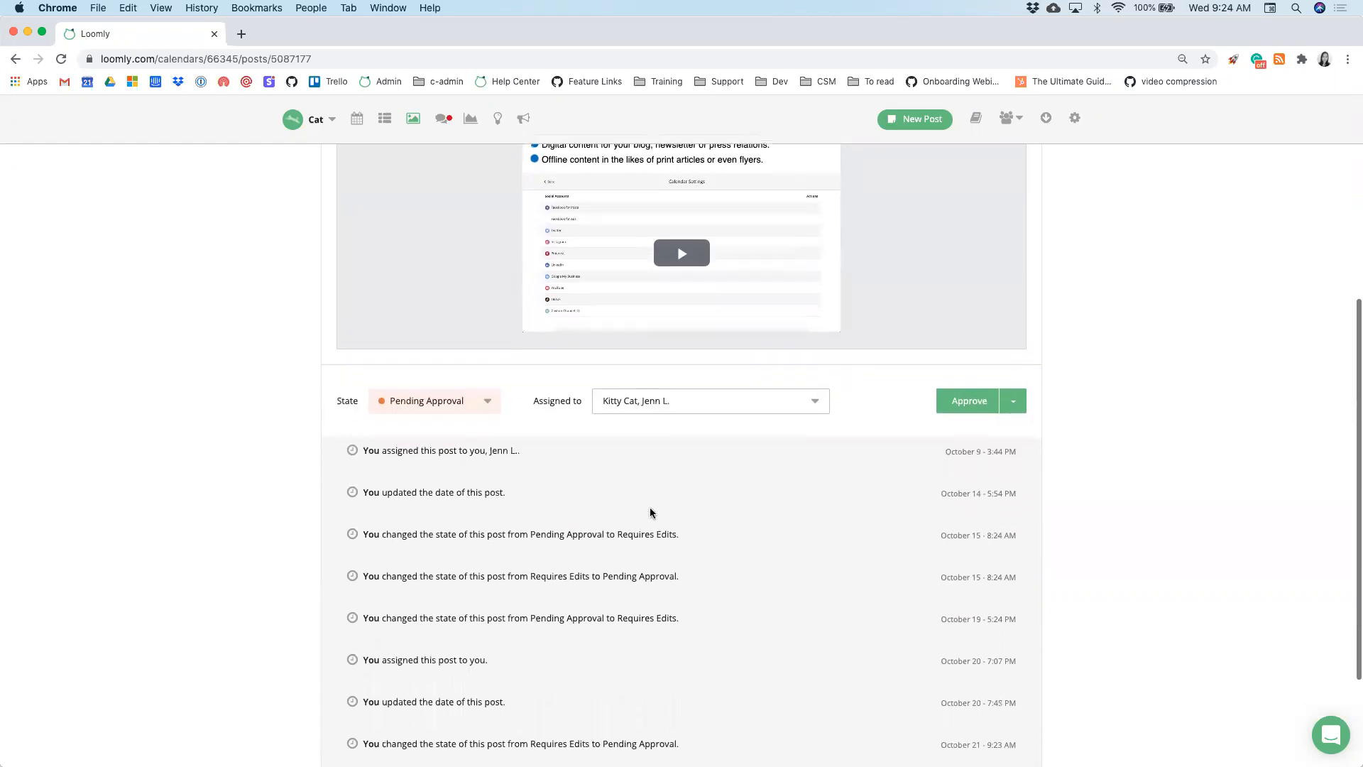
scroll(650, 512, down, 2)
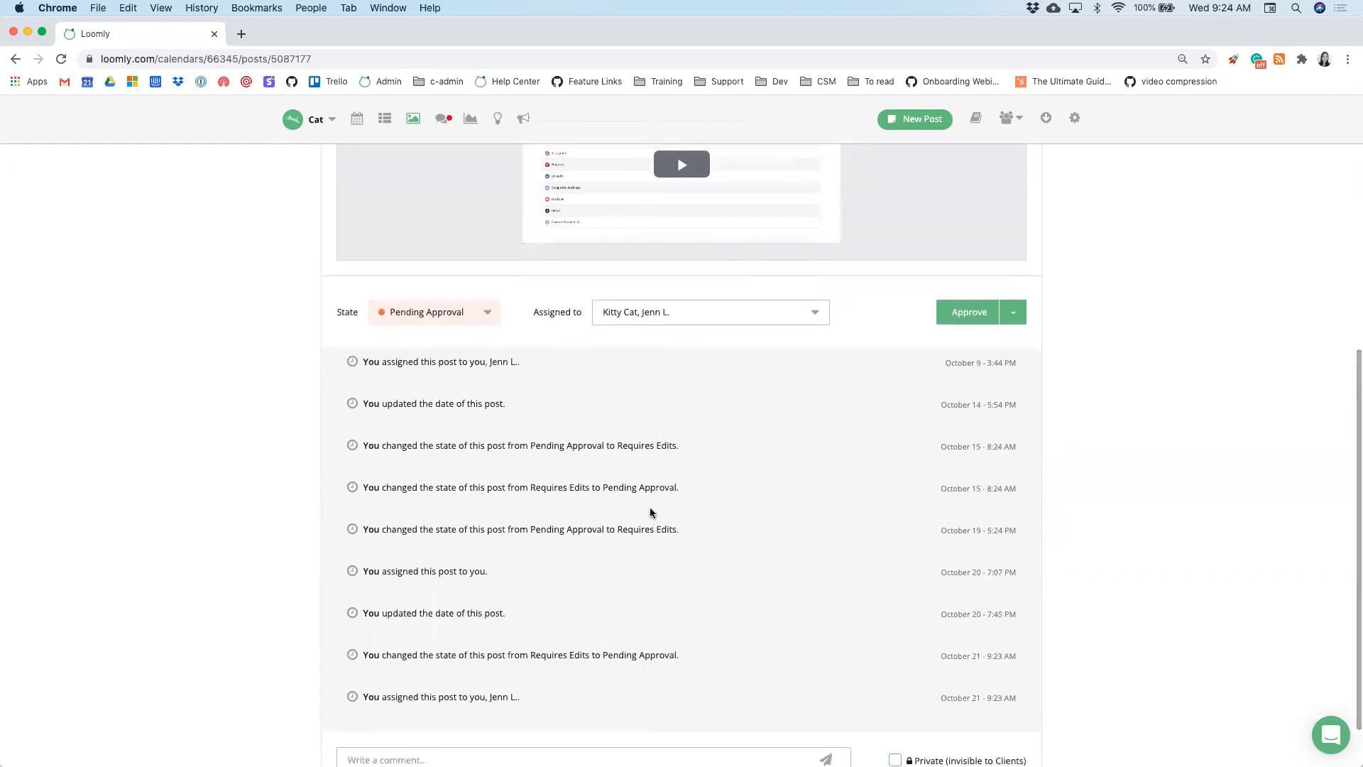
scroll(512, 441, down, 1)
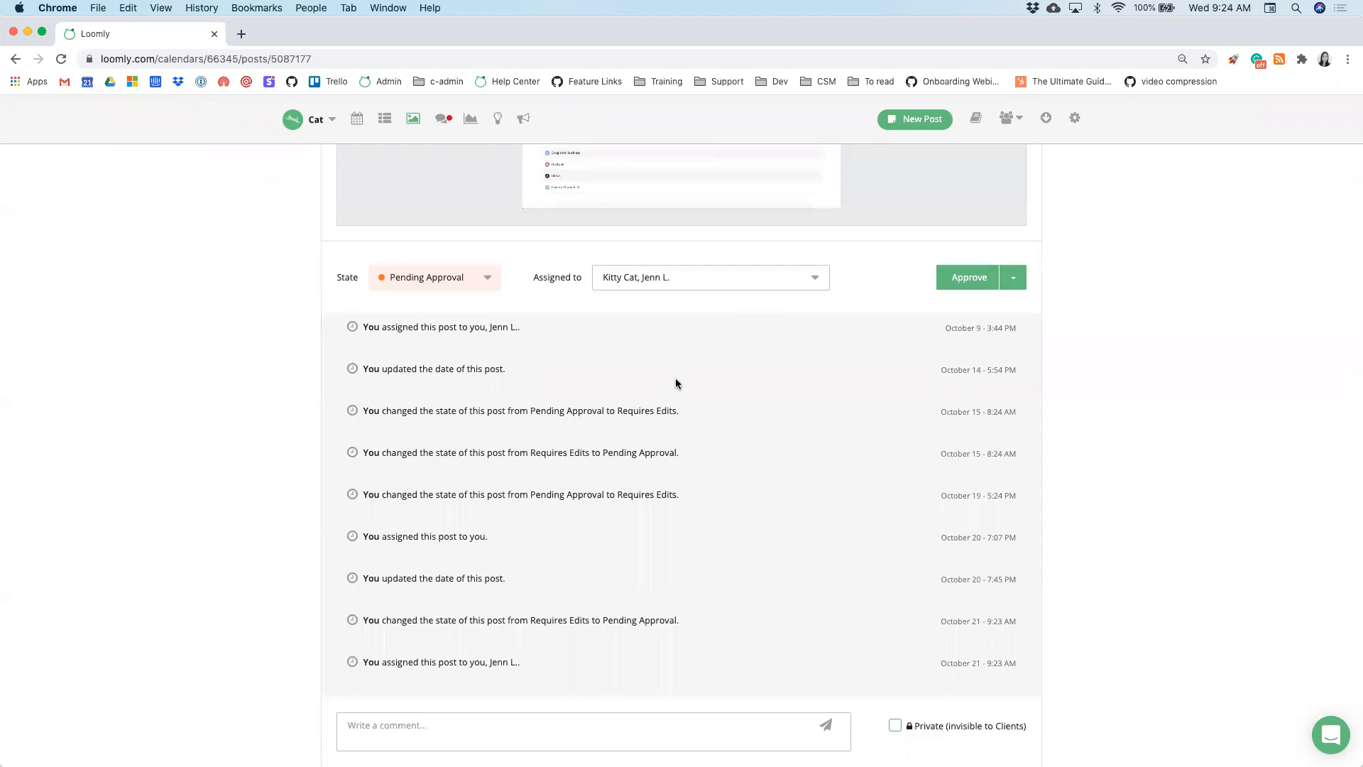
scroll(666, 431, down, 1)
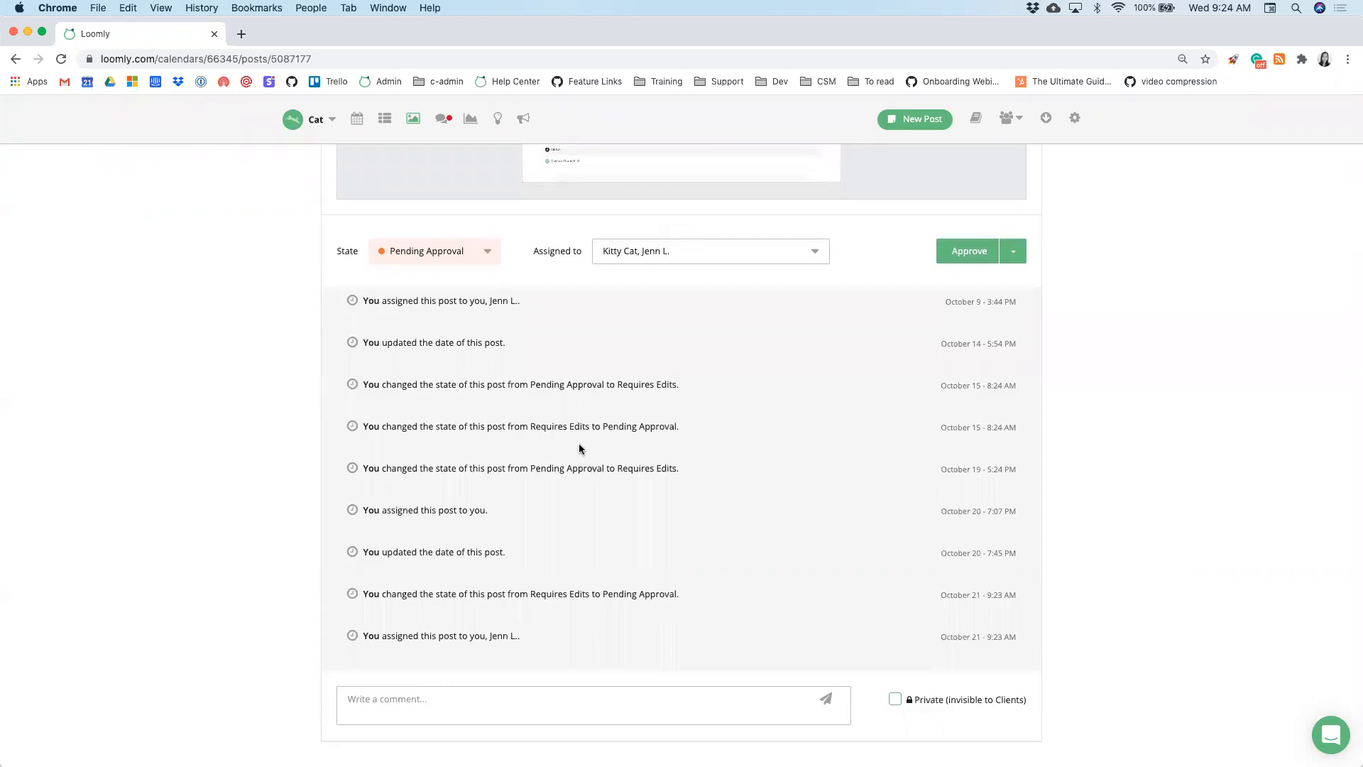
scroll(508, 538, down, 1)
text(@jenn)
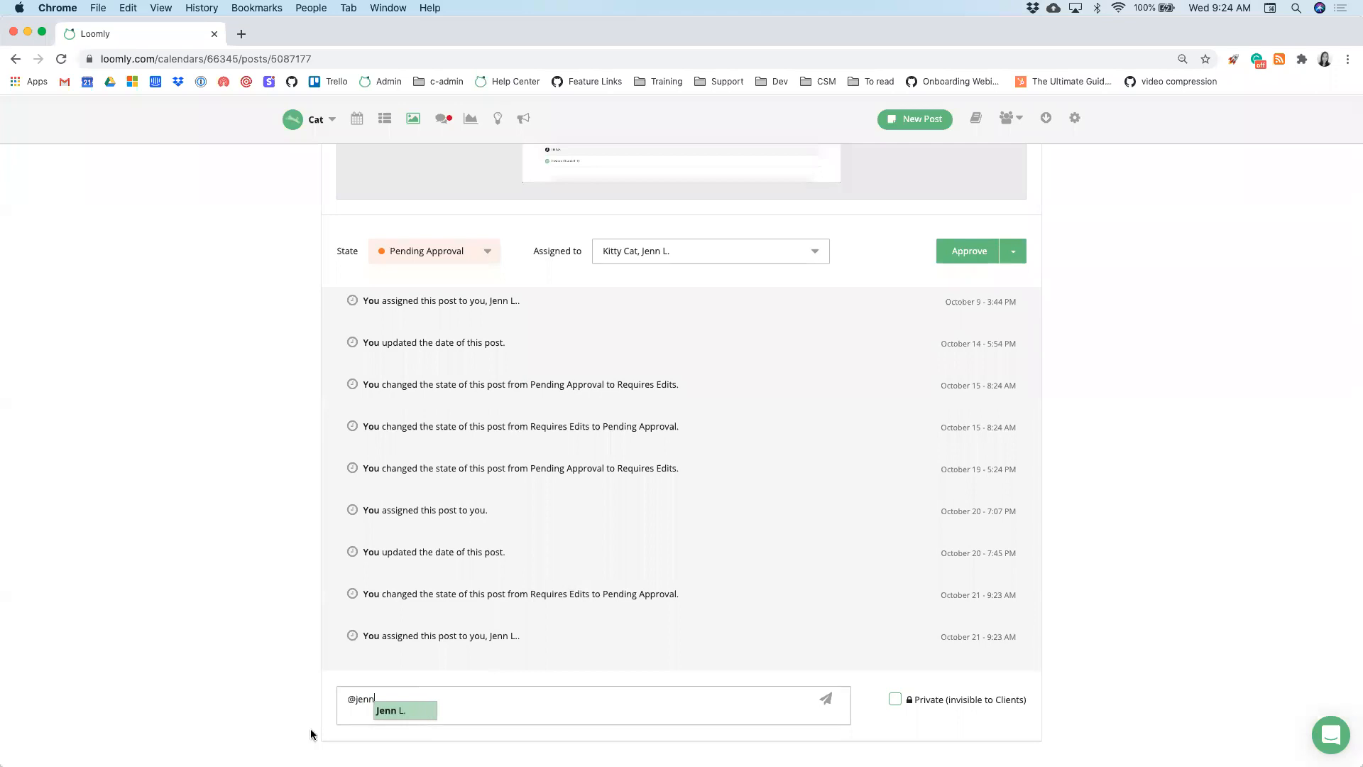
click(380, 710)
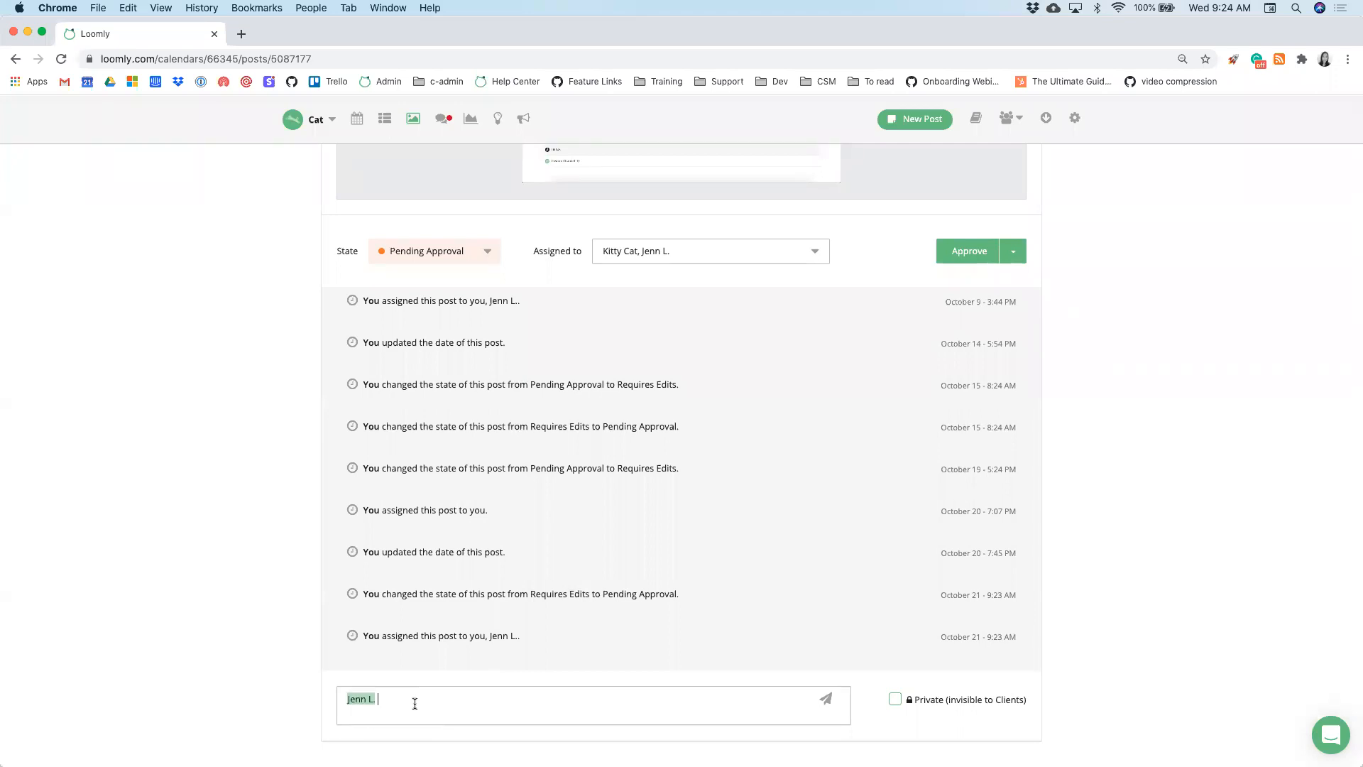
text(Hello)
click(894, 701)
click(826, 704)
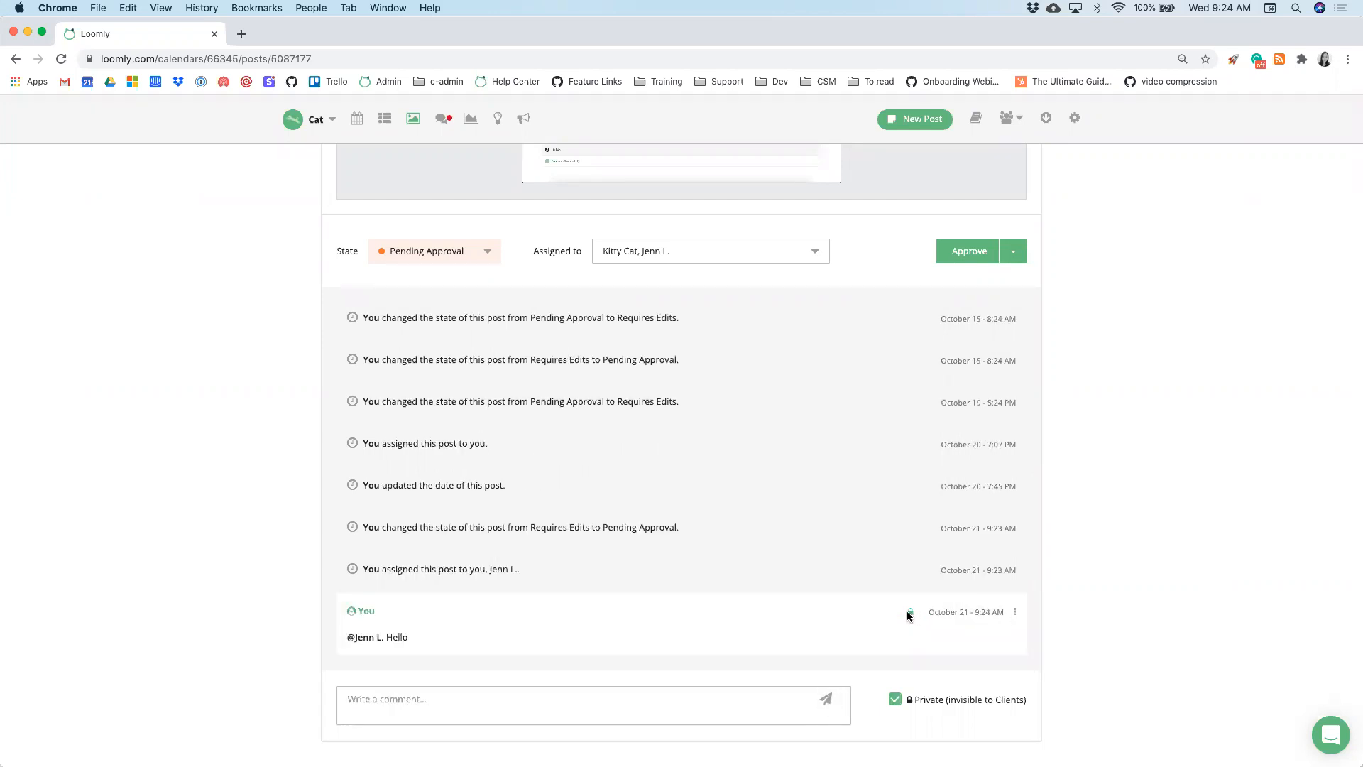
- Pin the new comment, then switch to the calendar's post list view
click(1014, 613)
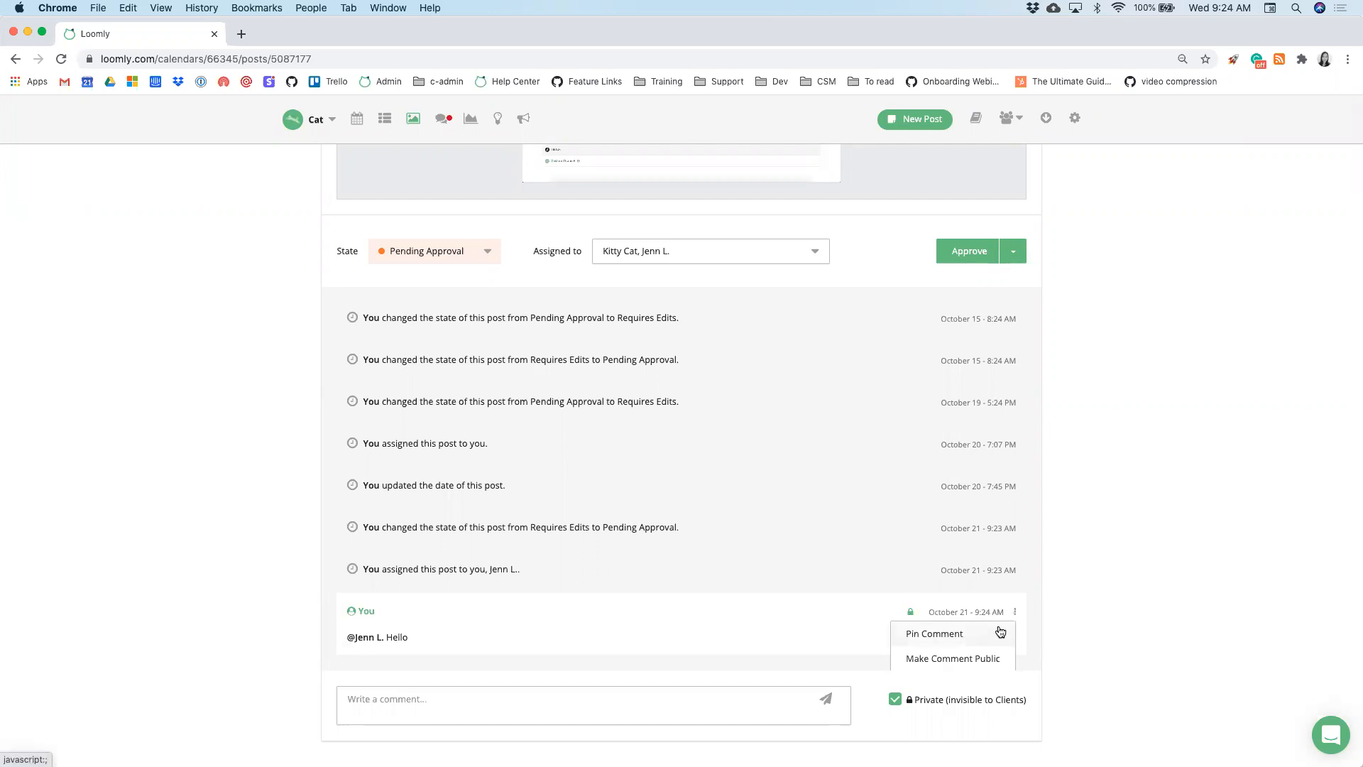
click(1000, 632)
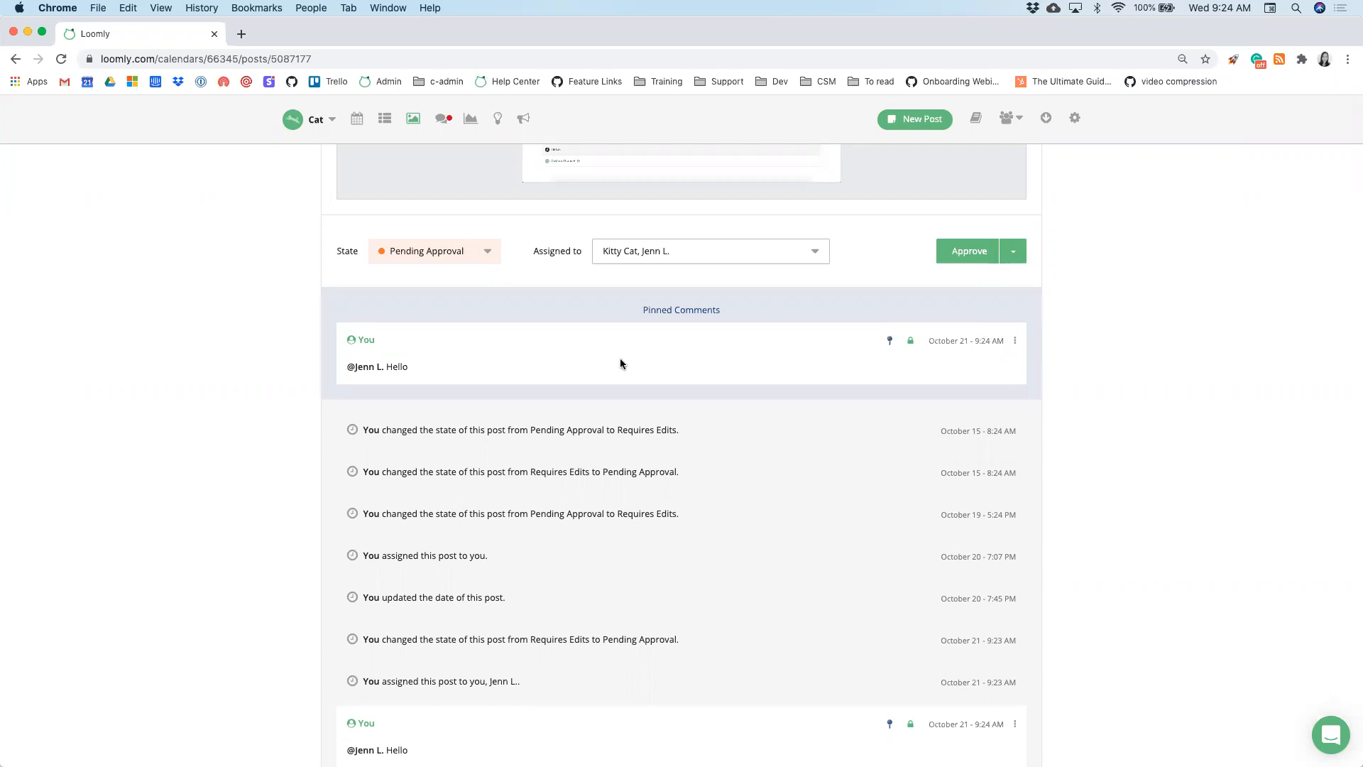
scroll(620, 358, up, 5)
click(381, 120)
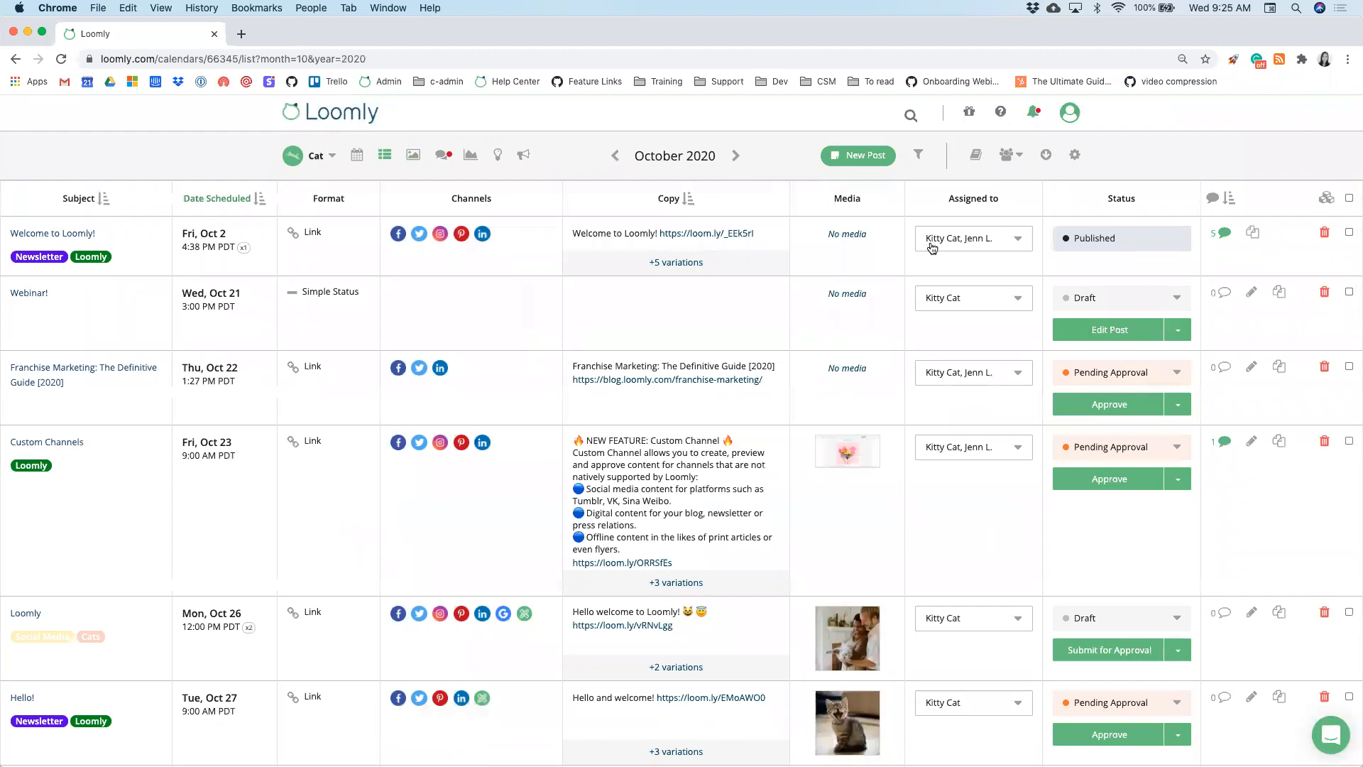
- Add the second collaborator as an assignee on the Oct 26 'Loomly' draft post
click(941, 241)
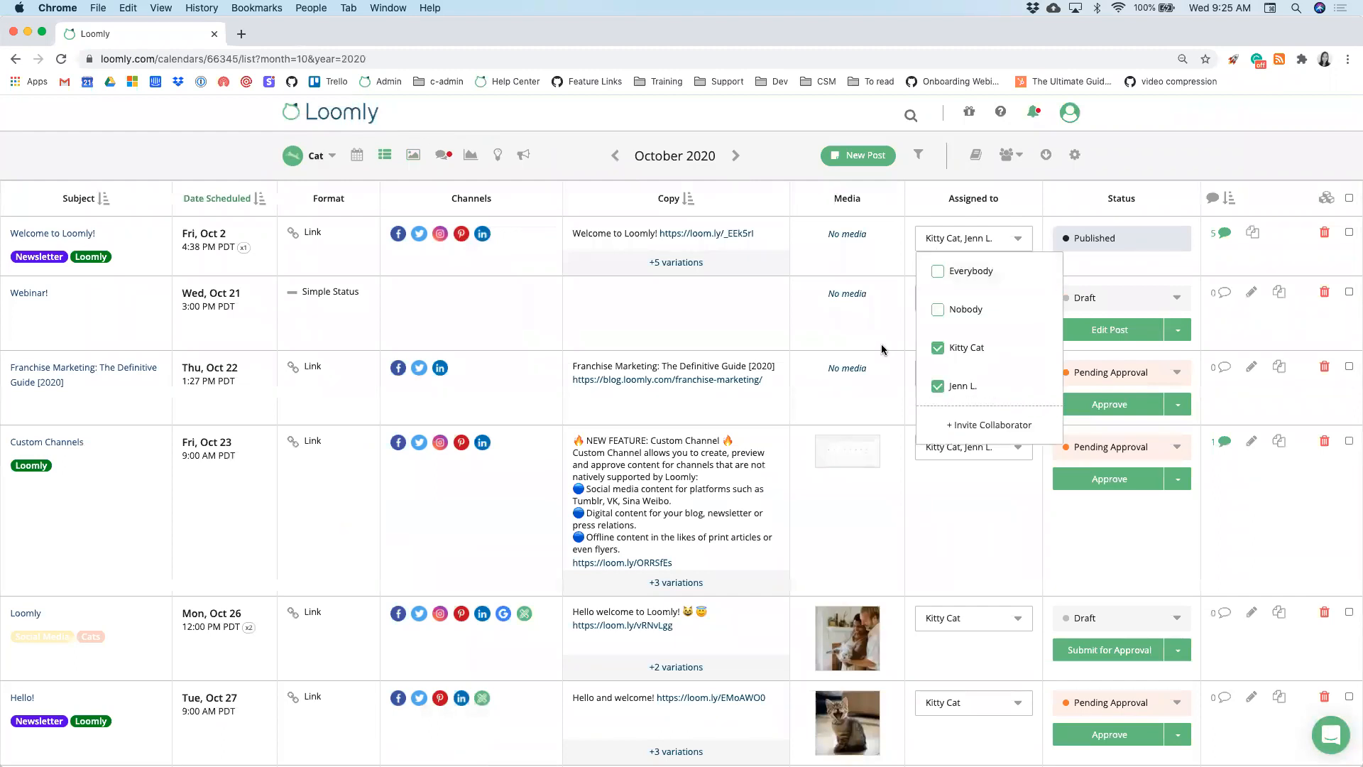
click(917, 341)
scroll(917, 341, down, 1)
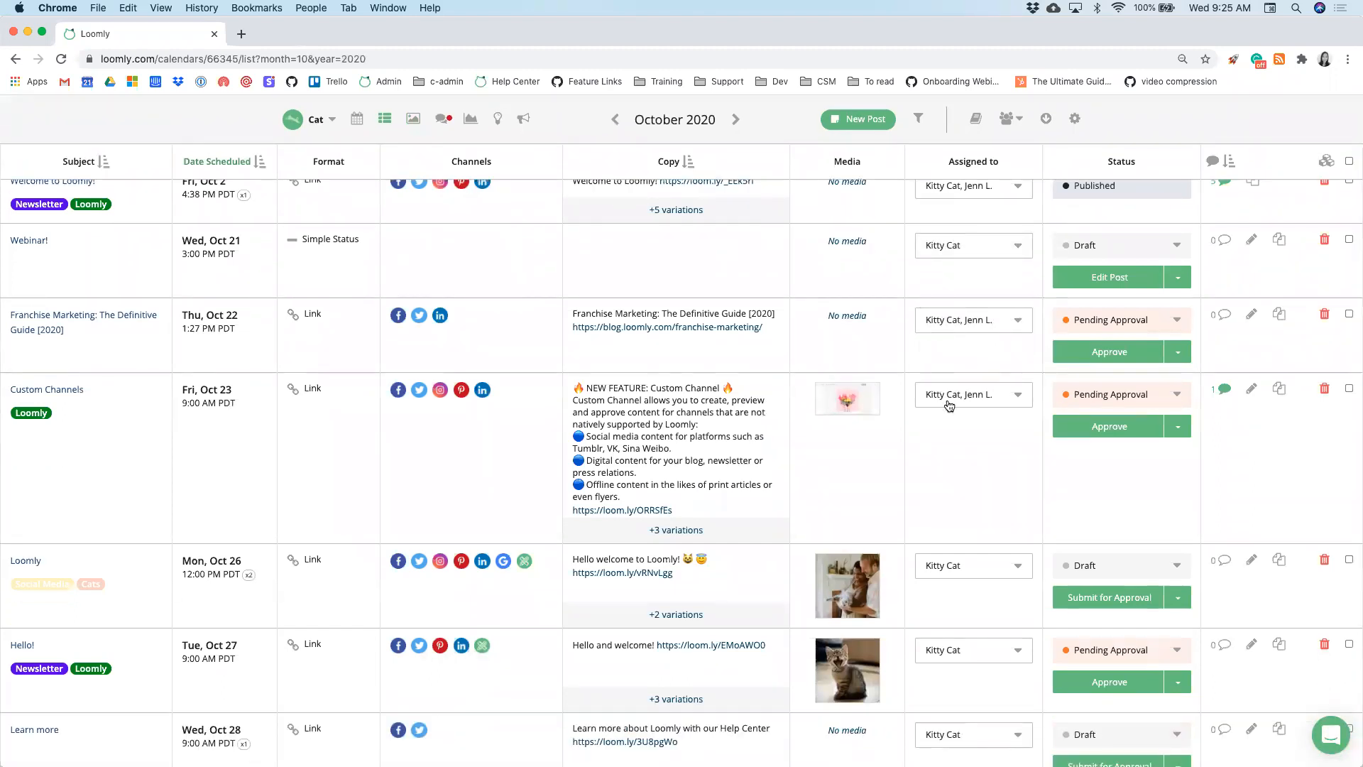
scroll(947, 405, down, 1)
click(954, 505)
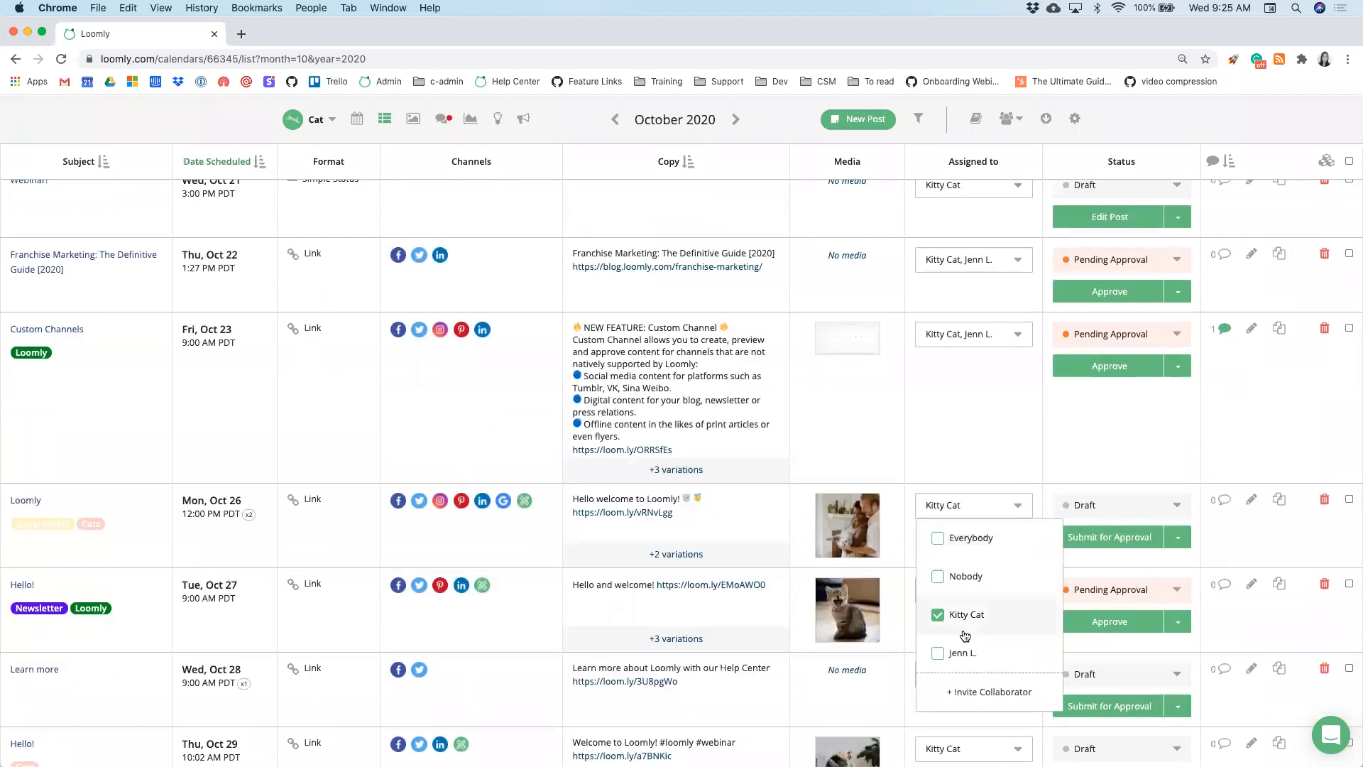
click(946, 652)
click(896, 560)
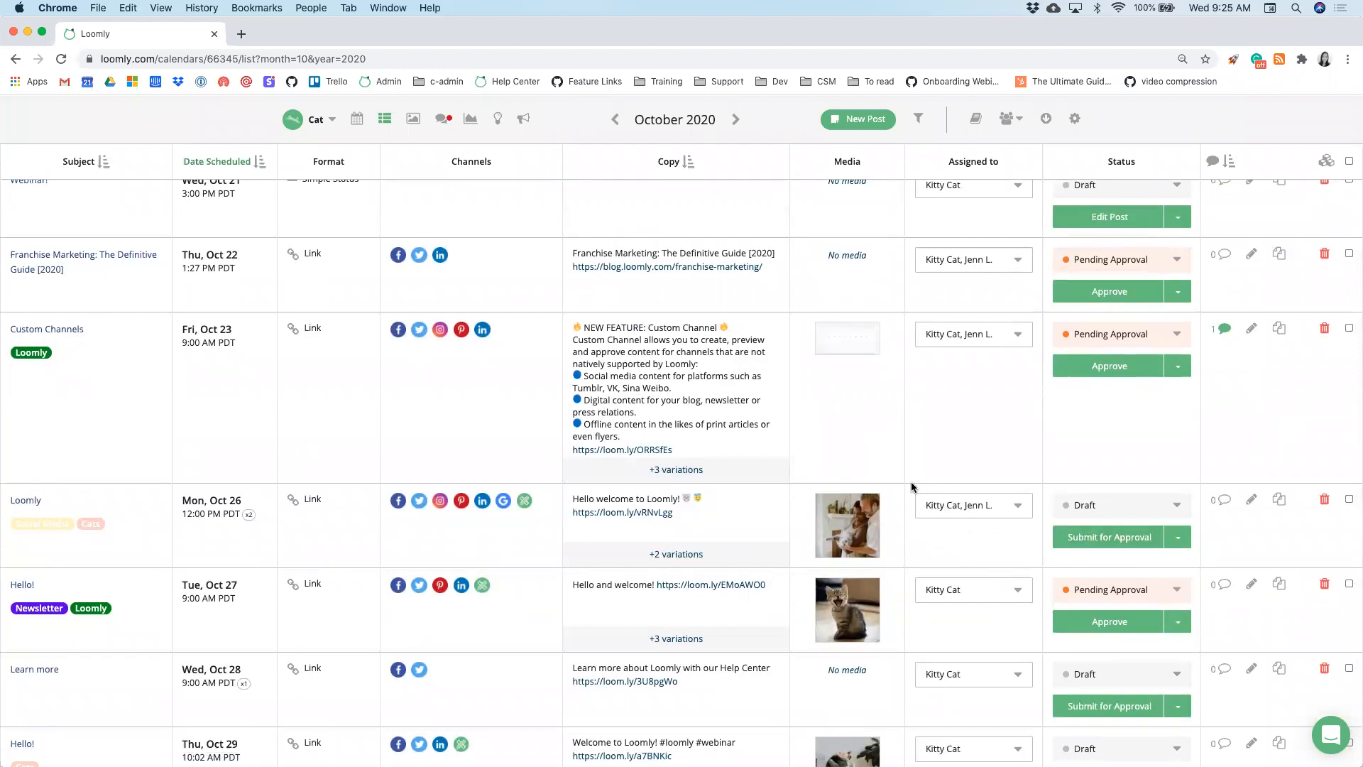
- Notify the chosen collaborator by email that the calendar is ready for review
click(1006, 121)
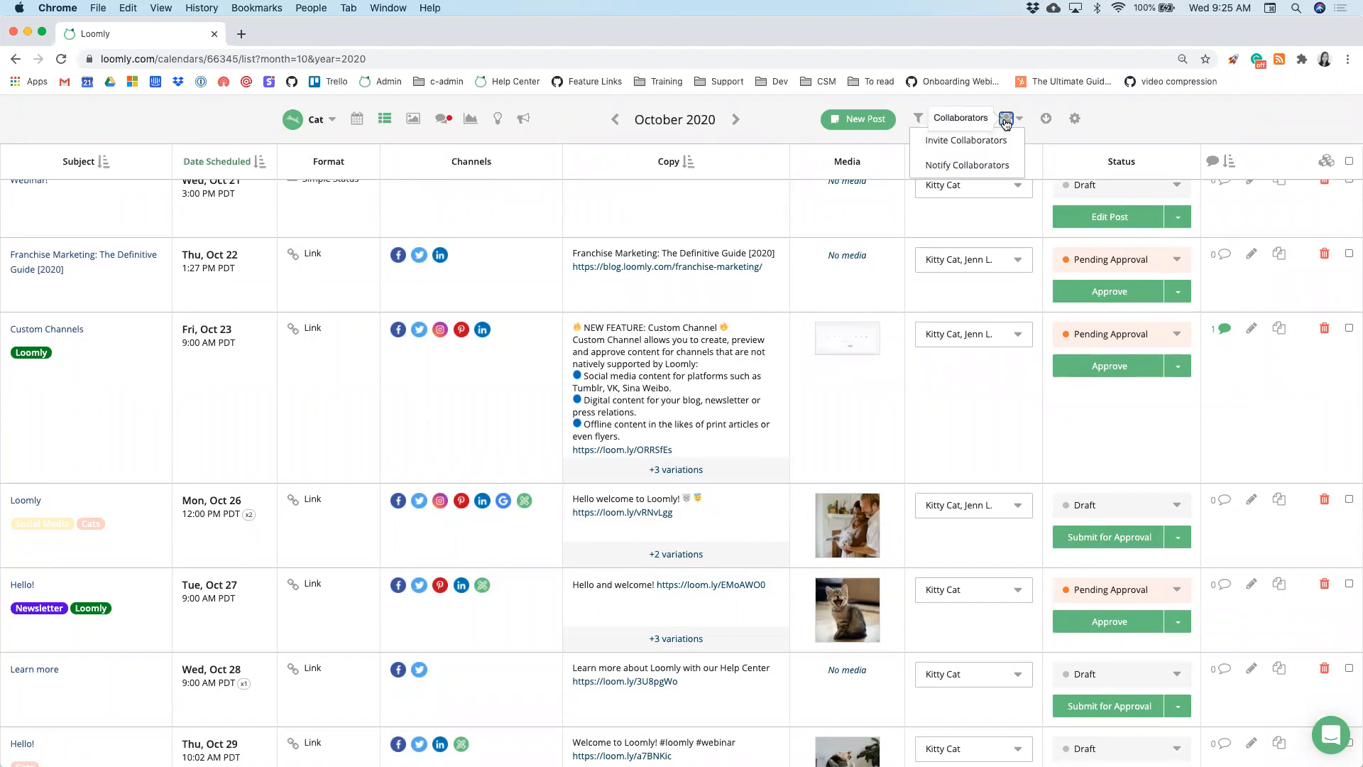
click(996, 165)
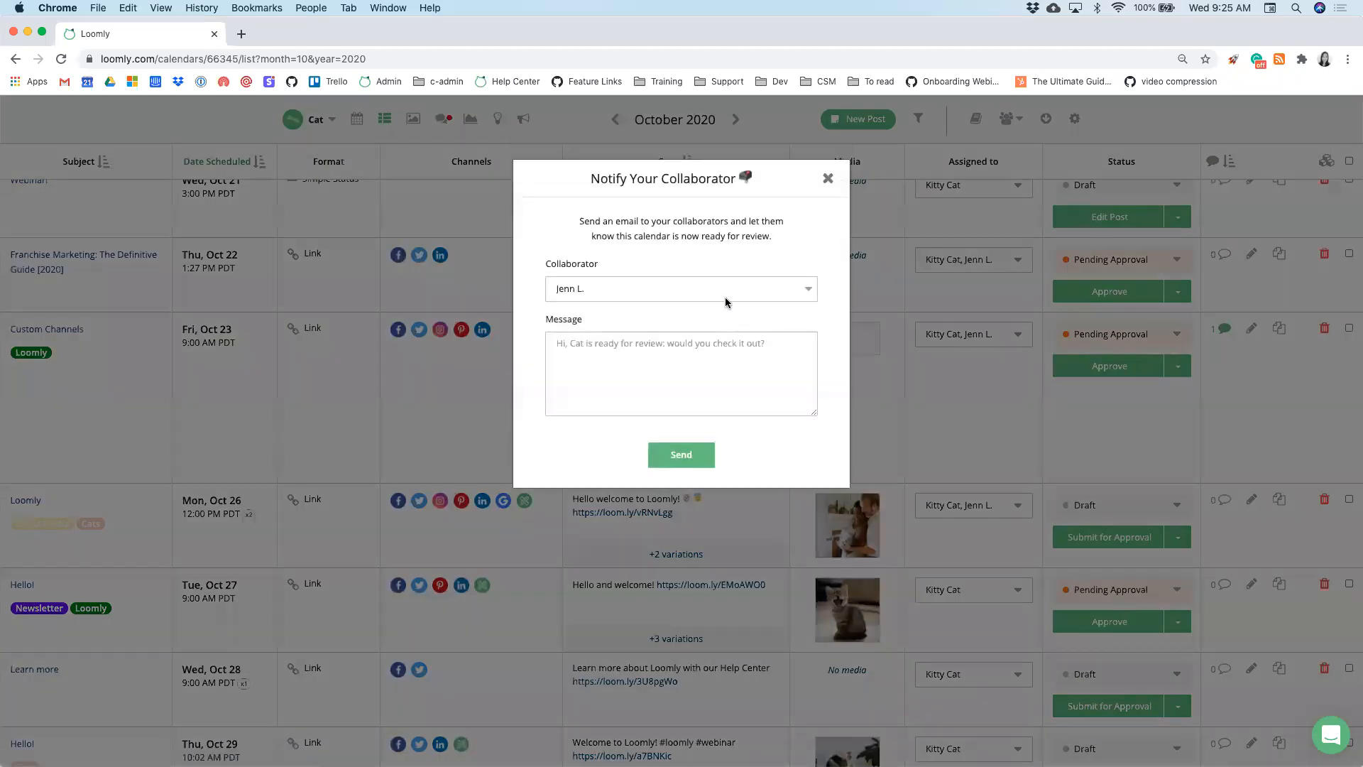
click(724, 295)
click(719, 292)
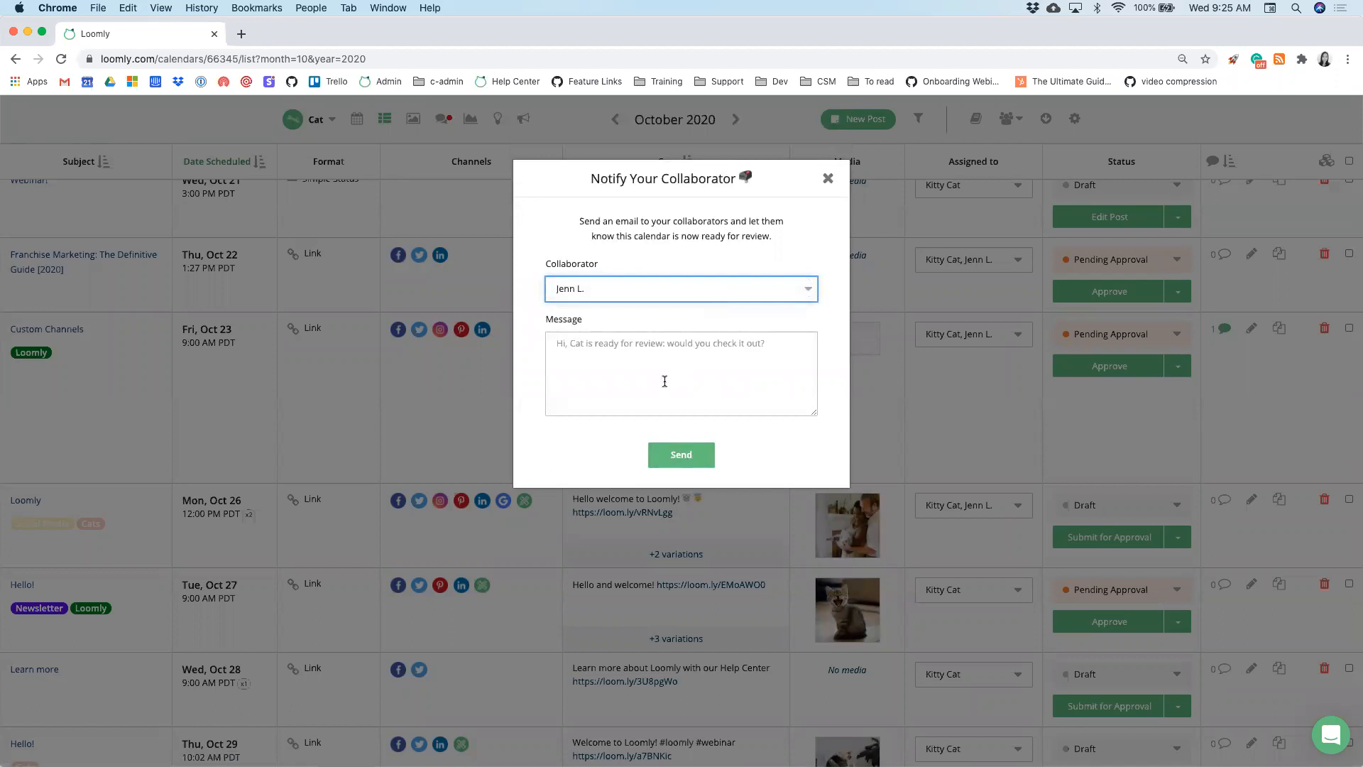
click(678, 456)
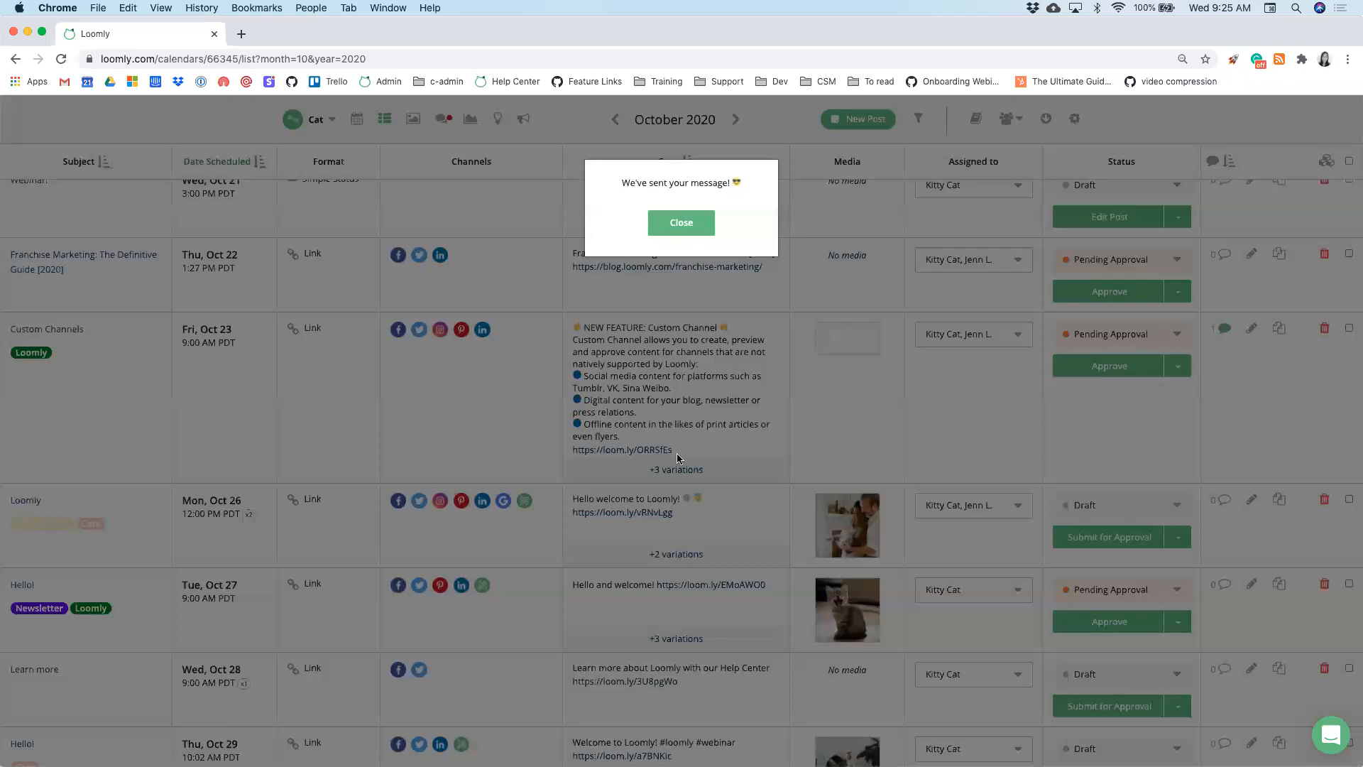
click(673, 223)
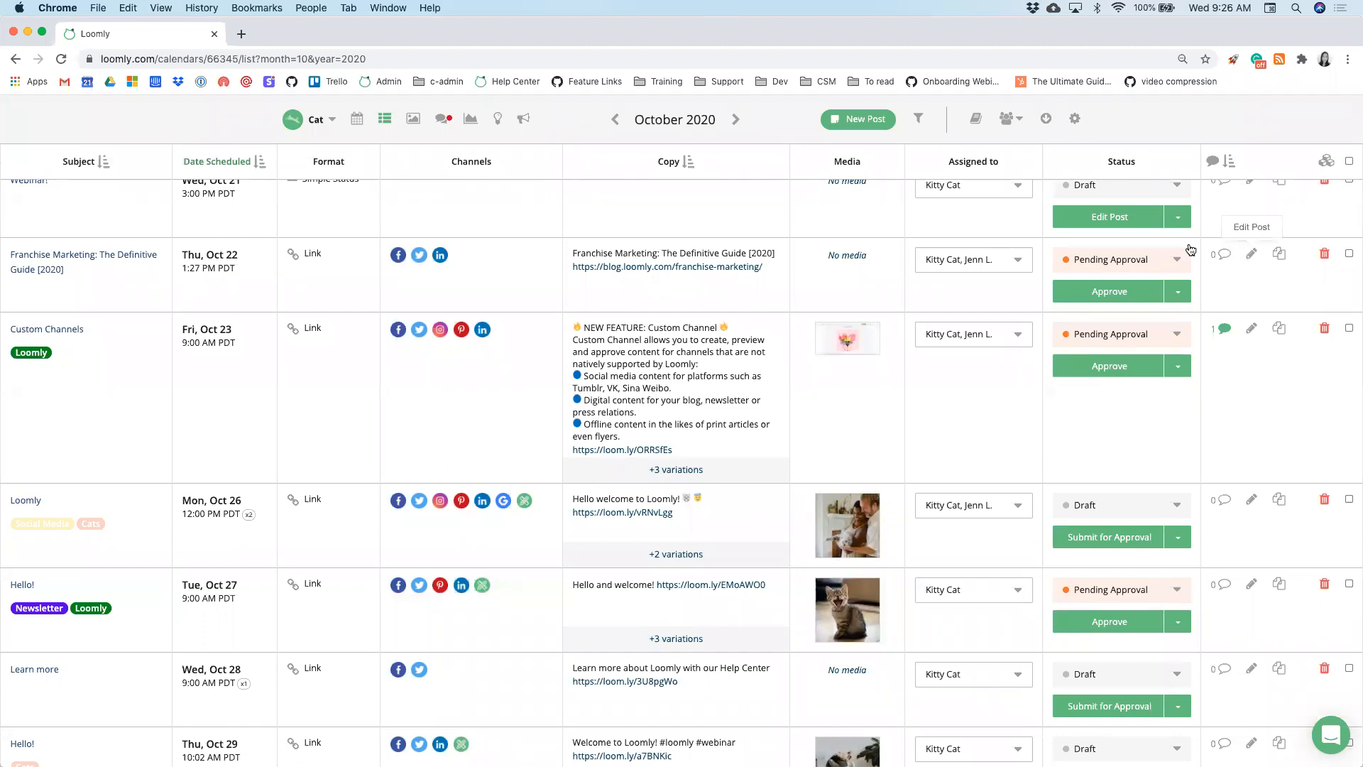
- Export the October 1–31, 2020 list to PDF and open the downloaded file
click(1044, 122)
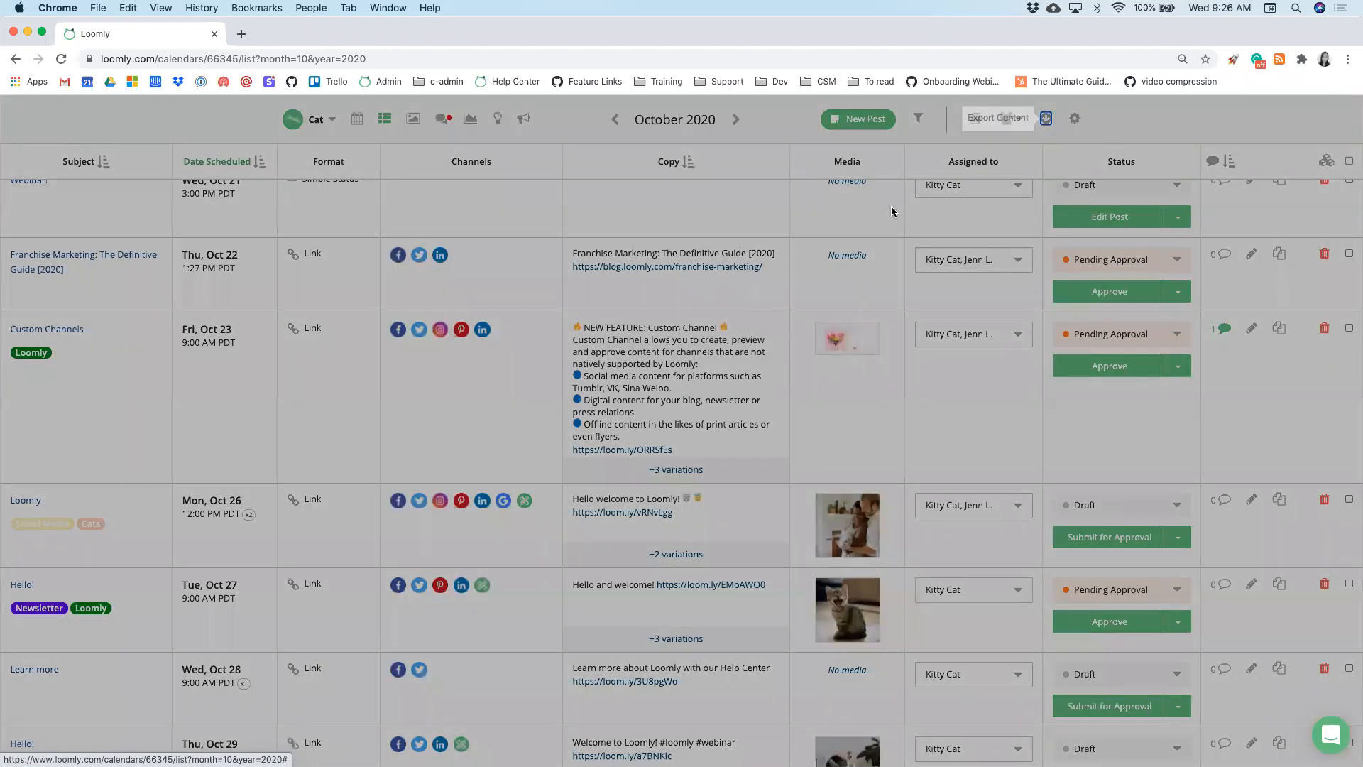
click(733, 301)
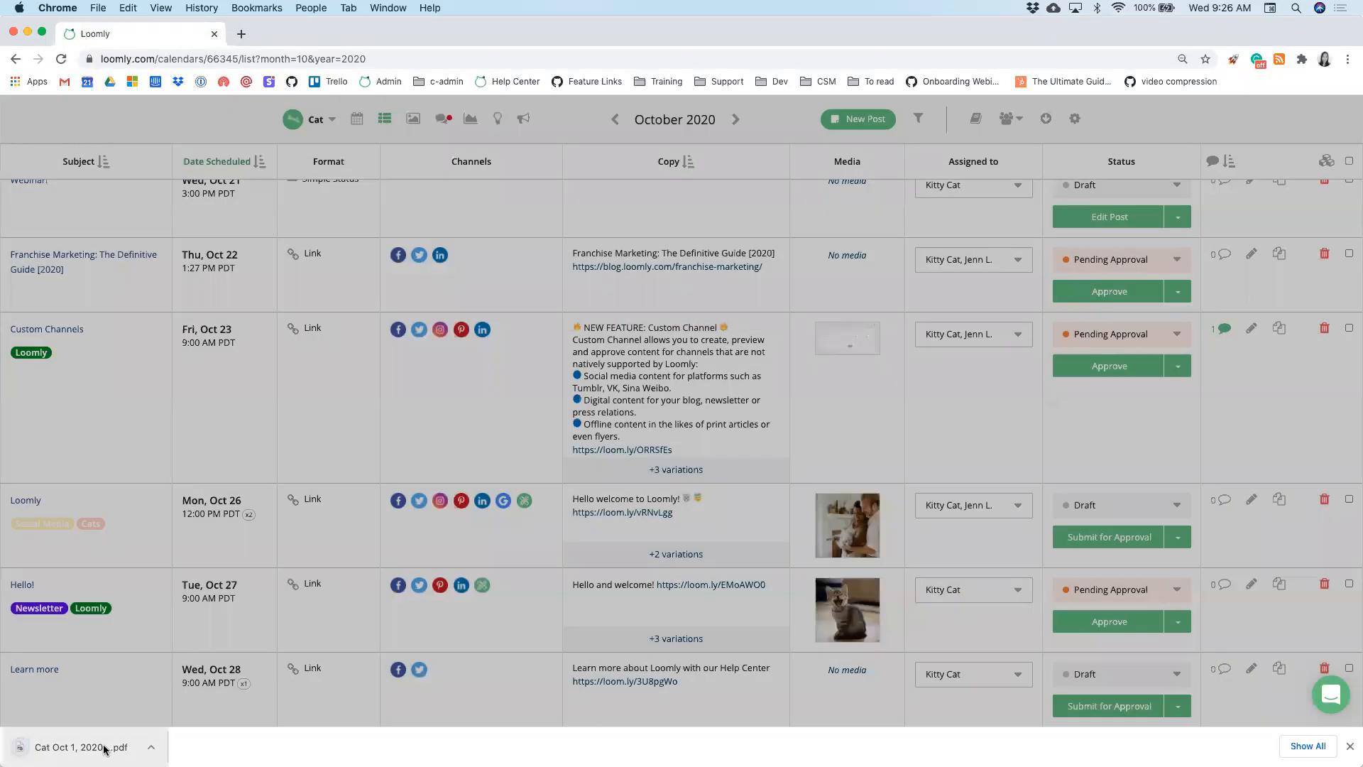
click(104, 749)
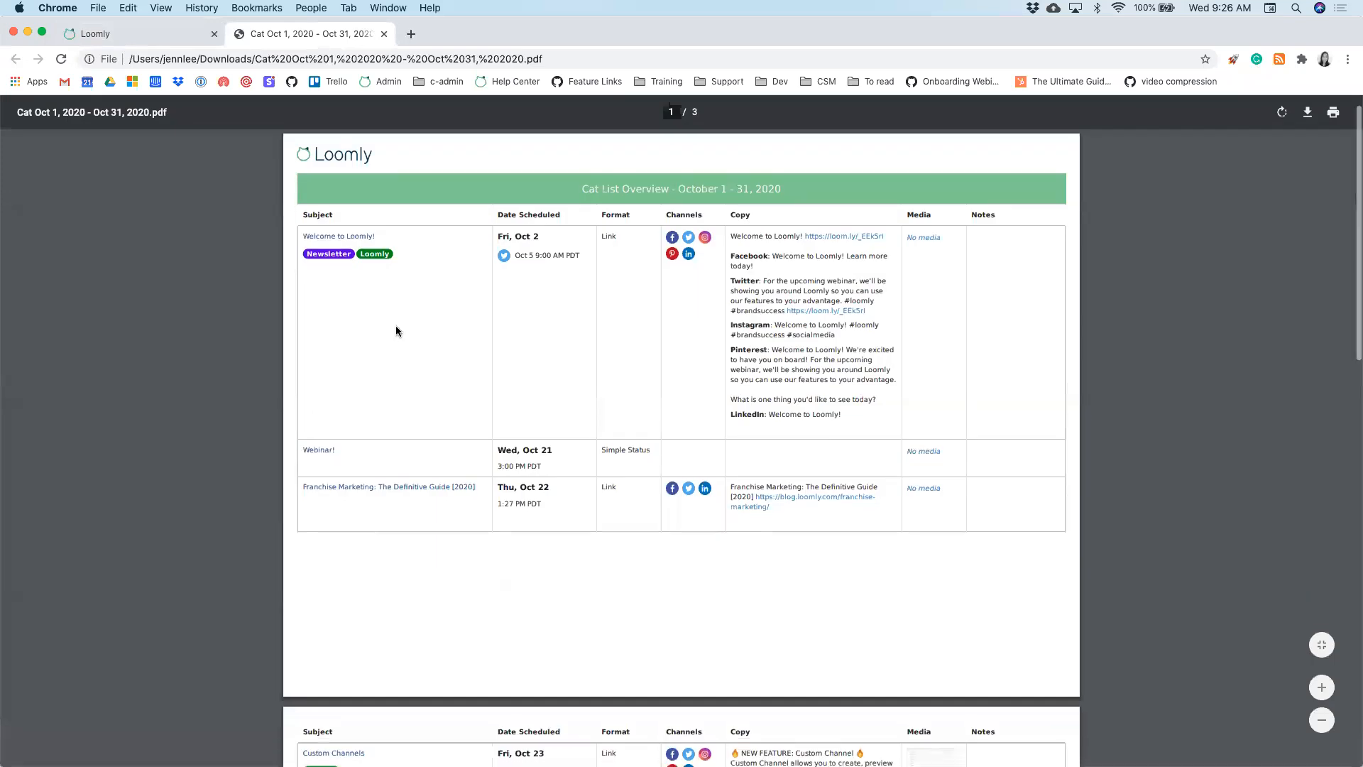
- Glance through the exported PDF, then close its tab to return to Loomly
scroll(395, 325, down, 2)
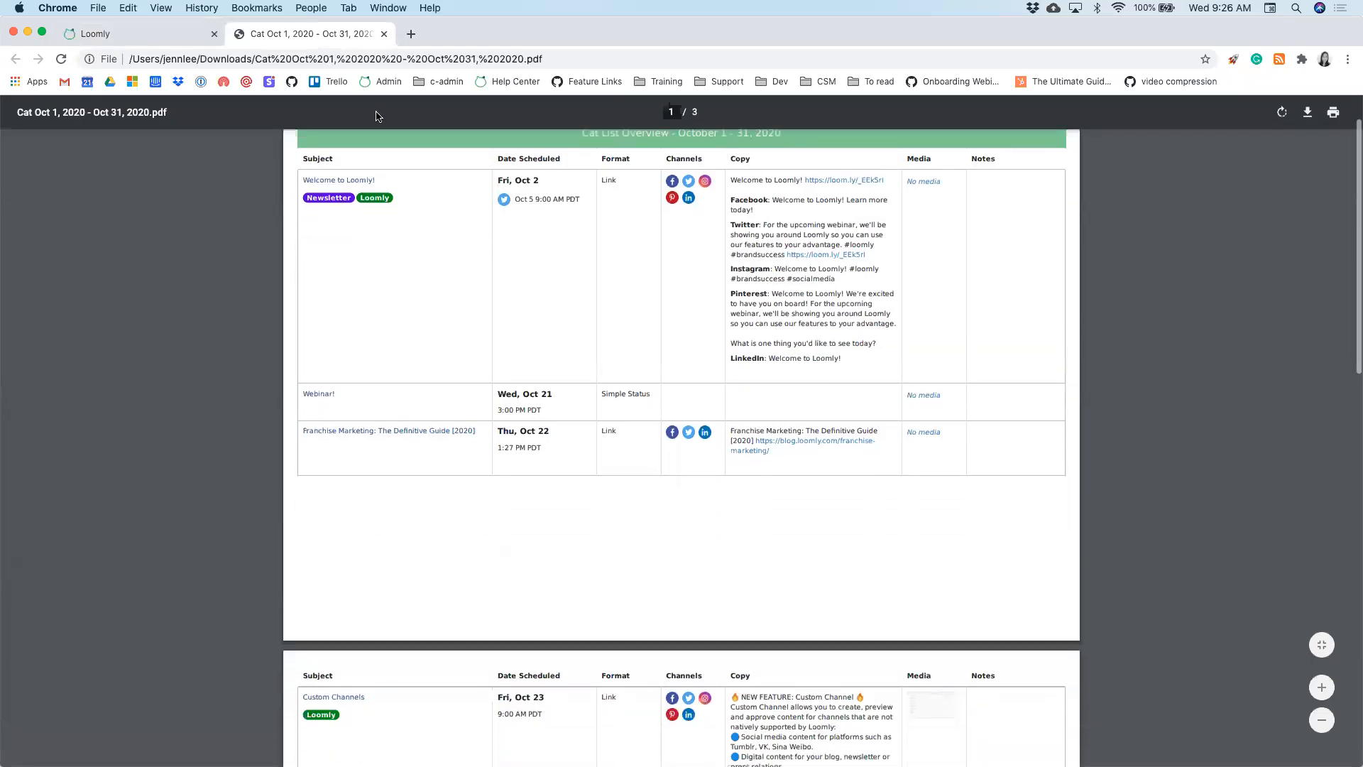
click(384, 35)
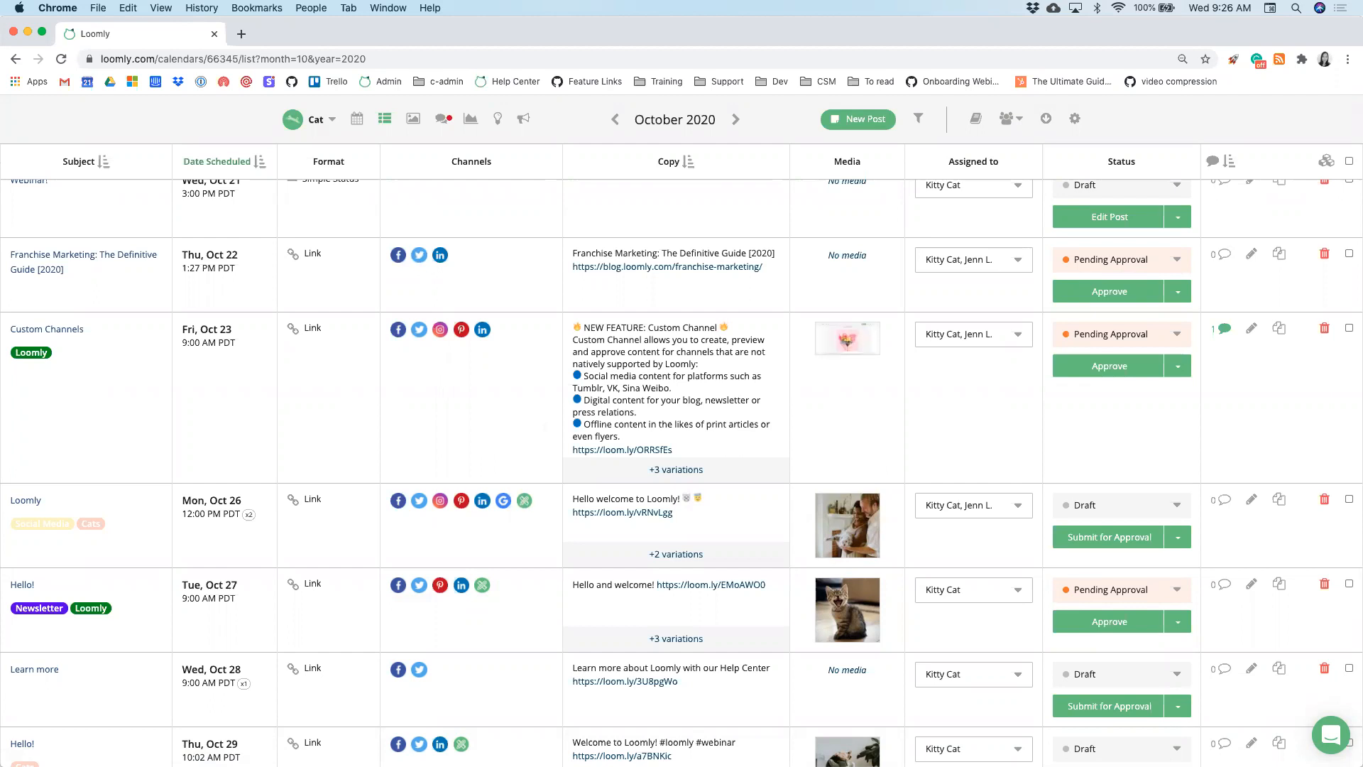
- Open the Cat calendar's Calendar Settings page
scroll(1333, 241, up, 2)
scroll(1334, 241, up, 1)
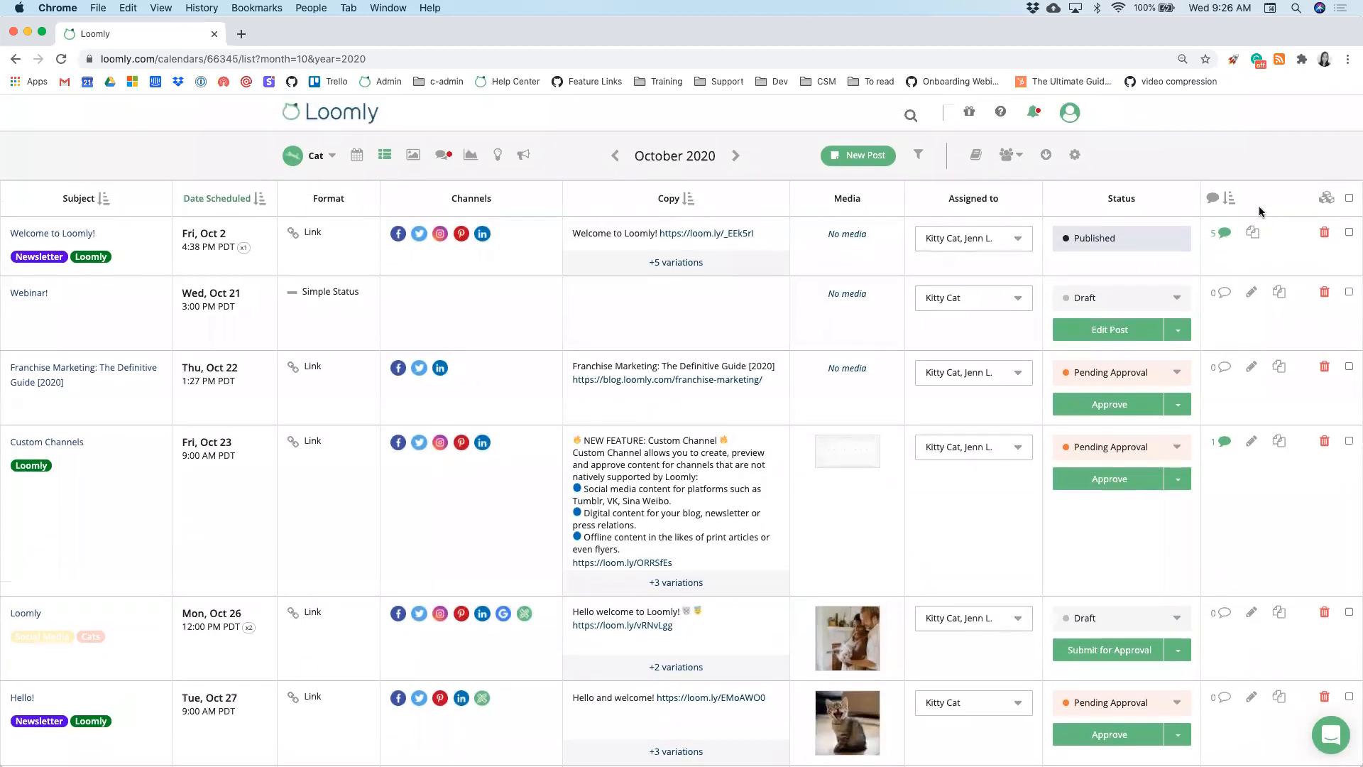
click(1074, 160)
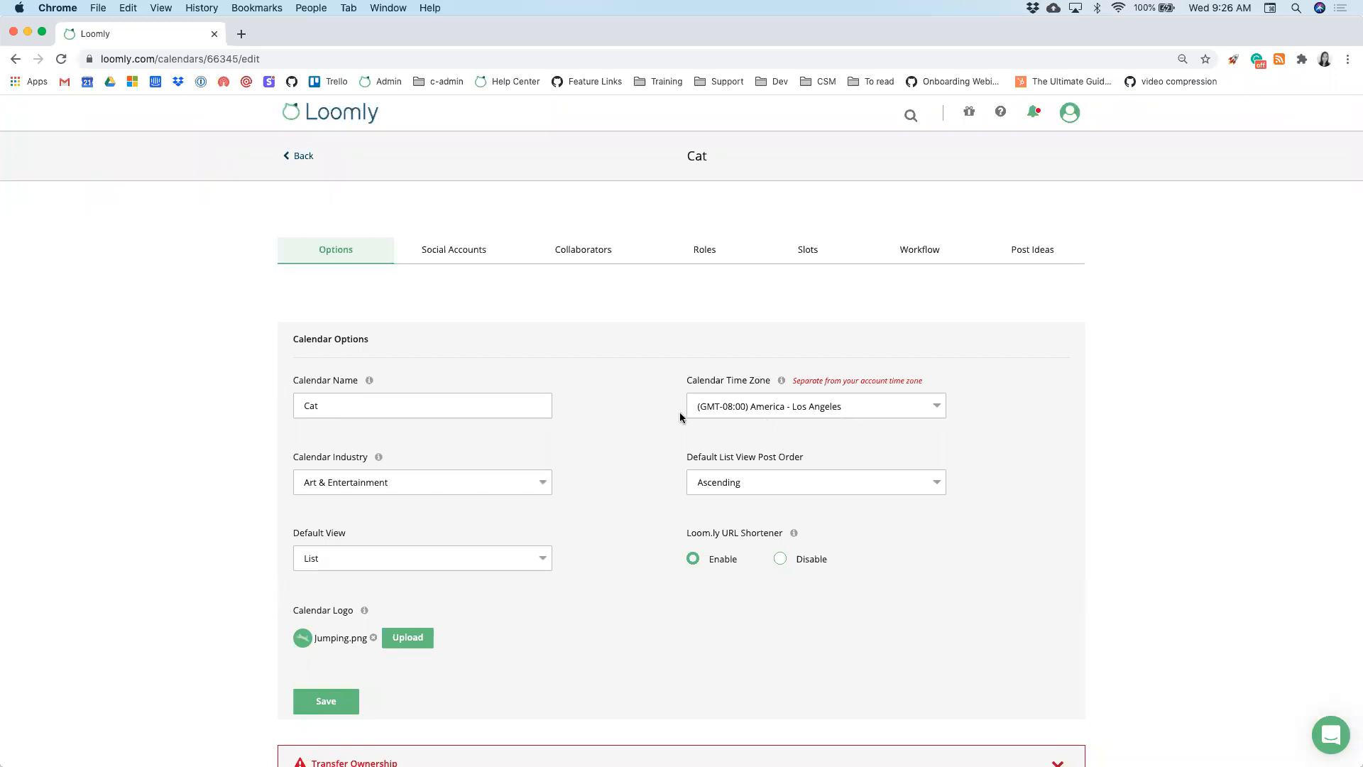
- Show the Collaborators tab and review the Roles permissions explanation
click(581, 249)
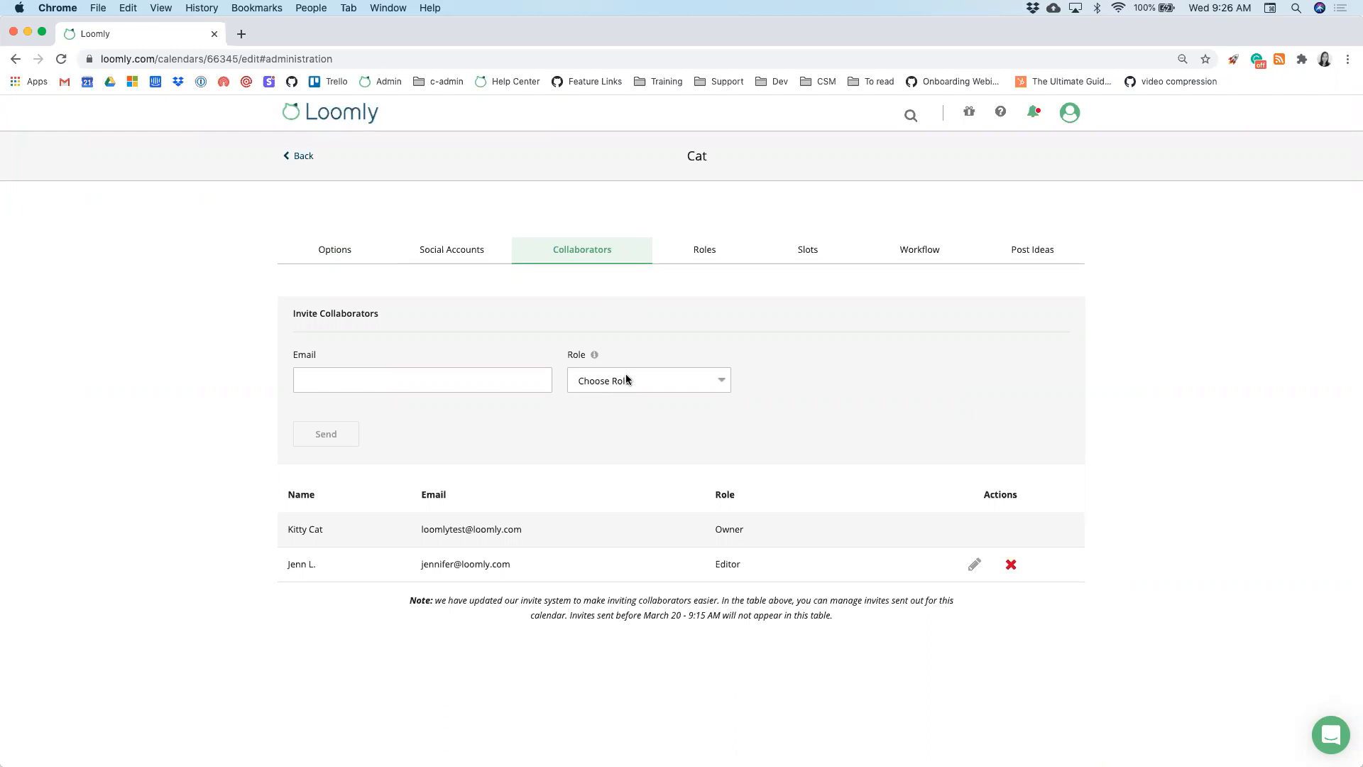
click(595, 355)
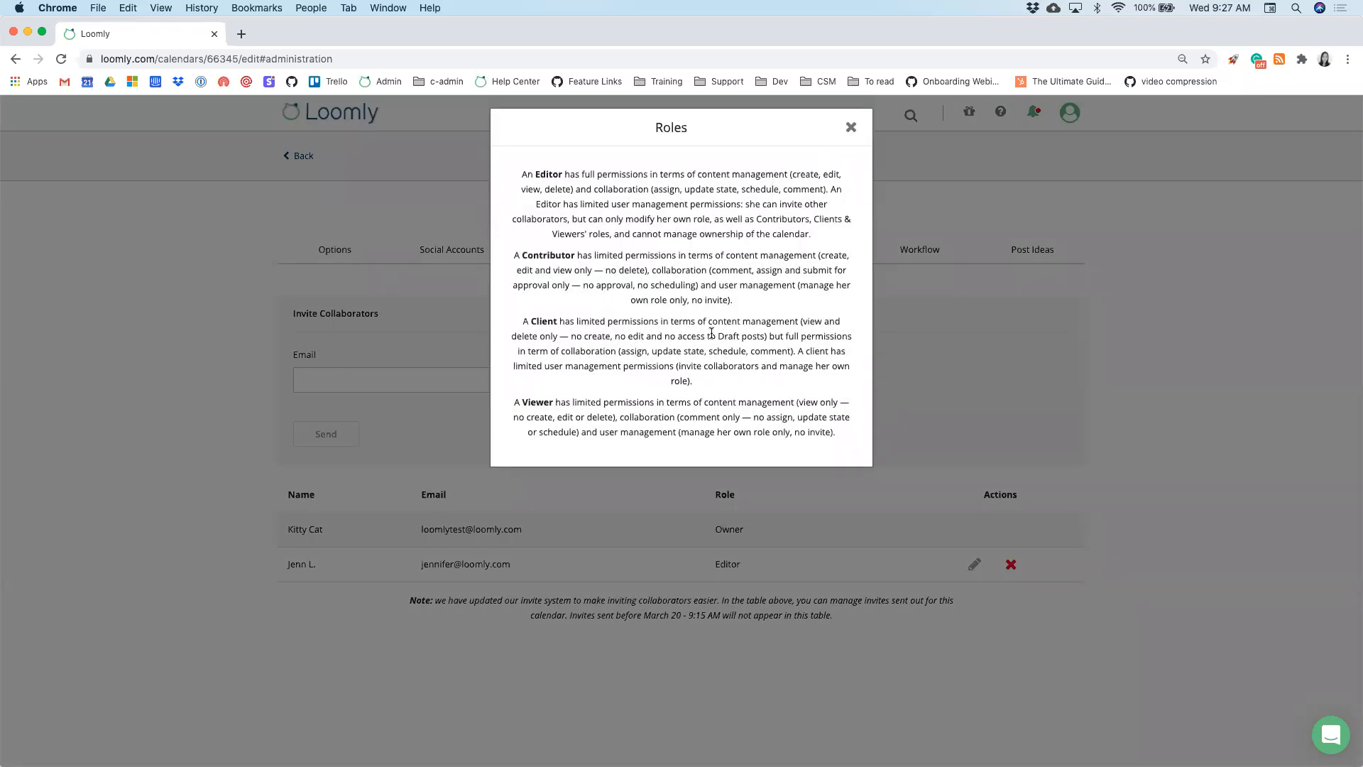
click(851, 129)
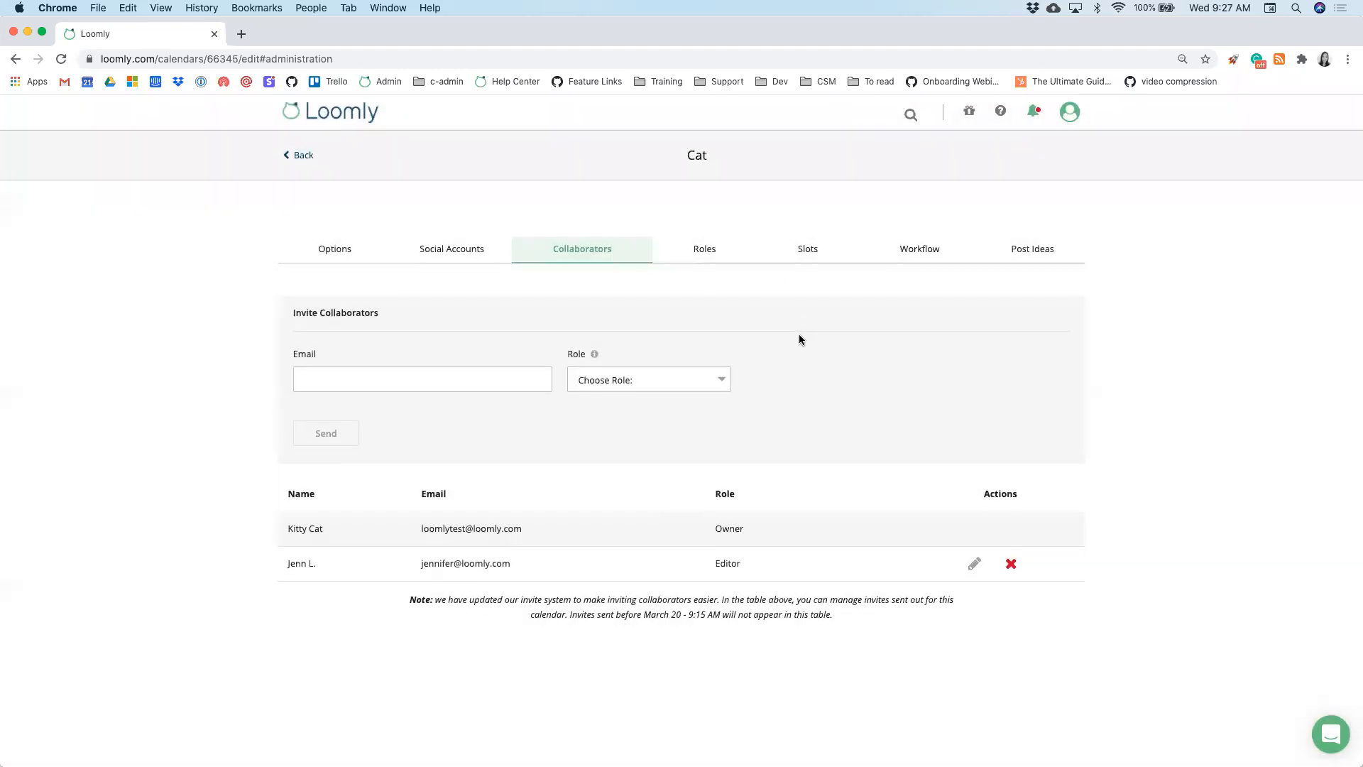
- Invite a new collaborator by their e-mail address with the Contributor role
click(590, 380)
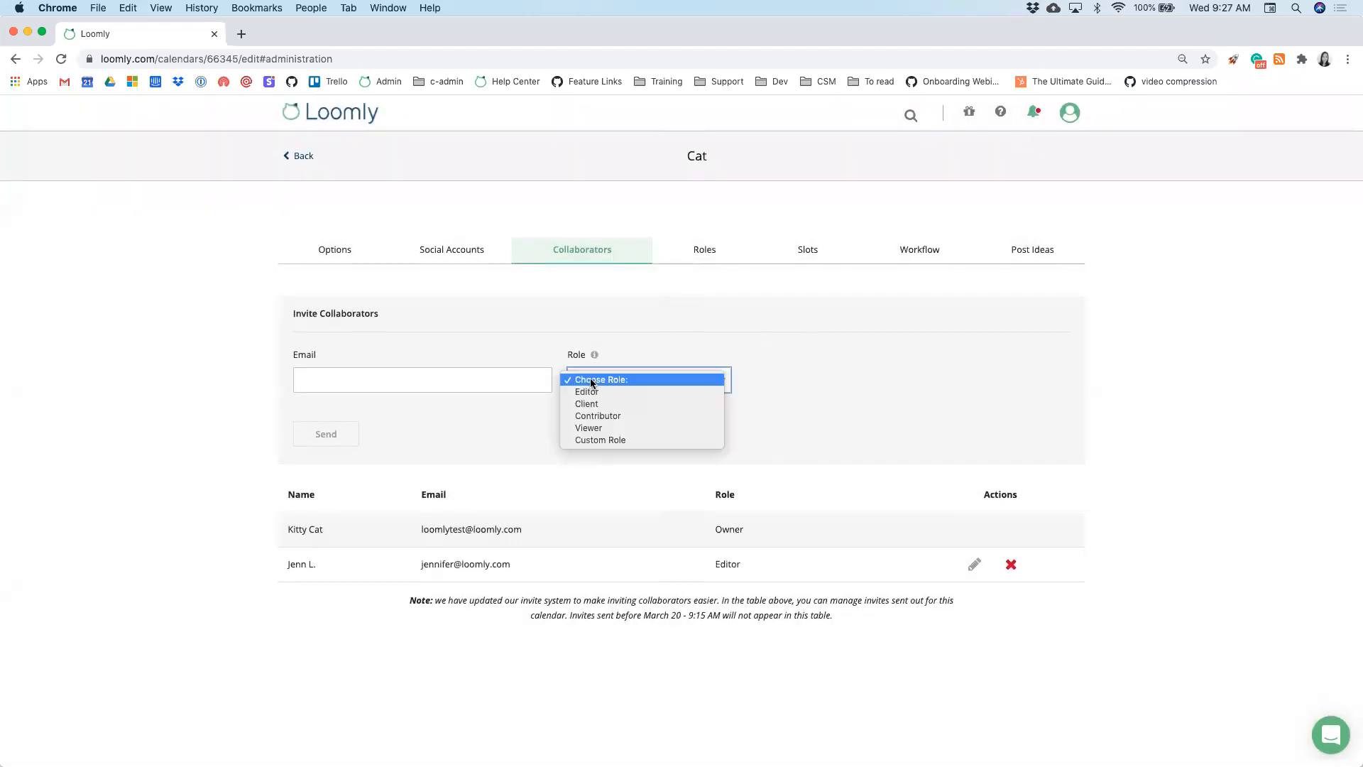
click(589, 416)
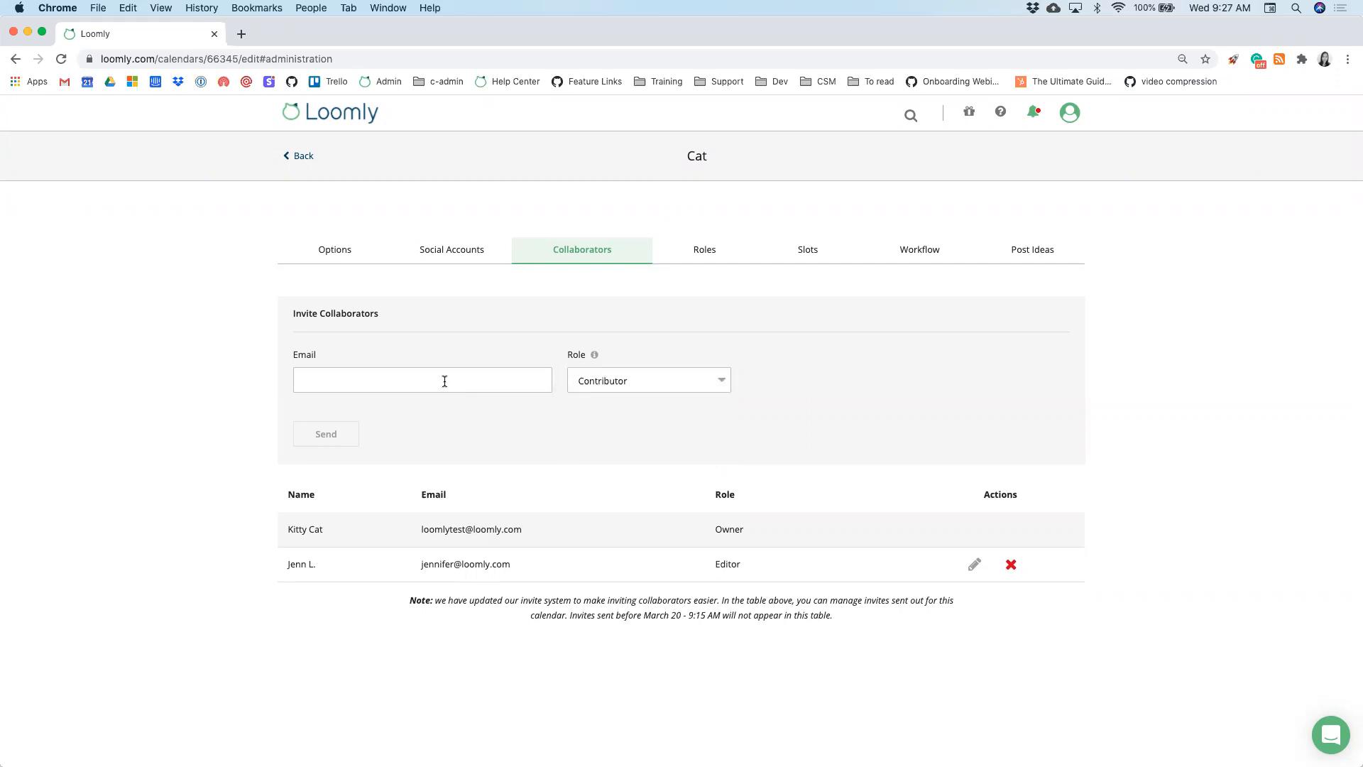
click(386, 385)
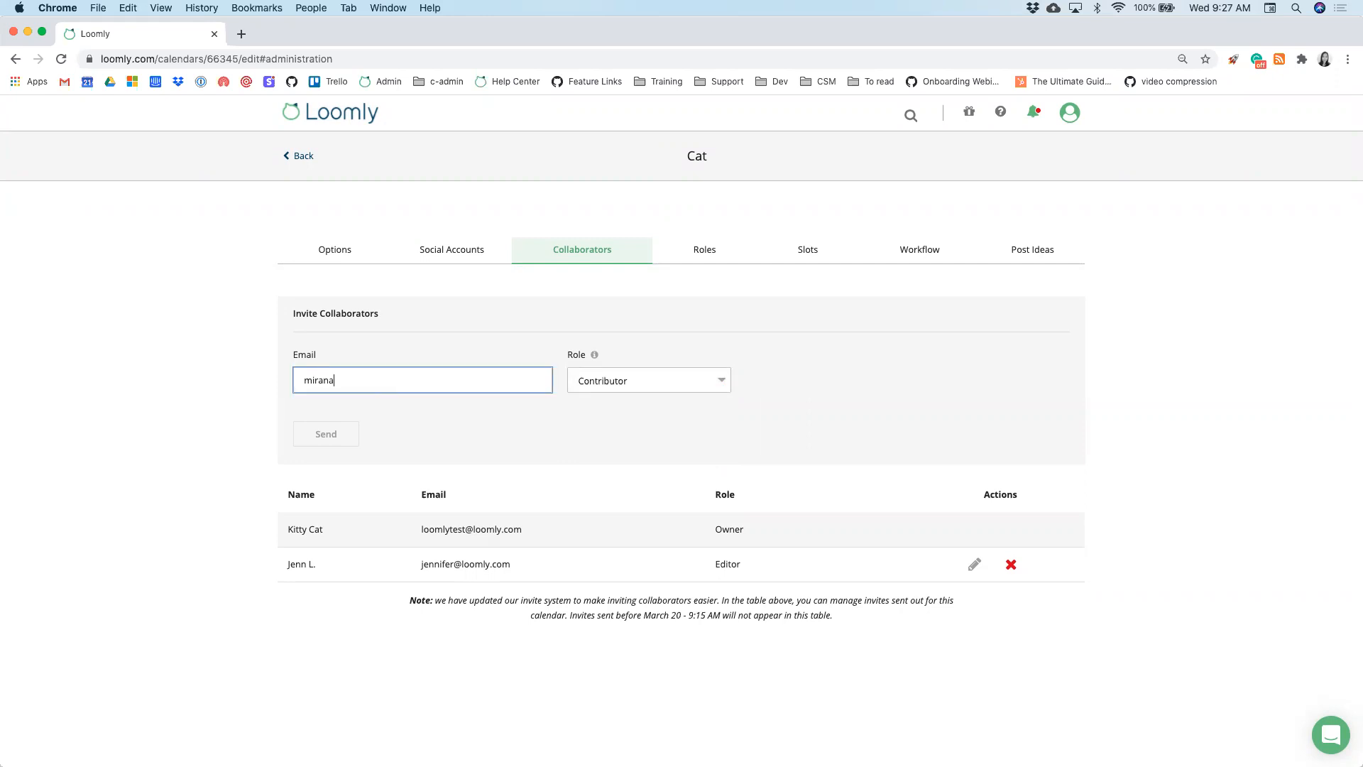
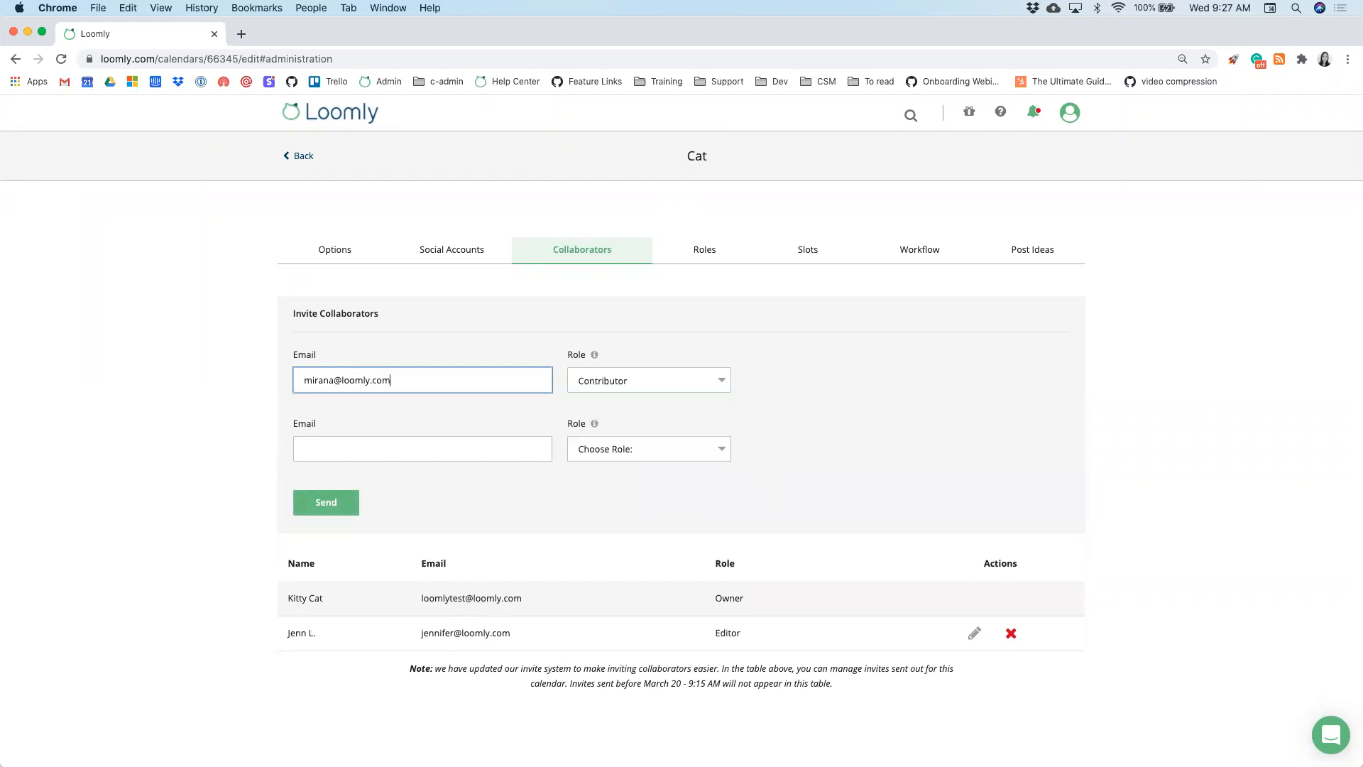
click(328, 504)
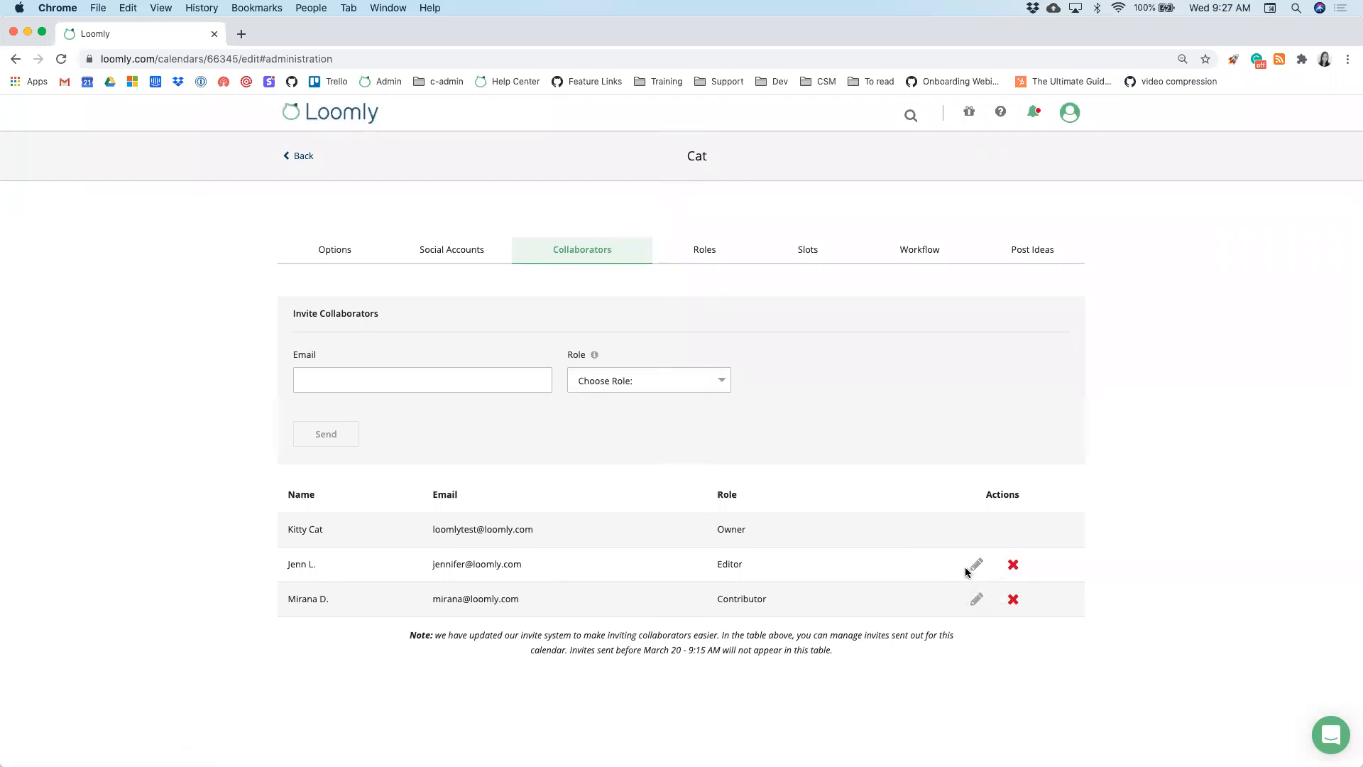
- Change the newly invited collaborator's role from Contributor to Editor and save
click(977, 598)
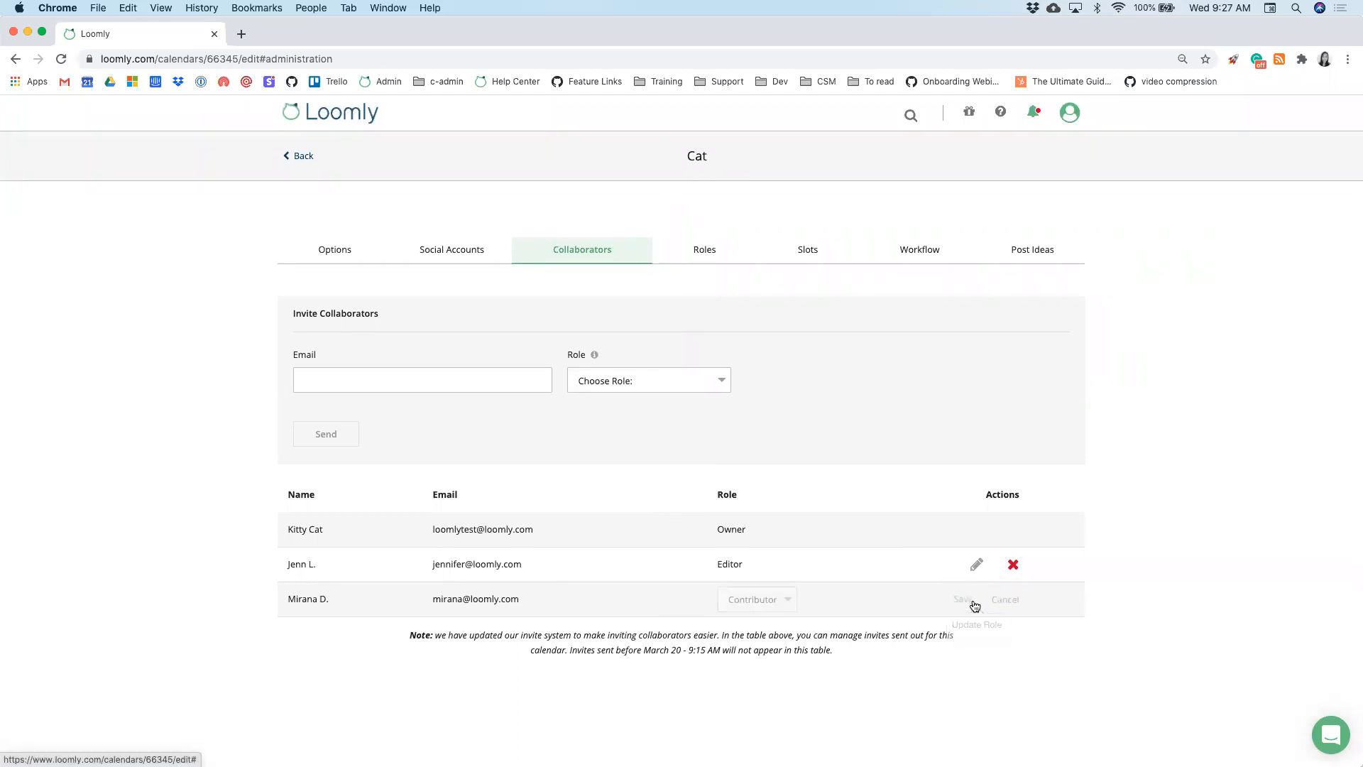
click(764, 608)
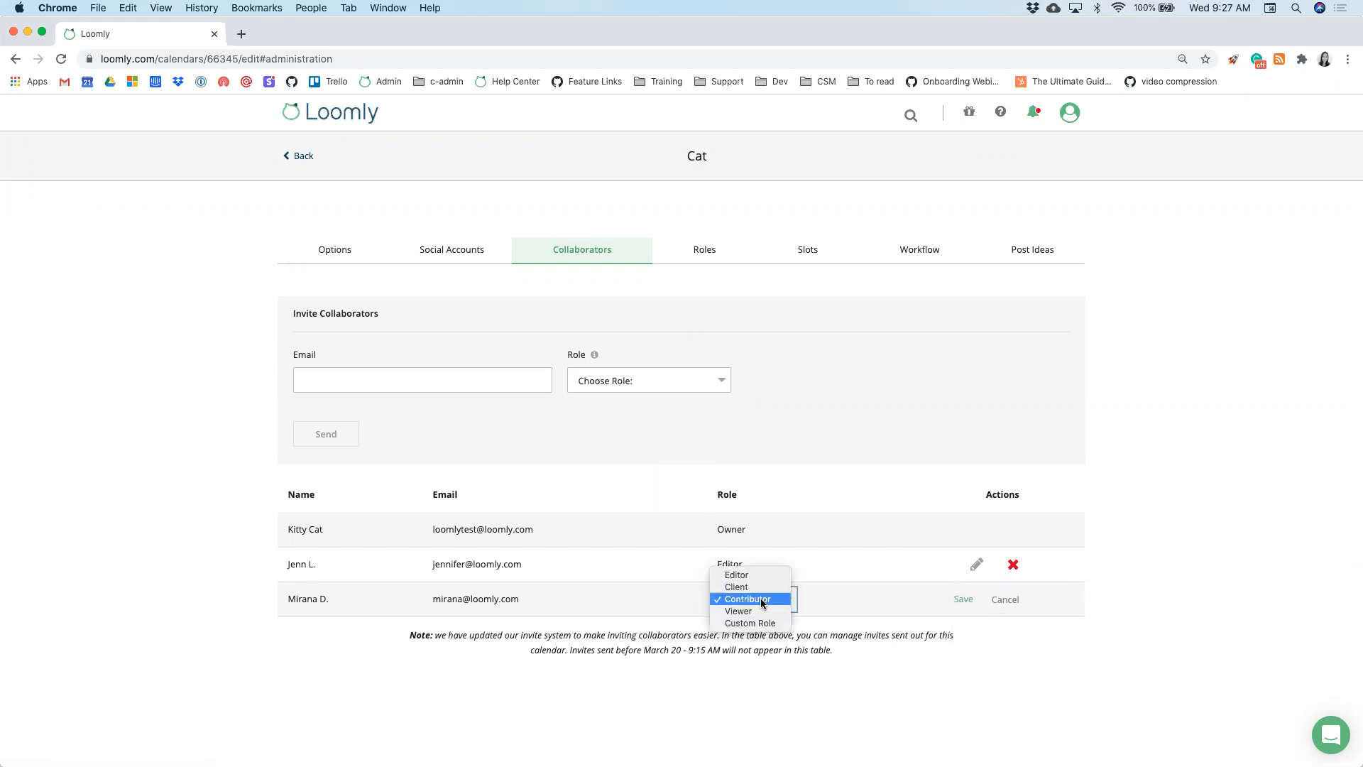
click(757, 578)
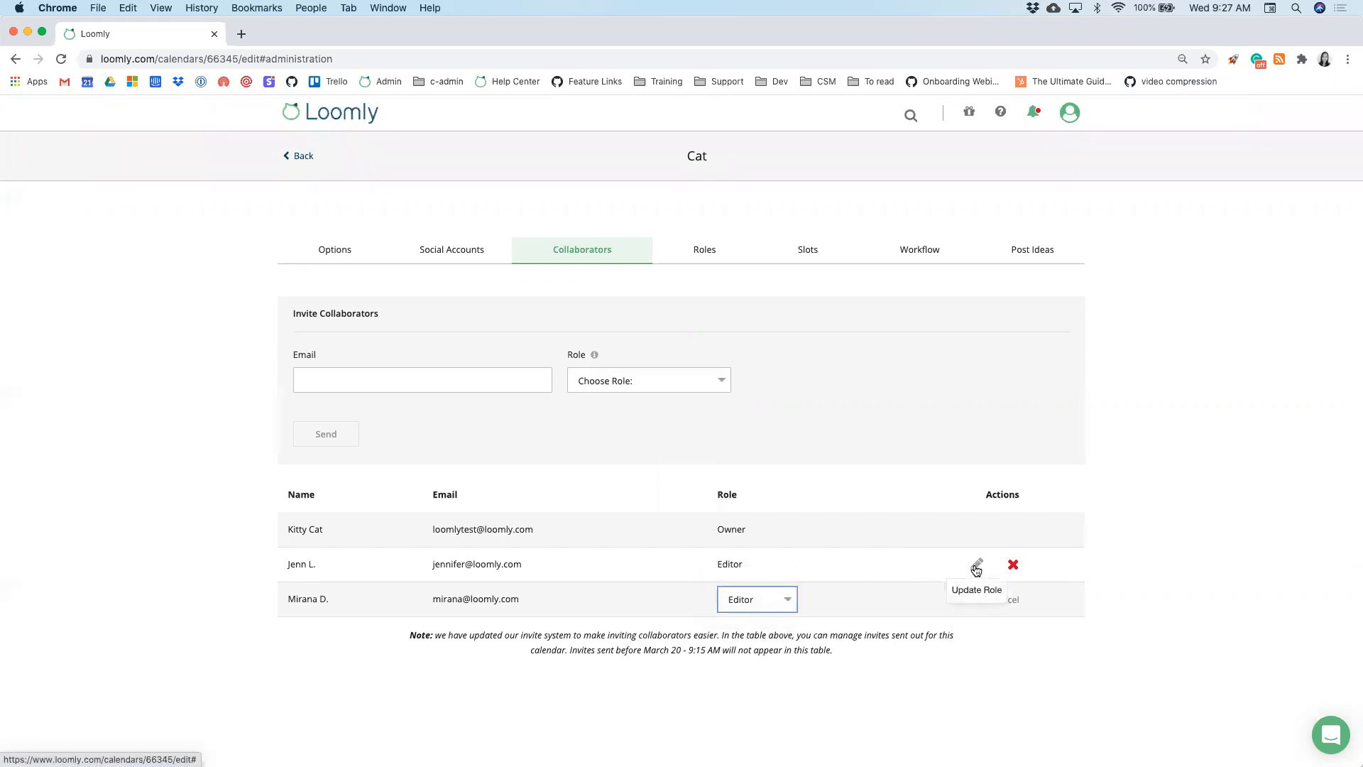
click(958, 604)
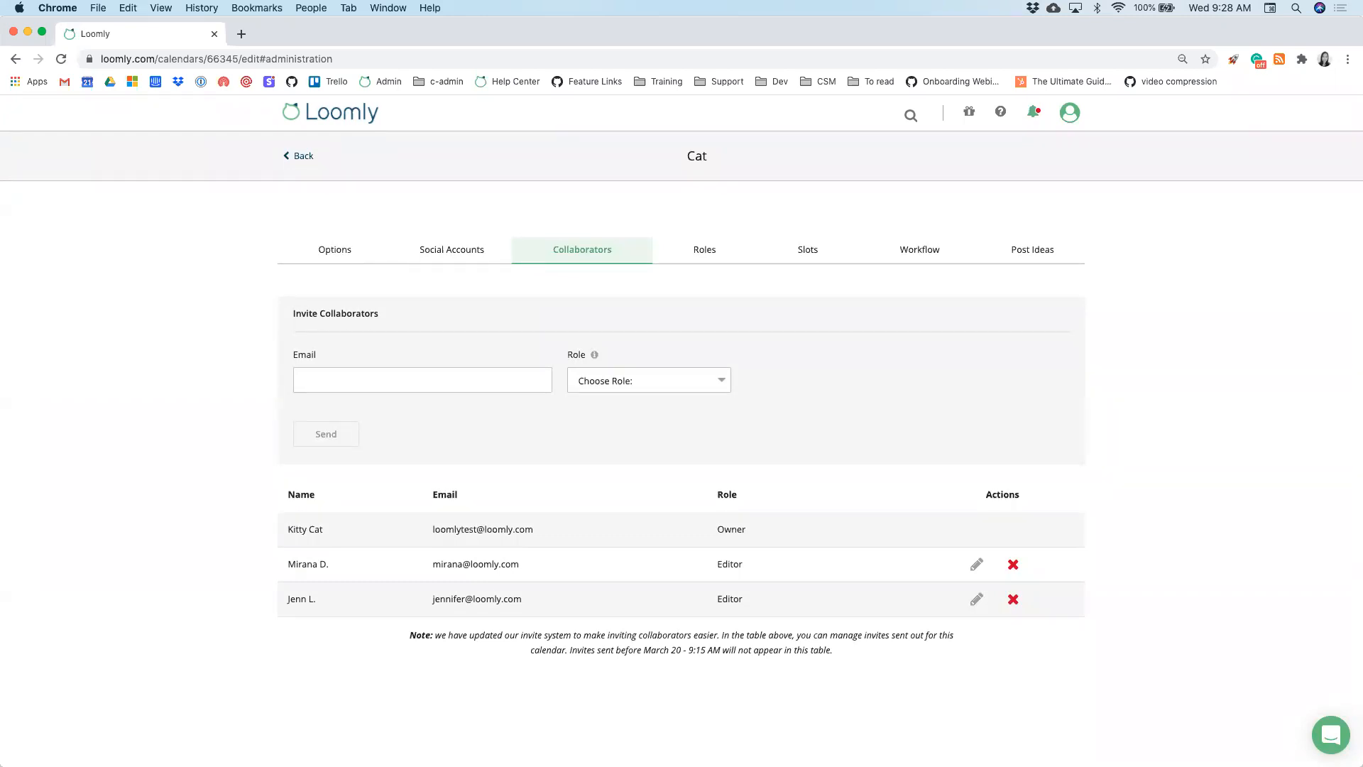
- Start a custom role on the Roles tab, cancel it, and view the Workflow settings instead
click(713, 254)
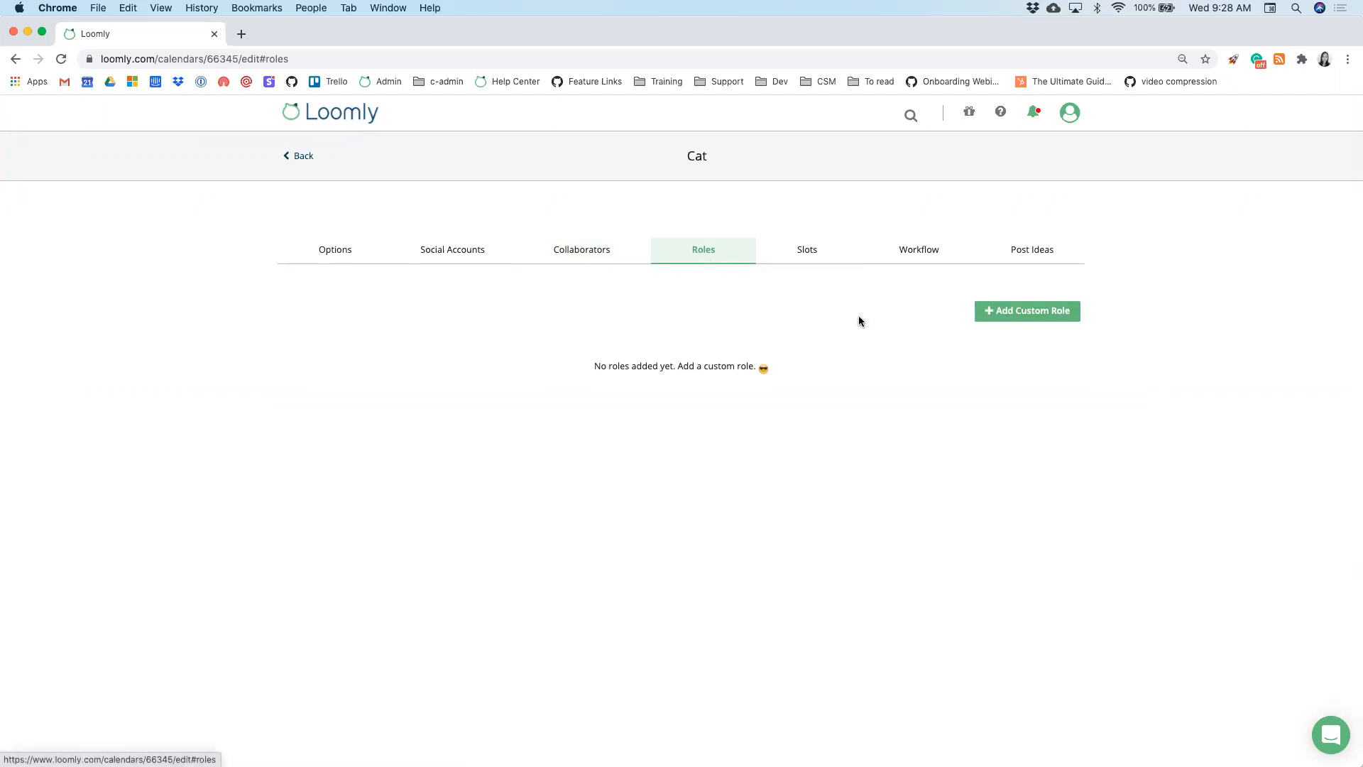
click(1005, 319)
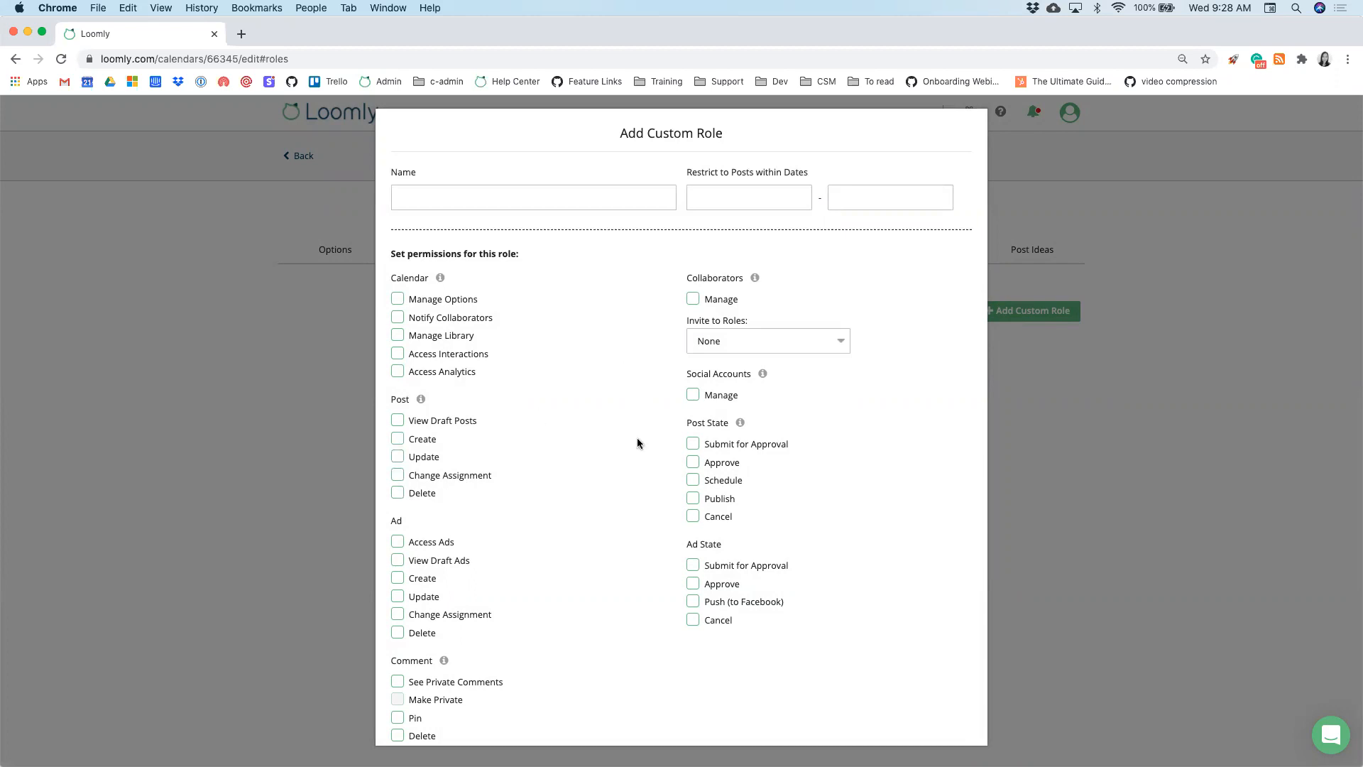
click(758, 203)
click(866, 193)
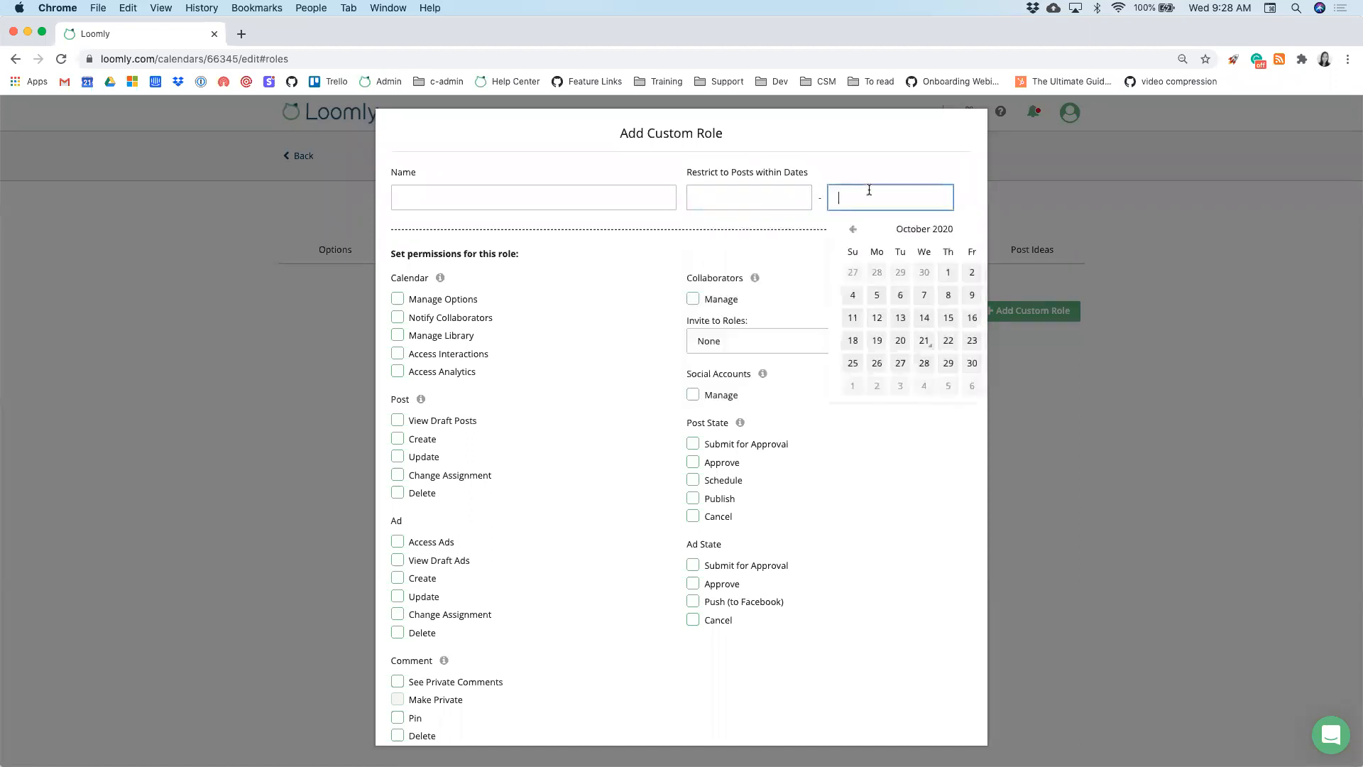
scroll(826, 427, down, 2)
click(724, 714)
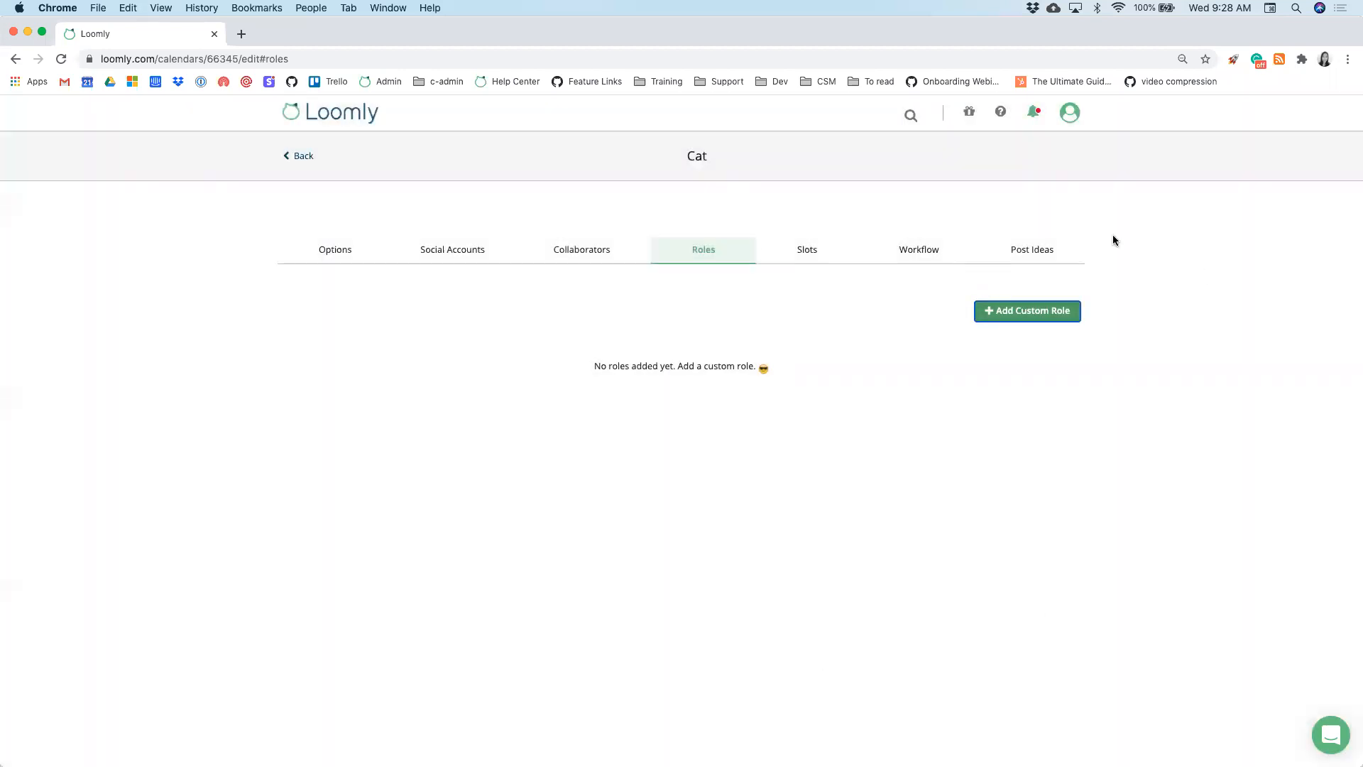
click(900, 250)
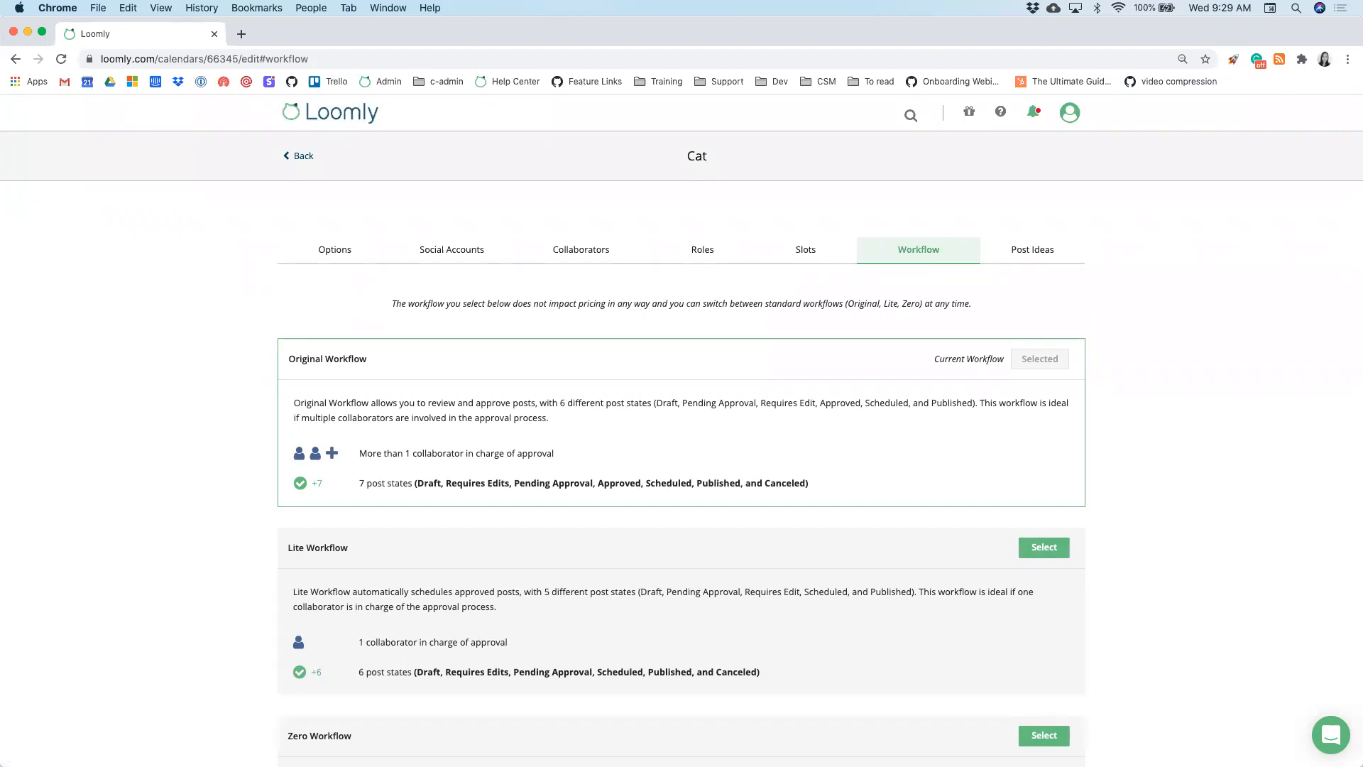
- Review Original Workflow's seven post states, then bring up the profile account menu
scroll(1233, 331, down, 1)
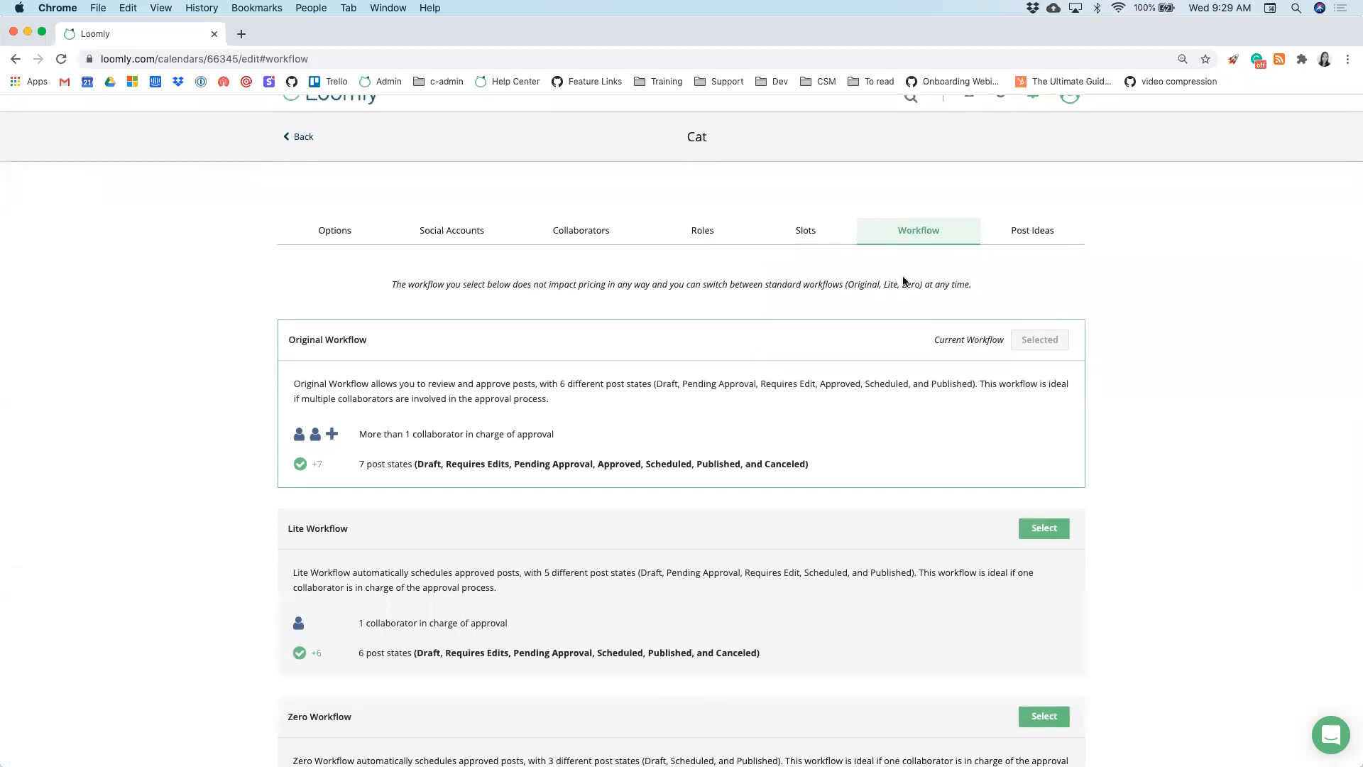
scroll(831, 478, down, 3)
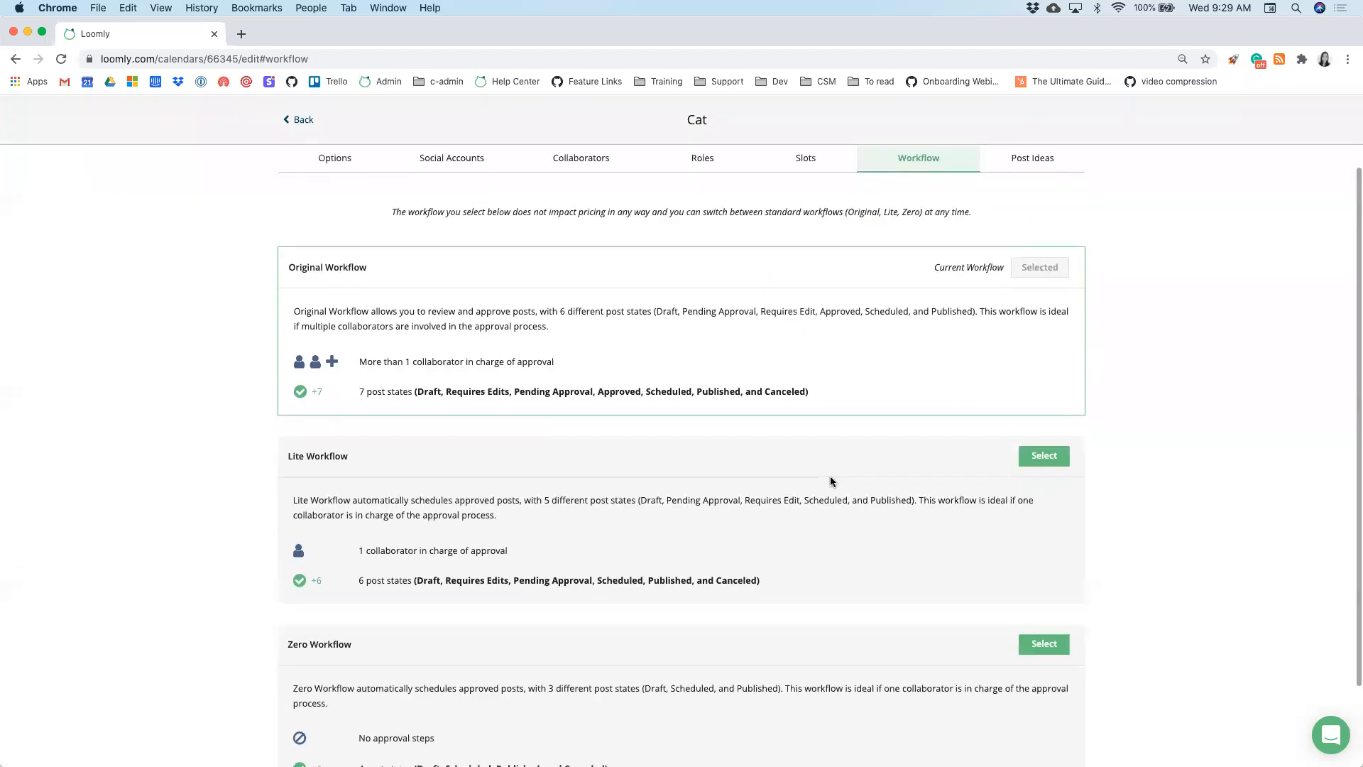
scroll(840, 389, down, 2)
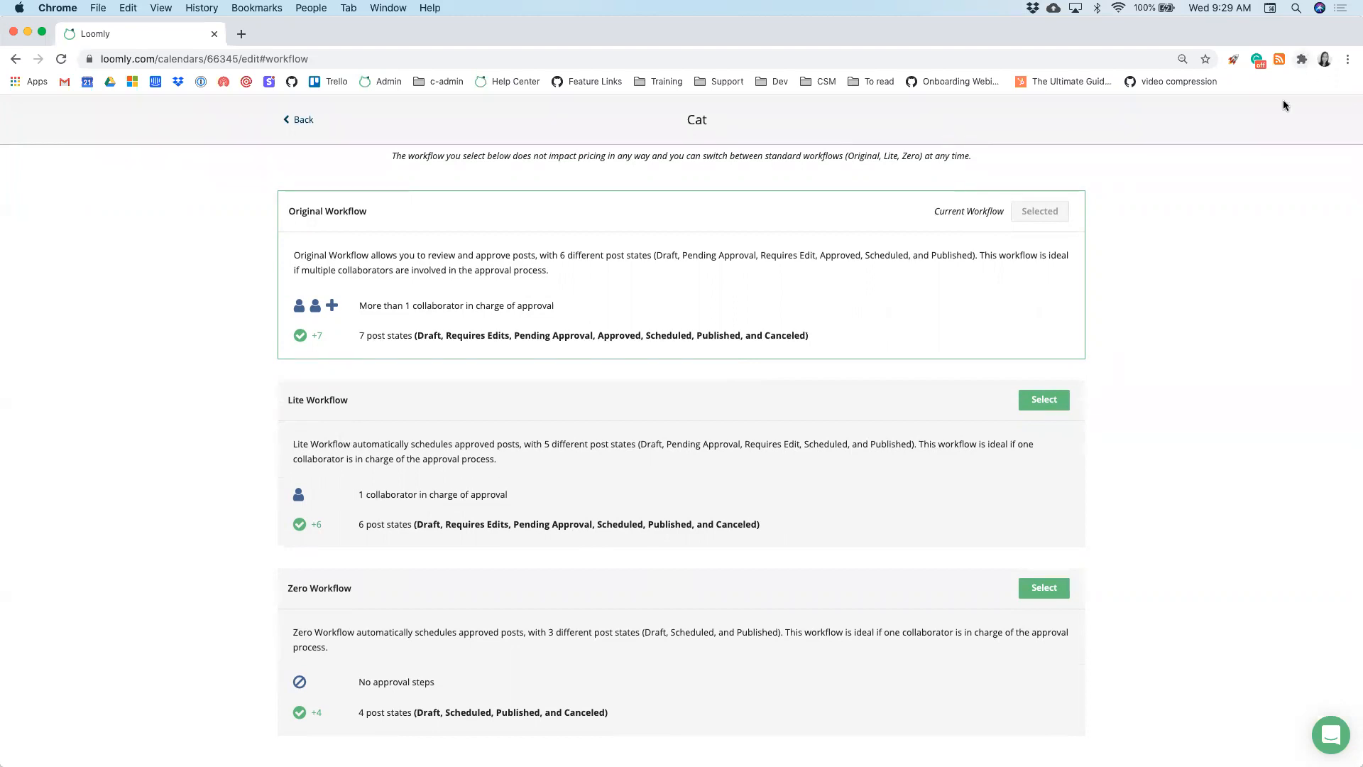
scroll(1254, 183, up, 3)
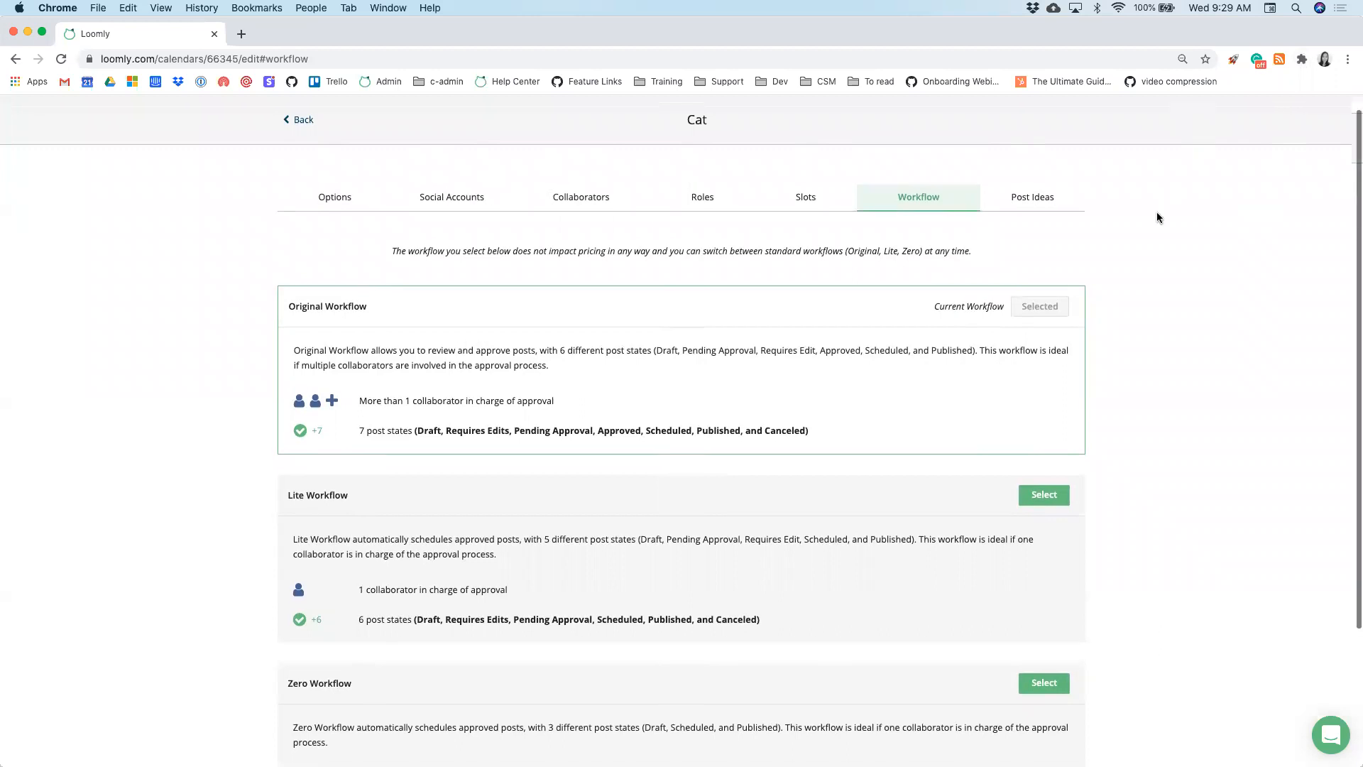
scroll(1157, 212, up, 1)
click(1070, 114)
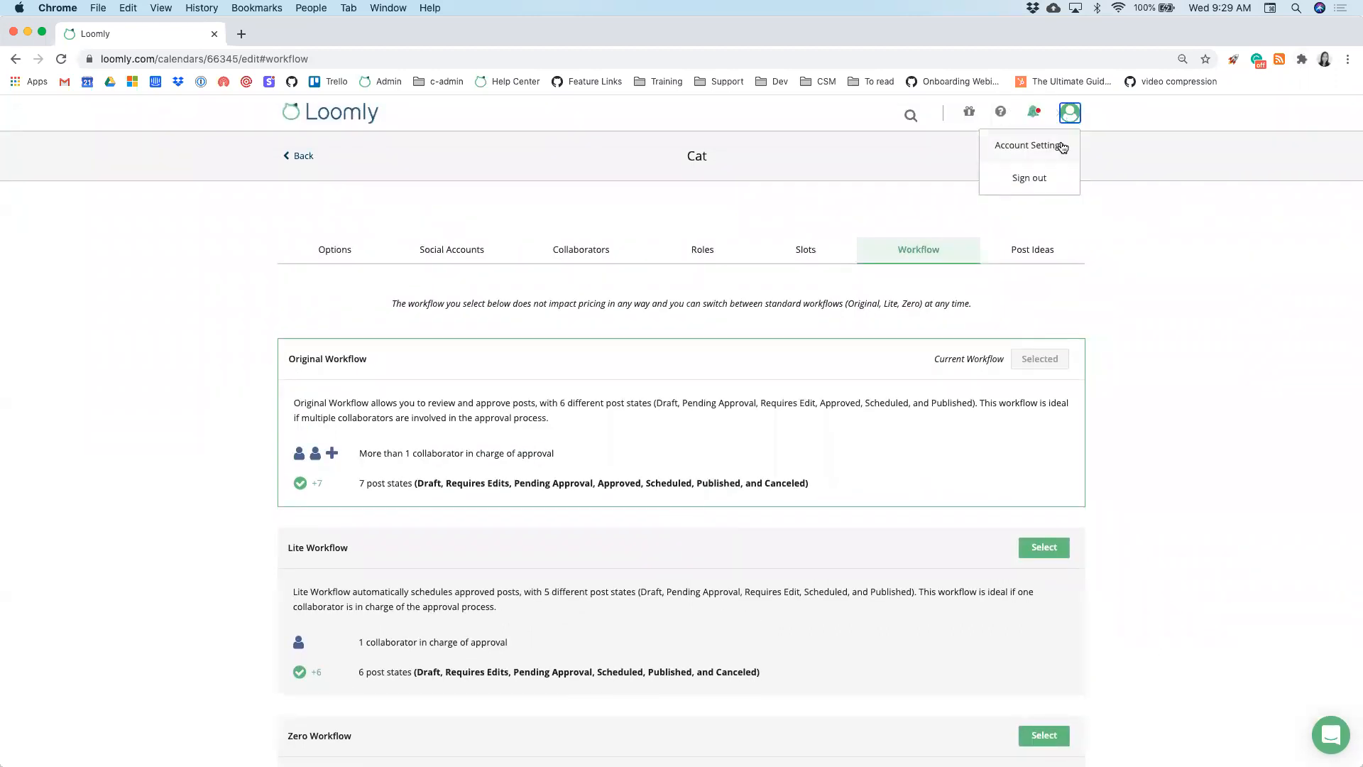
- Go to Account Settings > Notifications and expand the Cat calendar's preferences
click(1047, 144)
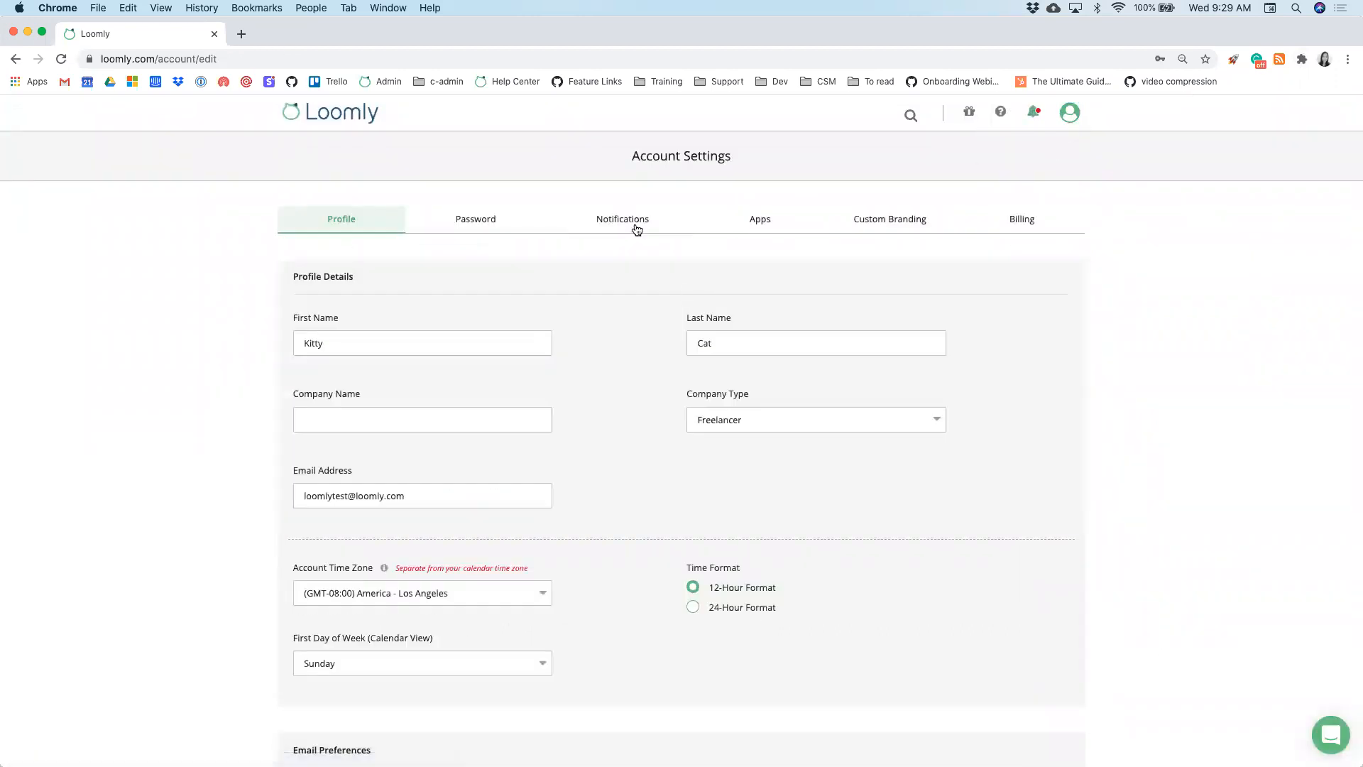
click(633, 222)
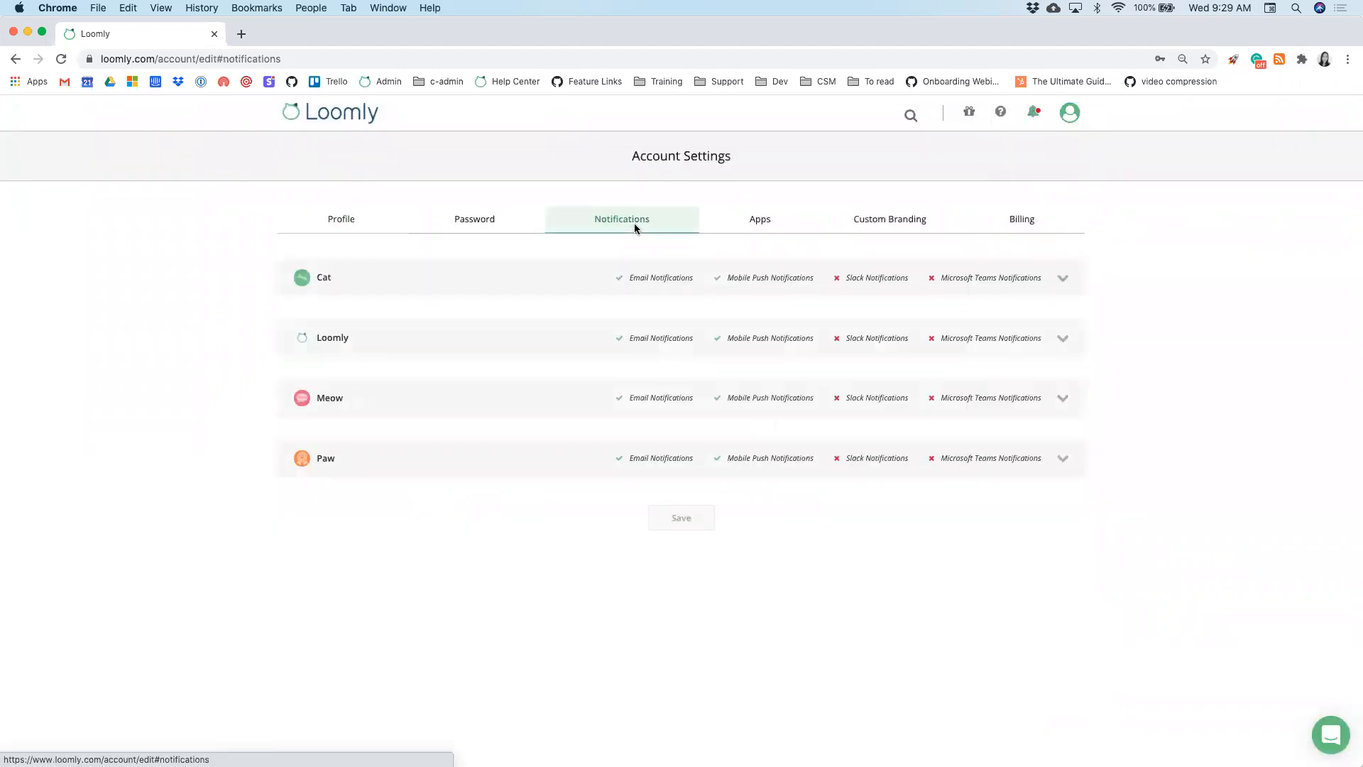
click(597, 284)
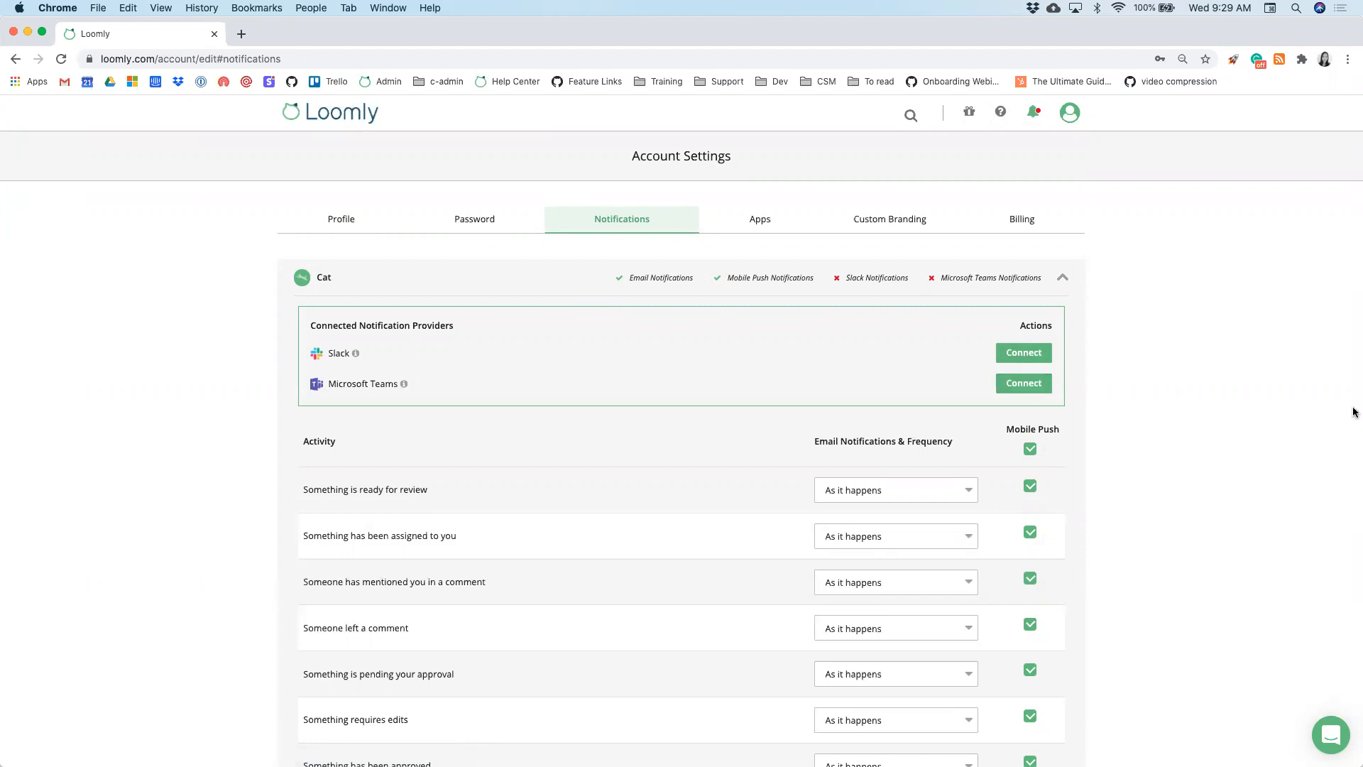
scroll(1244, 395, down, 3)
scroll(1242, 395, down, 1)
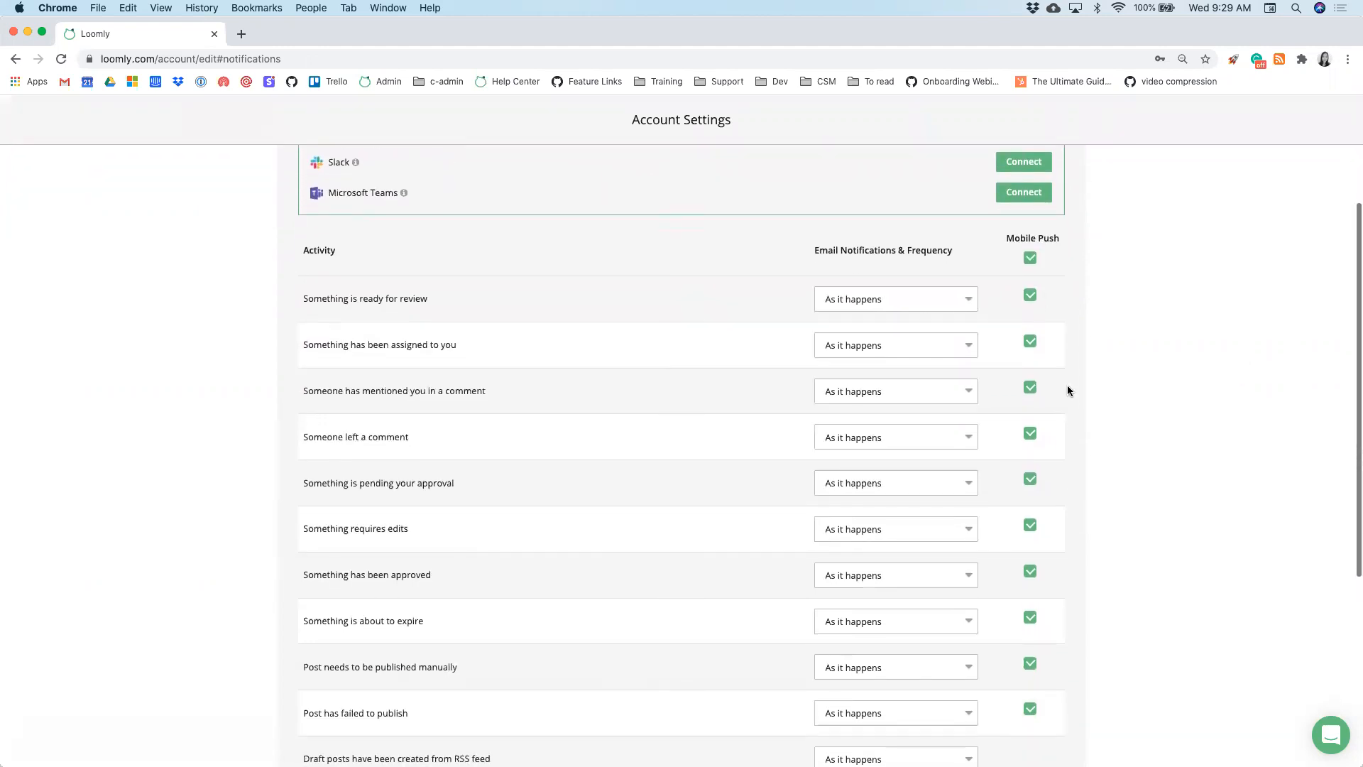
- Set 'Something has been approved' emails to None and turn off both approval mobile push alerts
click(965, 346)
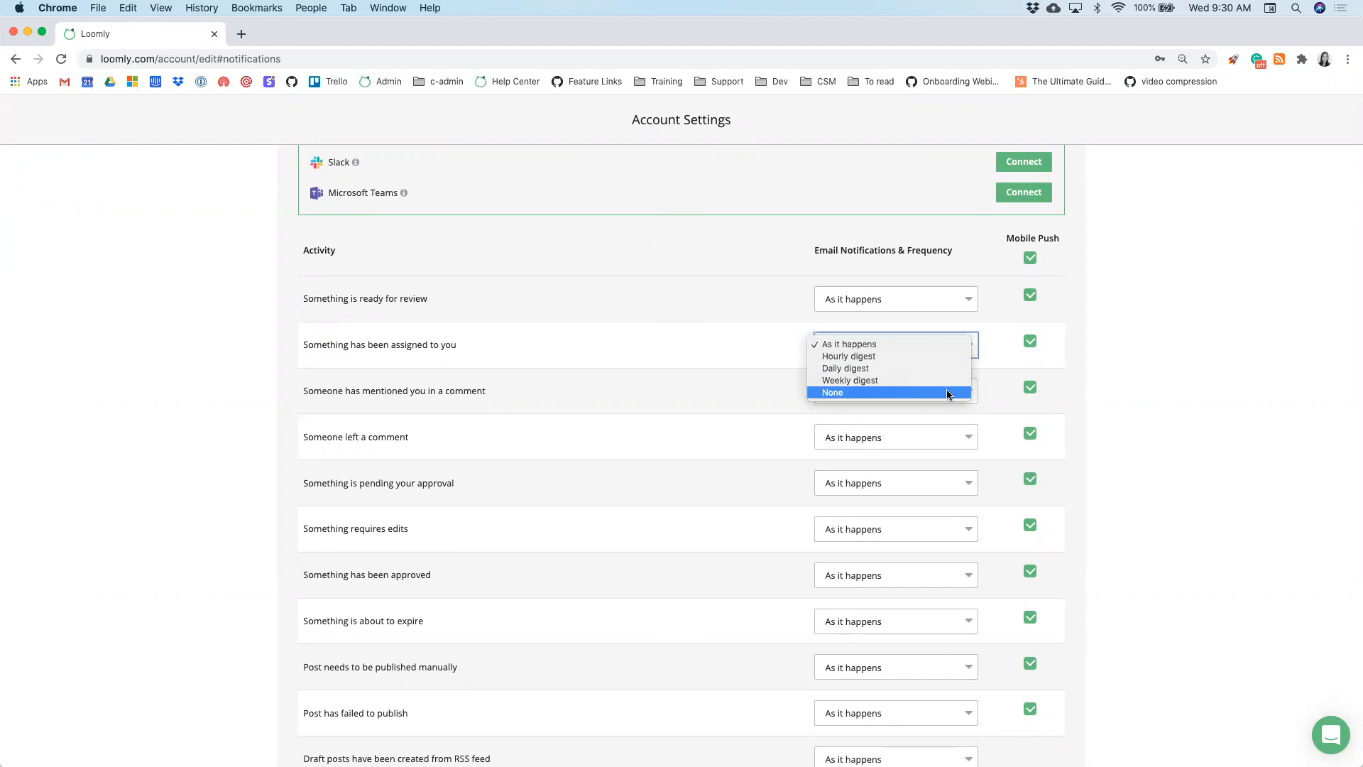
click(801, 467)
scroll(801, 466, down, 3)
click(853, 460)
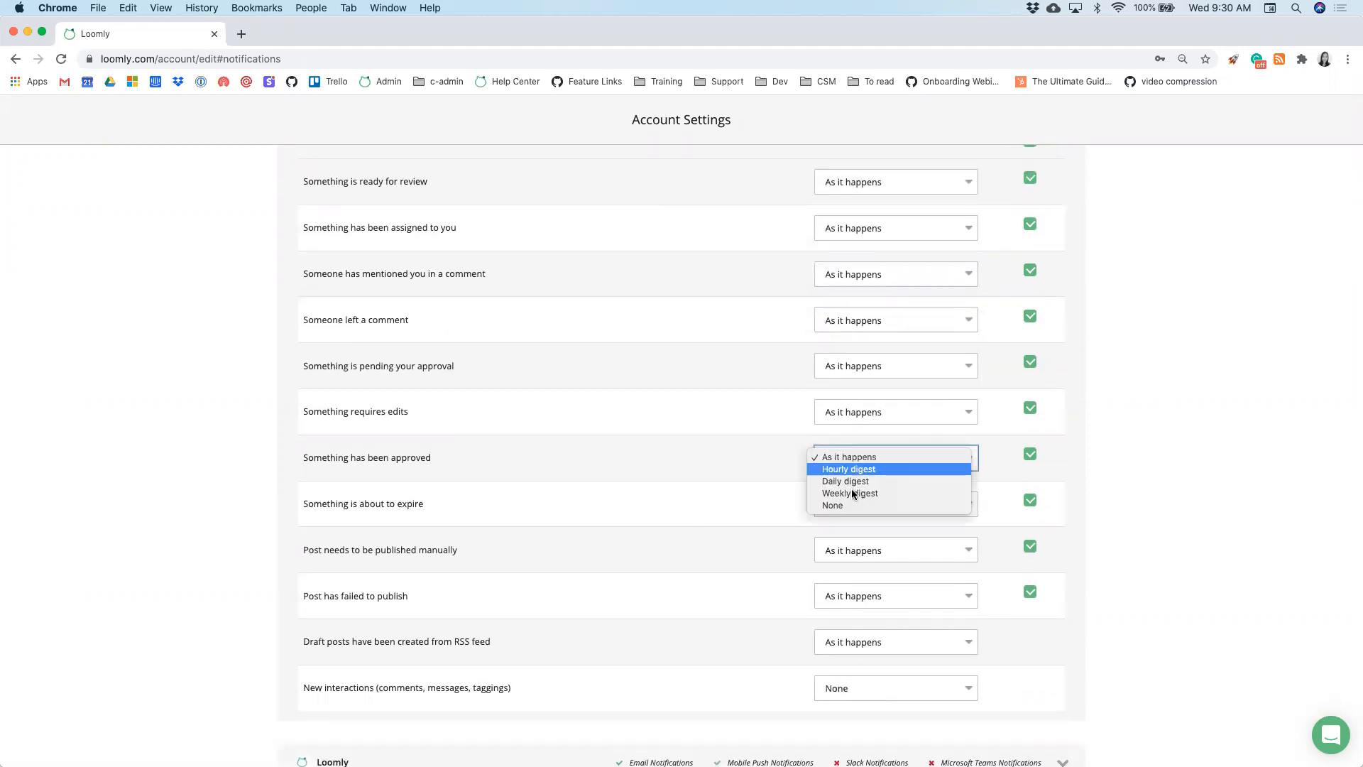
click(852, 504)
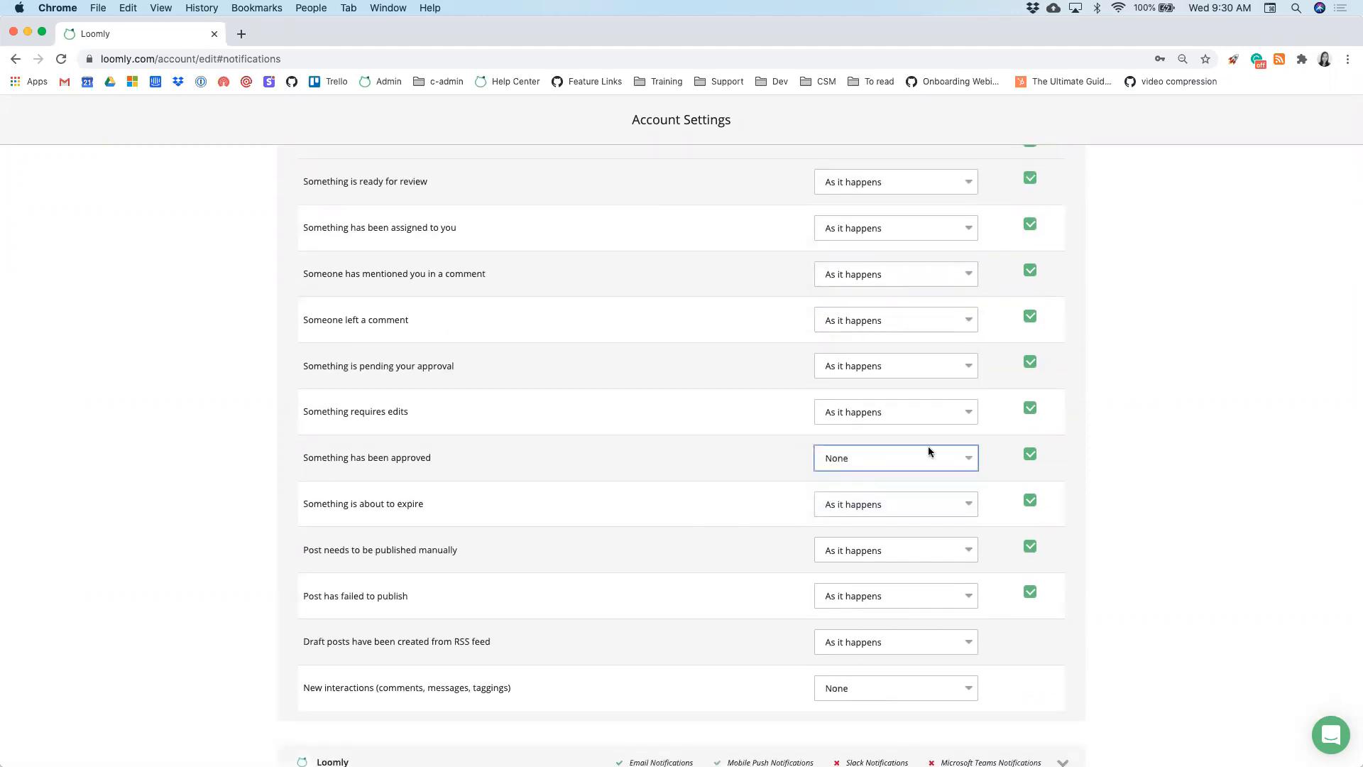
click(1031, 456)
click(1031, 362)
- Expand the Loomly calendar's notification settings and save the preferences
scroll(1065, 340, up, 1)
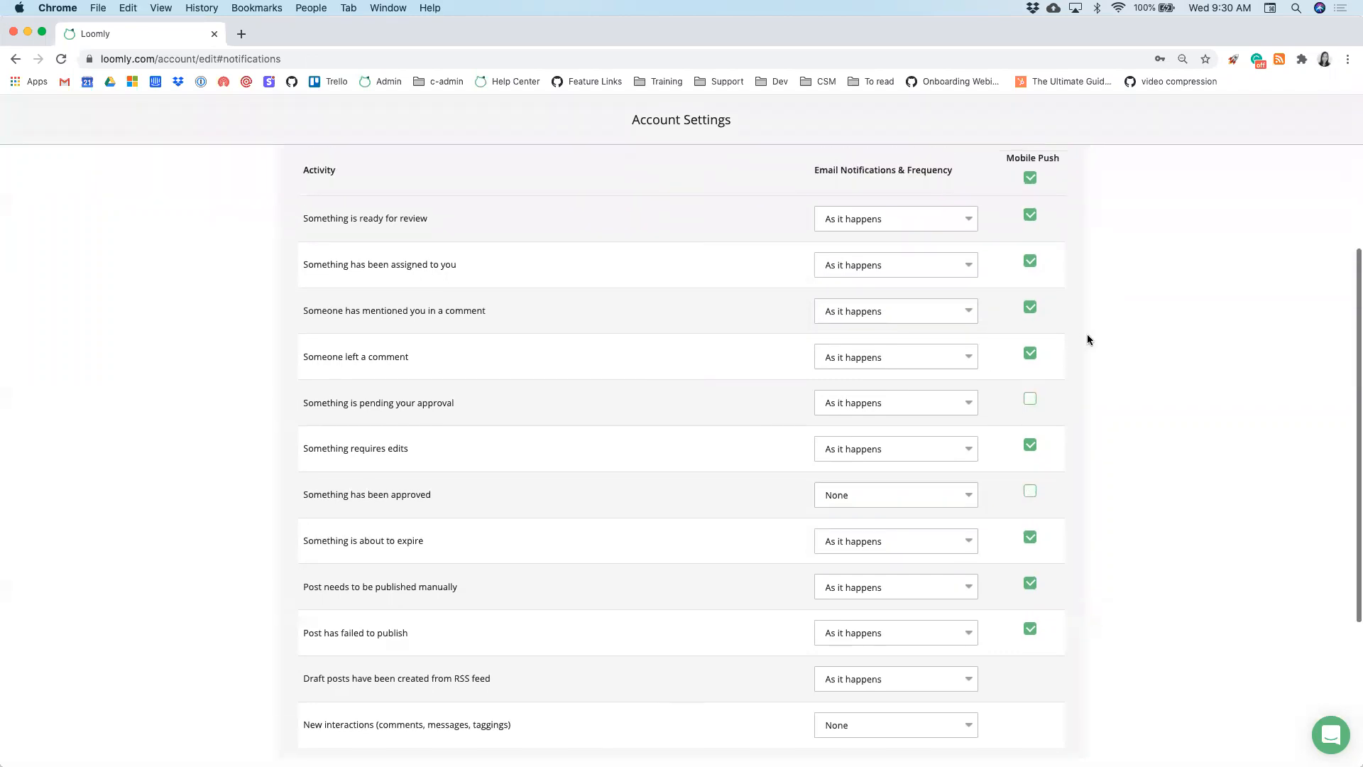
scroll(673, 675, down, 5)
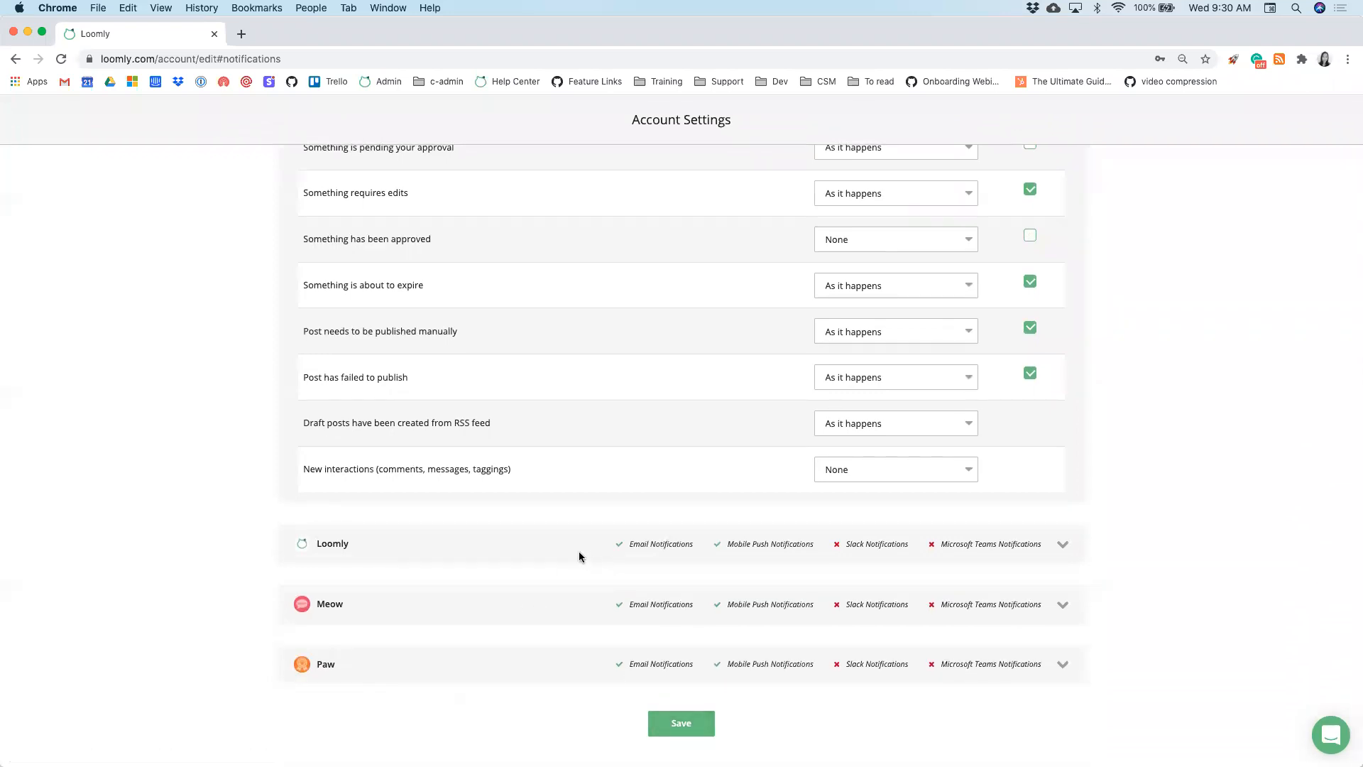
click(678, 723)
click(663, 555)
scroll(663, 613, down, 8)
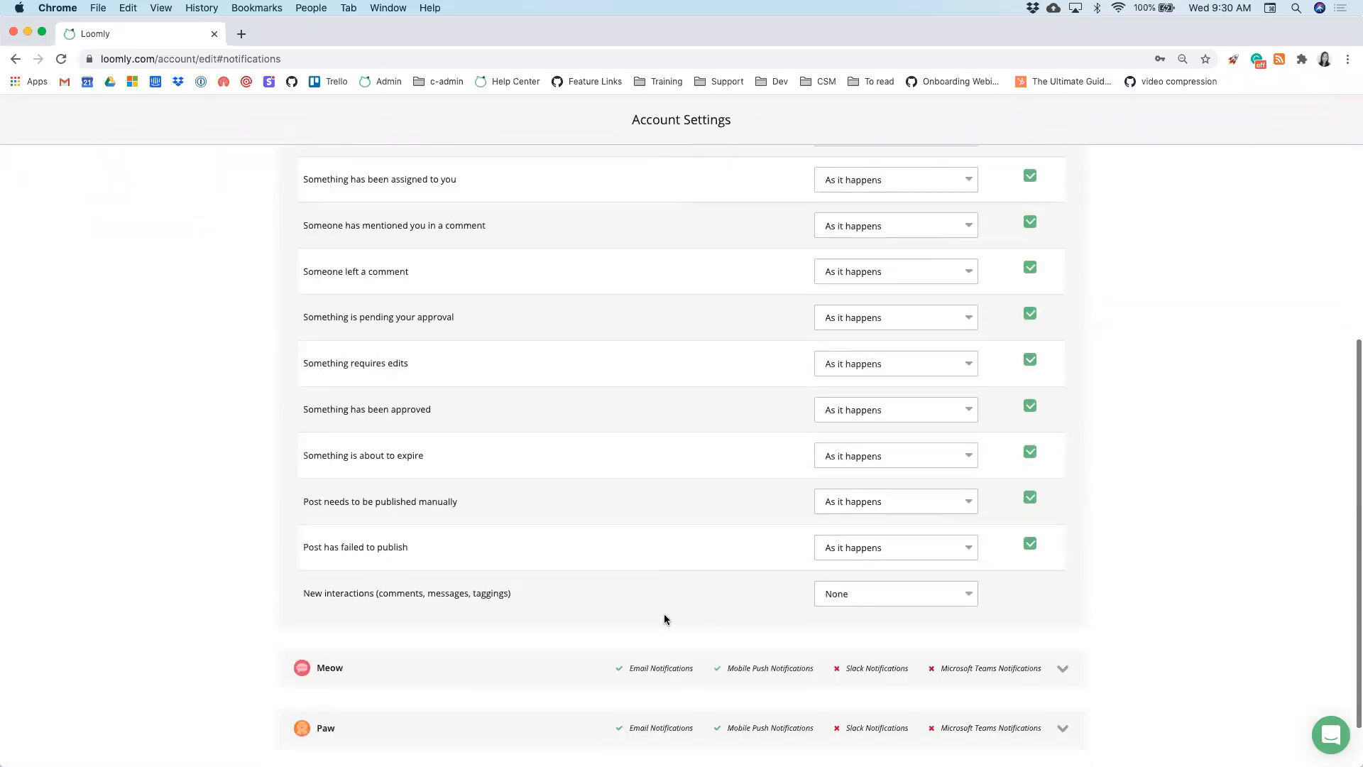
click(681, 714)
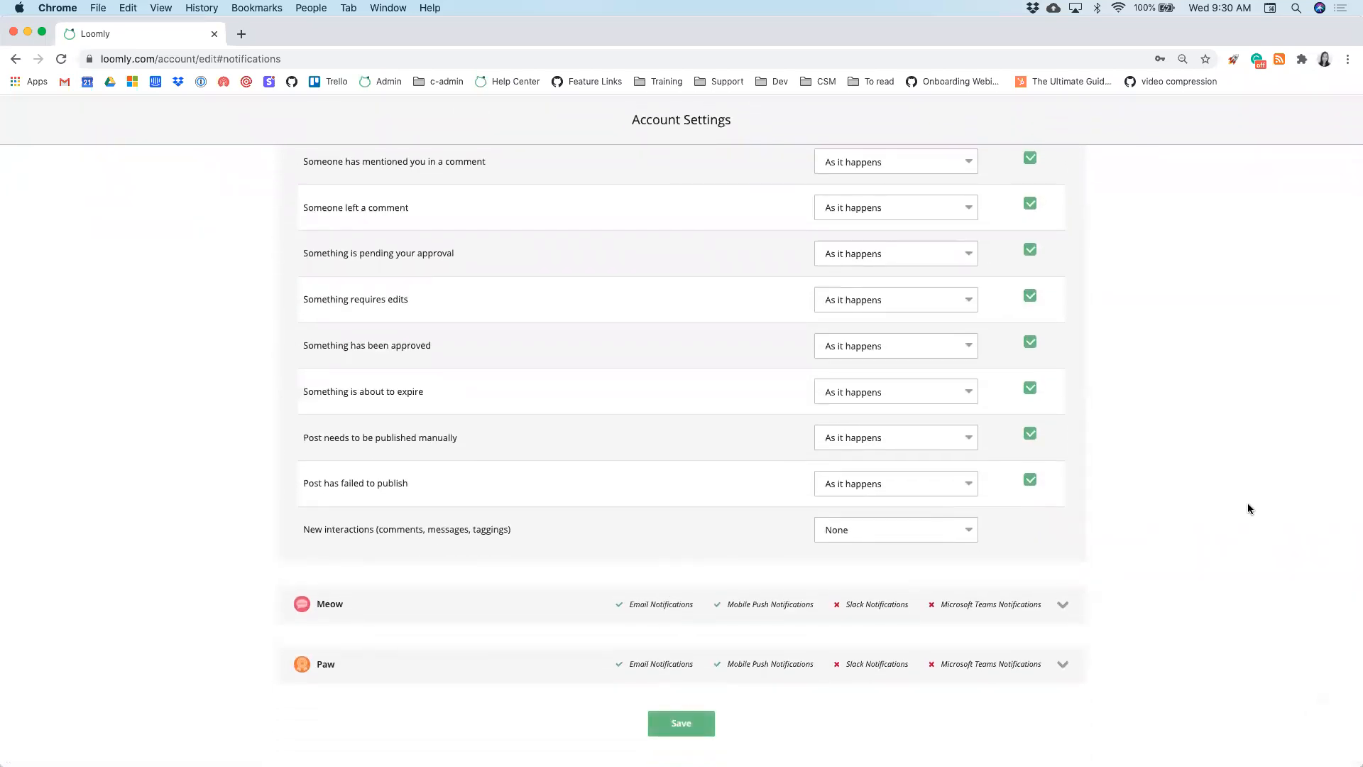
key(ctrl+Up)
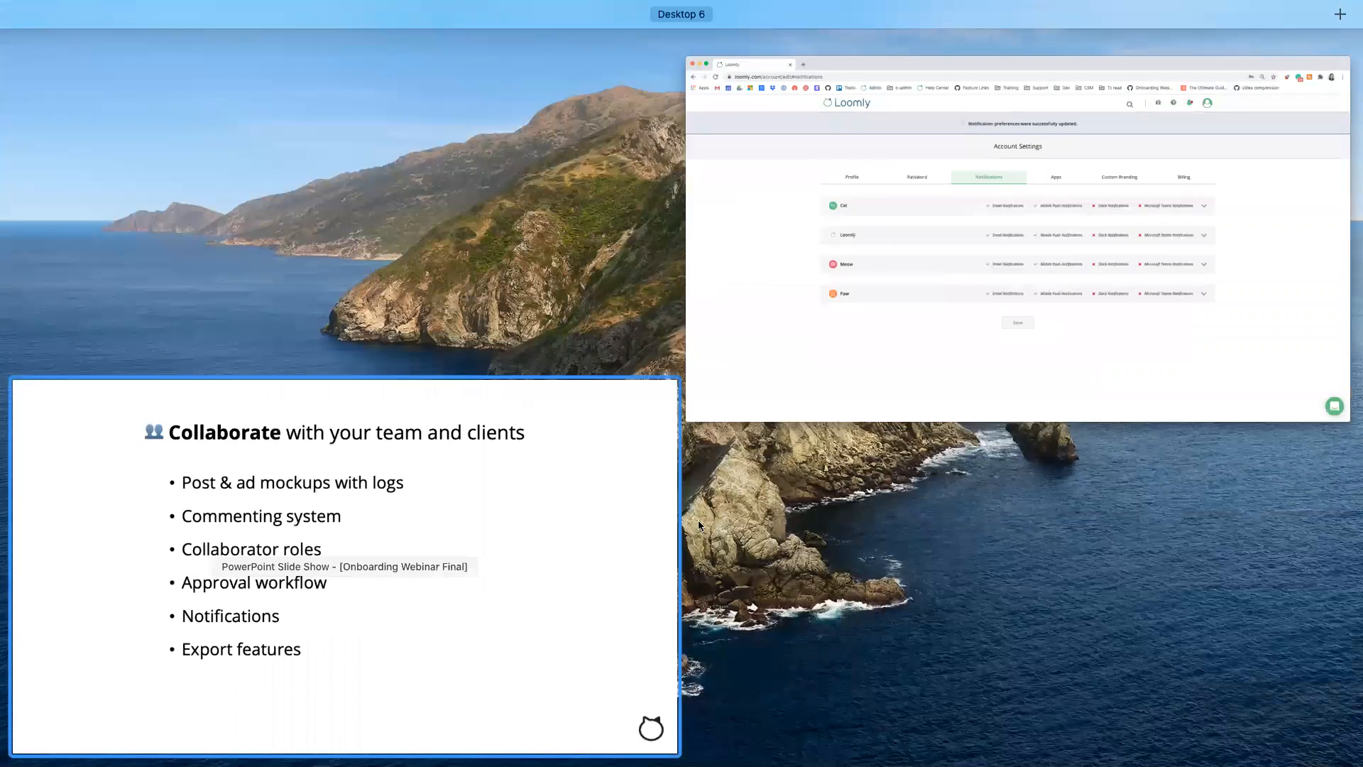
- Advance the slideshow two slides to Interactions Management Tool, then return to the Chrome window
click(690, 521)
click(701, 519)
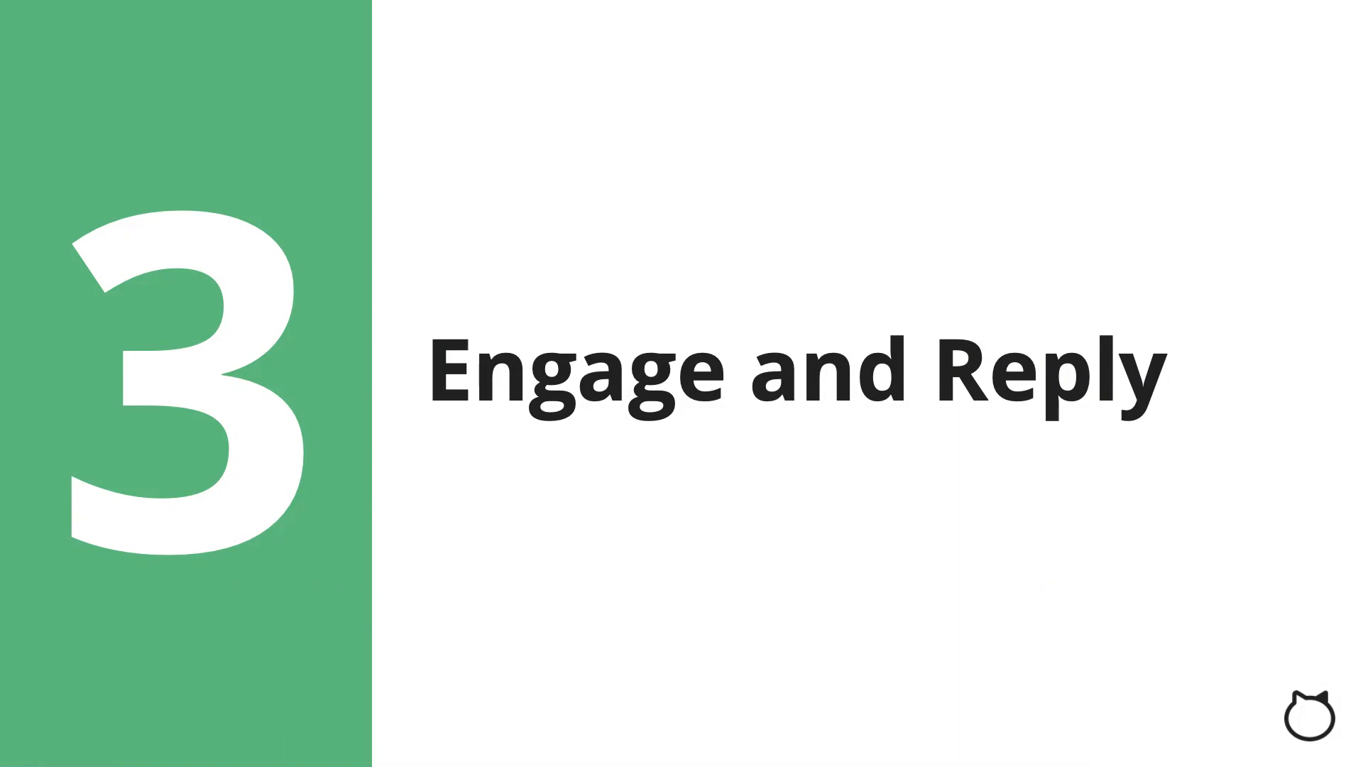
click(1152, 188)
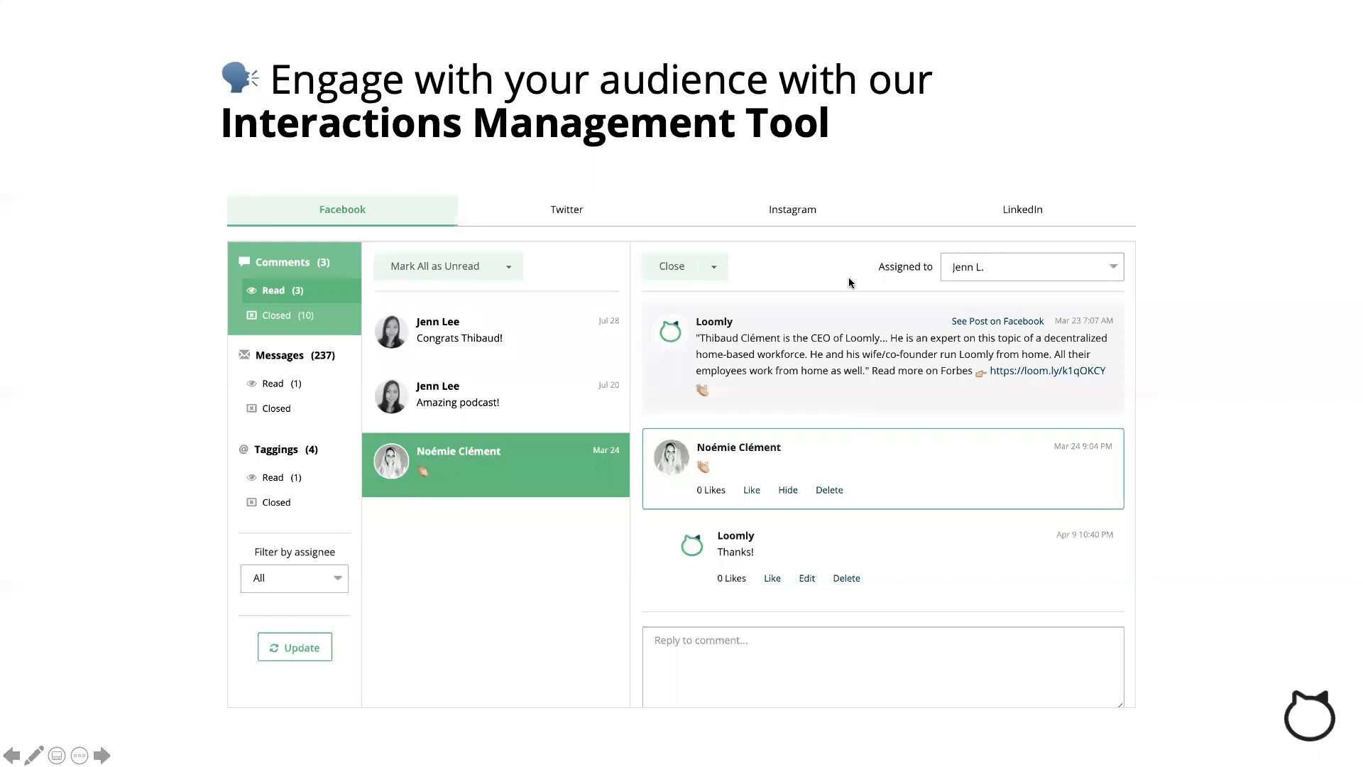
key(ctrl+Up)
- From the dashboard, open the Cat calendar's Interactions inbox and start a reply to the latest comment
click(525, 273)
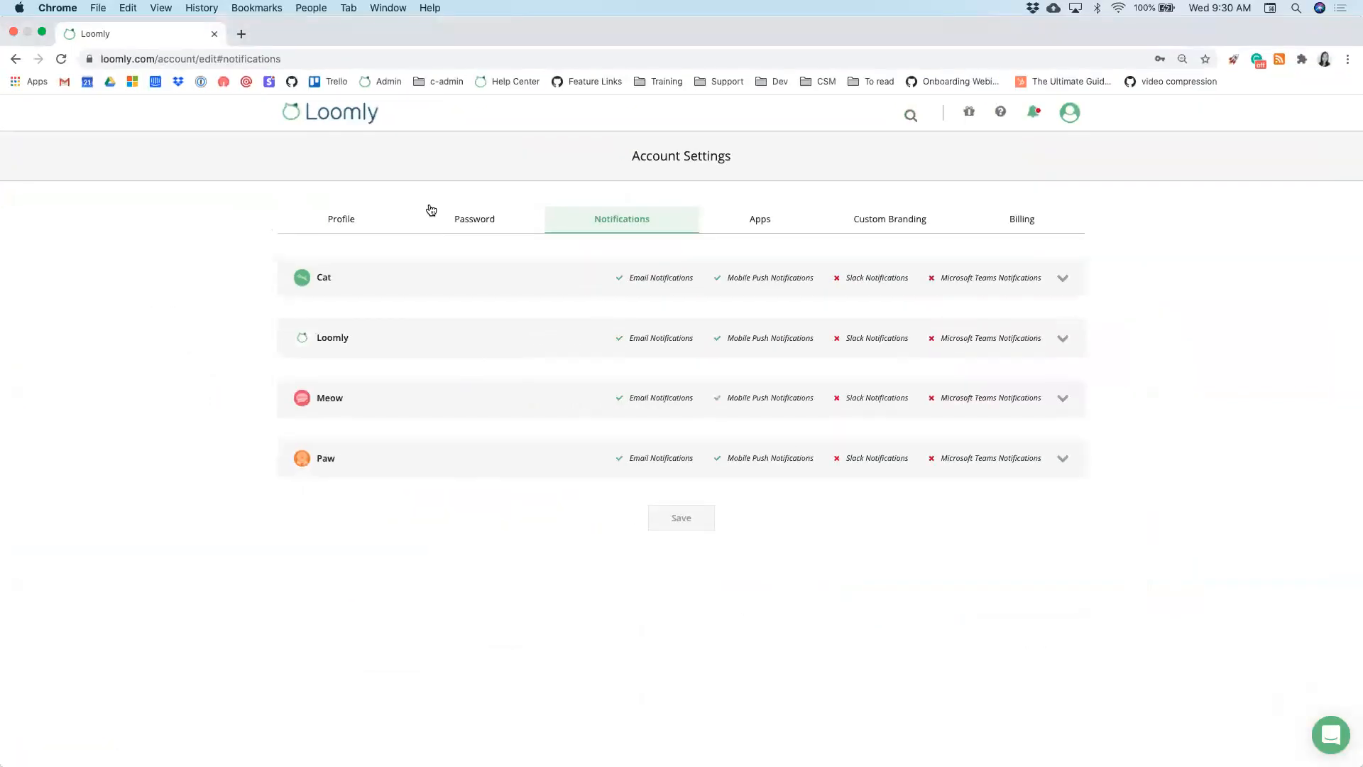
click(323, 122)
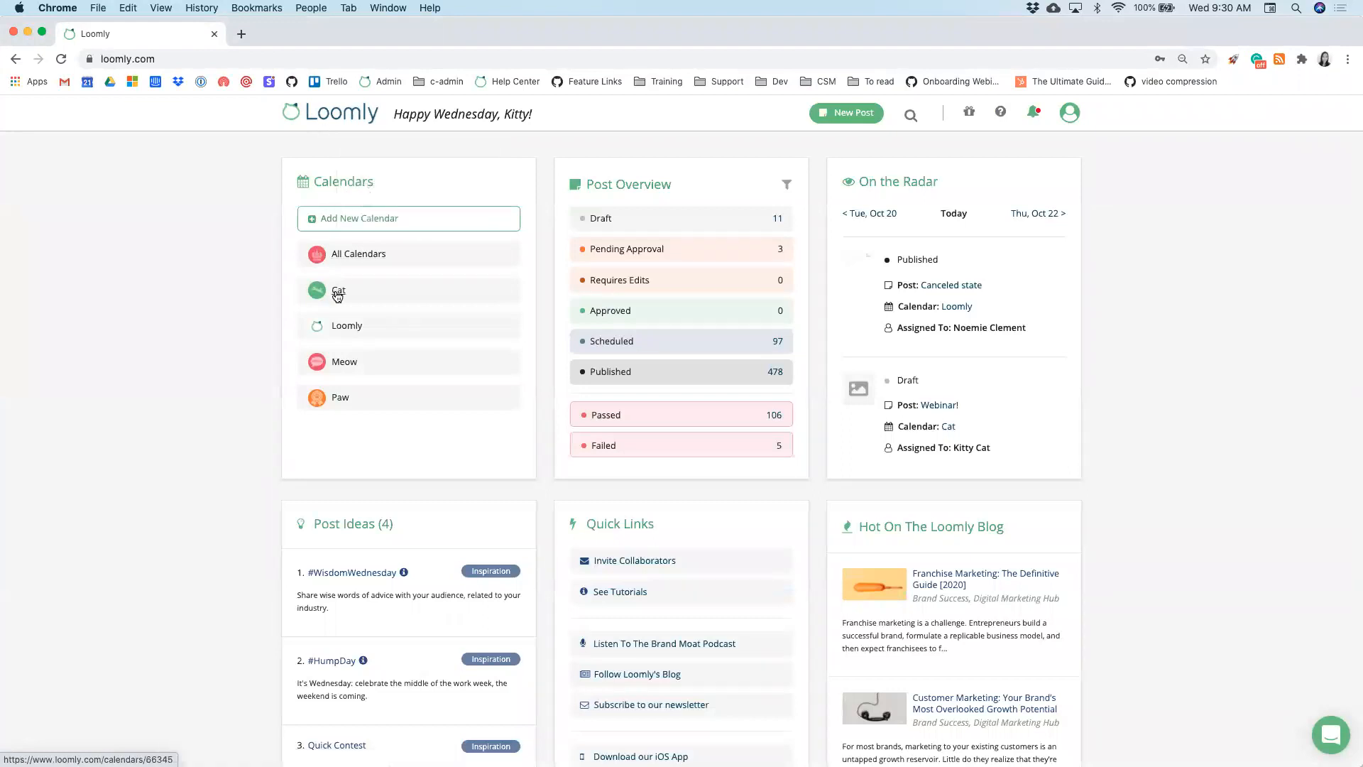
click(338, 290)
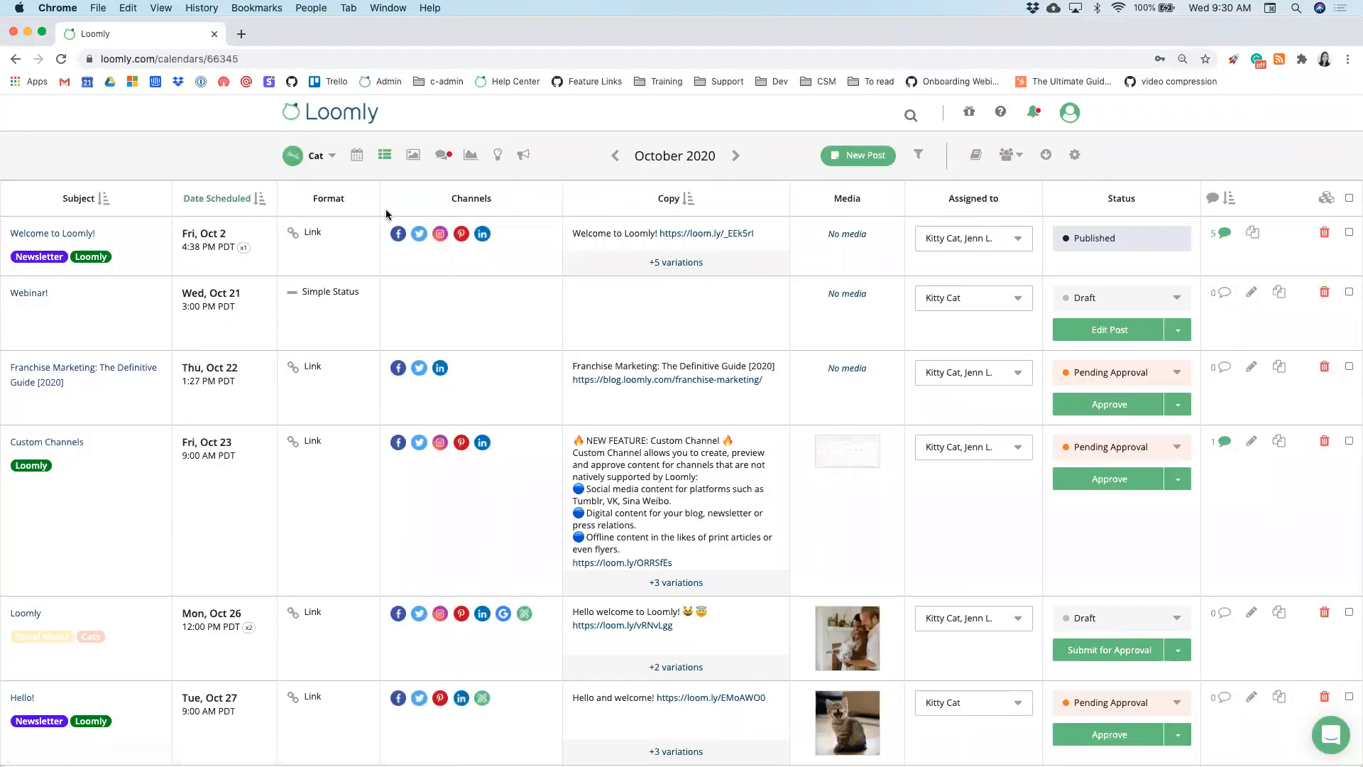
click(443, 161)
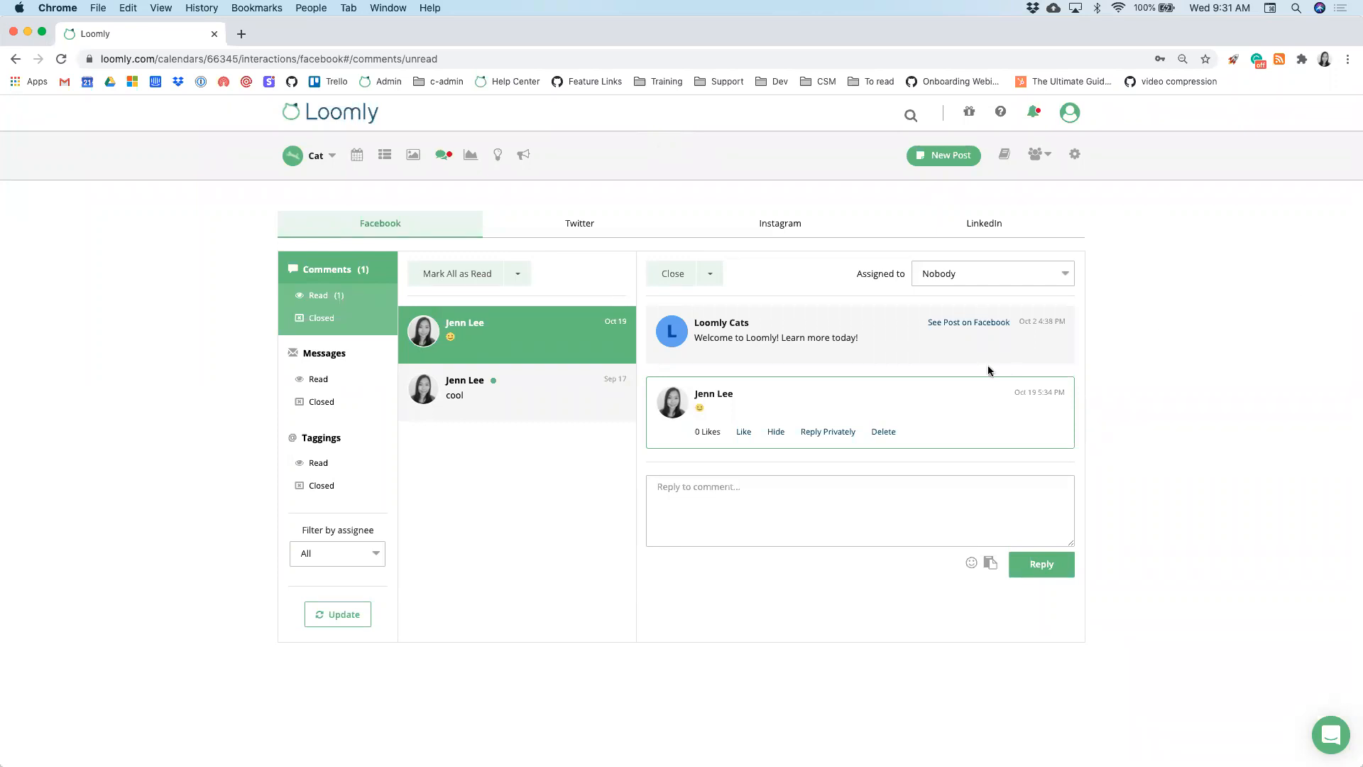
click(817, 511)
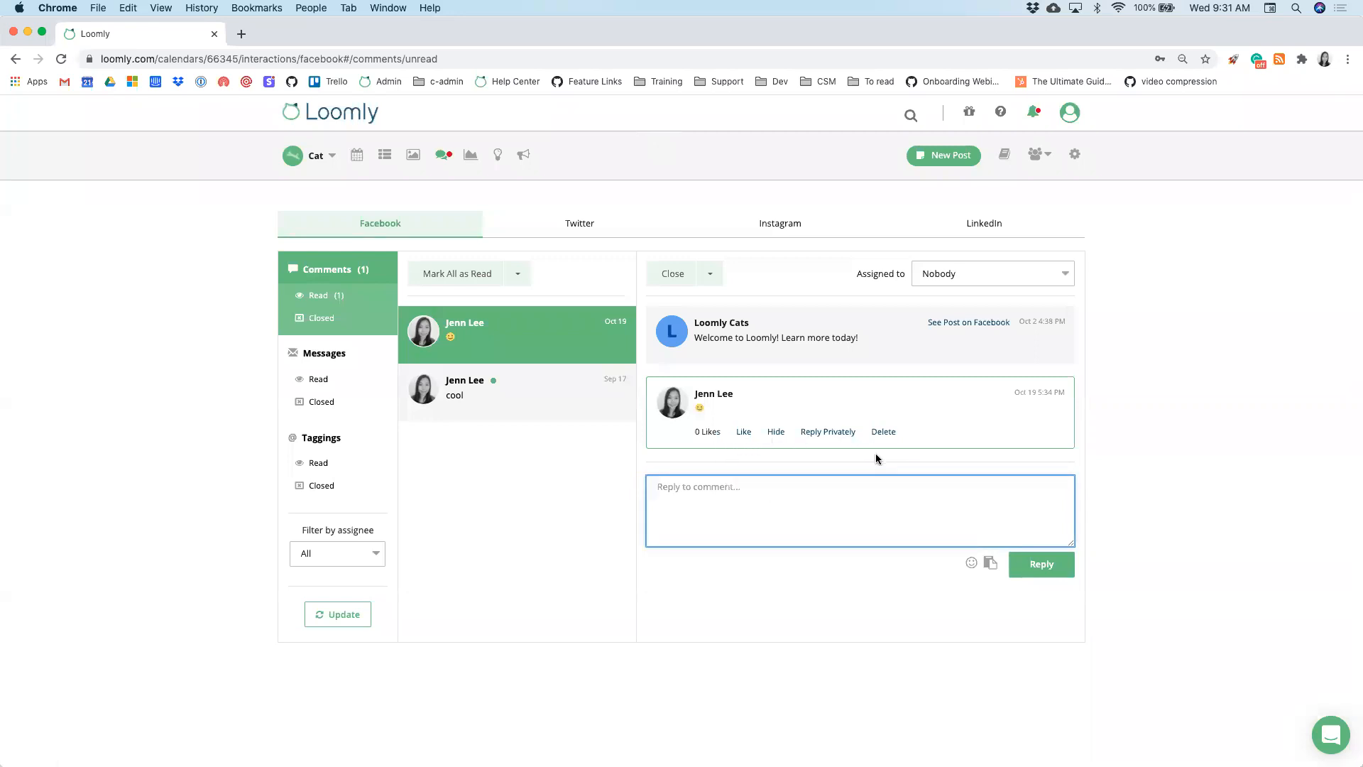
- Assign the Facebook comment to a team member and mark all comments as read
click(995, 282)
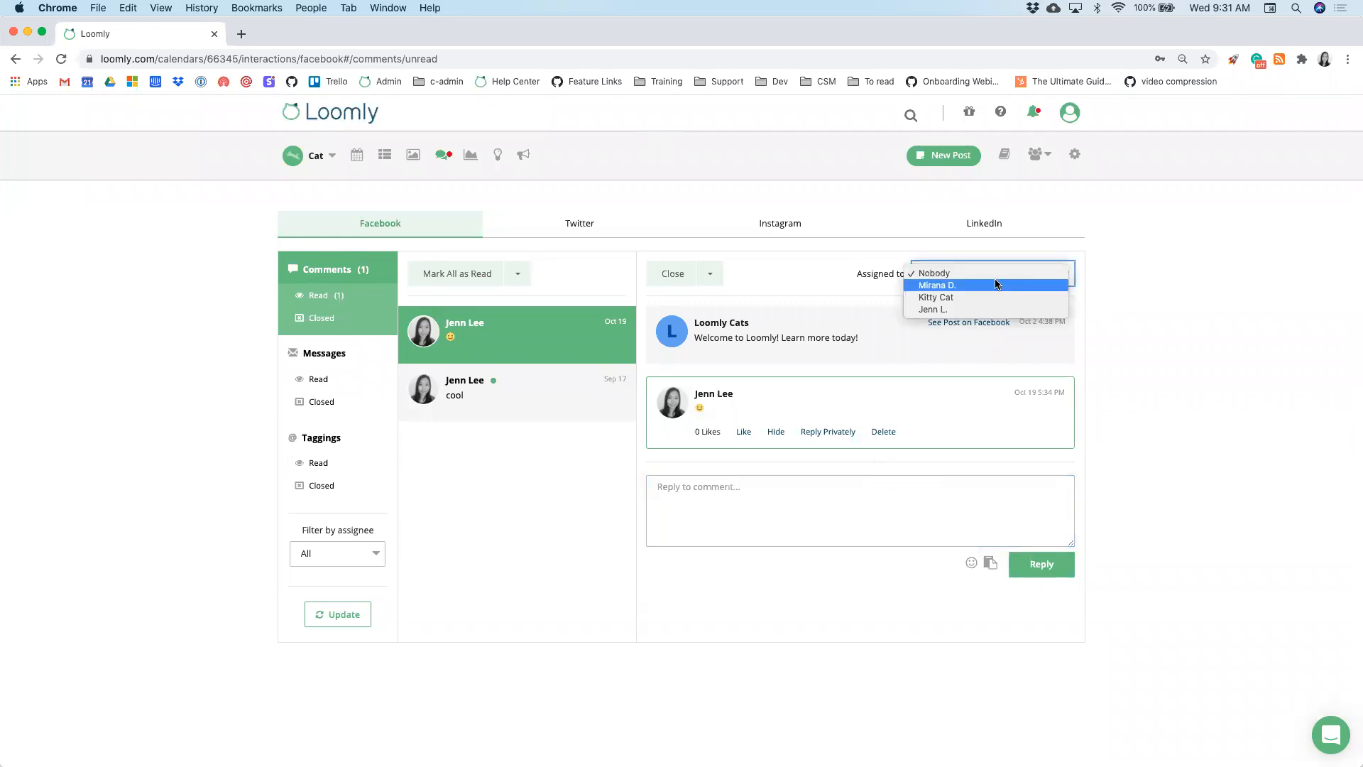
click(994, 274)
click(996, 280)
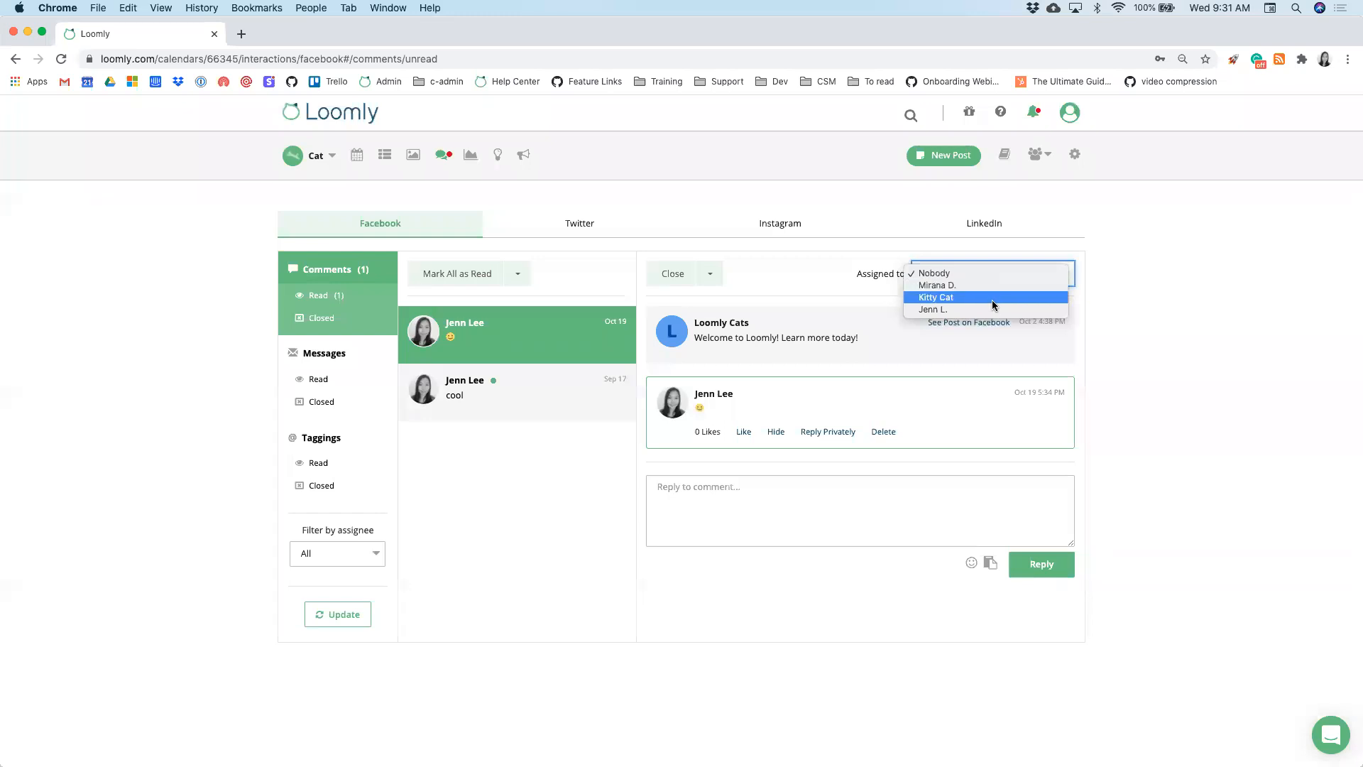
click(990, 284)
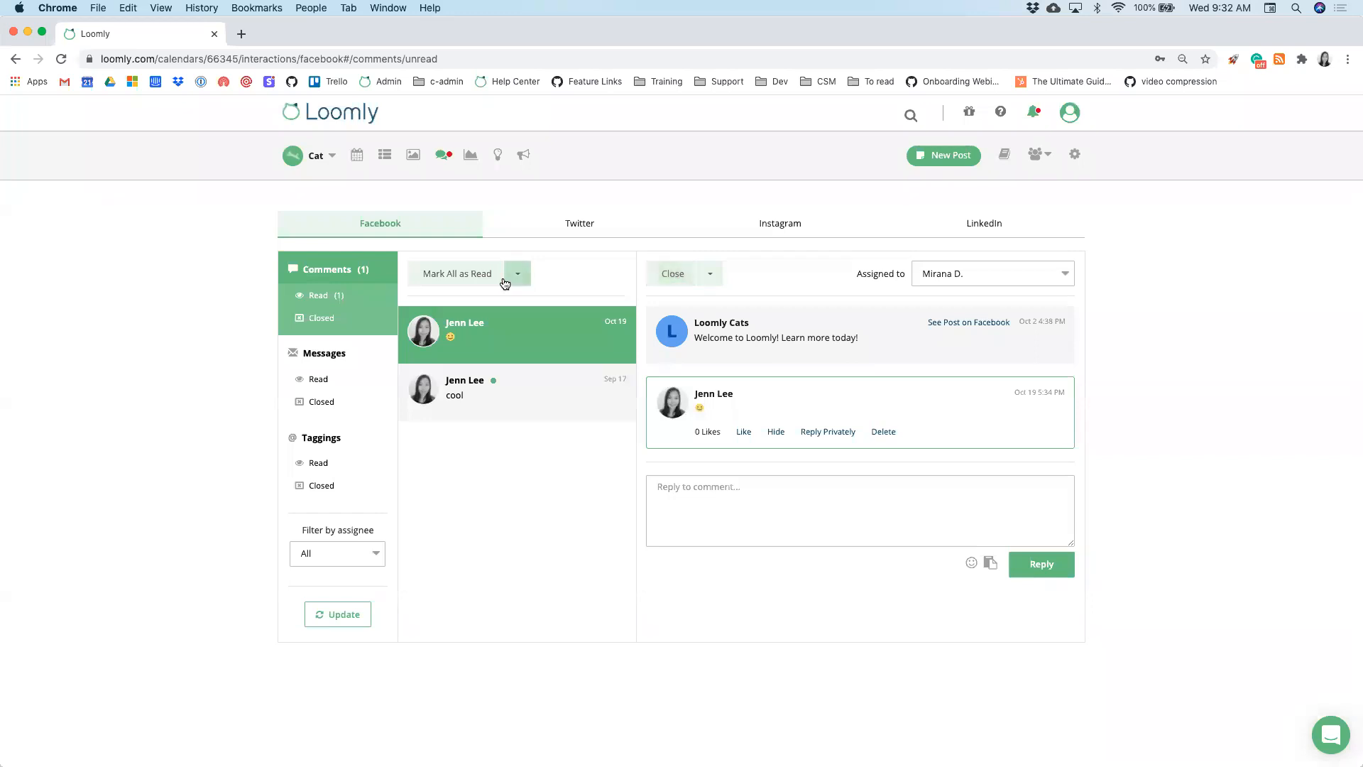
click(477, 277)
- From the read comments, create a saved reply named 'Webinar' with text 'Welcome to t Loomly!'
click(377, 297)
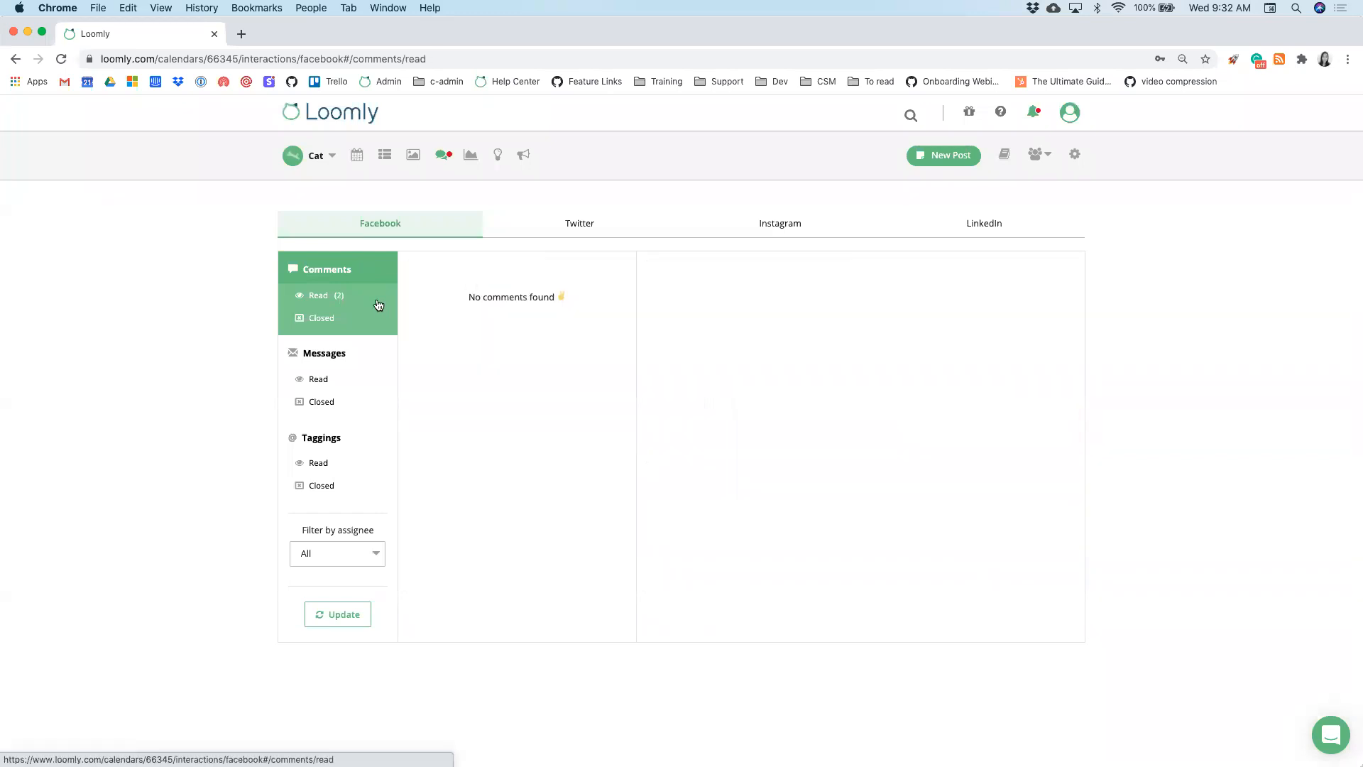
click(672, 282)
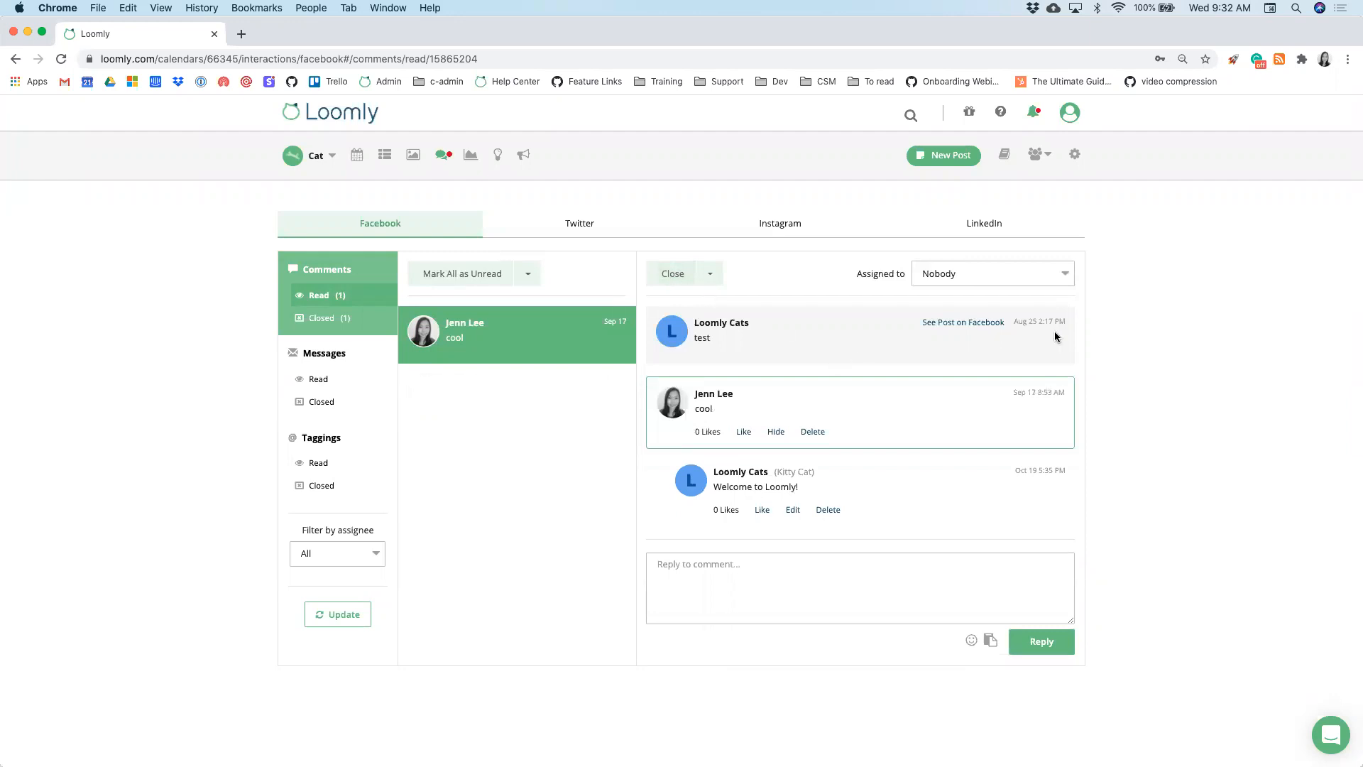
click(989, 643)
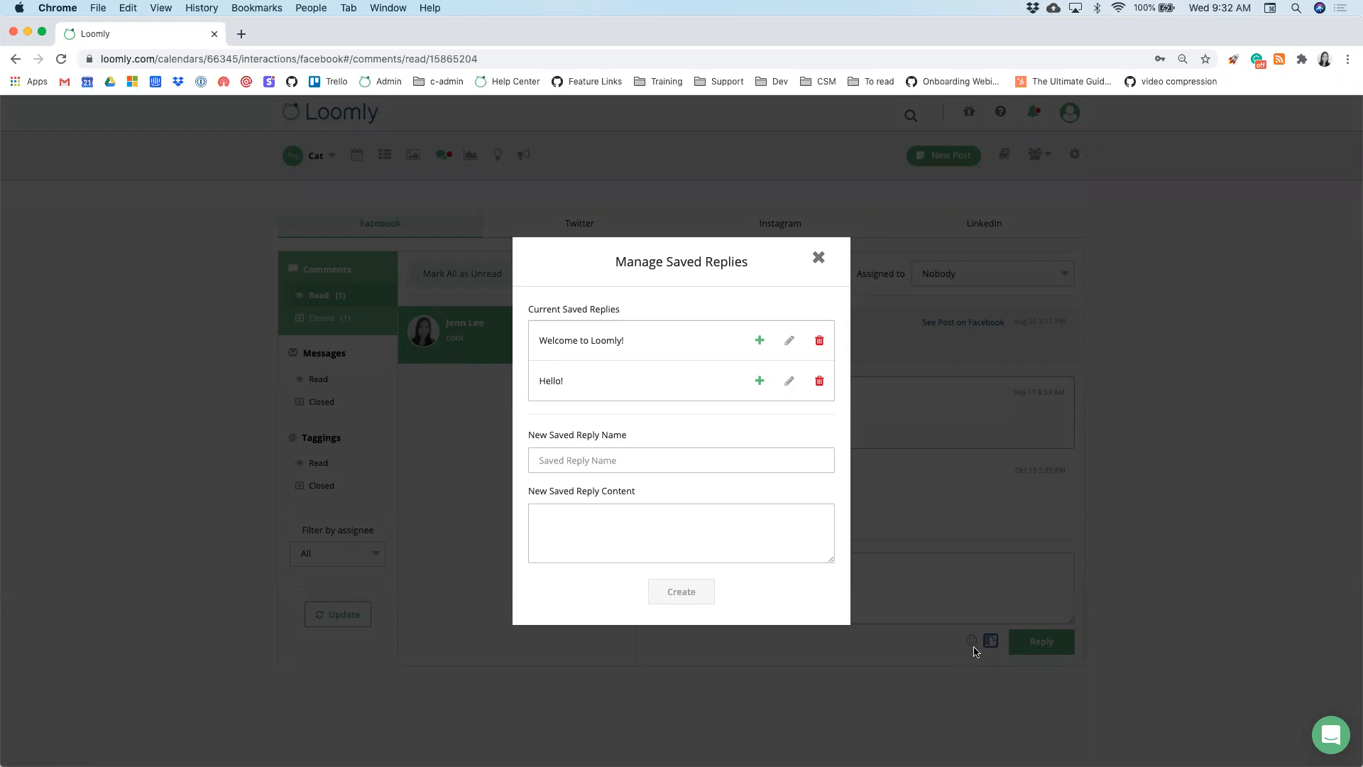
click(658, 458)
click(648, 493)
click(639, 517)
text(Welcome to t)
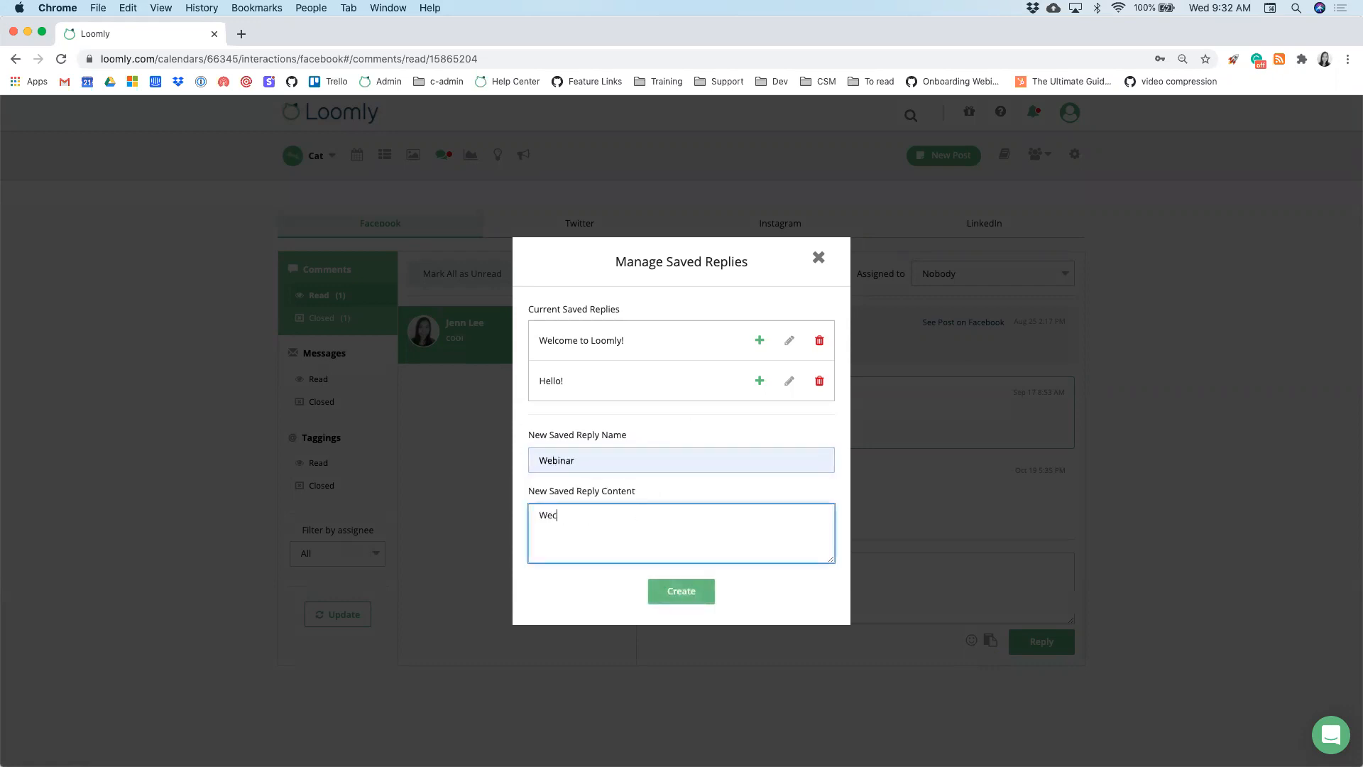
text( Loomly!)
click(681, 594)
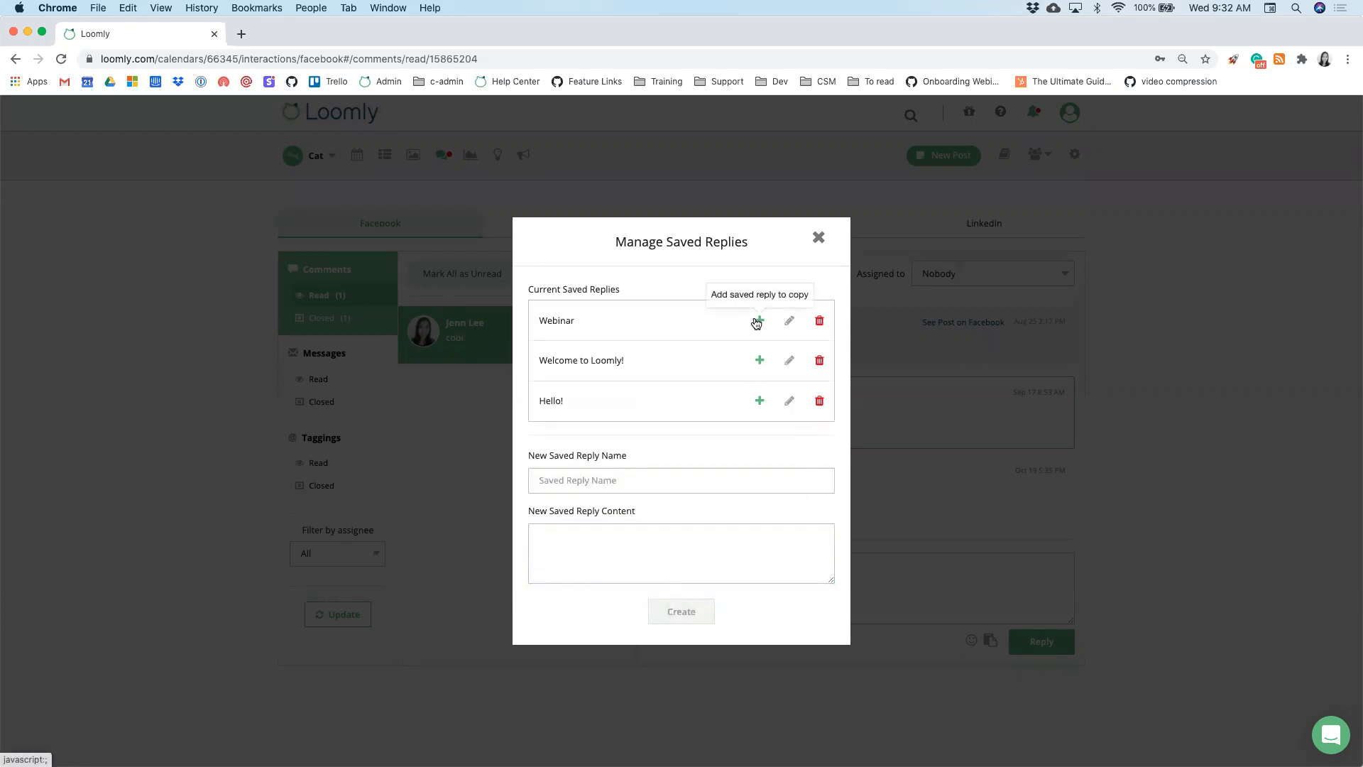
- Insert the Webinar saved reply into the comment reply, then delete the inserted text
click(758, 321)
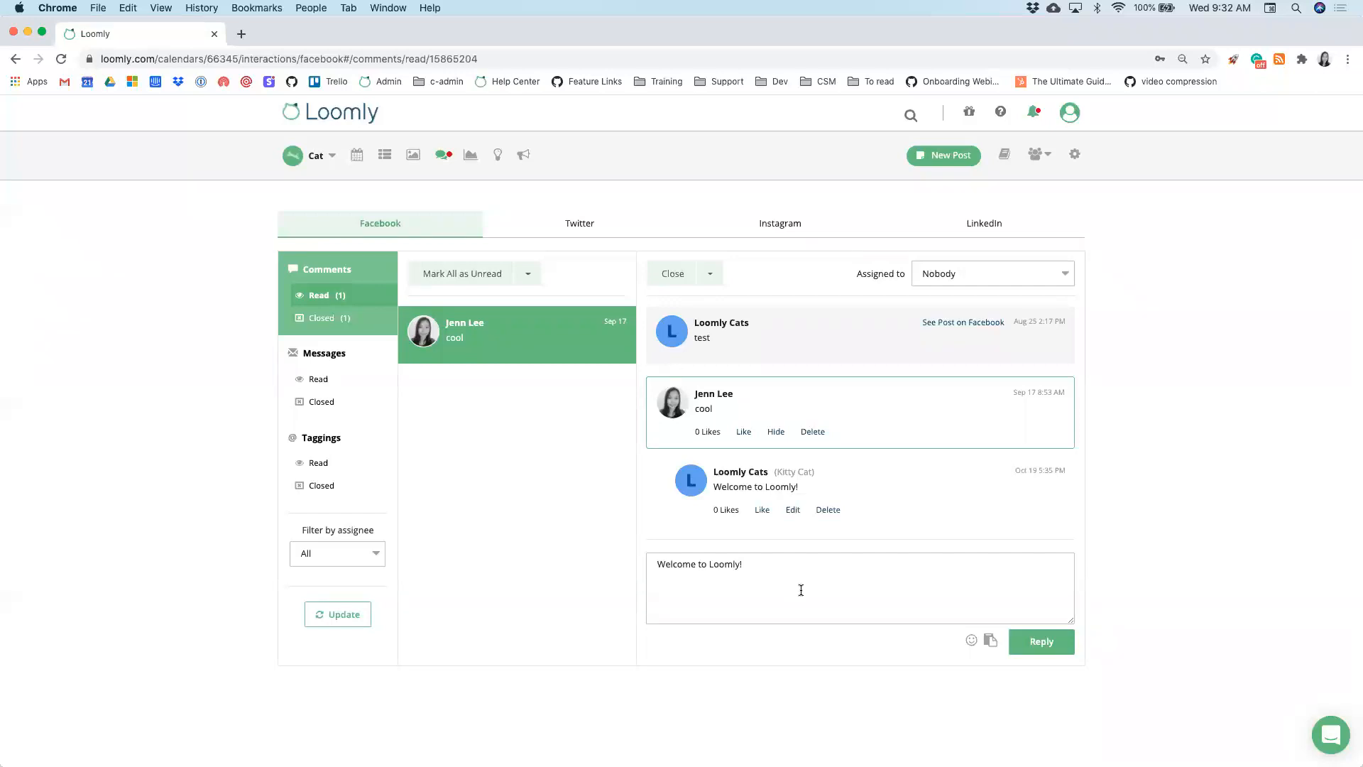
drag(801, 590, 607, 568)
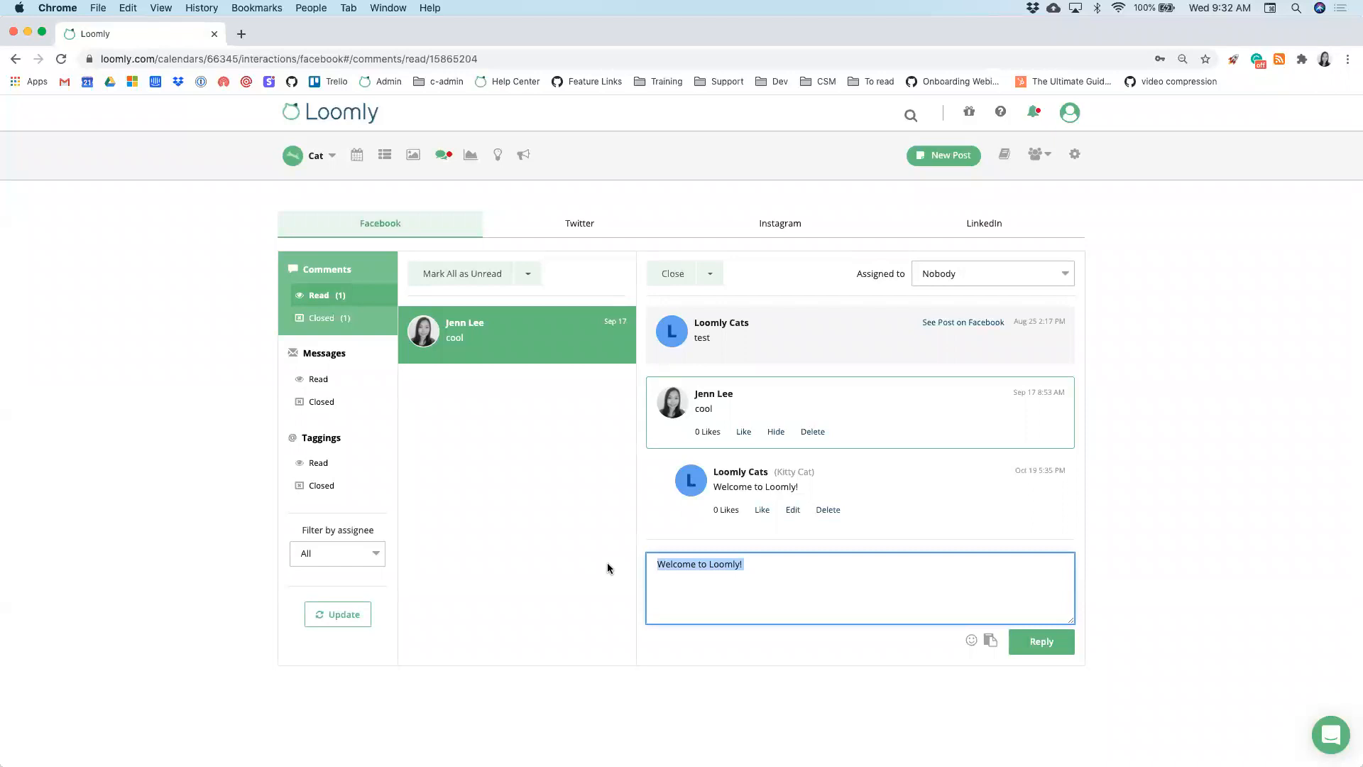
key(BackSpace)
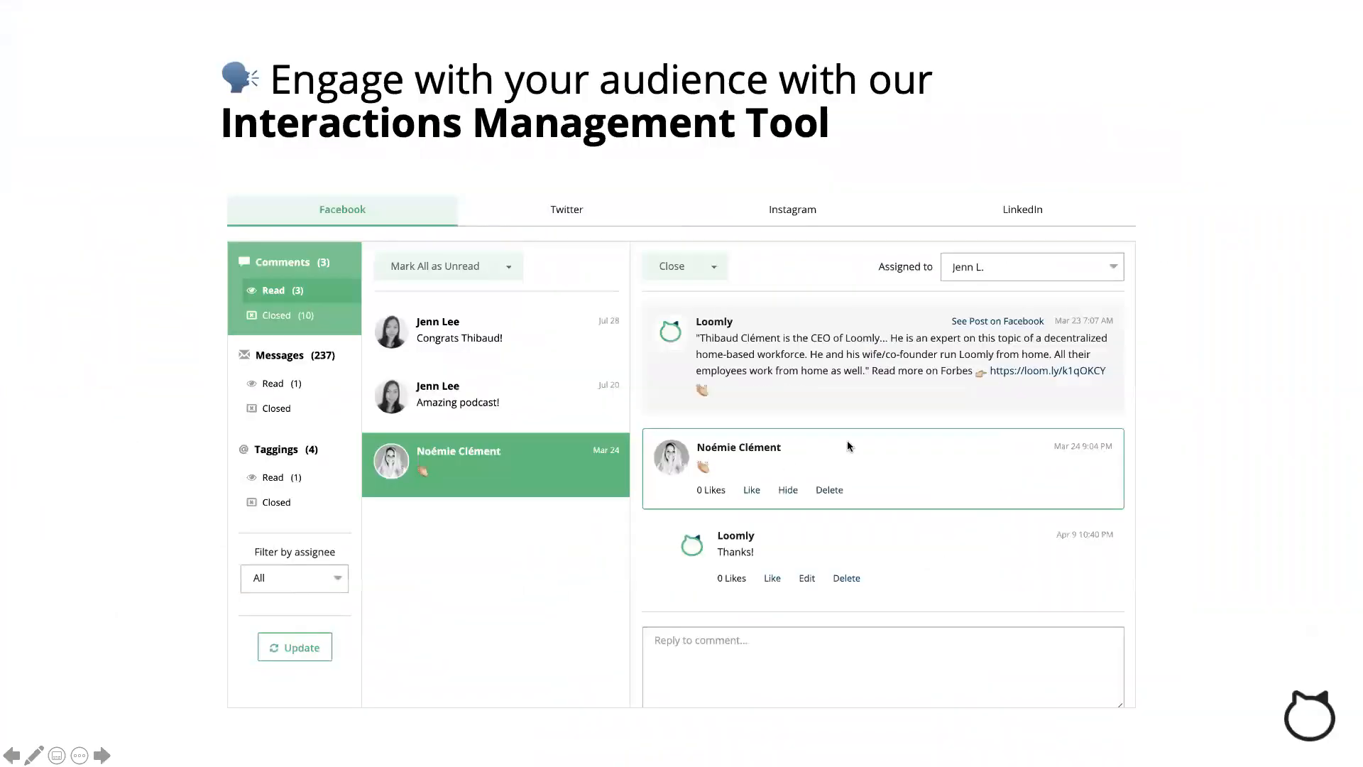
- Advance the slideshow past Measure Your Success to the Analytics slide, then show all windows
click(876, 434)
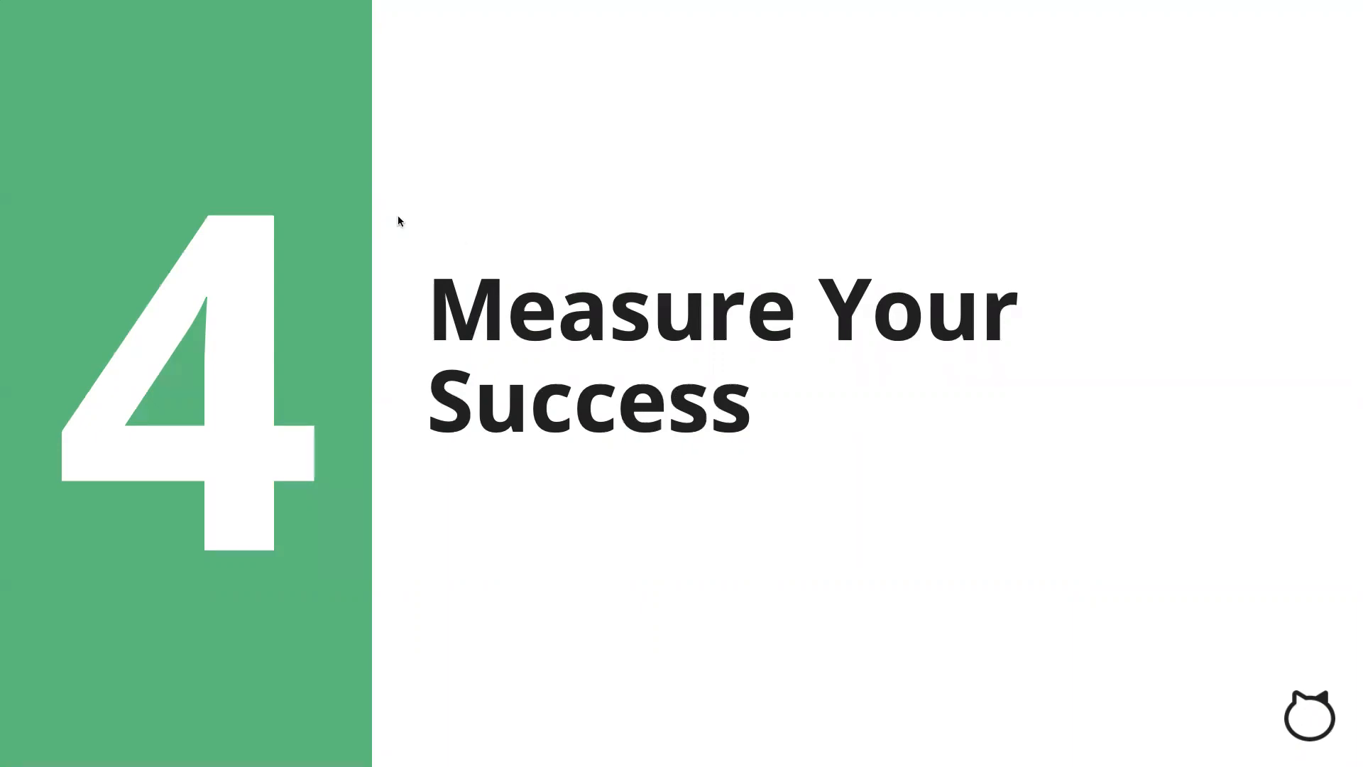
click(1276, 155)
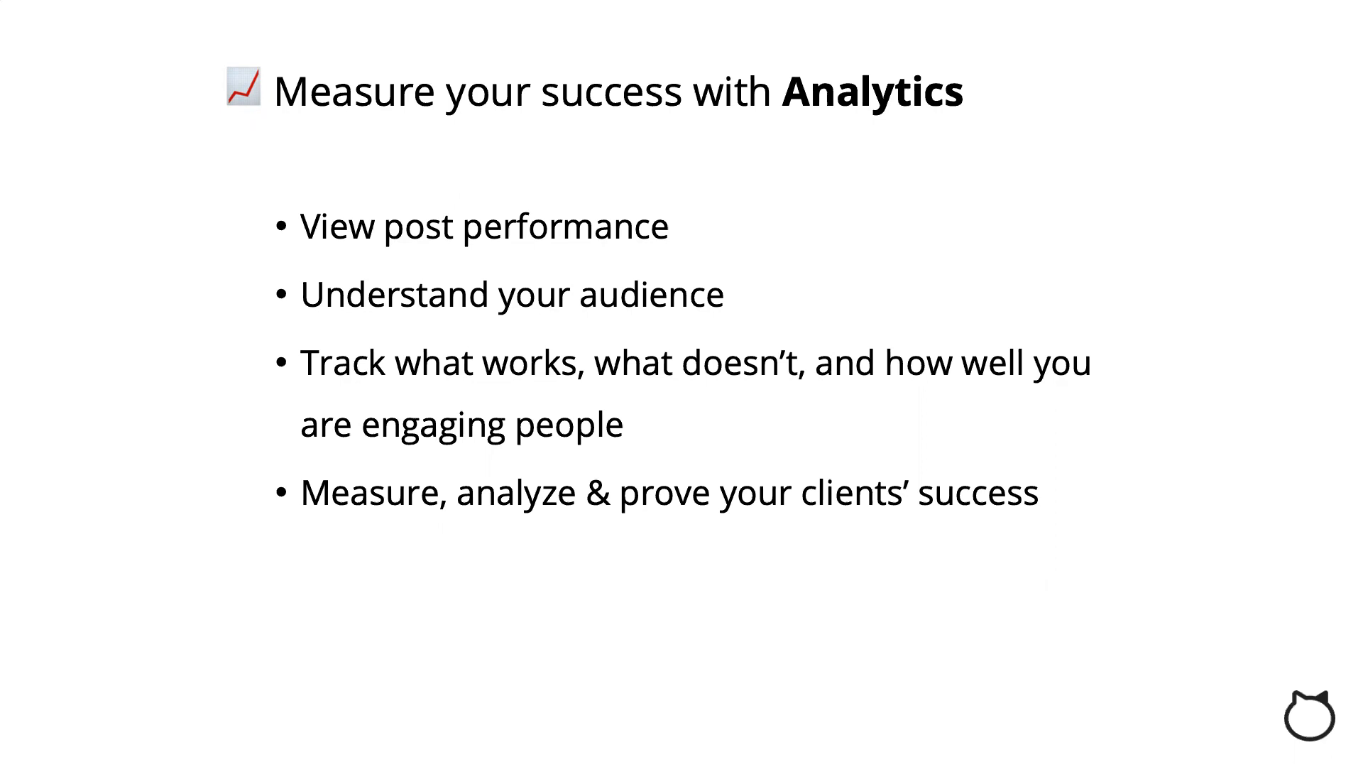
key(ctrl+Up)
- Open the Loomly calendar's Analytics and review the Oct 13–20, 2020 overview with 208 total clicks
click(632, 331)
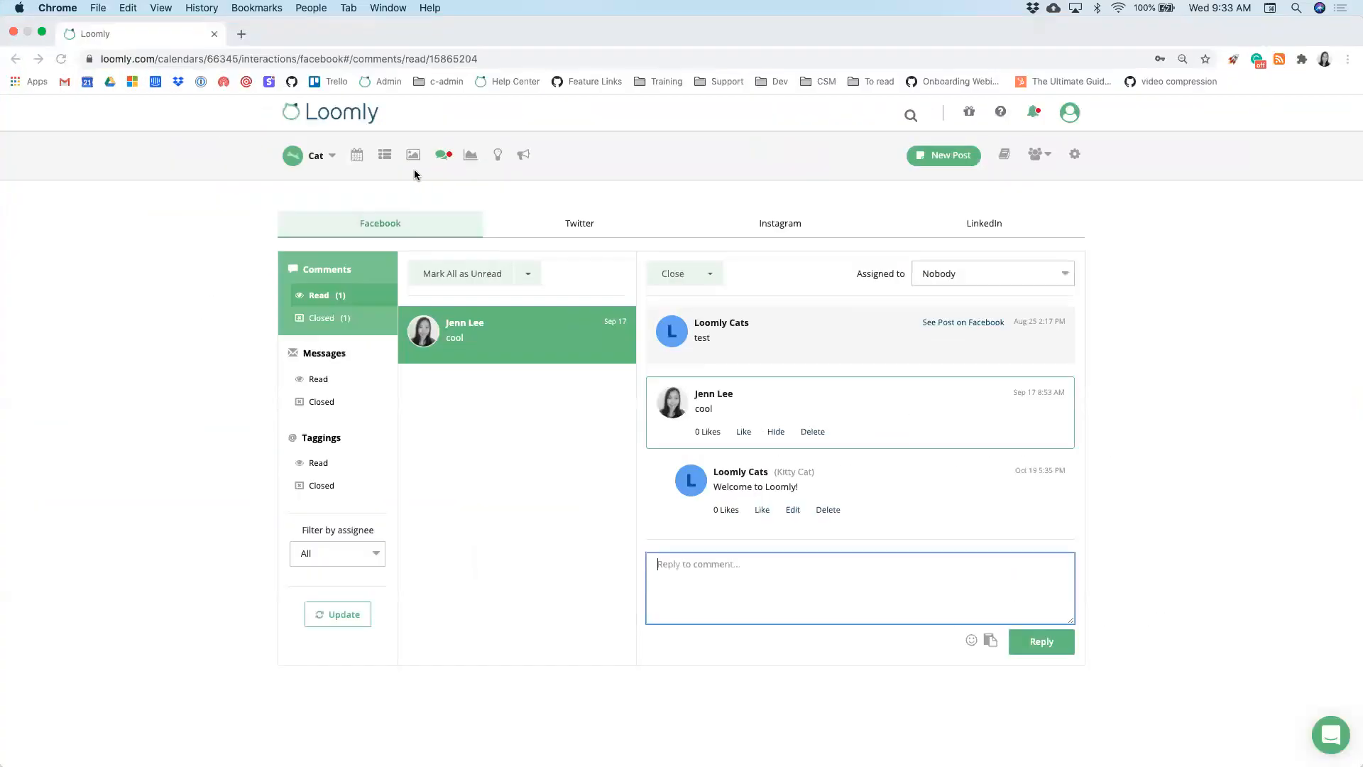
click(350, 118)
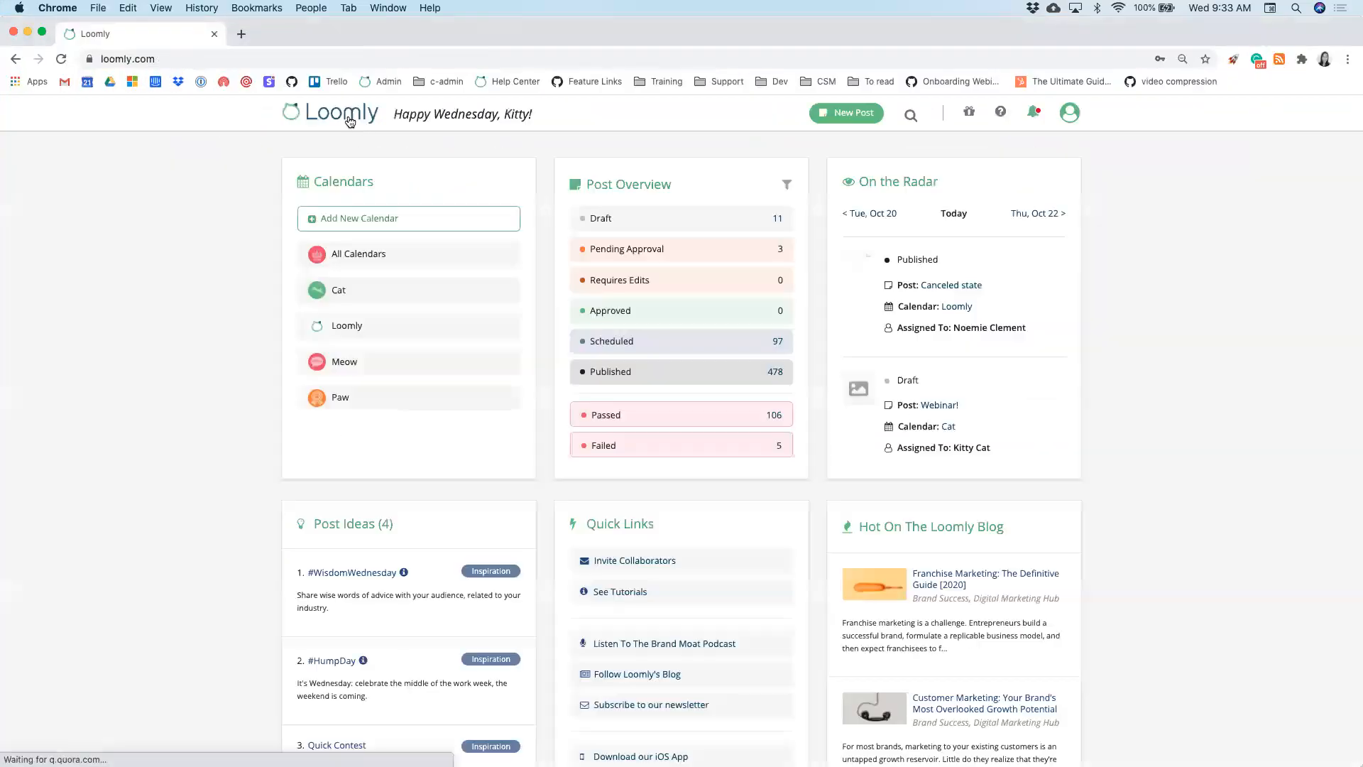
click(337, 324)
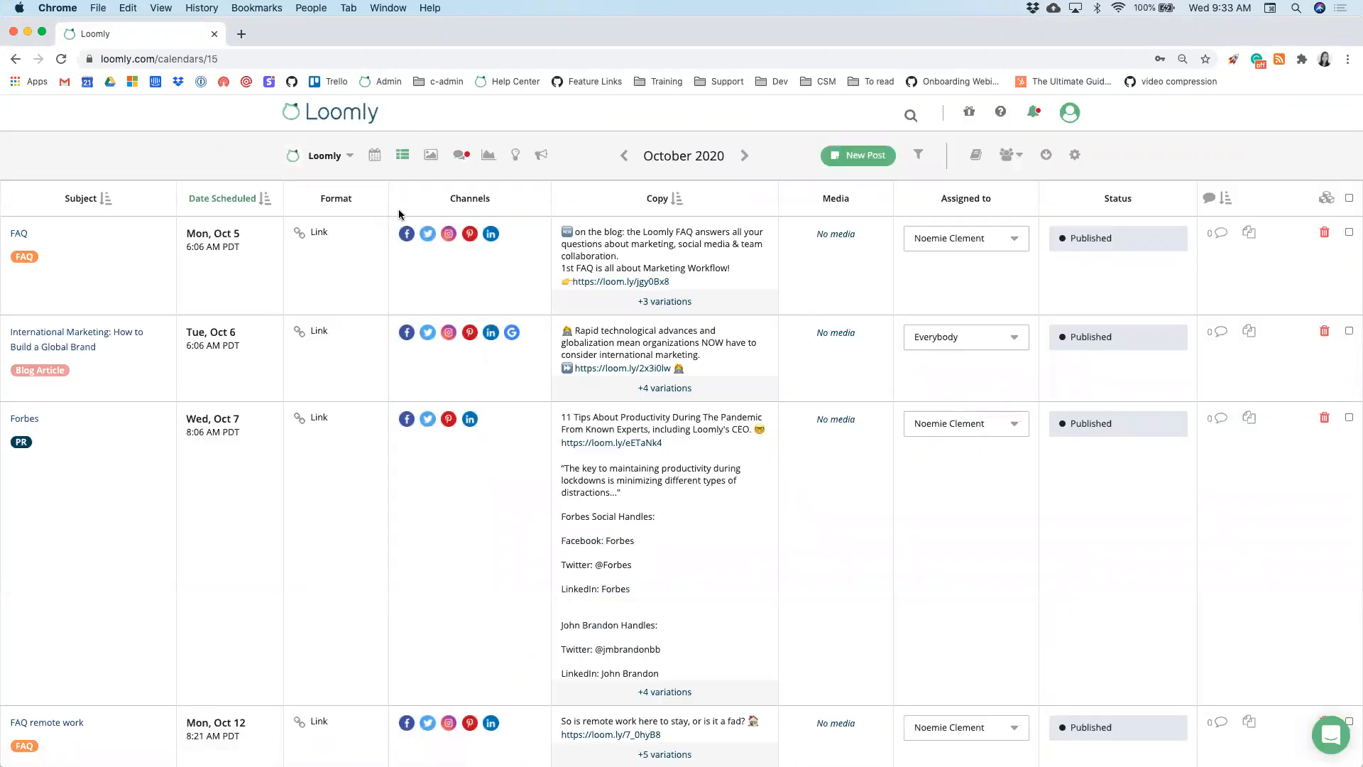
click(488, 163)
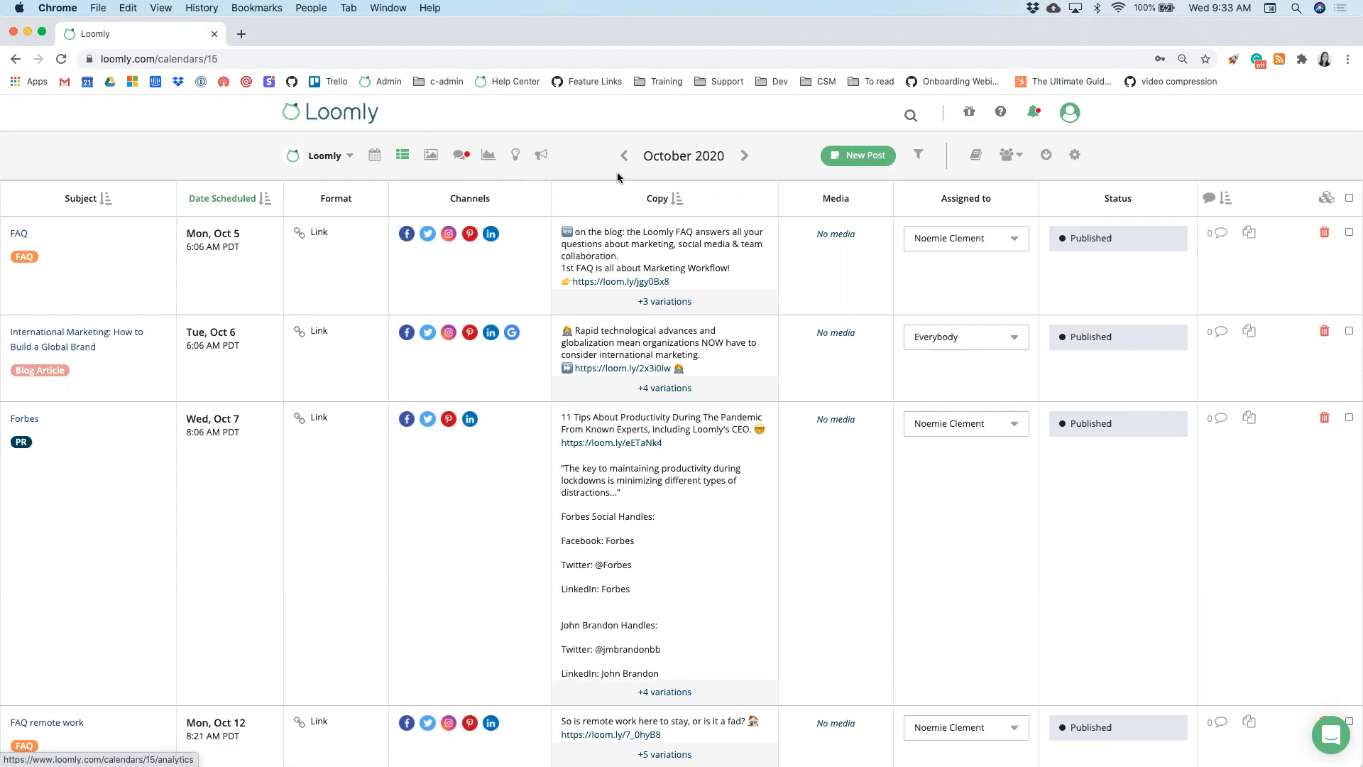
click(491, 162)
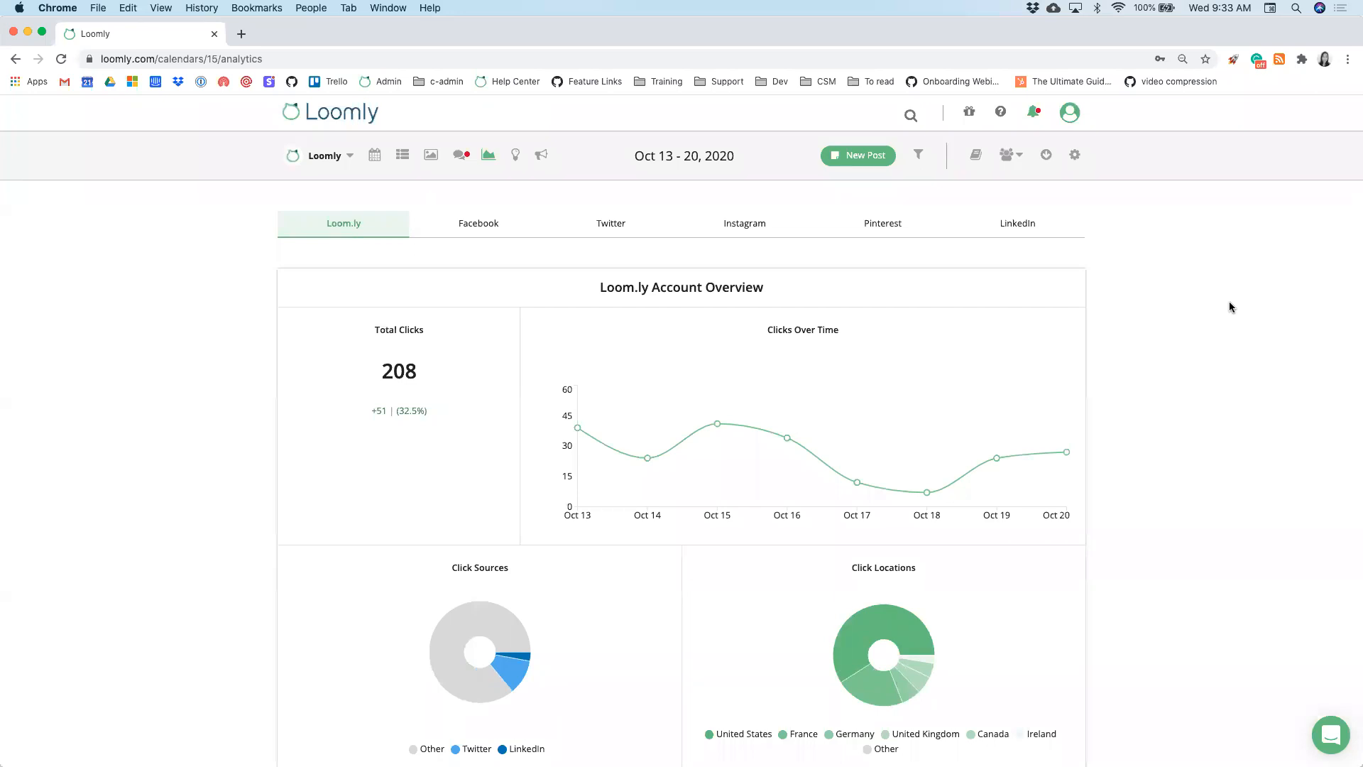
scroll(1229, 302, down, 1)
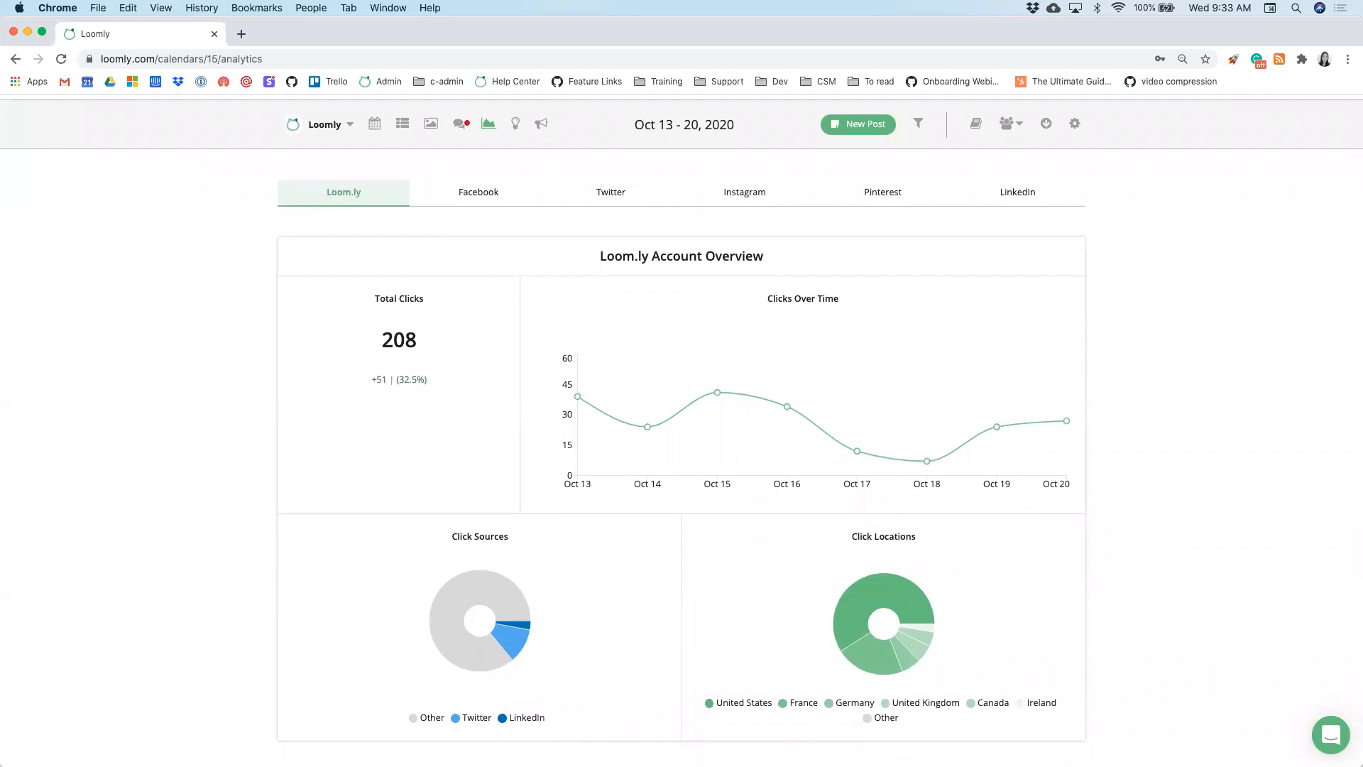
scroll(1230, 451, down, 2)
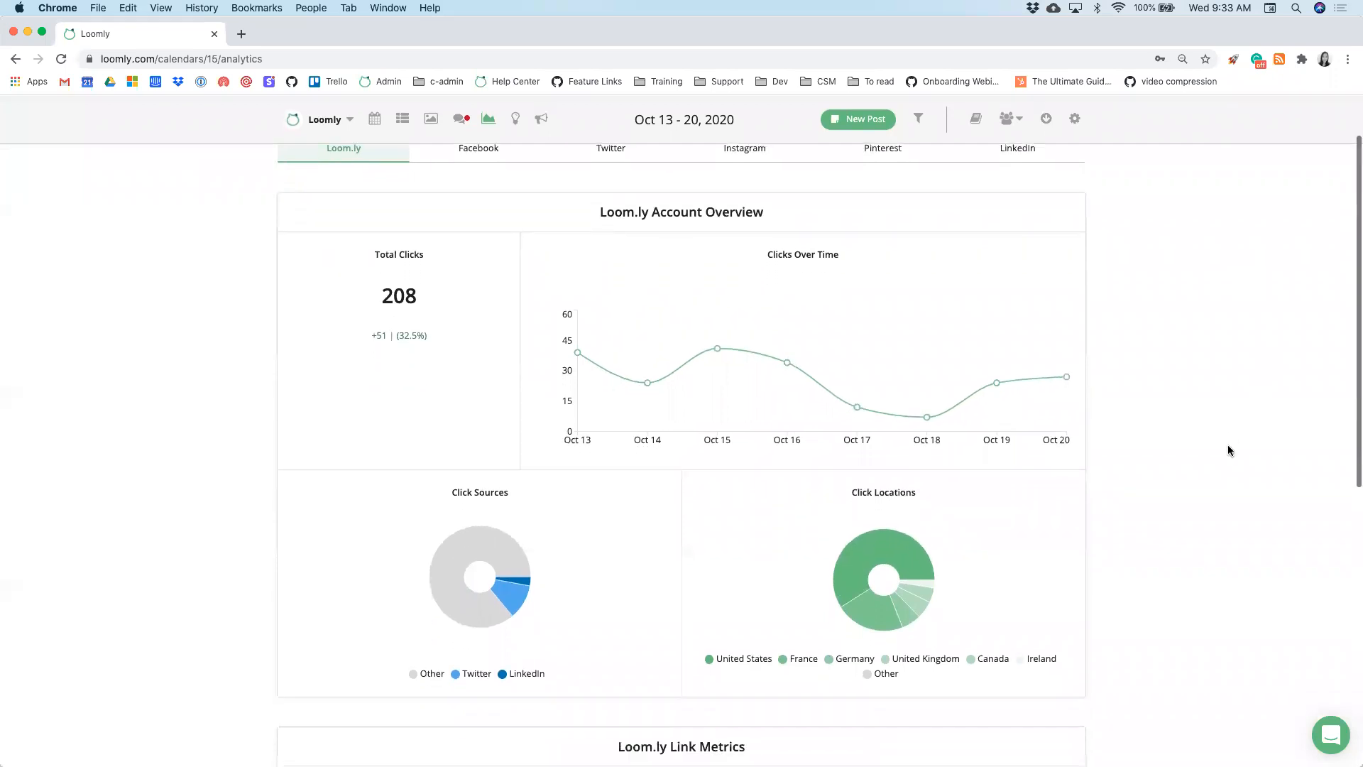
scroll(1231, 451, down, 5)
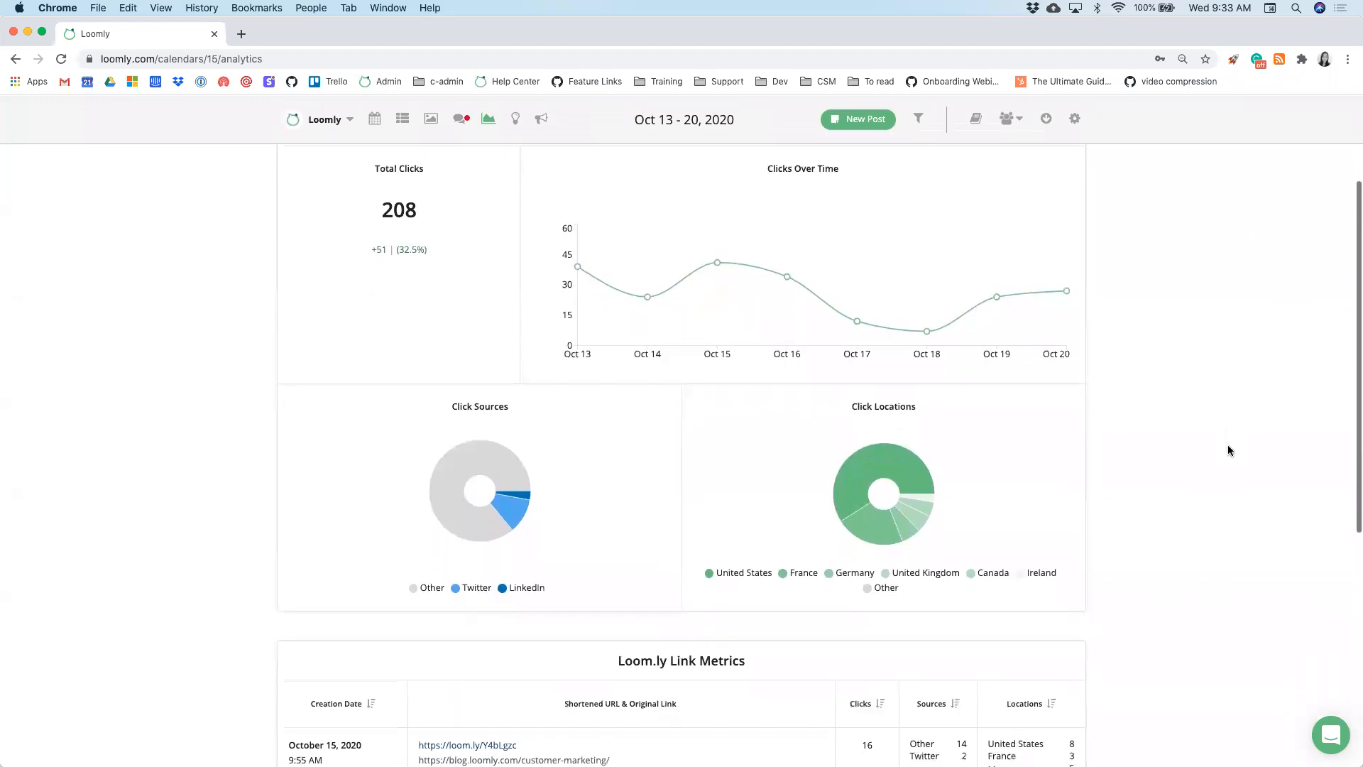
scroll(1230, 451, up, 9)
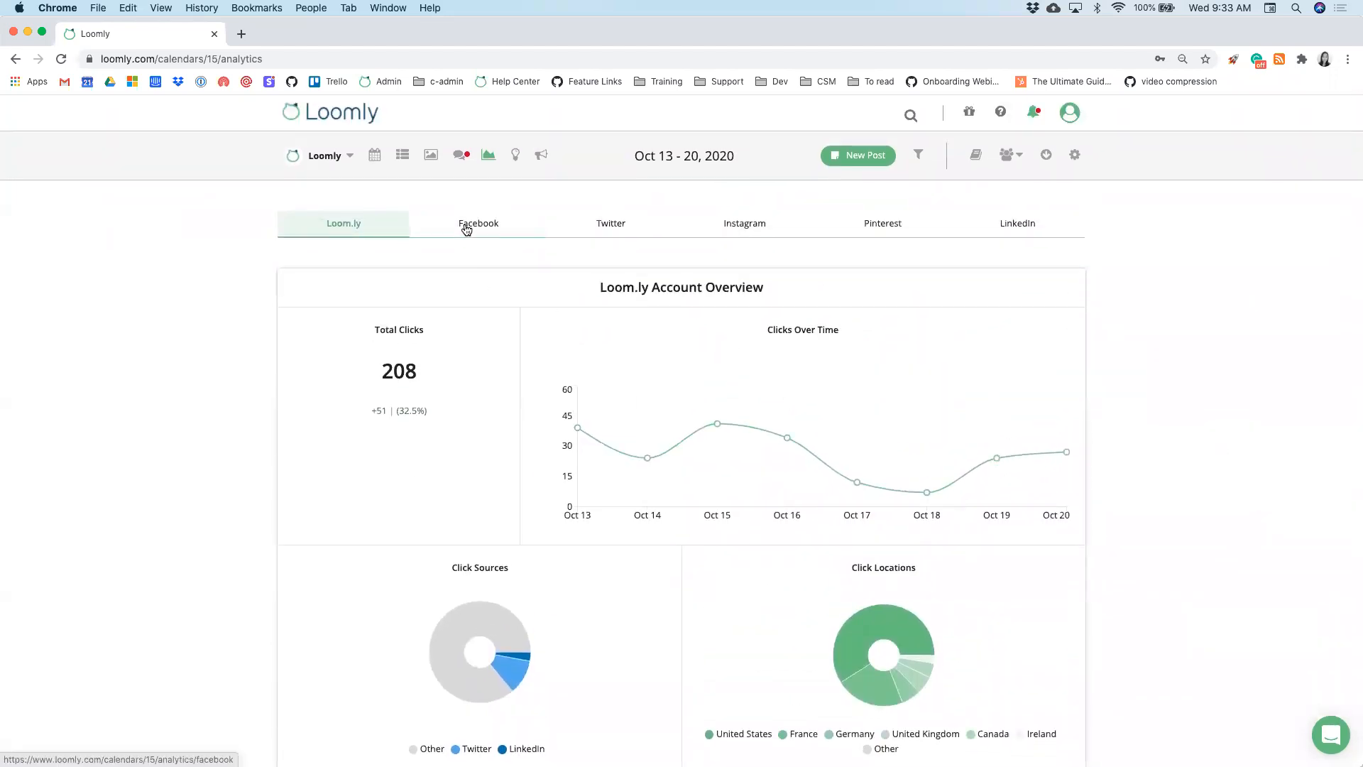
- Switch Analytics to Facebook and review its metrics: 6 posts, 1,299 reach, 1,822 impressions
click(466, 227)
mouse_move(396, 367)
scroll(202, 489, down, 2)
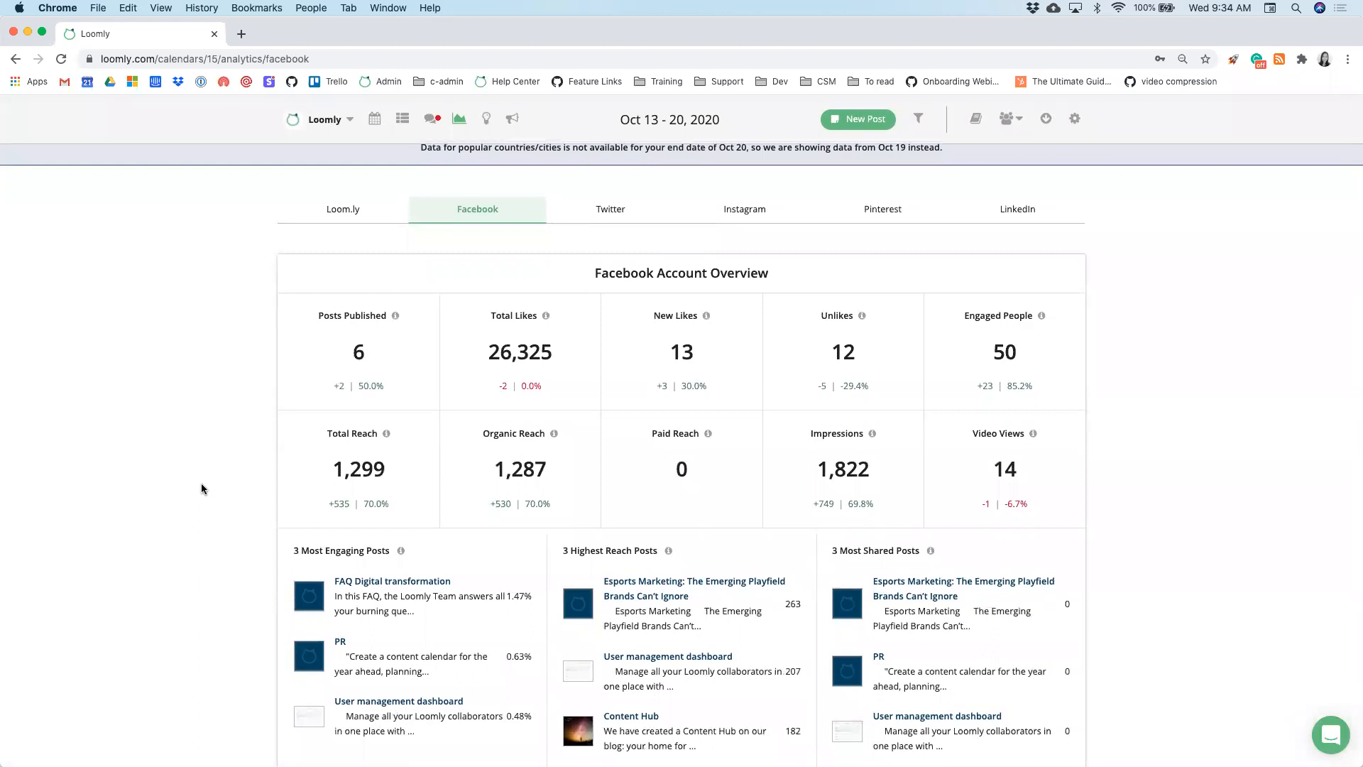
scroll(201, 488, down, 5)
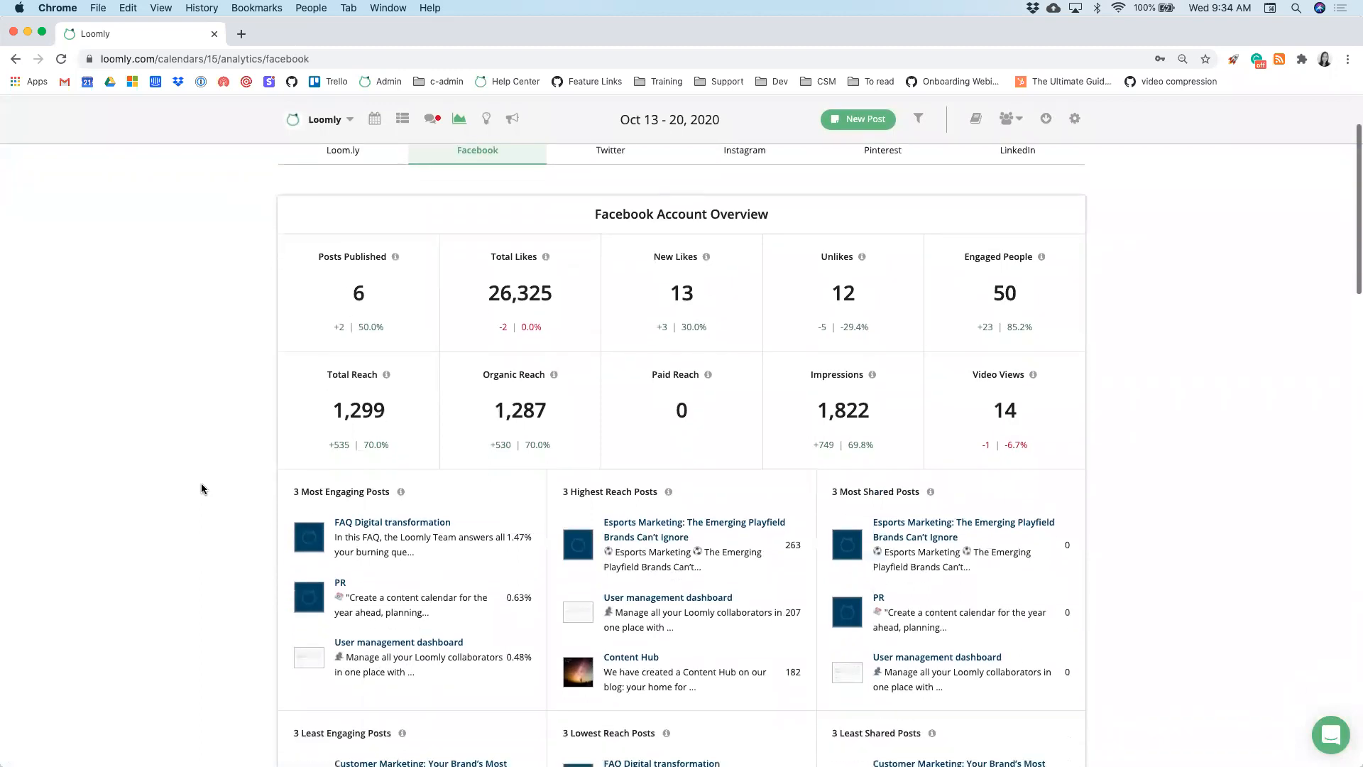
scroll(201, 489, down, 10)
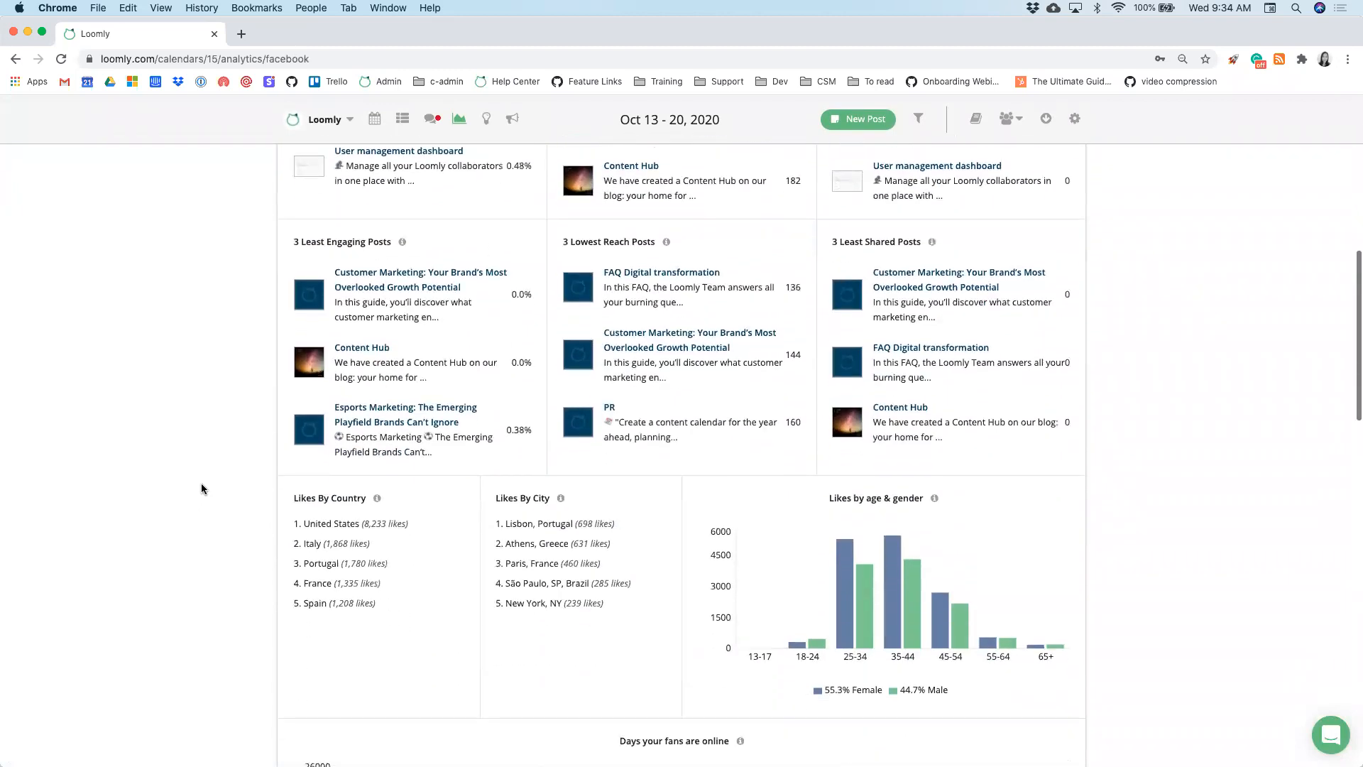
scroll(201, 488, down, 5)
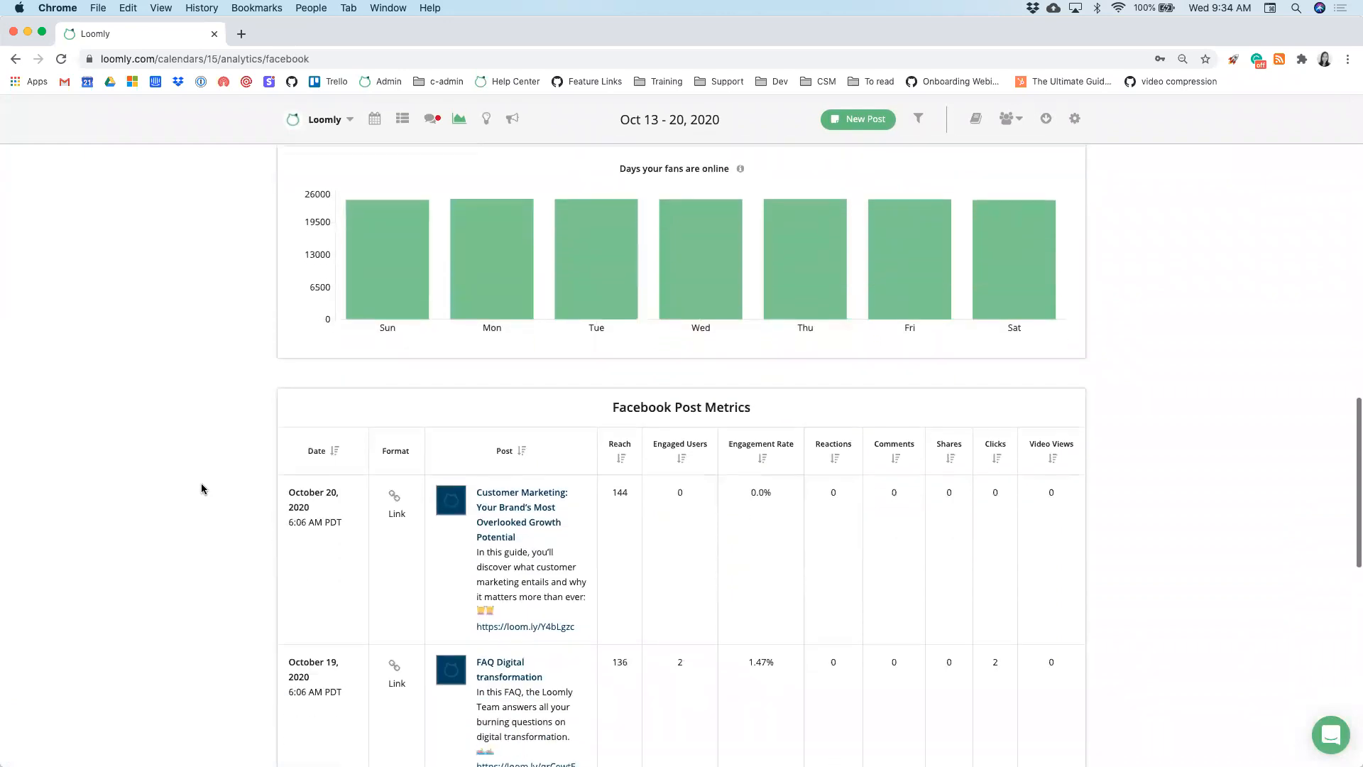
scroll(201, 489, down, 2)
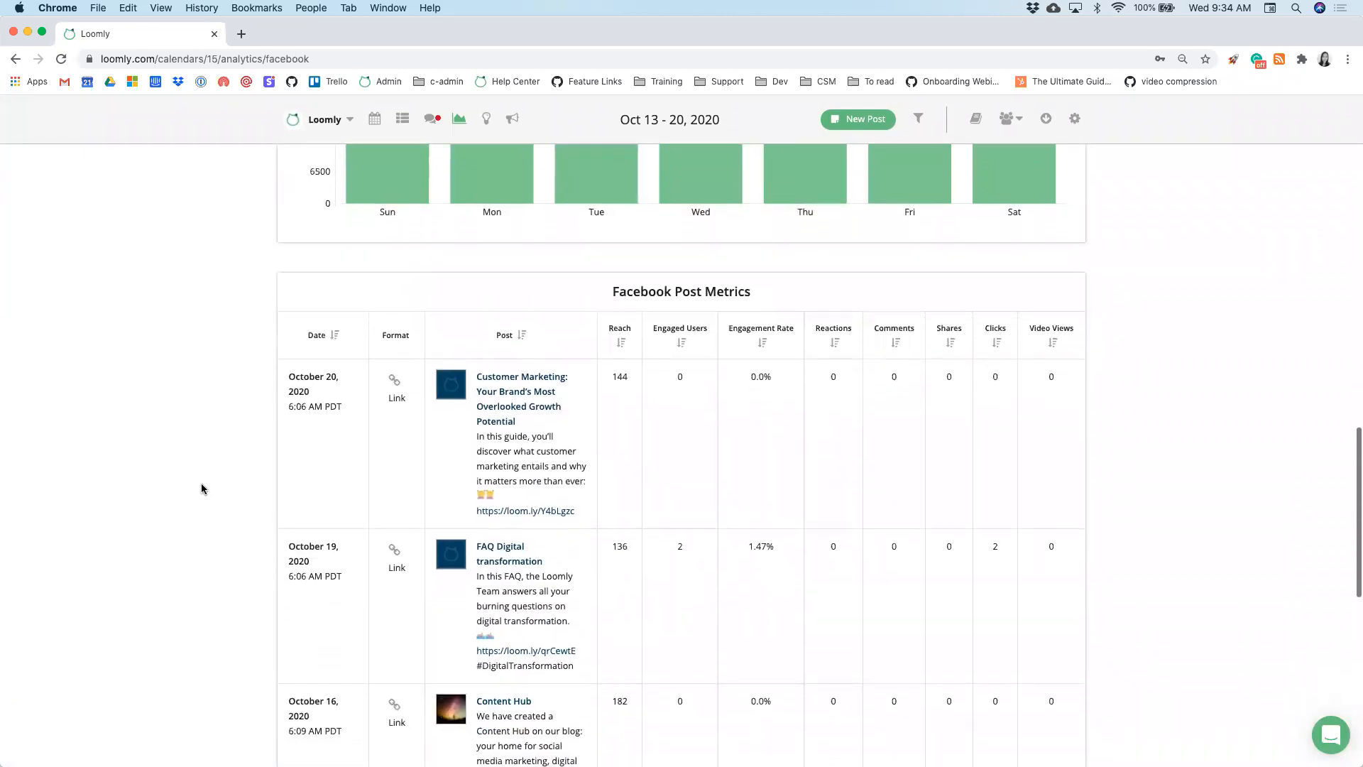
scroll(201, 489, down, 2)
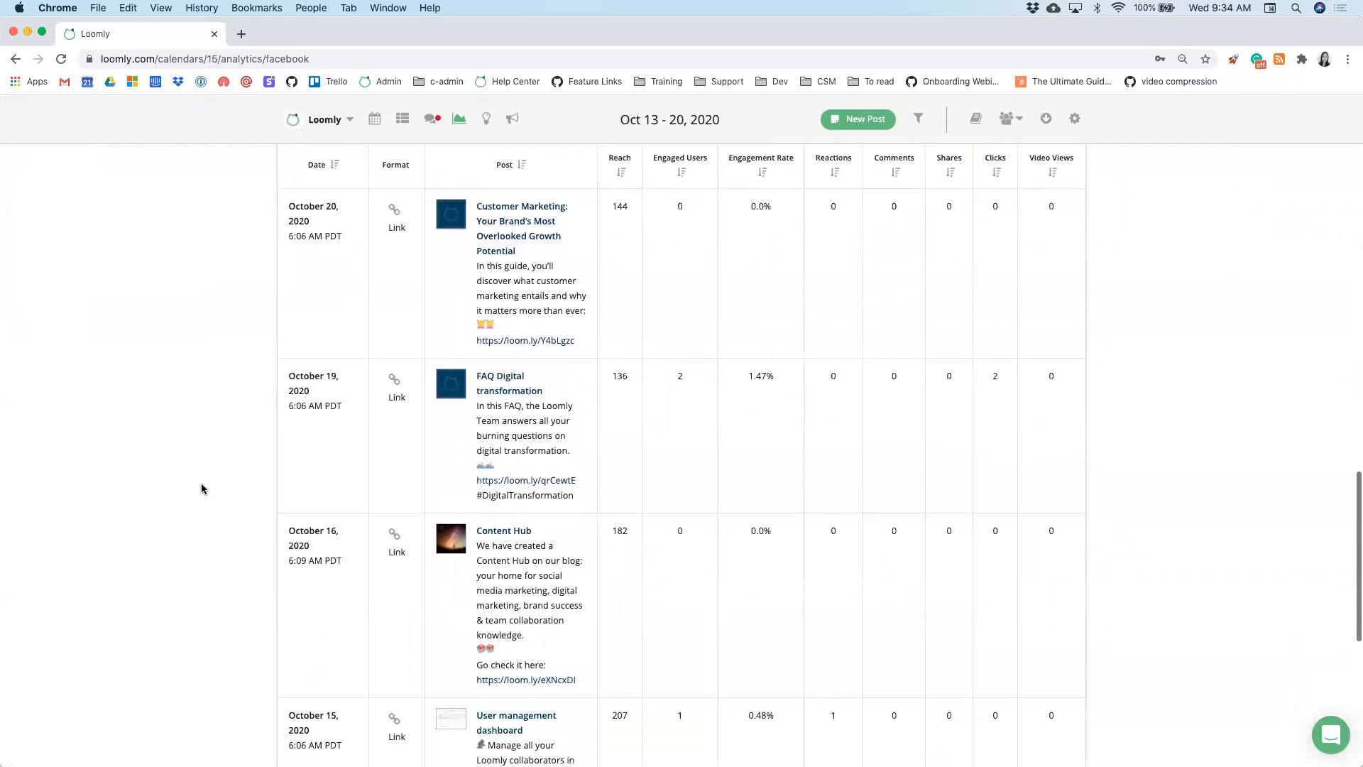
scroll(202, 489, up, 2)
scroll(202, 488, up, 20)
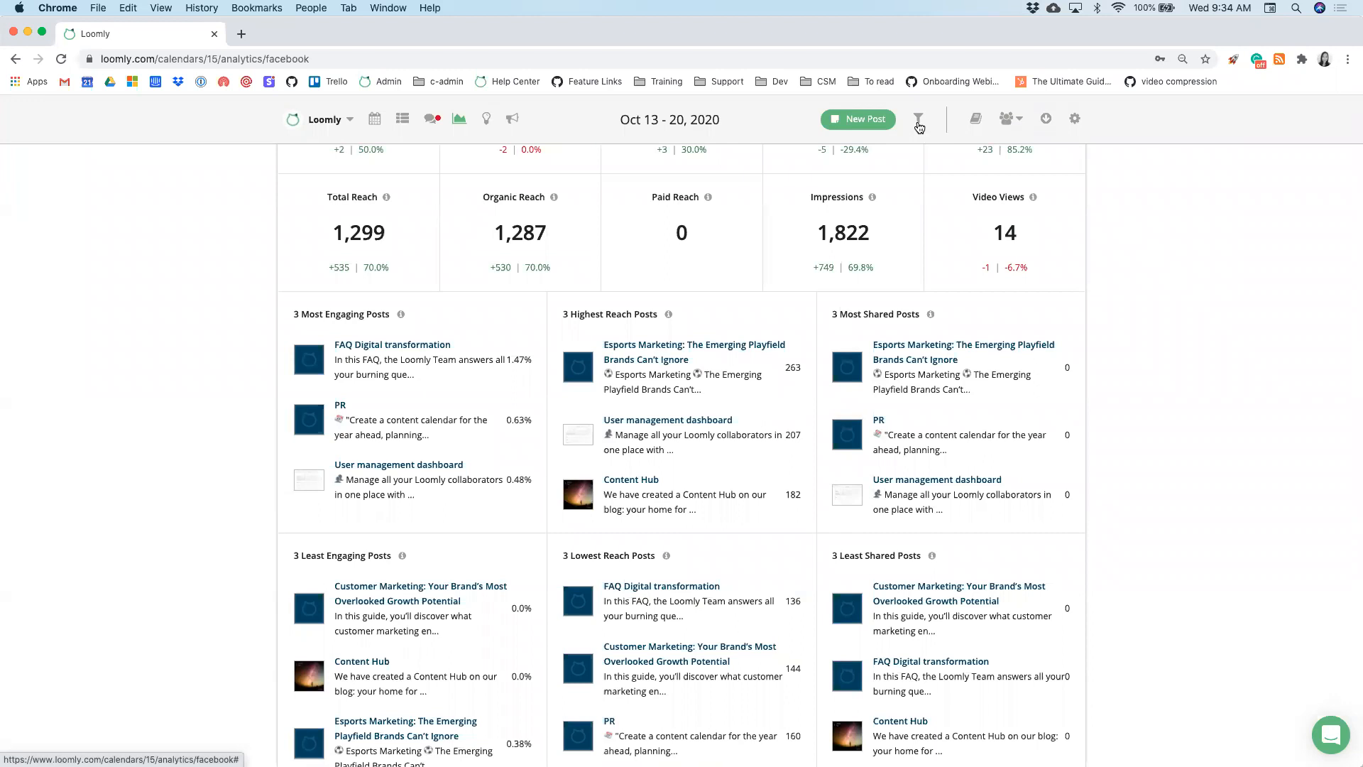
- Filter the Facebook analytics to the Last 30 days date range, leaving labels unset
click(919, 121)
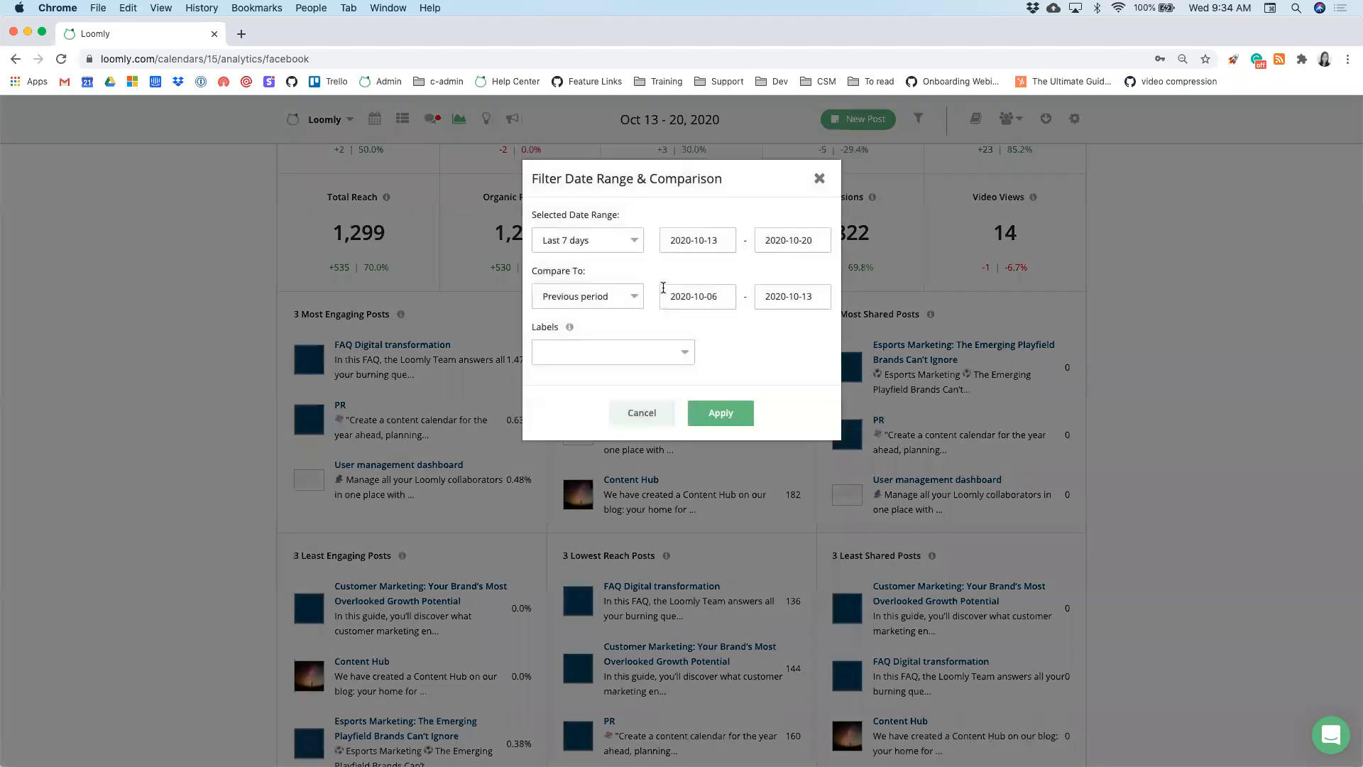
click(588, 247)
click(589, 226)
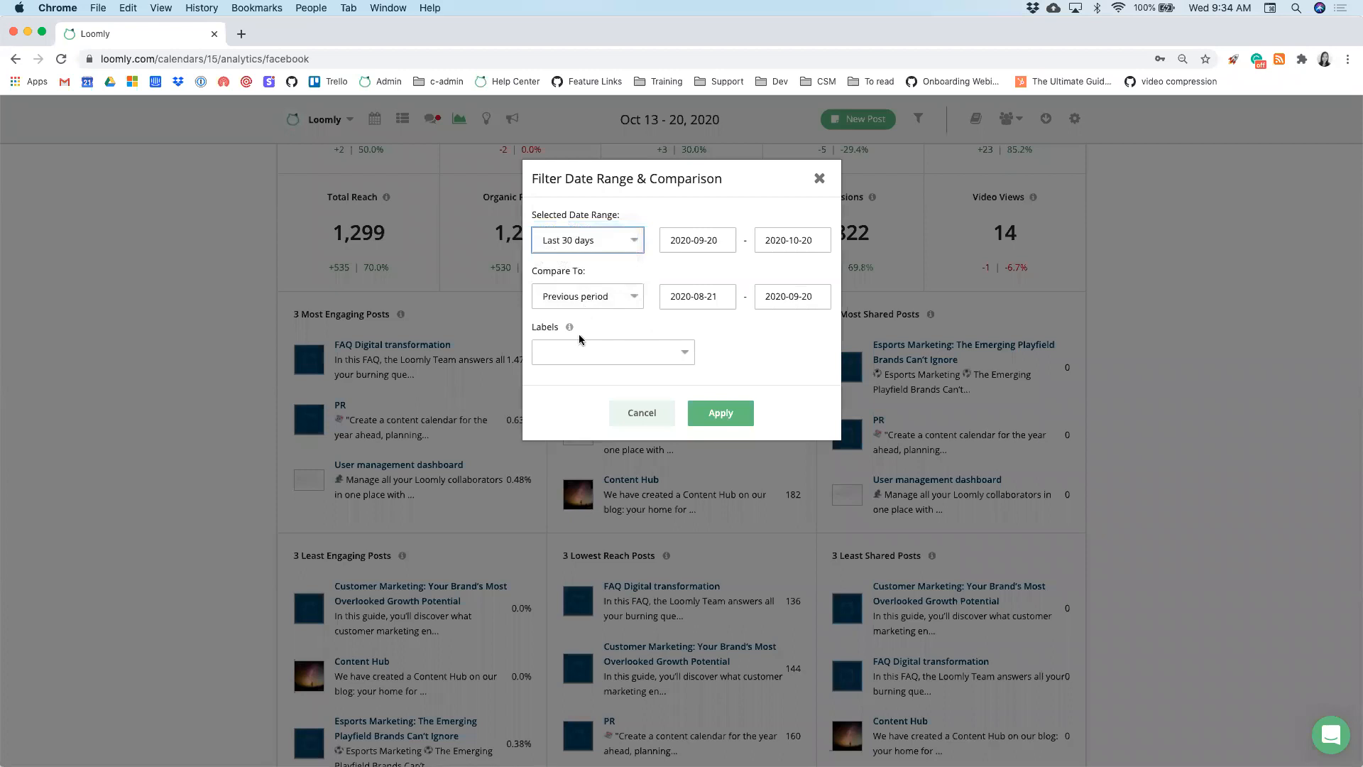
click(578, 356)
click(611, 330)
click(577, 243)
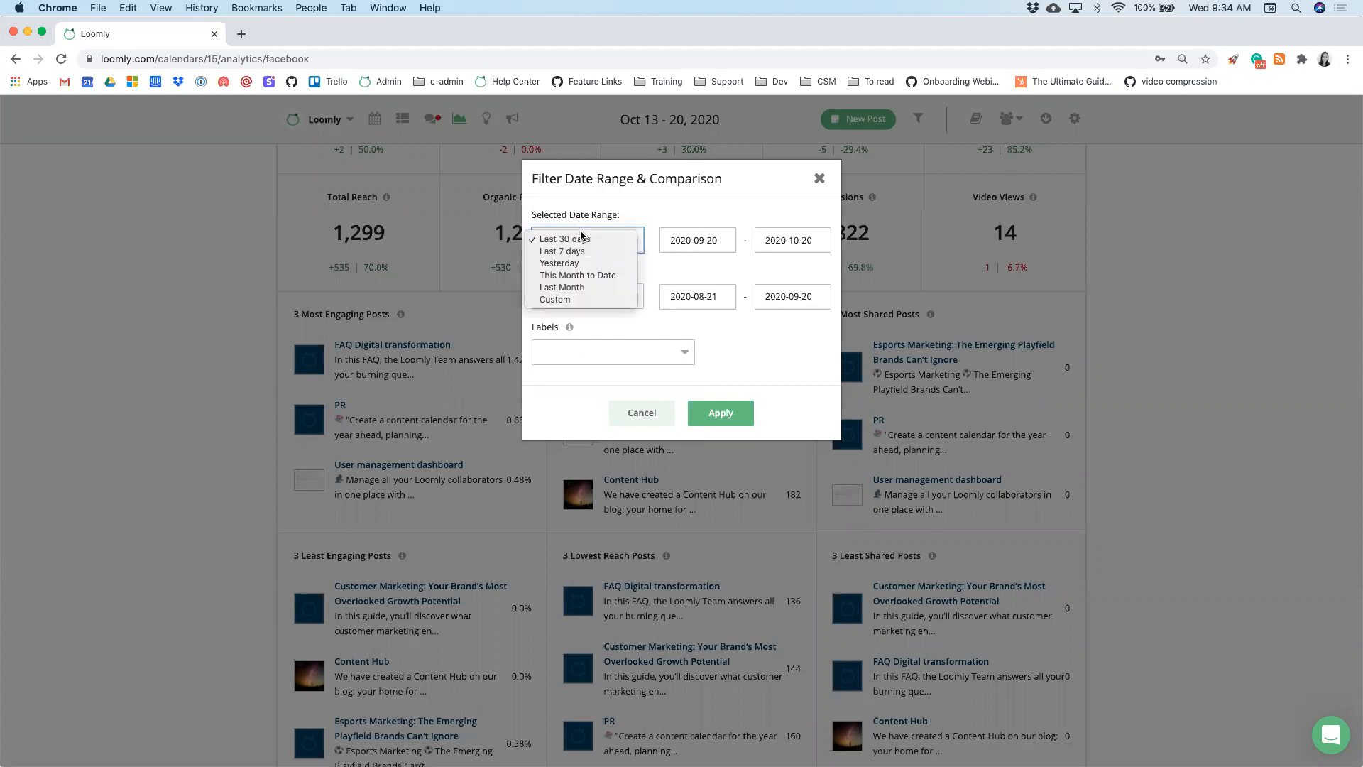
click(667, 274)
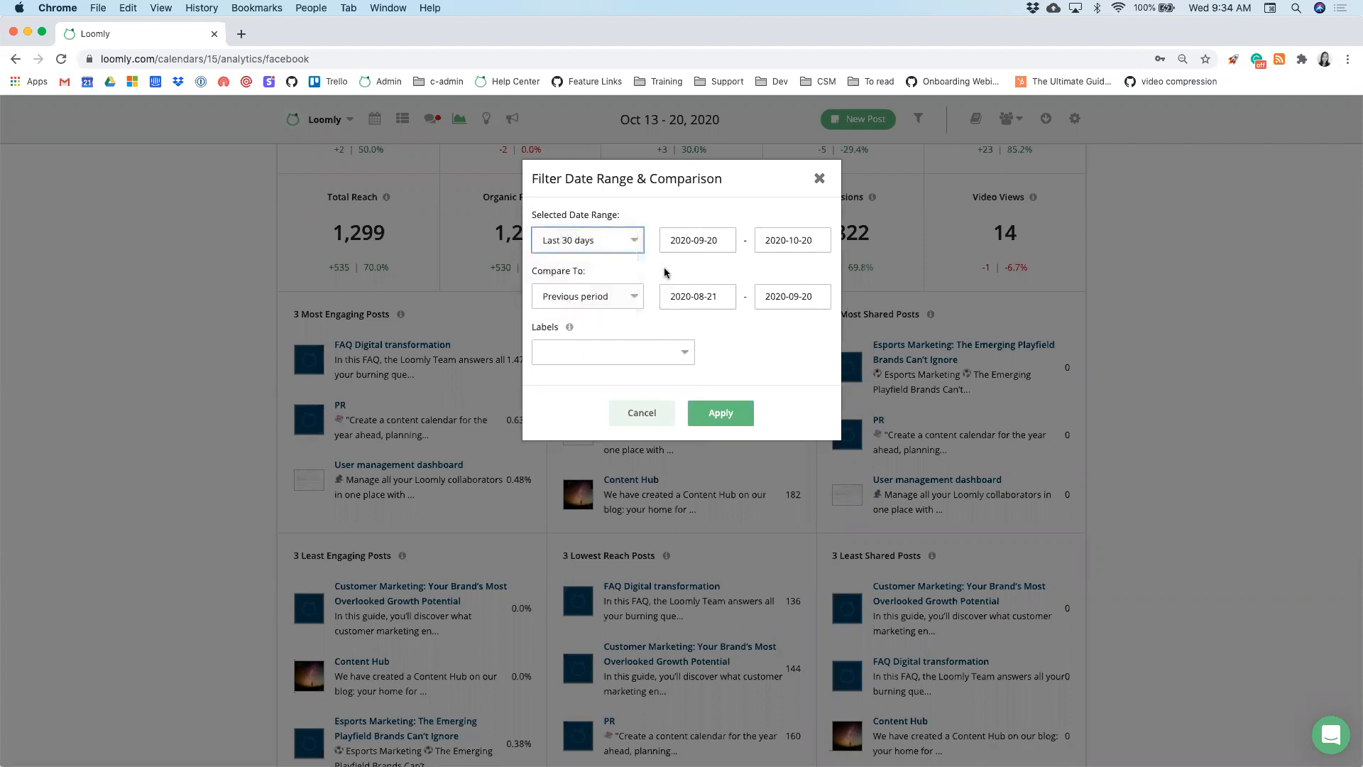
click(717, 411)
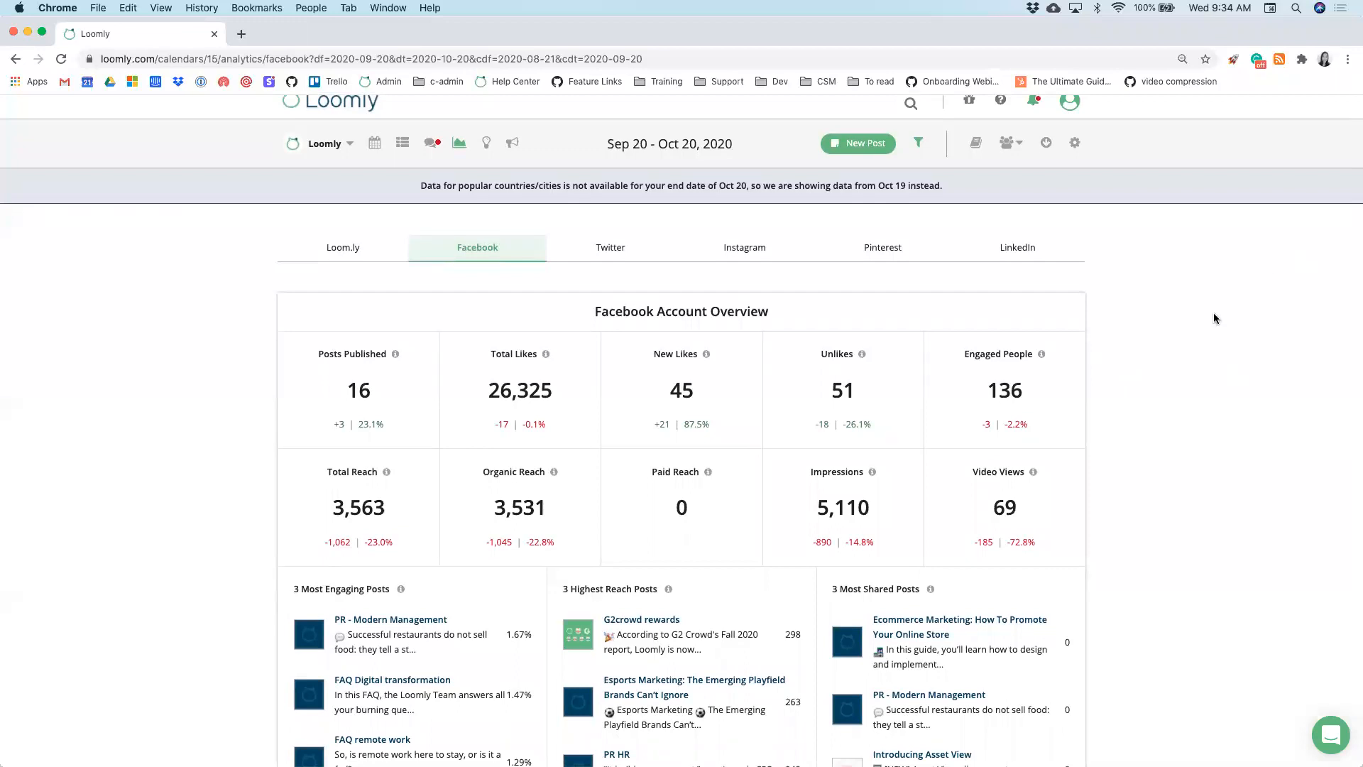
- Review the updated Sep 20 – Oct 20 figures, then view the Export options and close them without exporting
scroll(1200, 363, down, 5)
scroll(1199, 360, up, 5)
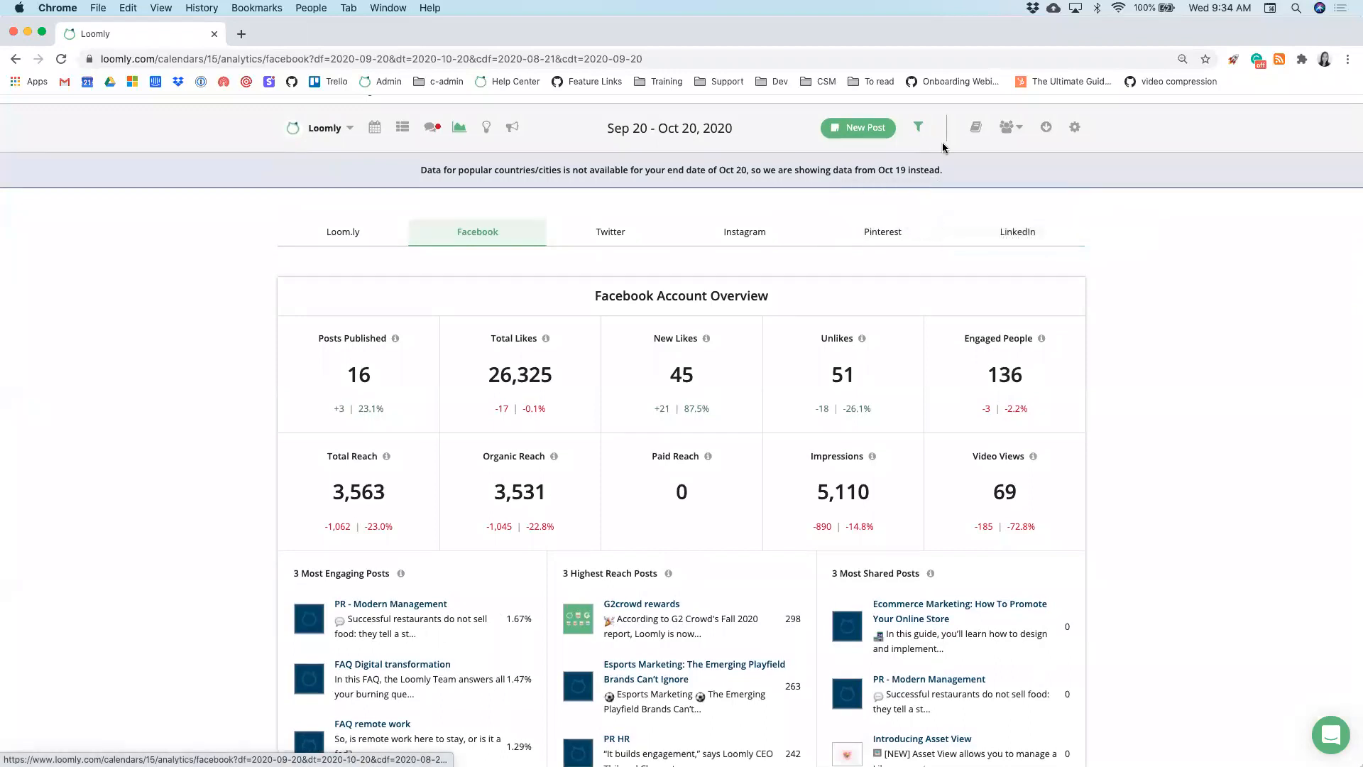
click(1047, 129)
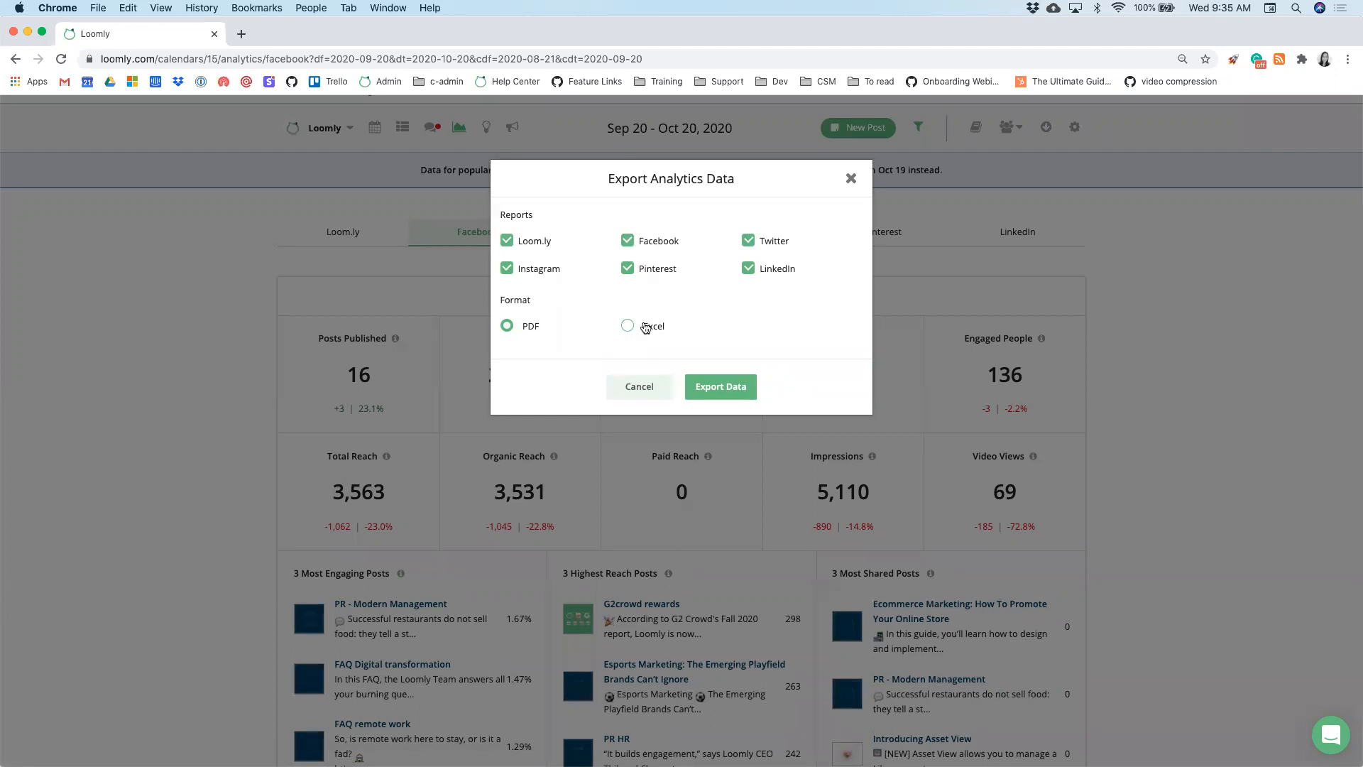
click(851, 178)
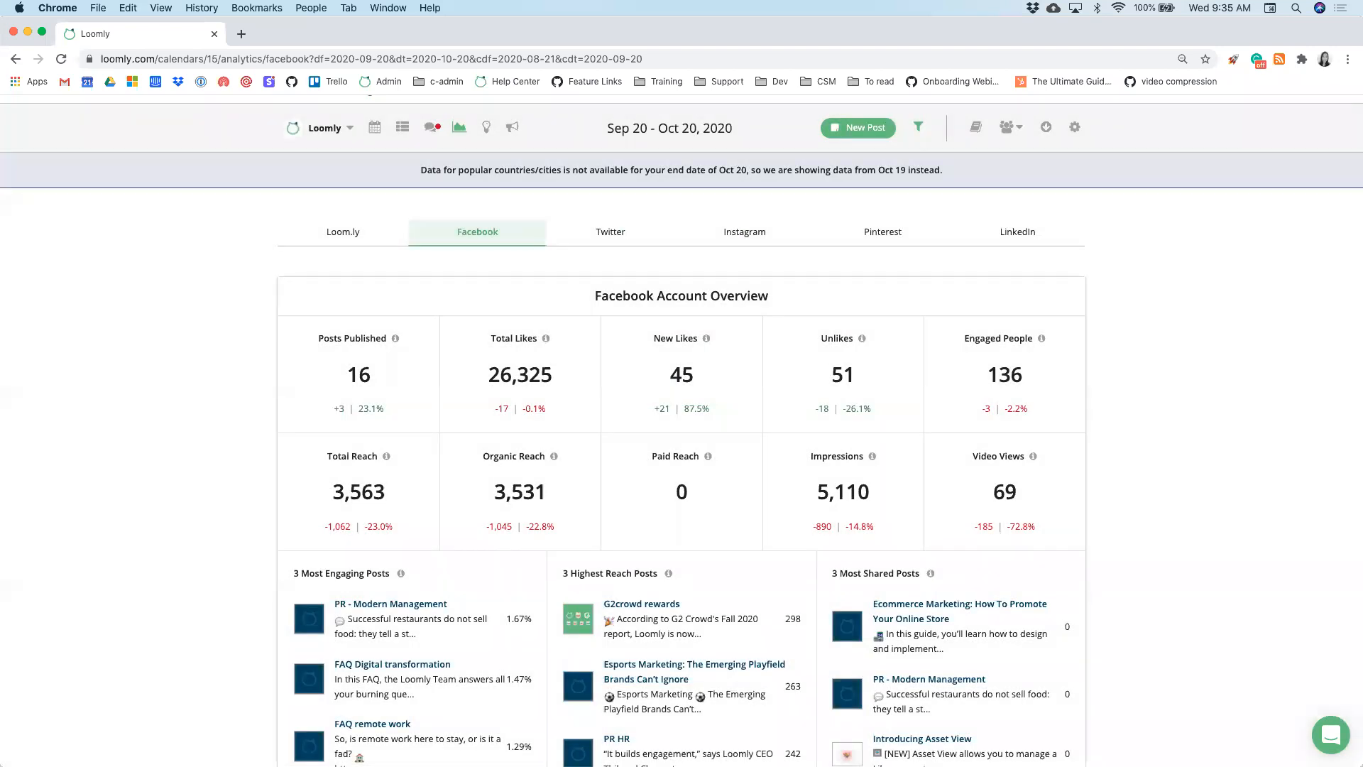